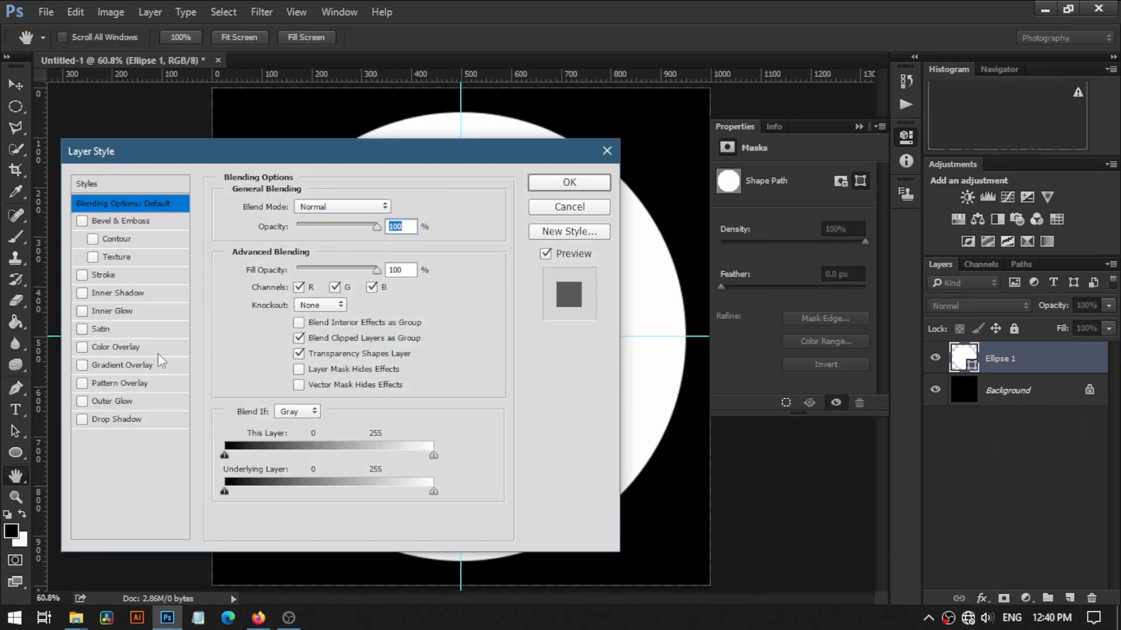
- Enable a Gradient Overlay on the ellipse, duplicate the gradient's black start stop, and colour the stop at 0% #ffffff
{"action": "left_click", "coordinate": [85, 365]}
{"action": "left_click", "coordinate": [153, 364]}
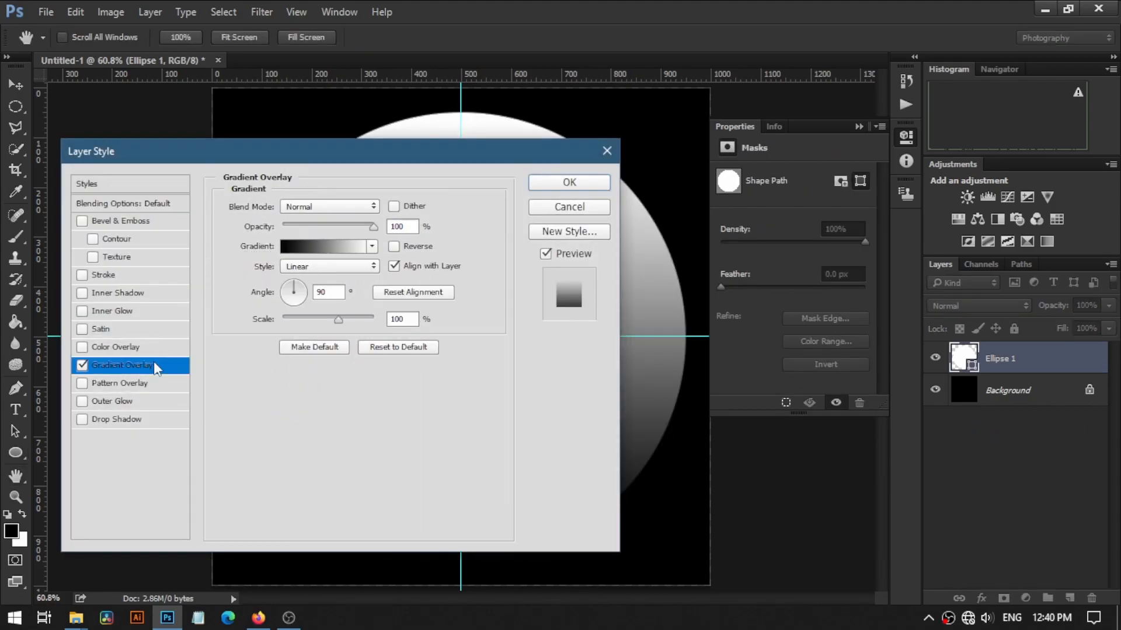
{"action": "left_click", "coordinate": [301, 248]}
{"action": "left_click_drag", "start_coordinate": [604, 415], "coordinate": [658, 415]}
{"action": "left_click_drag", "start_coordinate": [609, 415], "coordinate": [600, 415]}
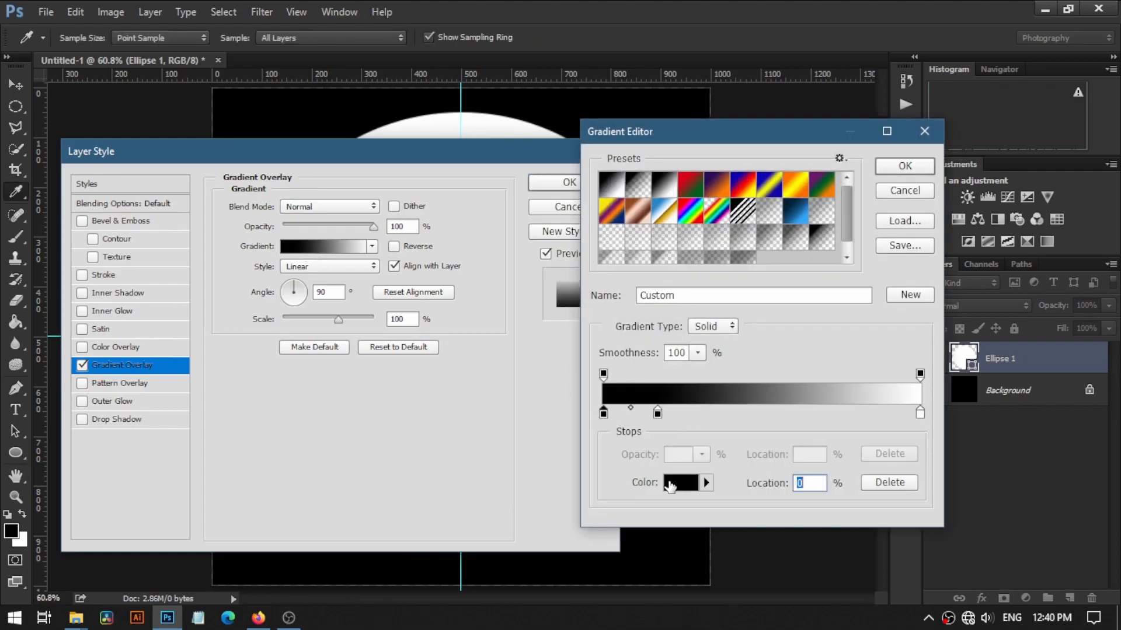
{"action": "left_click", "coordinate": [670, 486]}
{"action": "left_click", "coordinate": [378, 241]}
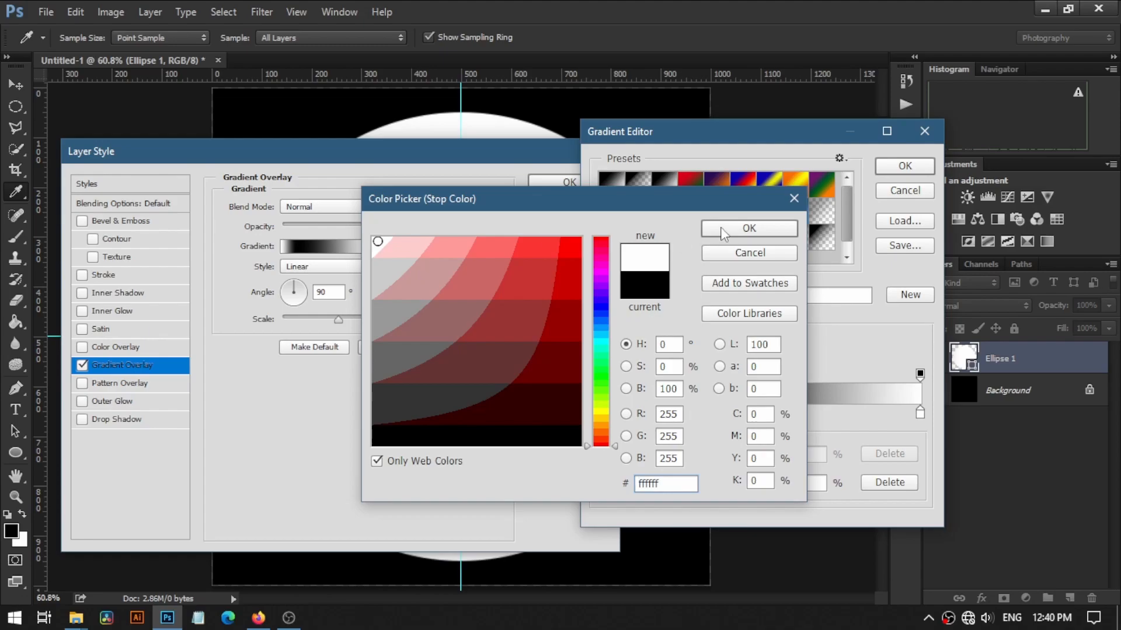
{"action": "left_click", "coordinate": [724, 233]}
- Shift the black stop nearest the gradient's start slightly inward and colour it dark grey #333333
{"action": "mouse_move", "coordinate": [658, 418]}
{"action": "left_mouse_down"}
{"action": "mouse_move", "coordinate": [803, 422]}
{"action": "mouse_move", "coordinate": [668, 416]}
{"action": "left_mouse_up"}
{"action": "left_click", "coordinate": [680, 483]}
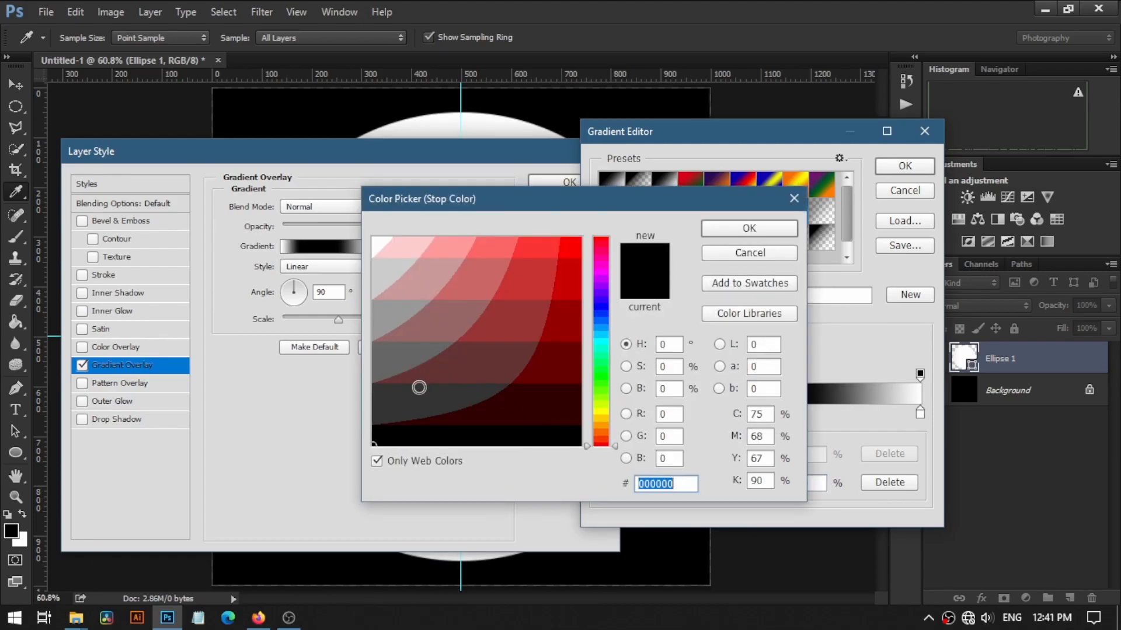
{"action": "left_click", "coordinate": [394, 399]}
{"action": "left_click", "coordinate": [726, 231]}
- Add a stop at 41% of the gradient, between the dark grey and black stops, and colour it #ffffff
{"action": "left_click", "coordinate": [734, 414]}
{"action": "left_click", "coordinate": [692, 483]}
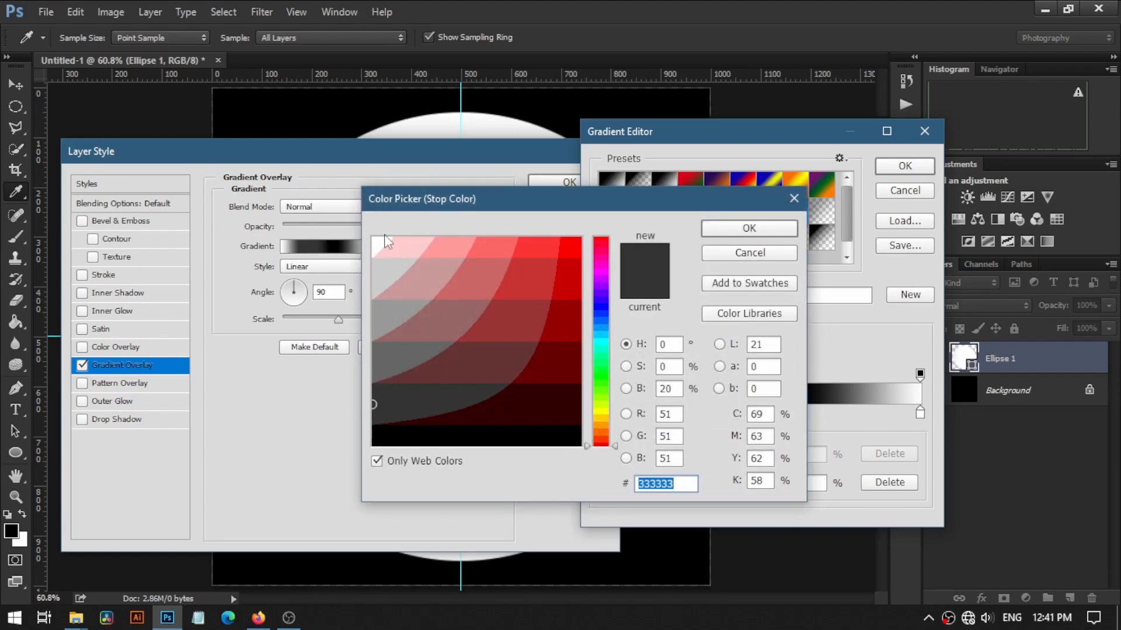
{"action": "left_click", "coordinate": [375, 244]}
{"action": "left_click", "coordinate": [726, 221]}
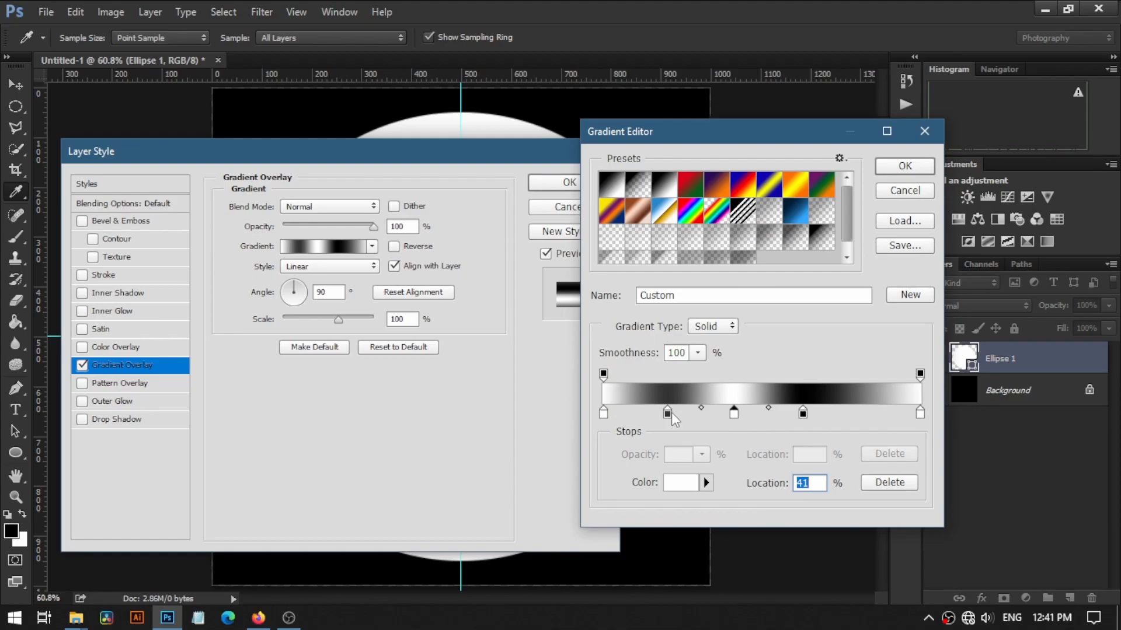
- Rearrange the gradient's colour stops, placing a white stop at 21% and a dark grey stop at 100%
{"action": "left_click_drag", "start_coordinate": [667, 414], "coordinate": [877, 413]}
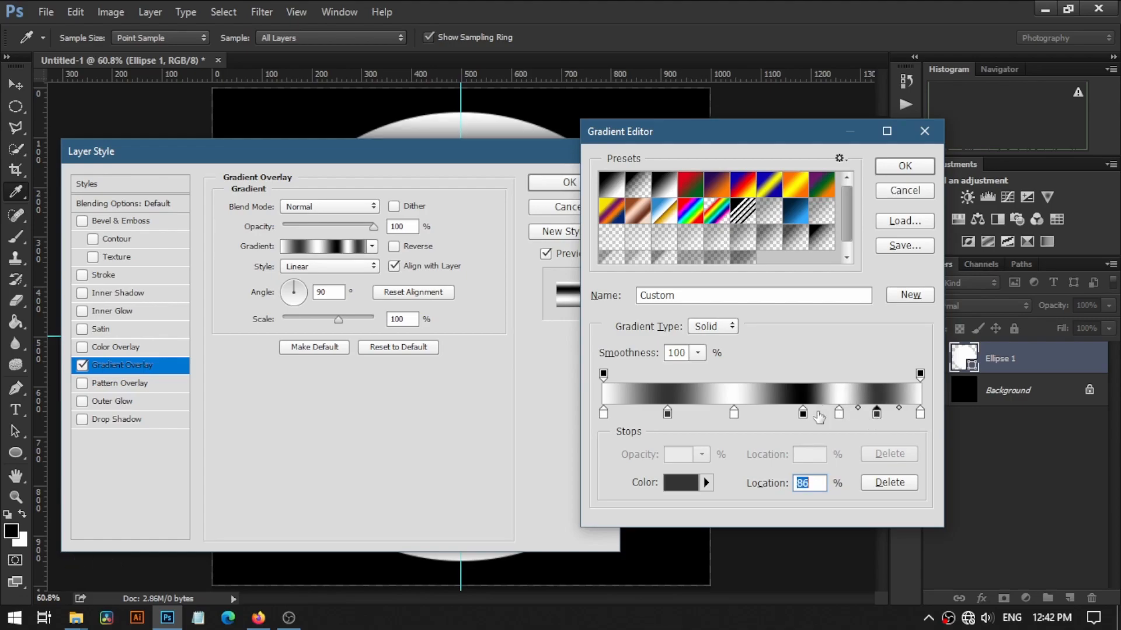
{"action": "left_click_drag", "start_coordinate": [736, 416], "coordinate": [669, 414]}
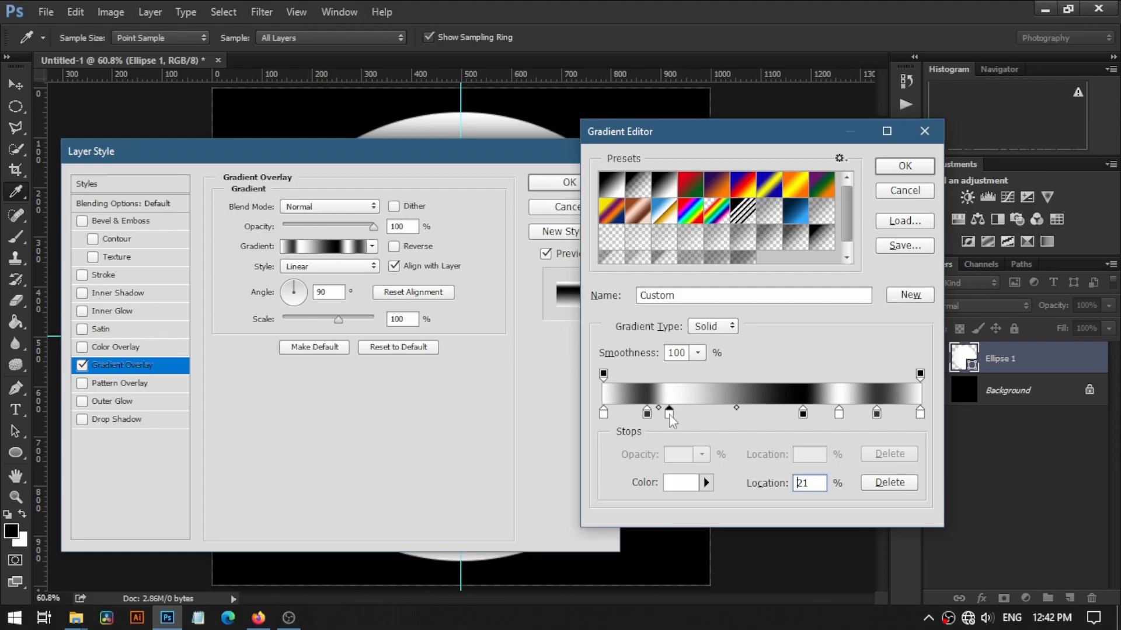
{"action": "left_click_drag", "start_coordinate": [805, 414], "coordinate": [940, 416]}
{"action": "left_click", "coordinate": [920, 413]}
{"action": "left_click", "coordinate": [899, 483]}
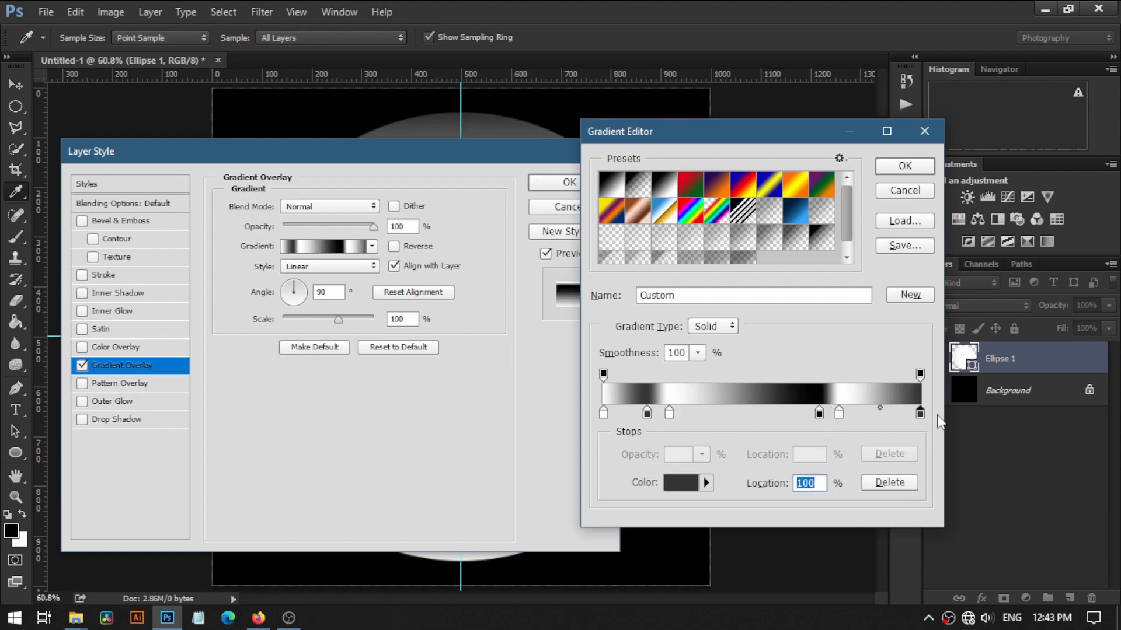
- Colour the gradient's end stop #666666, move the neighbouring white stop to 75%, and accept the gradient
{"action": "left_click", "coordinate": [680, 482]}
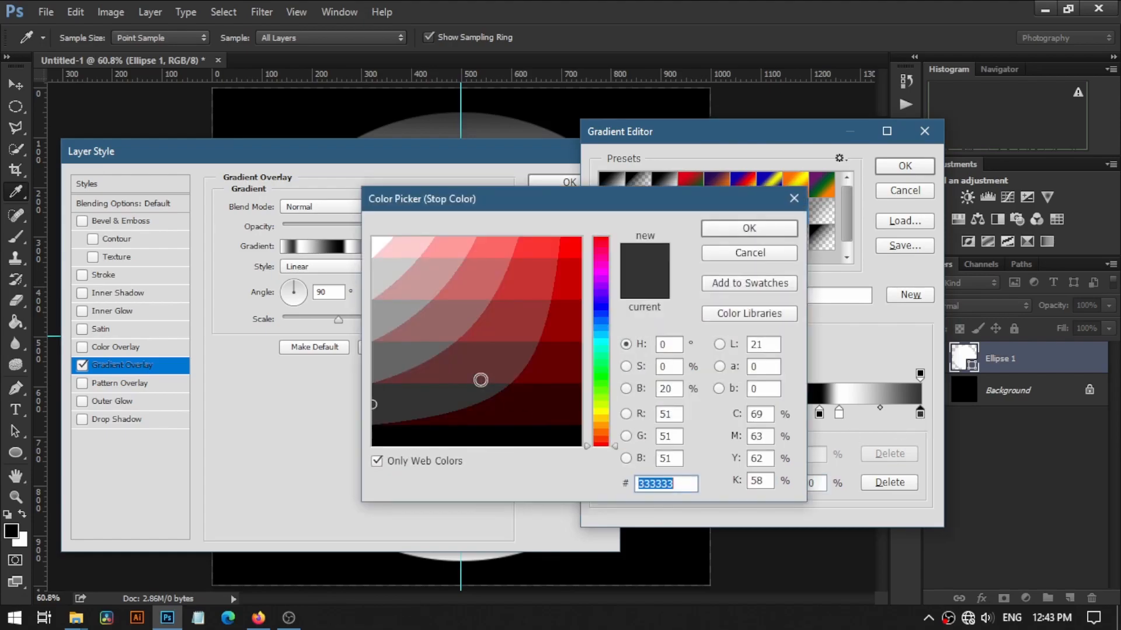
{"action": "left_click_drag", "start_coordinate": [391, 315], "coordinate": [391, 362]}
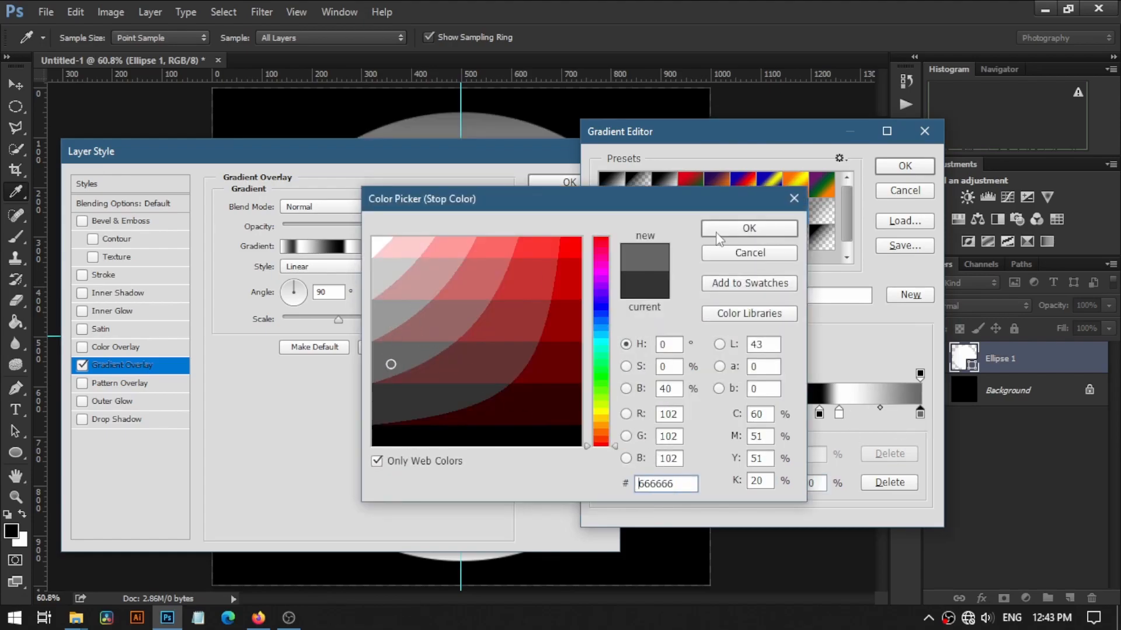
{"action": "left_click", "coordinate": [749, 228]}
{"action": "left_click", "coordinate": [880, 408]}
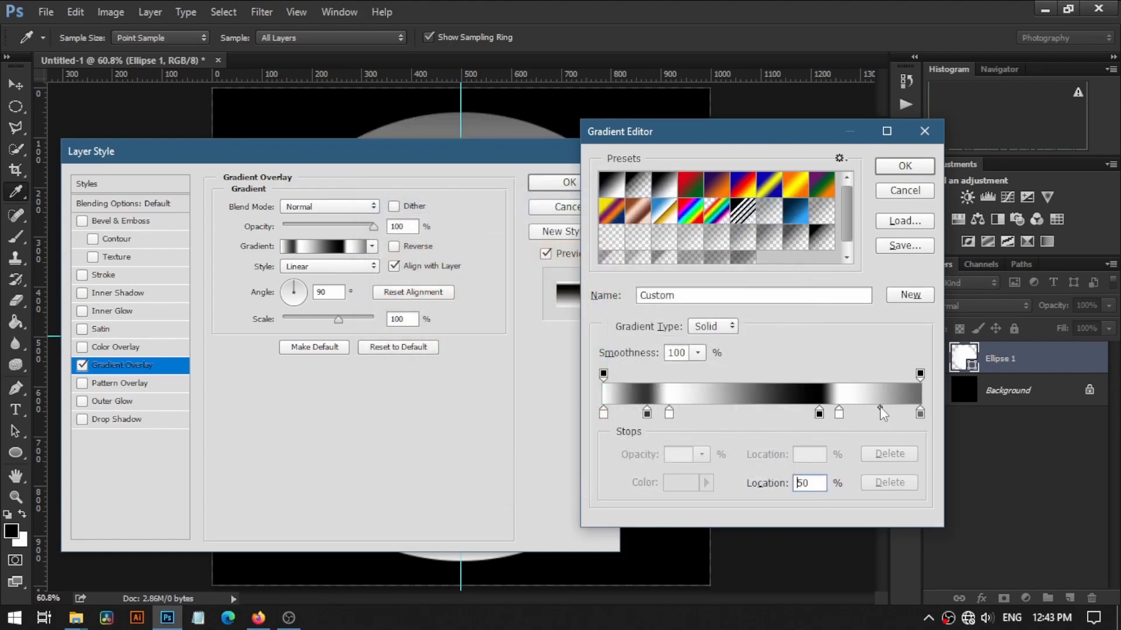
{"action": "left_click_drag", "start_coordinate": [893, 407], "coordinate": [842, 413]}
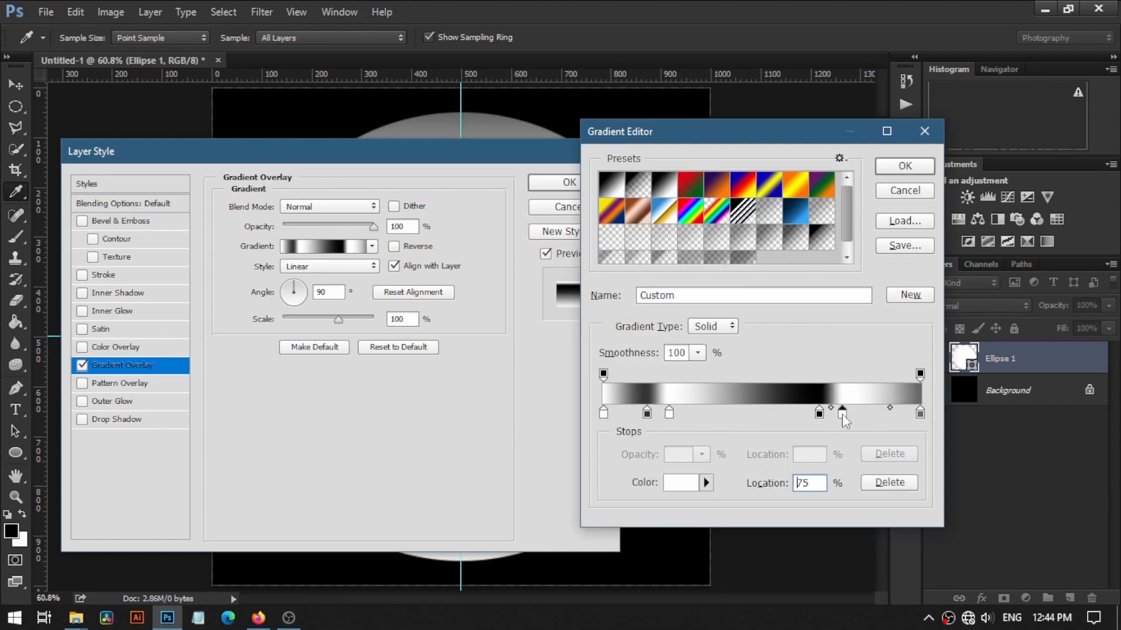
{"action": "left_click", "coordinate": [893, 168]}
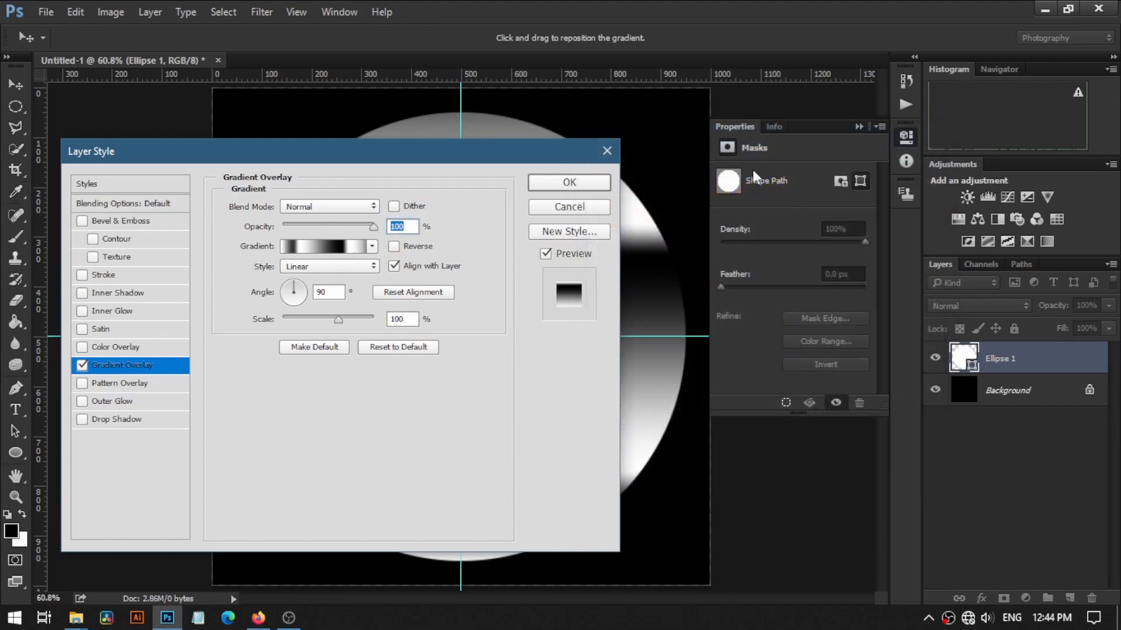
- Set the Gradient Overlay style to Reflected with 74% opacity
{"action": "left_click_drag", "start_coordinate": [502, 167], "coordinate": [913, 133]}
{"action": "left_click_drag", "start_coordinate": [946, 212], "coordinate": [920, 209]}
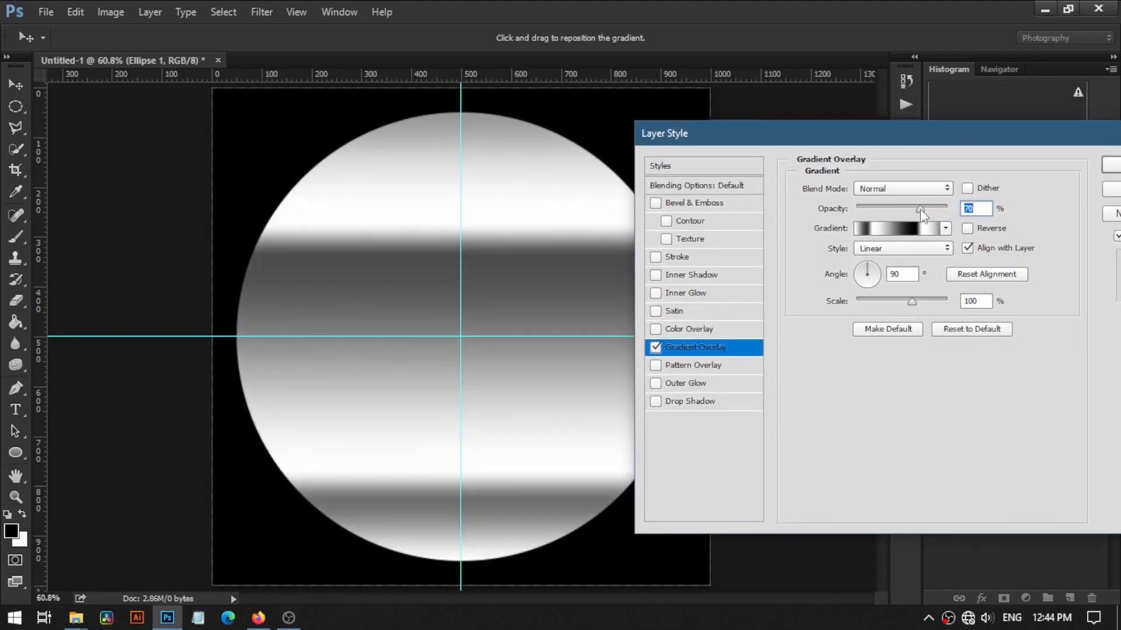
{"action": "left_click", "coordinate": [904, 247]}
{"action": "left_click", "coordinate": [898, 295]}
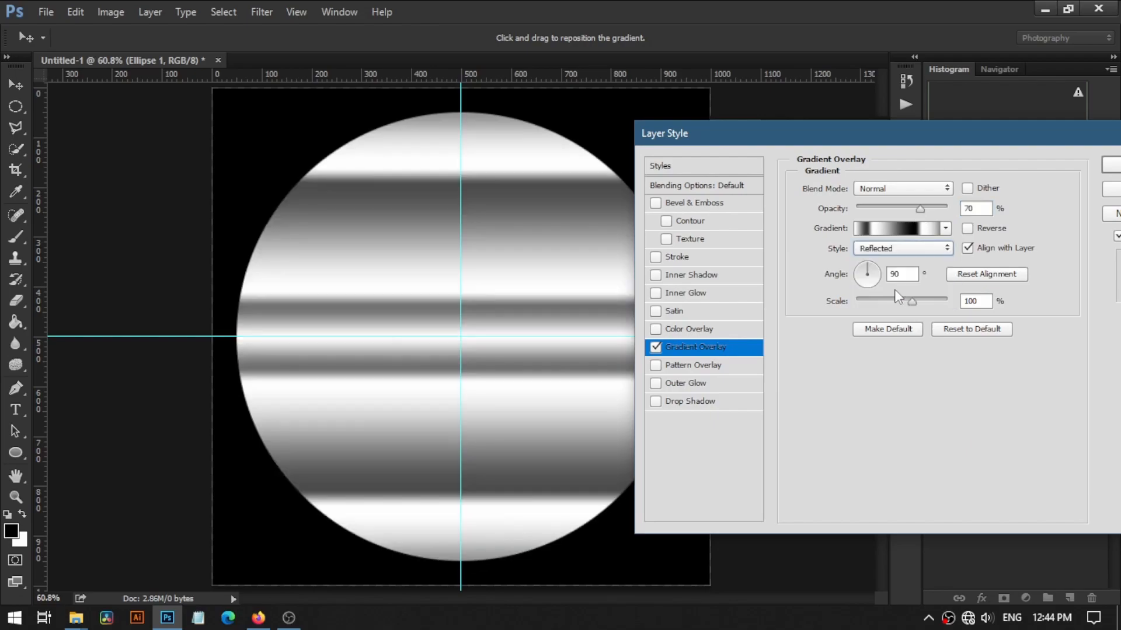
{"action": "left_click", "coordinate": [923, 207]}
{"action": "type", "text": "74"}
- Set the Gradient Overlay angle to 0° and its scale to 110%
{"action": "left_click", "coordinate": [870, 278]}
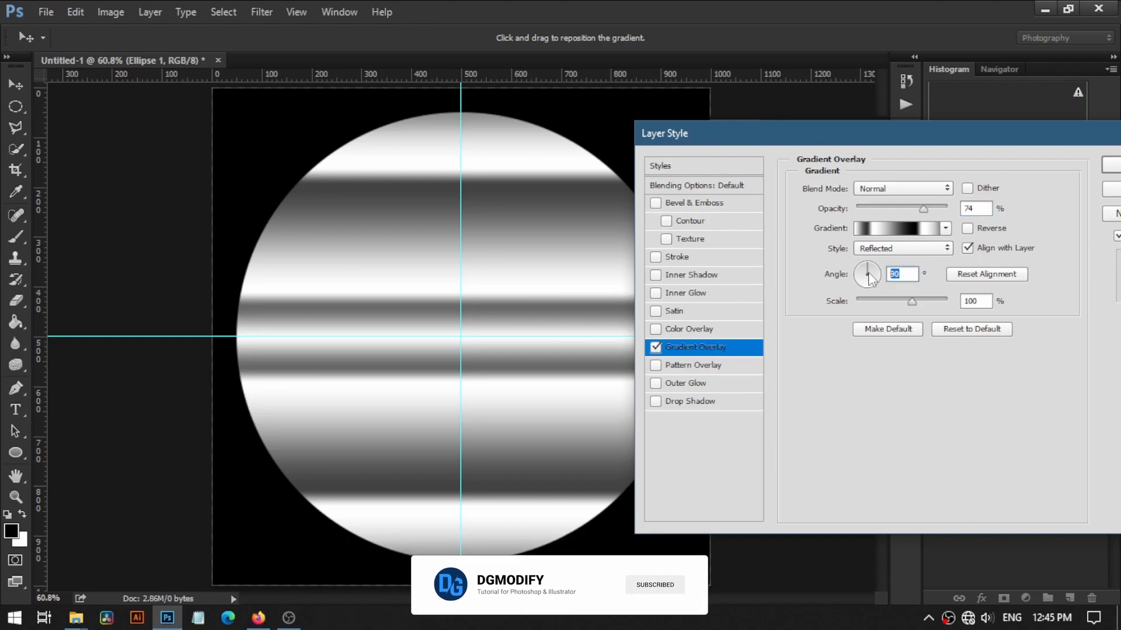
{"action": "type", "text": "0"}
{"action": "left_click", "coordinate": [912, 300]}
{"action": "type", "text": "110"}
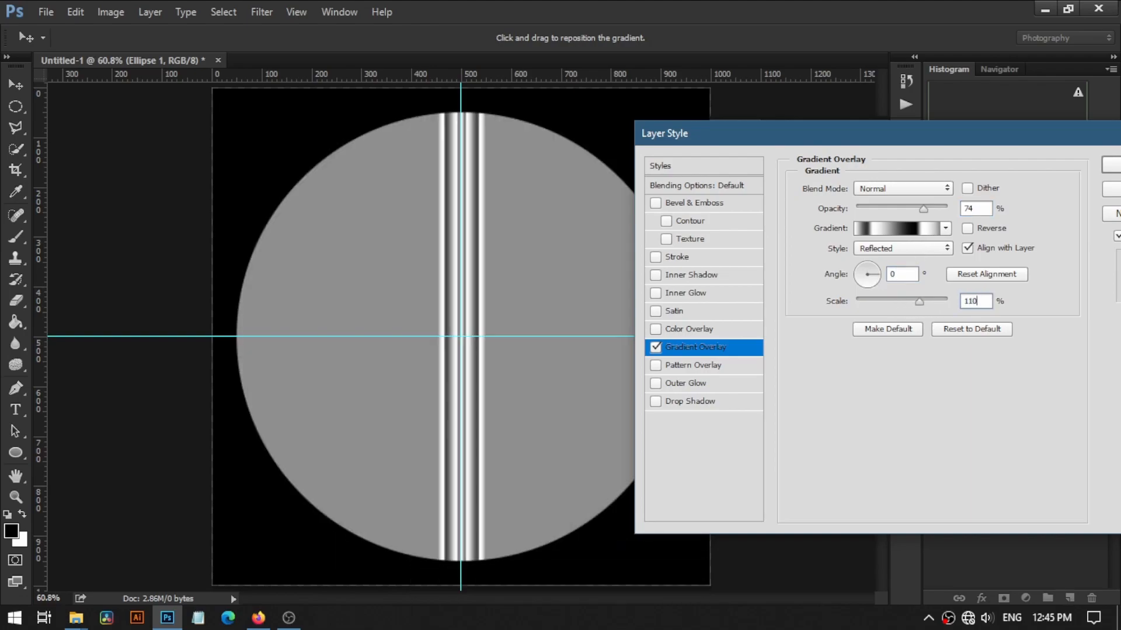
{"action": "left_click_drag", "start_coordinate": [771, 145], "coordinate": [570, 136]}
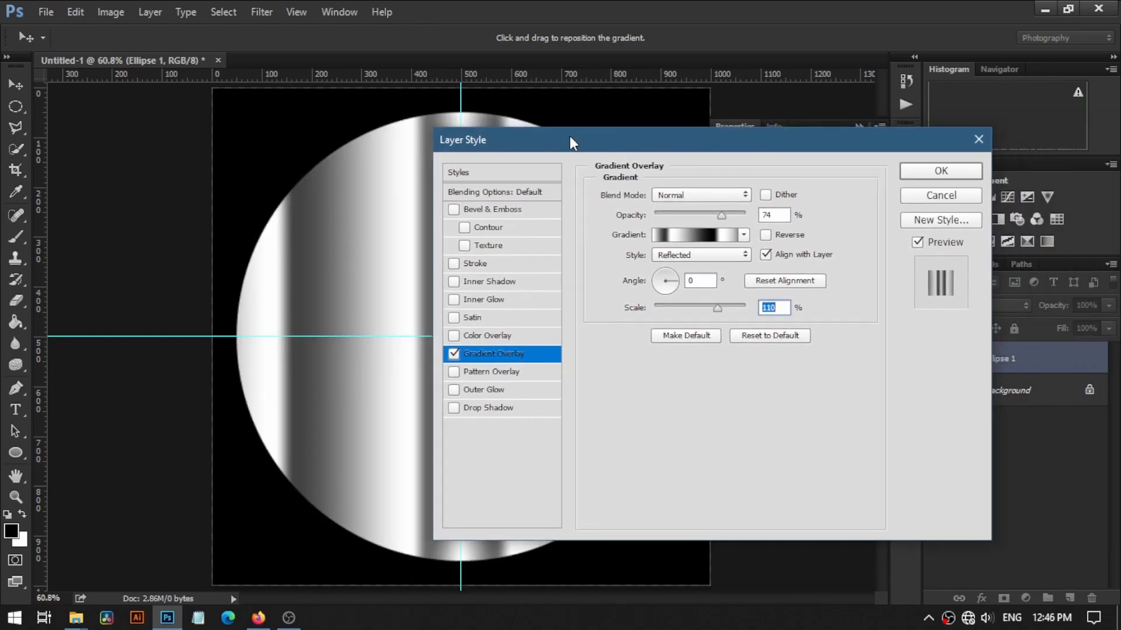
- Enable Bevel & Emboss on the ellipse with a depth of 1000% and a size of 38 px
{"action": "left_click", "coordinate": [511, 211]}
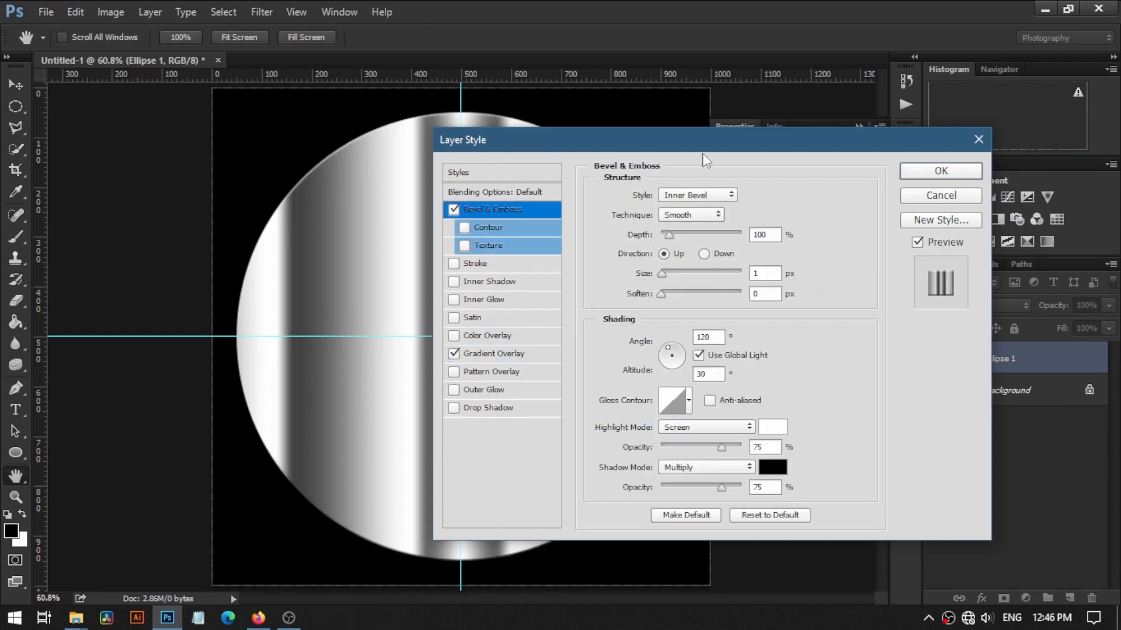
{"action": "left_click_drag", "start_coordinate": [702, 153], "coordinate": [880, 167]}
{"action": "left_click_drag", "start_coordinate": [845, 242], "coordinate": [928, 257]}
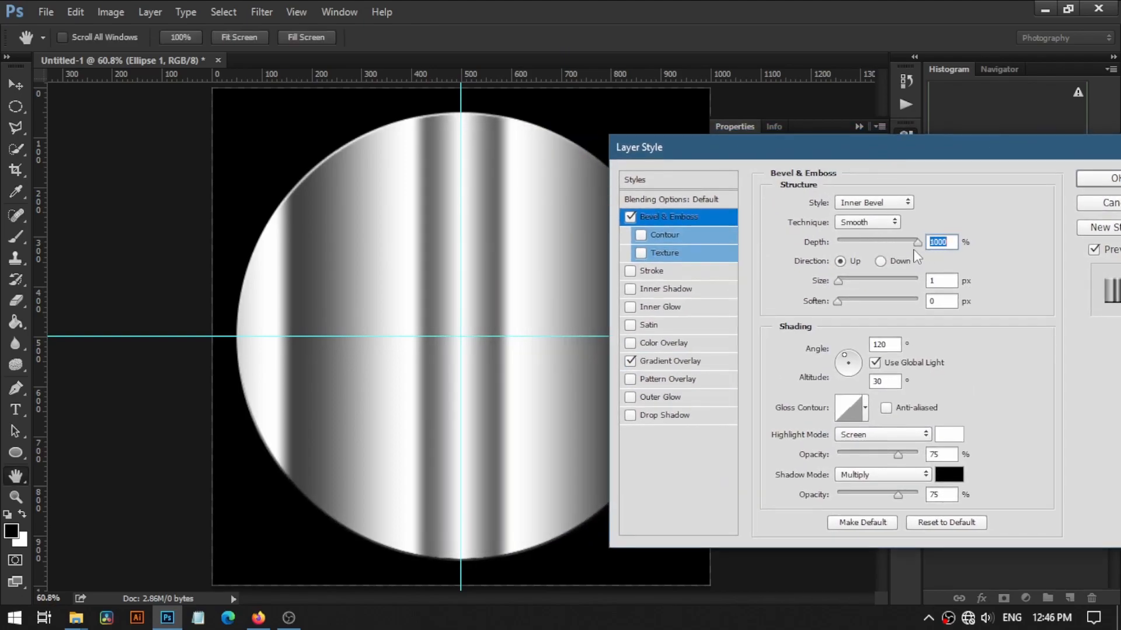
{"action": "left_click_drag", "start_coordinate": [842, 283], "coordinate": [853, 289]}
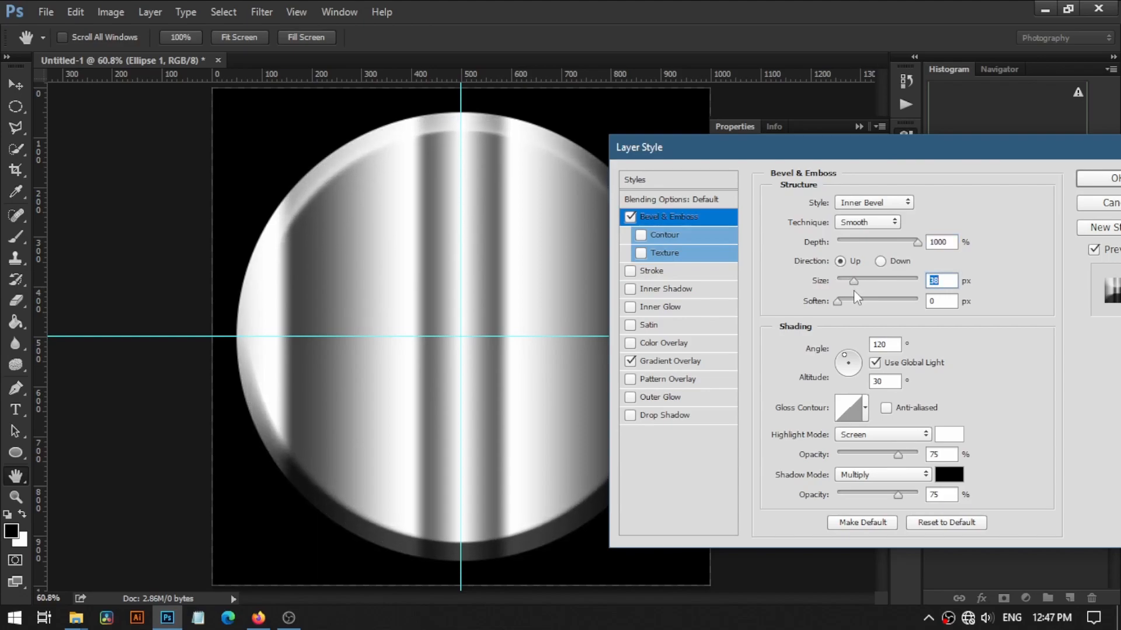
- Give the bevel a peak-shaped gloss contour, with highlight opacity at 100% and shadow opacity at 17%
{"action": "left_click", "coordinate": [865, 408]}
{"action": "left_click", "coordinate": [797, 450]}
{"action": "left_click", "coordinate": [979, 377]}
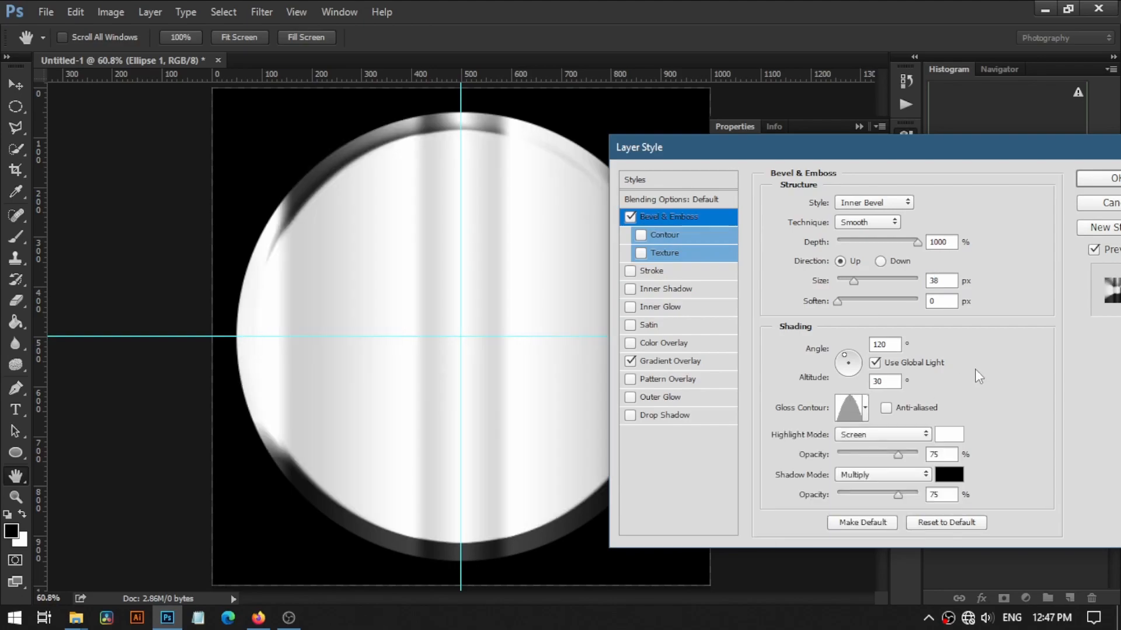
{"action": "left_click_drag", "start_coordinate": [897, 456], "coordinate": [917, 459]}
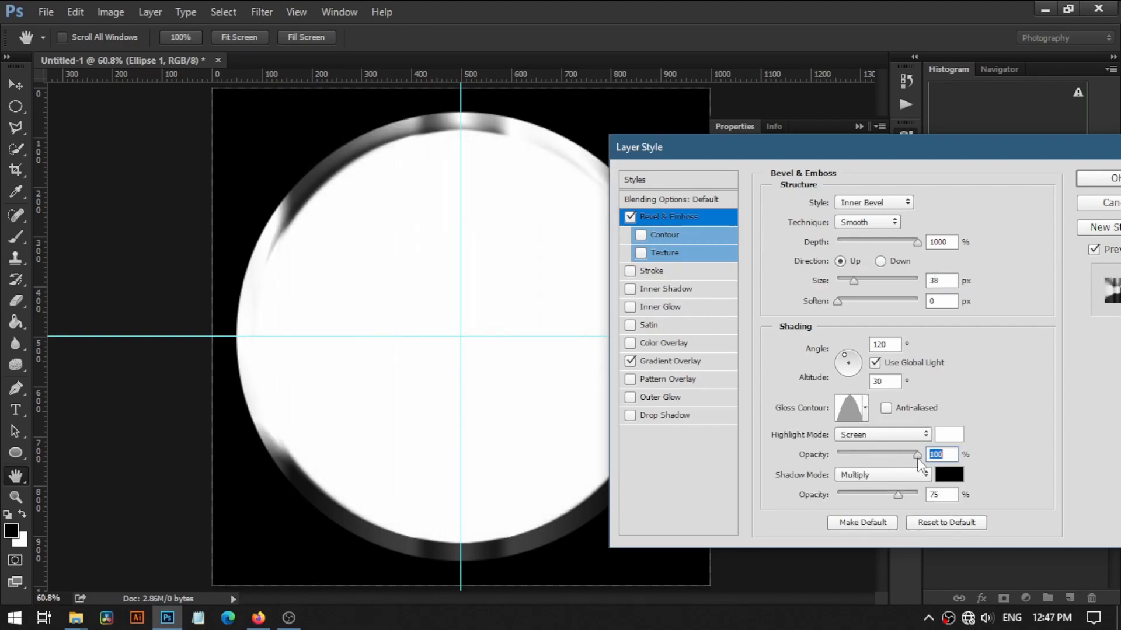
{"action": "mouse_move", "coordinate": [900, 497]}
{"action": "left_mouse_down"}
{"action": "mouse_move", "coordinate": [833, 496]}
{"action": "mouse_move", "coordinate": [851, 498]}
{"action": "left_mouse_up"}
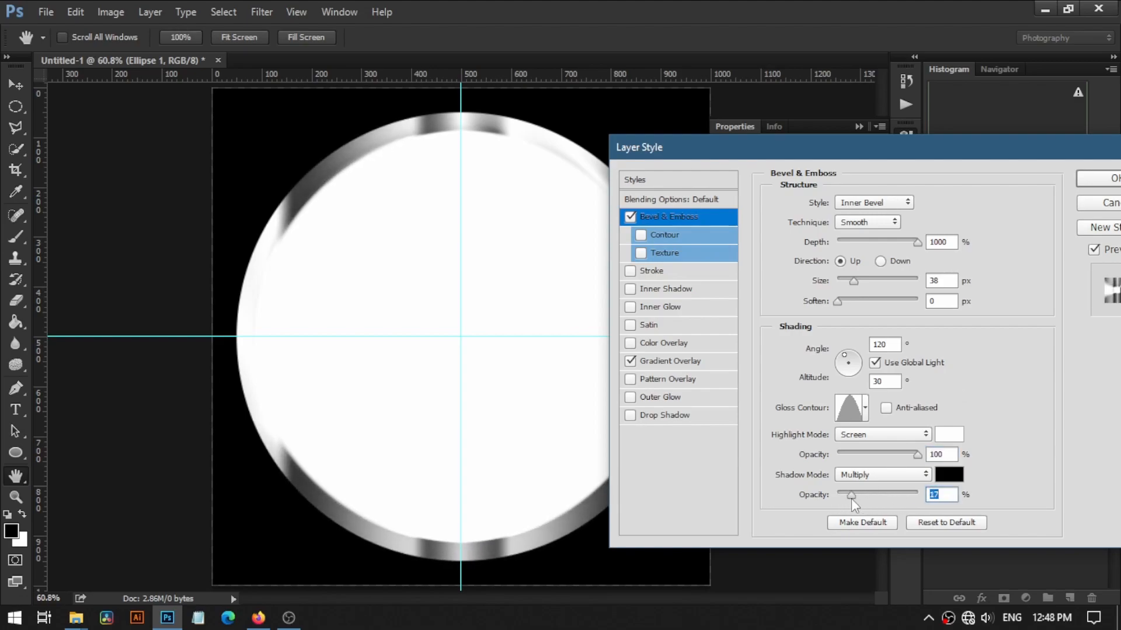
- Enable Satin on the ellipse with an angle of 59° and a distance of 11 px, and increase its size
{"action": "left_click", "coordinate": [686, 321]}
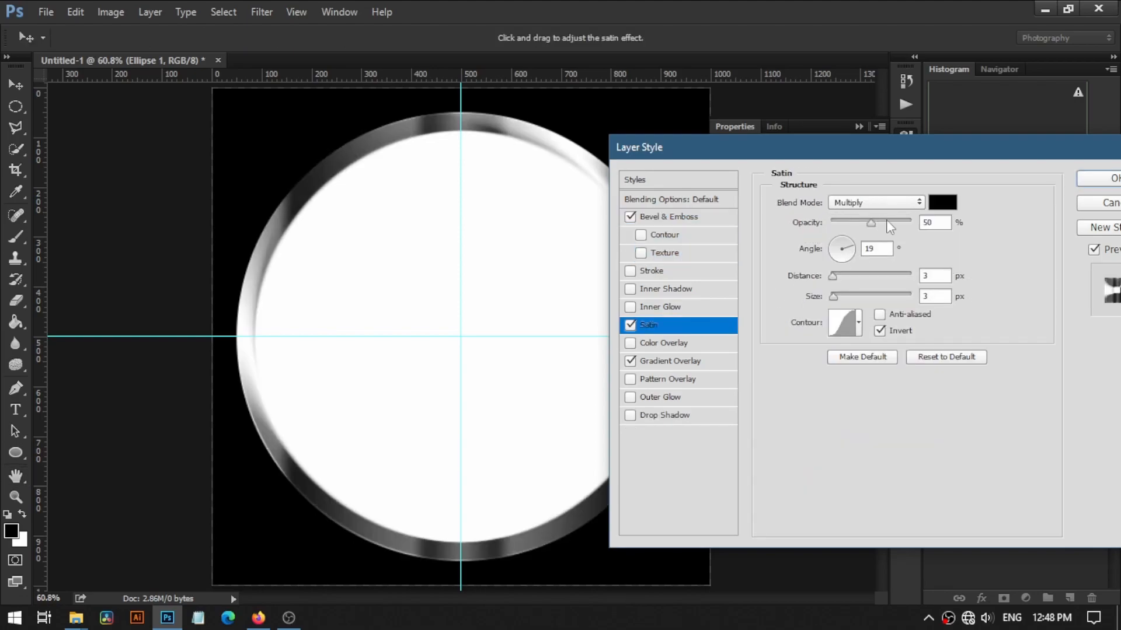
{"action": "left_click", "coordinate": [841, 251]}
{"action": "type", "text": "59"}
{"action": "mouse_move", "coordinate": [833, 275]}
{"action": "left_mouse_down"}
{"action": "mouse_move", "coordinate": [850, 282]}
{"action": "mouse_move", "coordinate": [843, 297]}
{"action": "mouse_move", "coordinate": [867, 298]}
{"action": "mouse_move", "coordinate": [841, 297]}
{"action": "left_mouse_up"}
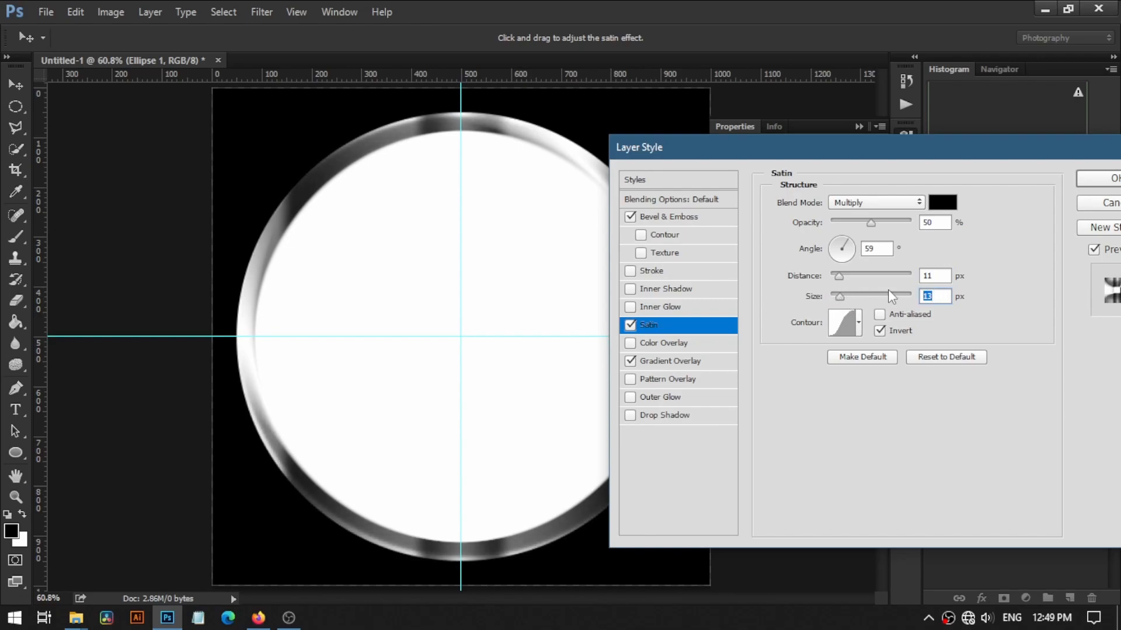
- Give the Satin effect an anti-aliased, peak-shaped contour and apply the layer style to the ellipse
{"action": "left_click", "coordinate": [913, 315]}
{"action": "left_click", "coordinate": [858, 323]}
{"action": "left_click", "coordinate": [786, 370]}
{"action": "left_click", "coordinate": [783, 307]}
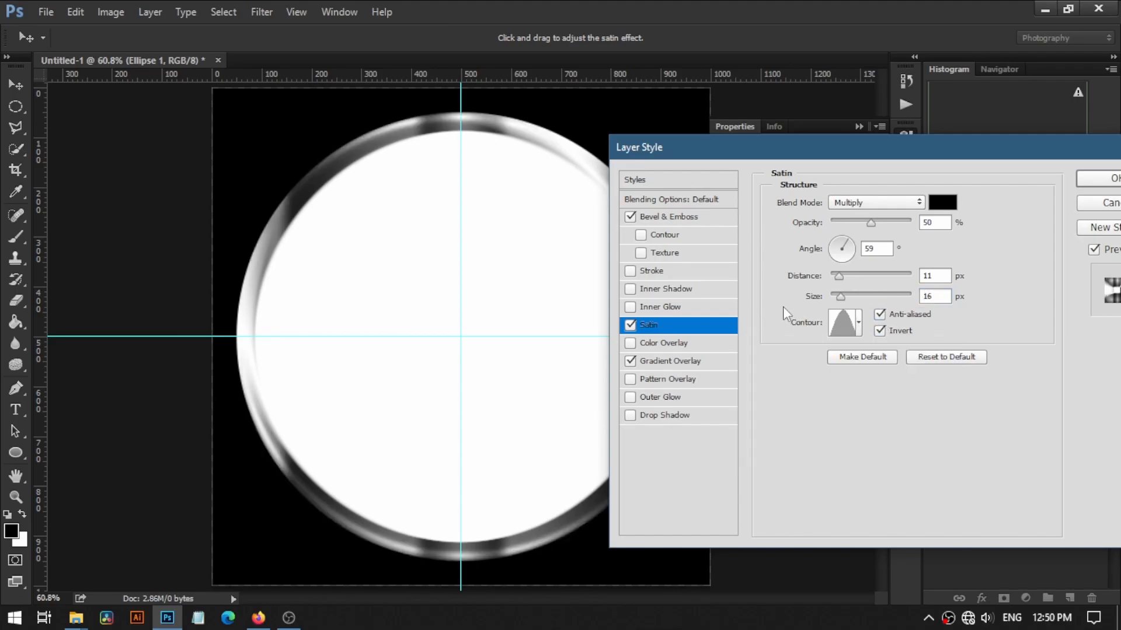
{"action": "left_click_drag", "start_coordinate": [838, 155], "coordinate": [692, 155]}
{"action": "left_click", "coordinate": [965, 184]}
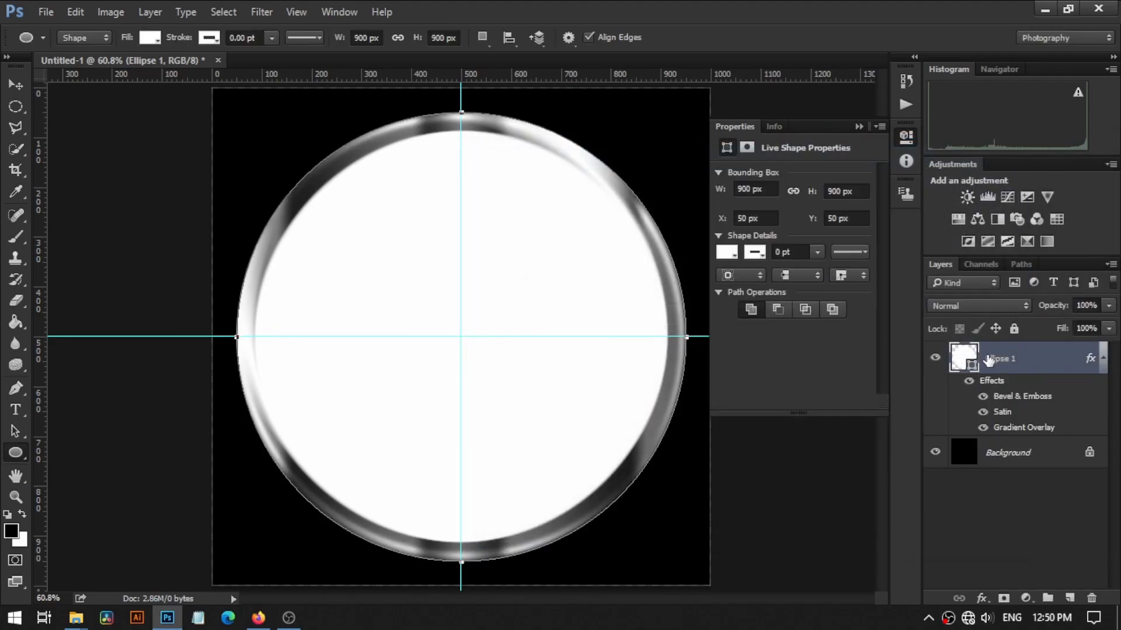
- Duplicate the styled ellipse layer and scale the copy down slightly about its centre to form an inner ring
{"action": "key", "text": "ctrl+j"}
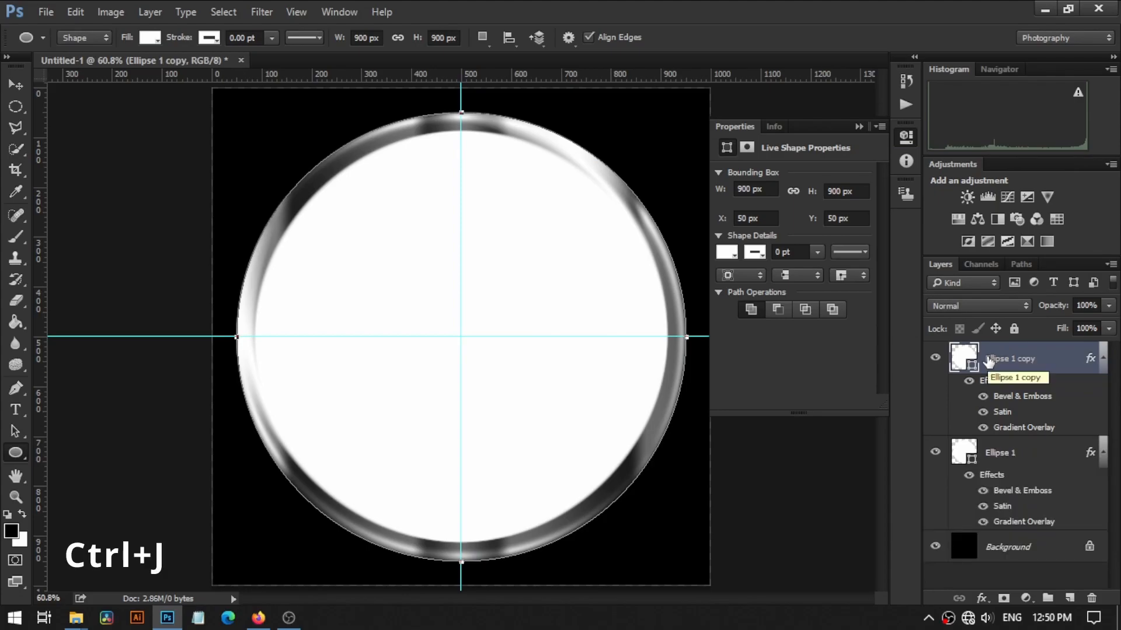
{"action": "key", "text": "ctrl+t"}
{"action": "left_click_drag", "start_coordinate": [685, 560], "coordinate": [662, 547]}
{"action": "key", "text": "Return"}
- Open the inner ring's Gradient Overlay gradient for editing and delete the white colour stop just after the dark grey one
{"action": "left_click", "coordinate": [981, 598]}
{"action": "left_click", "coordinate": [976, 548]}
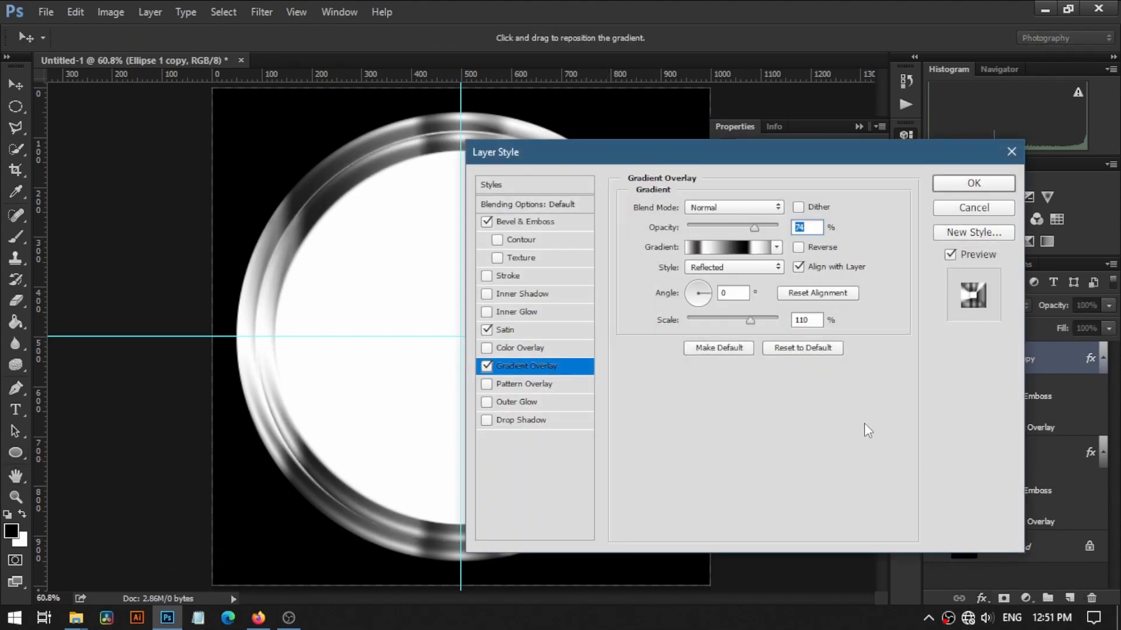
{"action": "left_click_drag", "start_coordinate": [635, 151], "coordinate": [824, 164]}
{"action": "mouse_move", "coordinate": [946, 243]}
{"action": "left_mouse_down"}
{"action": "mouse_move", "coordinate": [869, 247]}
{"action": "mouse_move", "coordinate": [950, 253]}
{"action": "left_mouse_up"}
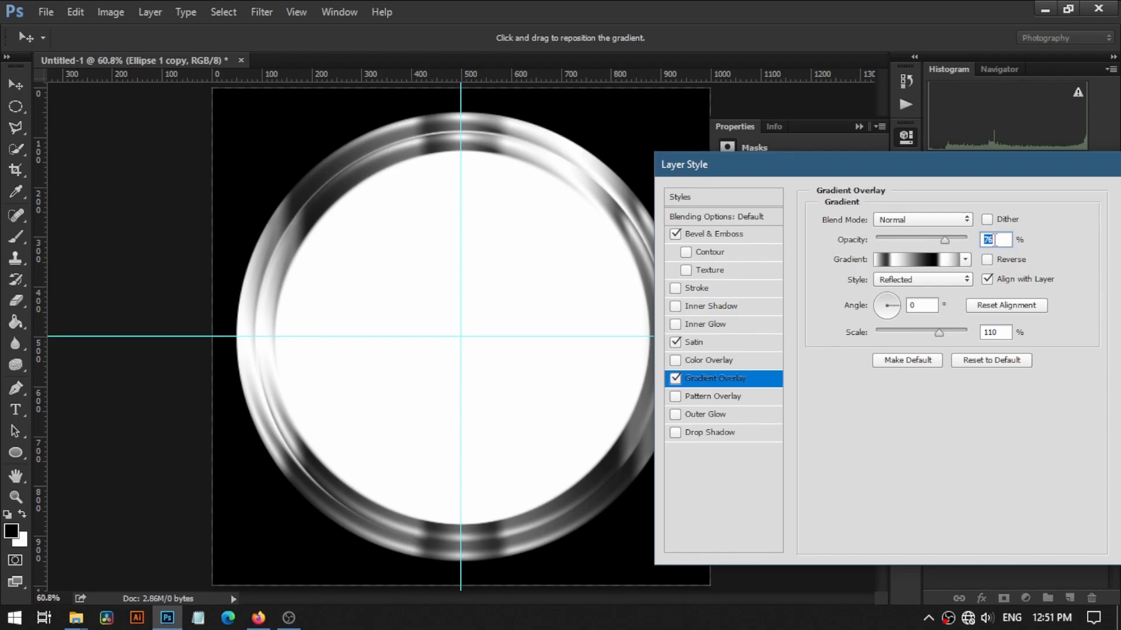
{"action": "left_click", "coordinate": [929, 263]}
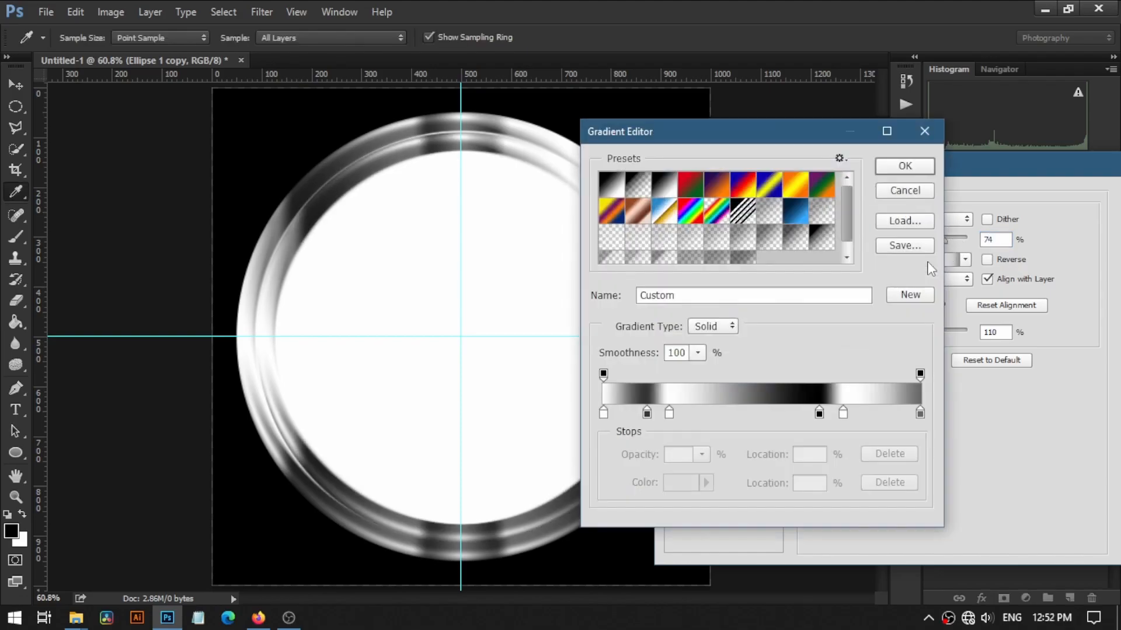
{"action": "left_click", "coordinate": [670, 413]}
{"action": "left_click", "coordinate": [874, 483]}
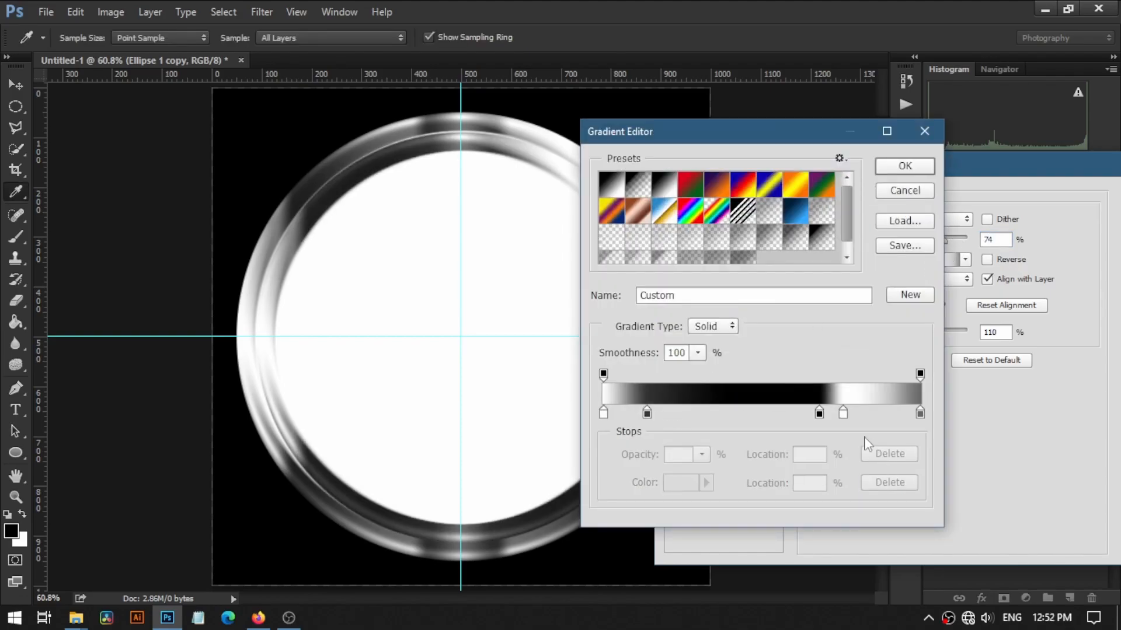
- Rework the inner ring's gradient: white stop at 85%, black stop deleted, dark grey stop at 29%
{"action": "left_click_drag", "start_coordinate": [844, 414], "coordinate": [874, 416]}
{"action": "left_click", "coordinate": [819, 413]}
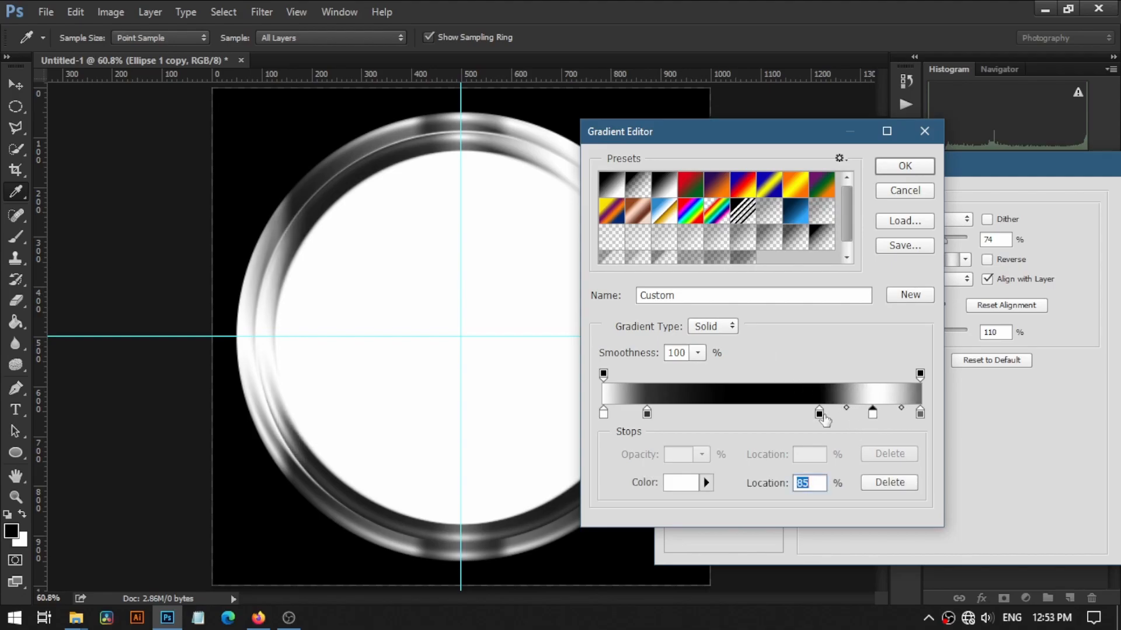
{"action": "left_click", "coordinate": [875, 483]}
{"action": "left_click_drag", "start_coordinate": [648, 414], "coordinate": [695, 418]}
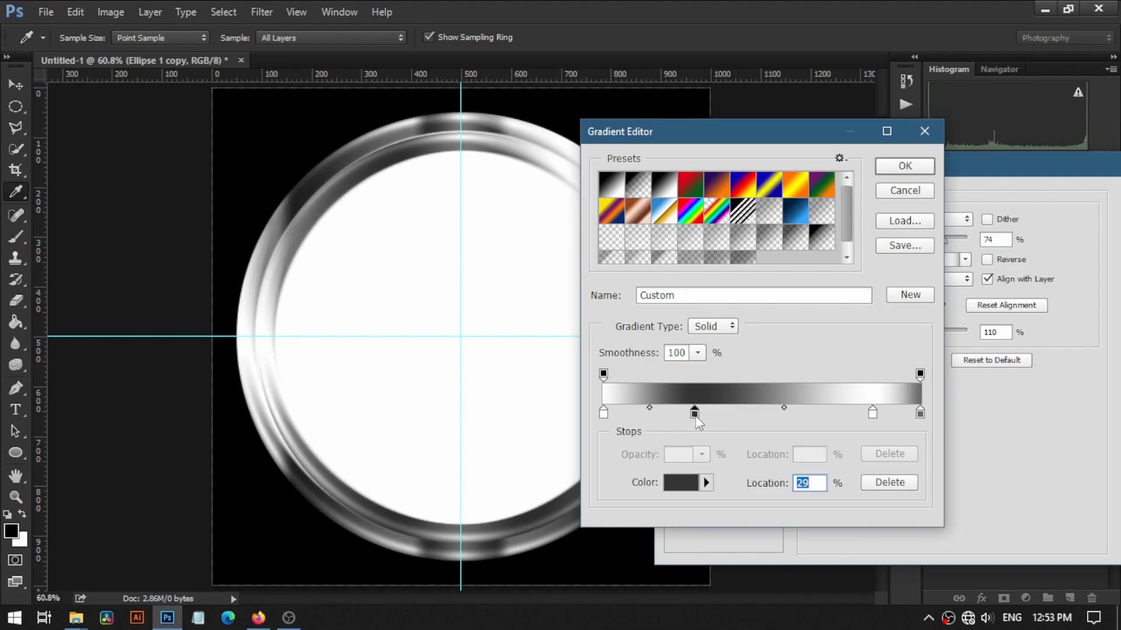
{"action": "left_click", "coordinate": [905, 168]}
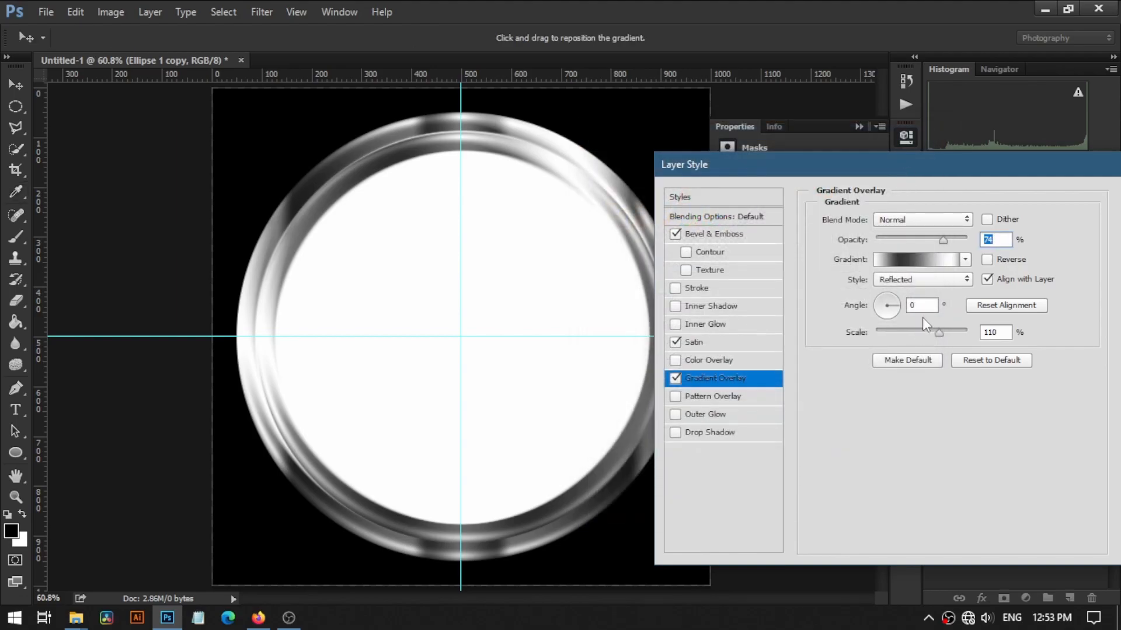
- Set the inner ring's gradient overlay angle to 98° and apply the layer style
{"action": "type", "text": "98"}
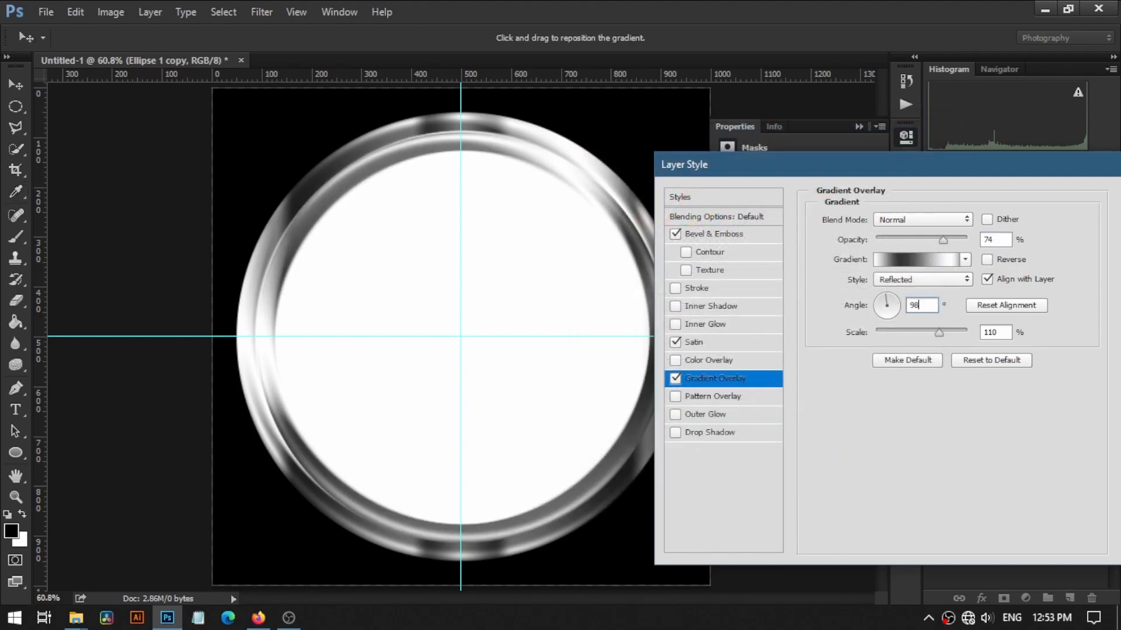
{"action": "left_click_drag", "start_coordinate": [914, 167], "coordinate": [718, 157]}
{"action": "left_click", "coordinate": [953, 188]}
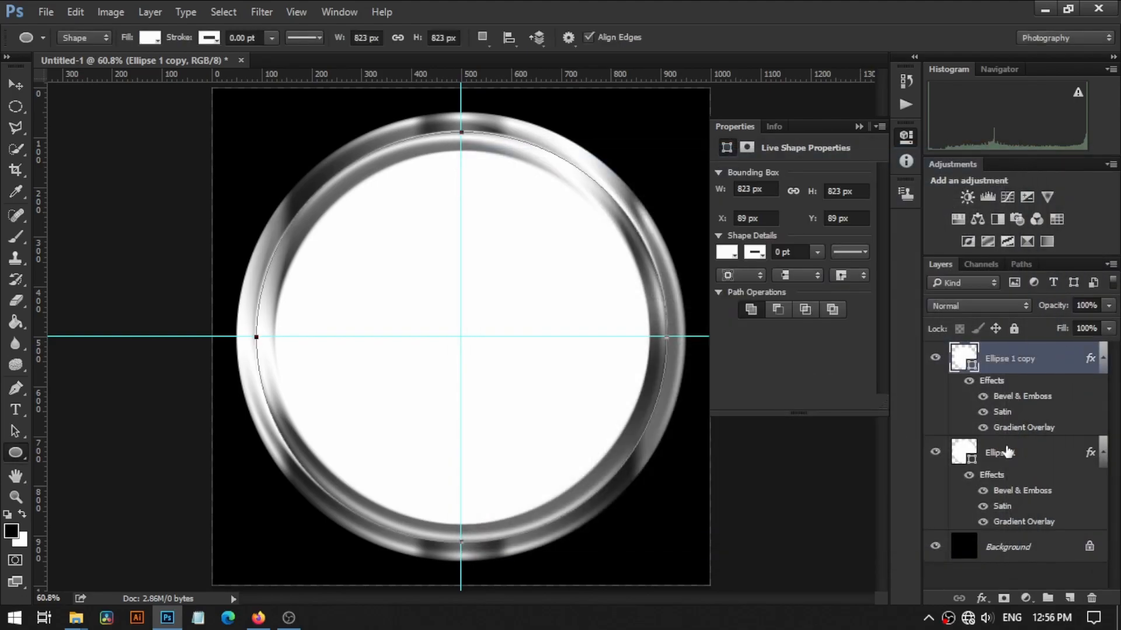
- Rename the outer ellipse layer as cirlce1 and the inner copy as cirlce2
{"action": "double_click", "coordinate": [1001, 453]}
{"action": "type", "text": "cir"}
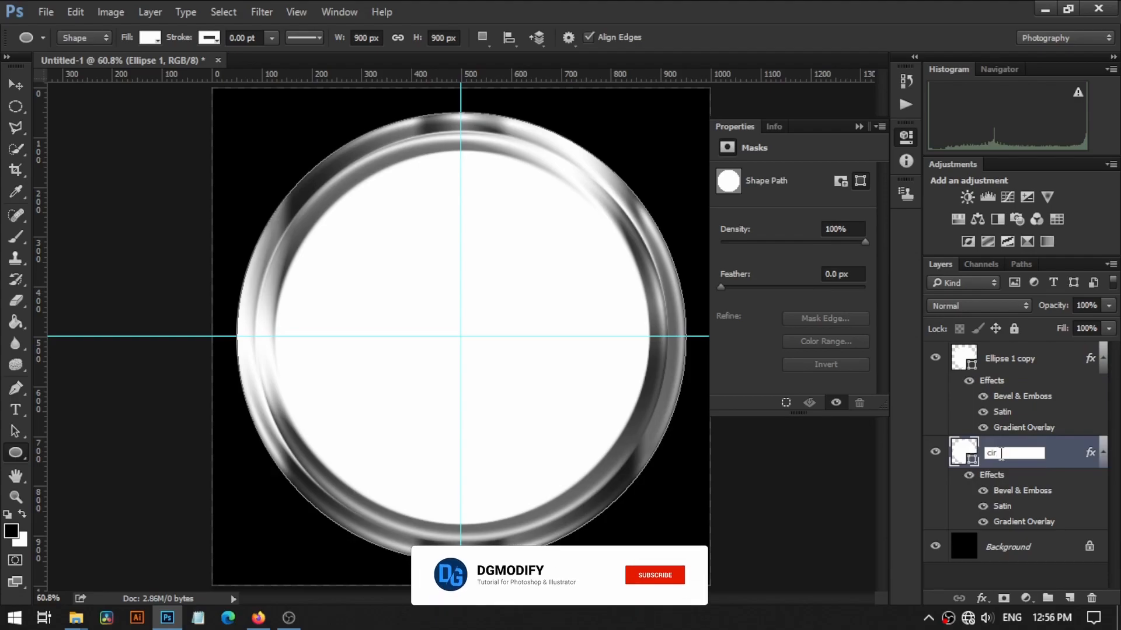
{"action": "type", "text": "cle1"}
{"action": "key", "text": "ctrl+a"}
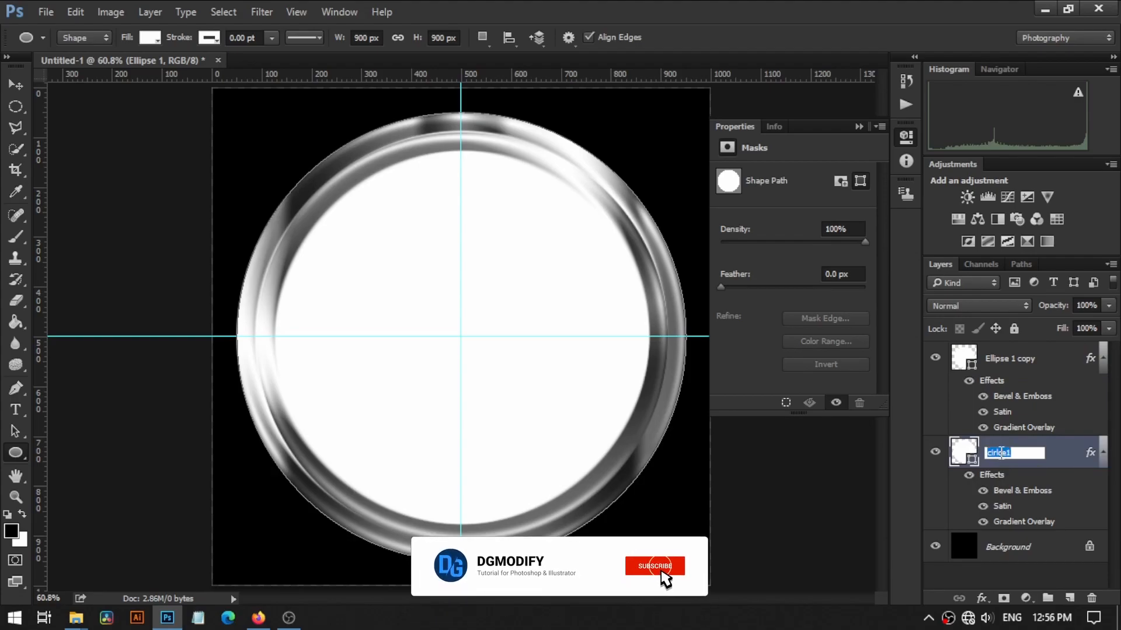
{"action": "key", "text": "ctrl+c"}
{"action": "key", "text": "Return"}
{"action": "double_click", "coordinate": [1010, 358]}
{"action": "key", "text": "ctrl+v"}
{"action": "key", "text": "Return"}
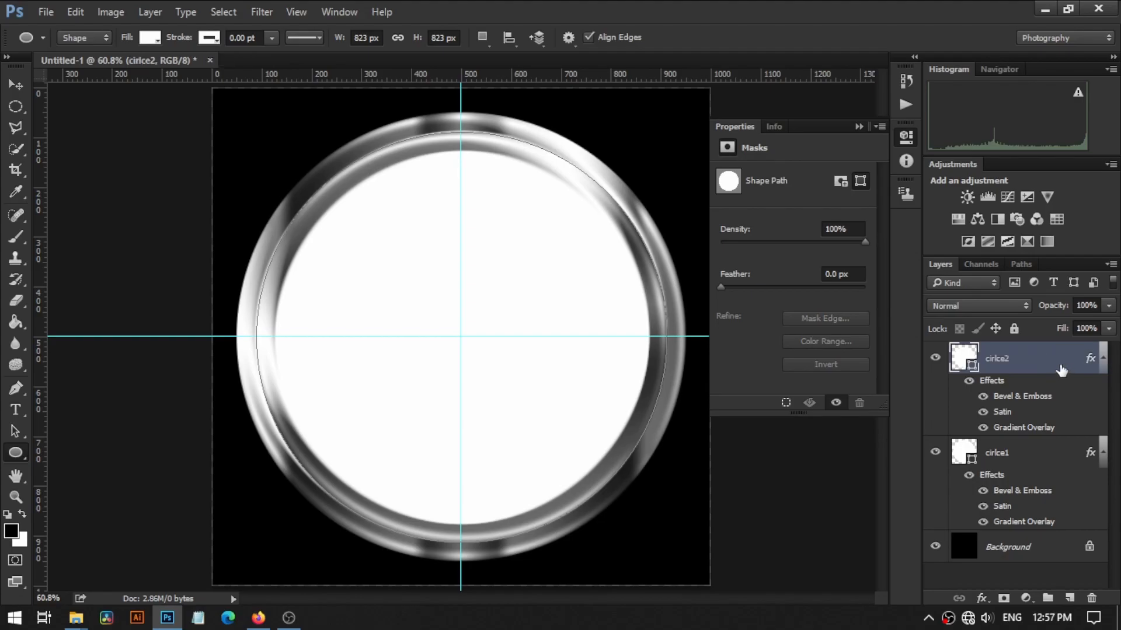
- Scale both circle layers together to about 83% and move them down along the vertical guide
{"action": "left_click", "coordinate": [999, 457], "text": "shift"}
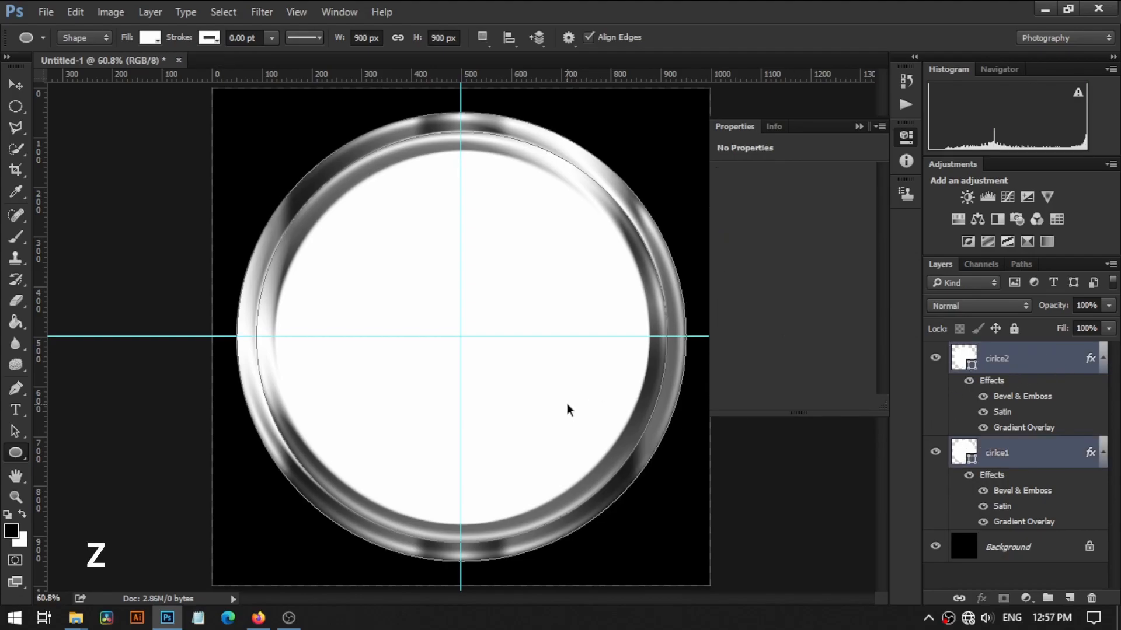
{"action": "key", "text": "ctrl+t"}
{"action": "left_click_drag", "start_coordinate": [683, 563], "coordinate": [648, 536]}
{"action": "left_click_drag", "start_coordinate": [561, 433], "coordinate": [555, 472]}
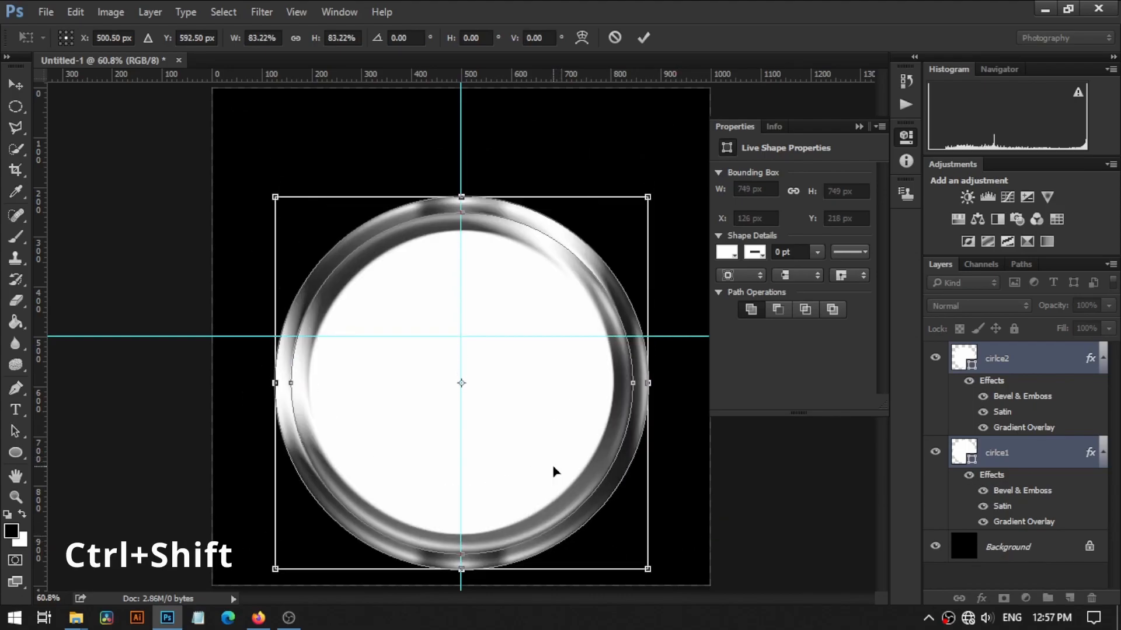
{"action": "key", "text": "Return"}
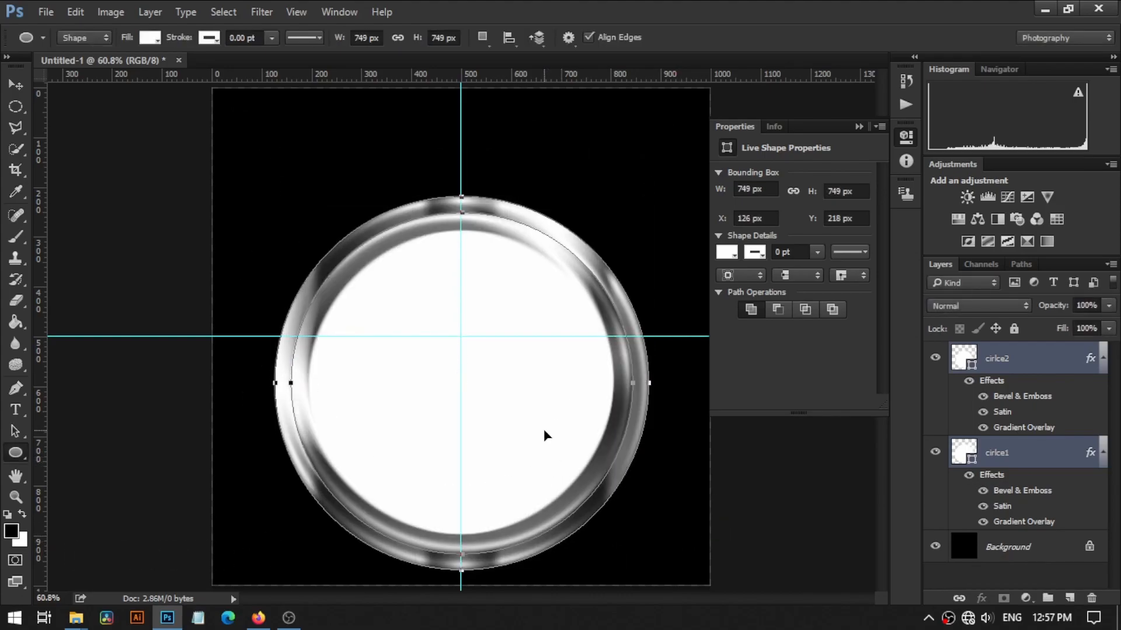
- Draw a white rectangle about 122 × 108 px, centred on the vertical guide at the ring's upper edge
{"action": "right_click", "coordinate": [12, 461]}
{"action": "left_click", "coordinate": [50, 471]}
{"action": "key", "text": "z"}
{"action": "left_click", "coordinate": [454, 168]}
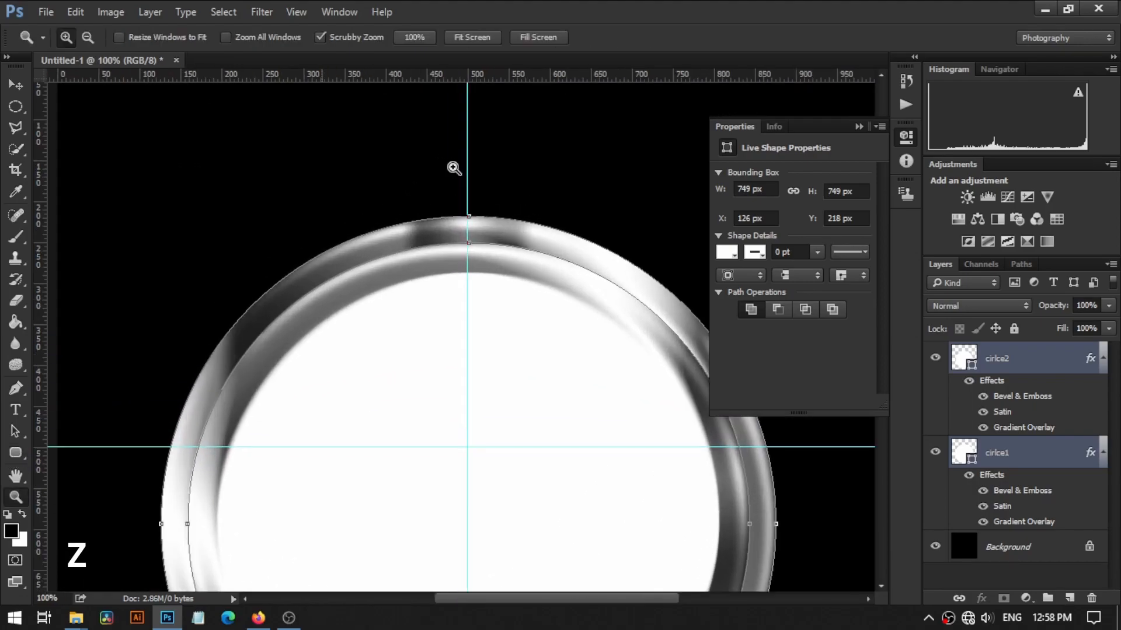
{"action": "left_click", "coordinate": [453, 168]}
{"action": "left_click", "coordinate": [16, 454]}
{"action": "right_click", "coordinate": [15, 458]}
{"action": "left_click", "coordinate": [88, 452]}
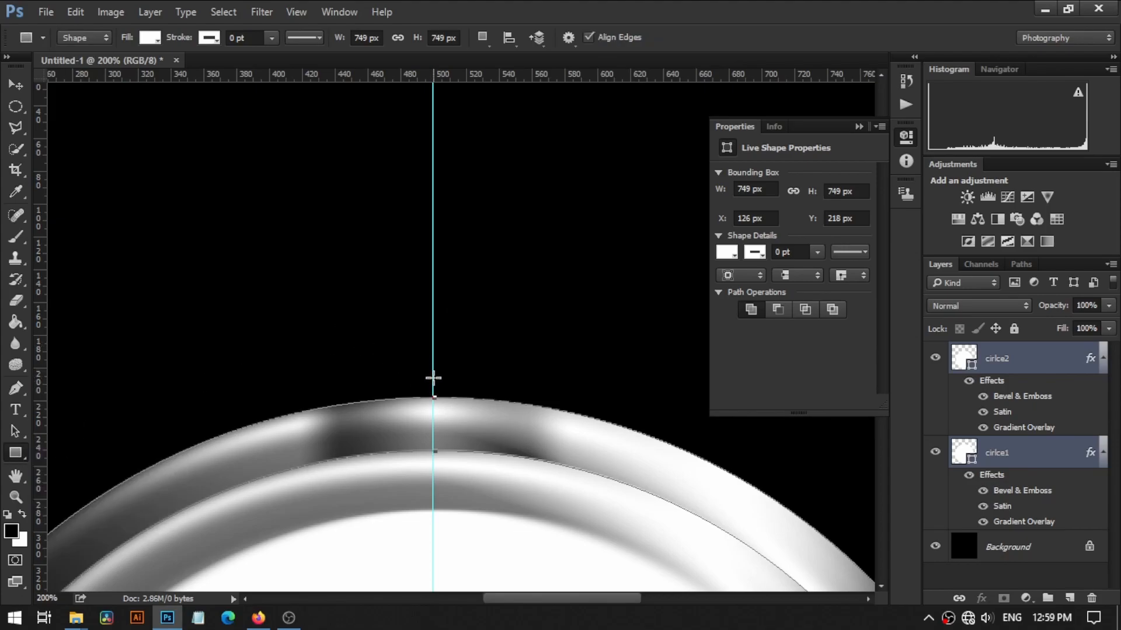
{"action": "left_click_drag", "start_coordinate": [433, 393], "coordinate": [533, 304]}
- Move the rectangle up to rest on top of the ring and scale it down to about 95 × 84 px
{"action": "key", "text": "ctrl+t"}
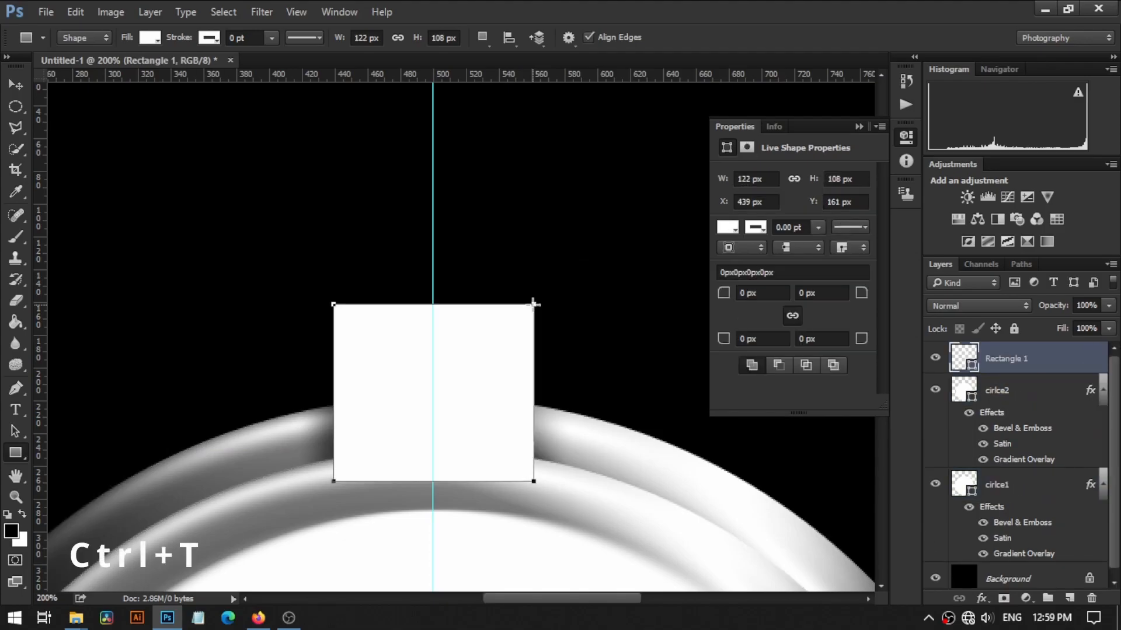
{"action": "key", "text": "v"}
{"action": "left_click_drag", "start_coordinate": [451, 369], "coordinate": [452, 287]}
{"action": "key", "text": "ctrl+0"}
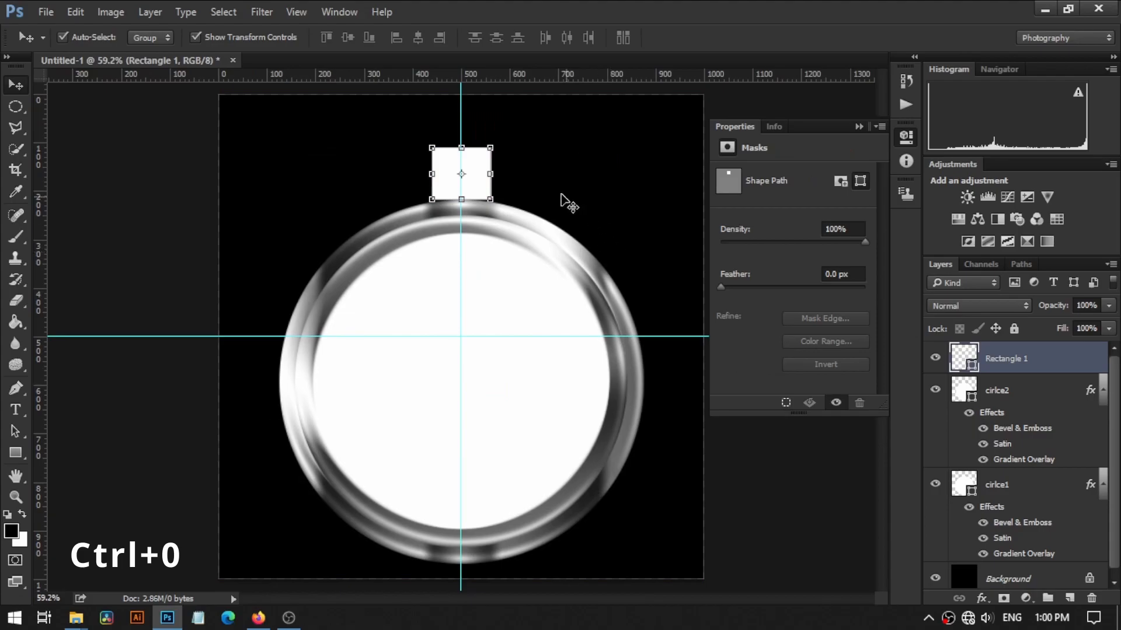
{"action": "key", "text": "alt"}
{"action": "left_click_drag", "start_coordinate": [491, 174], "coordinate": [461, 159]}
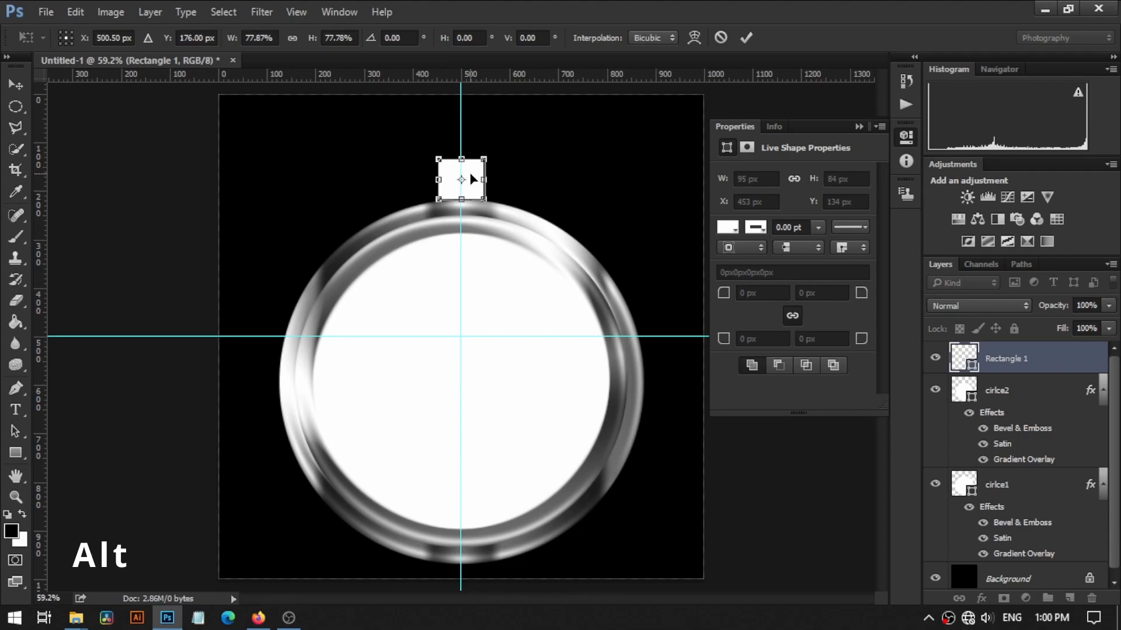
{"action": "left_click", "coordinate": [746, 40]}
- Change the small rectangle's fill to a light grey from the recently used colours
{"action": "left_click", "coordinate": [727, 228]}
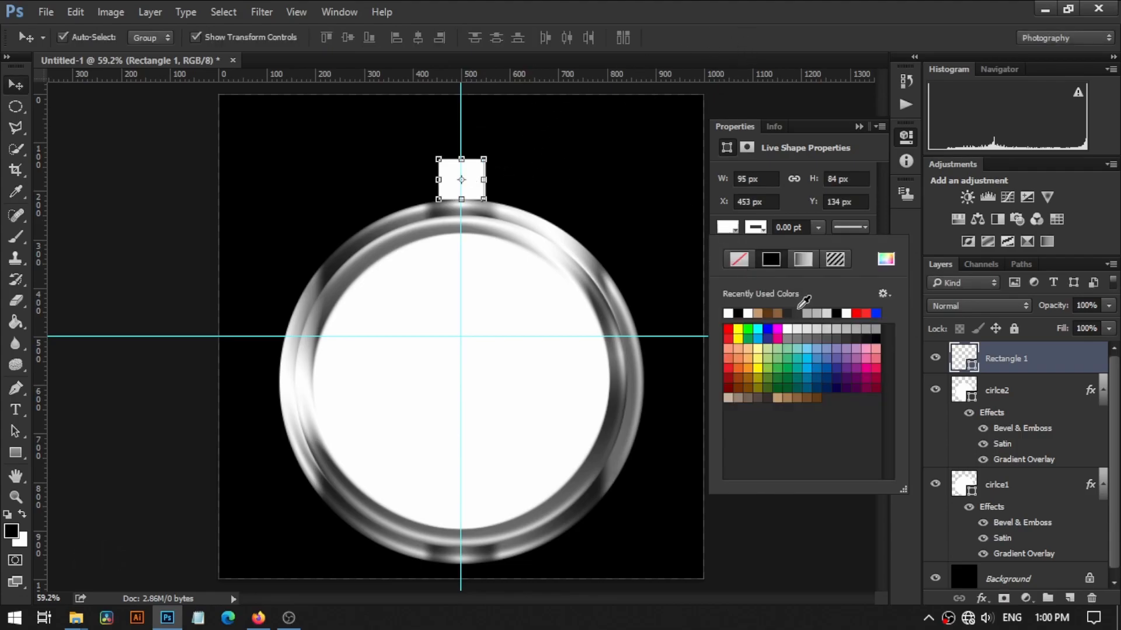
{"action": "left_click", "coordinate": [800, 314]}
{"action": "left_click", "coordinate": [809, 314]}
{"action": "left_click", "coordinate": [824, 314]}
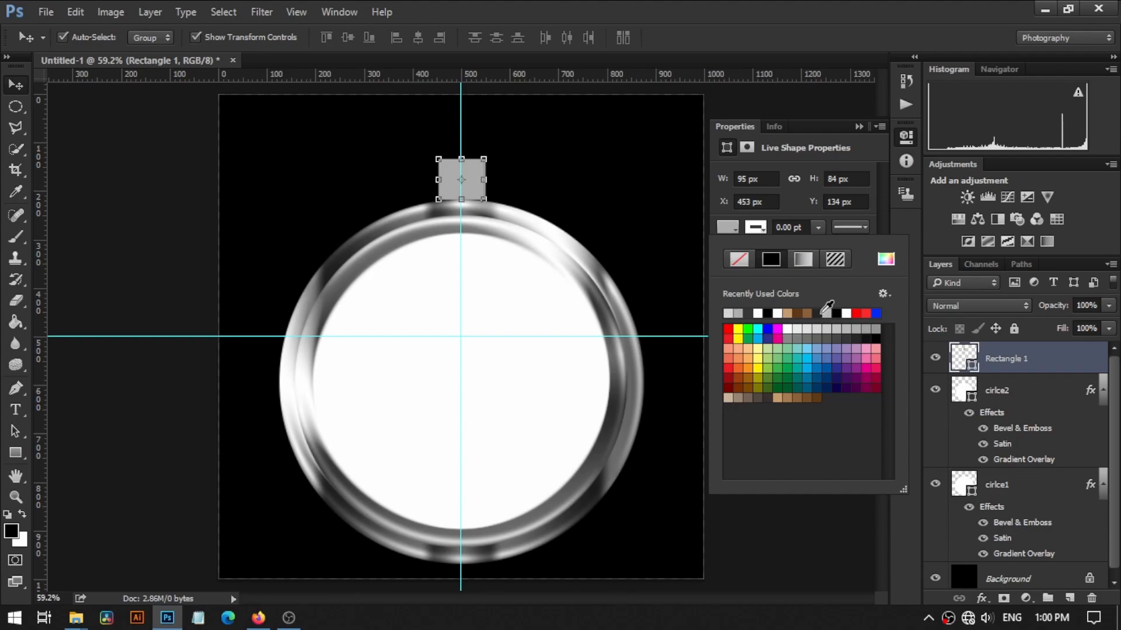
{"action": "left_click", "coordinate": [829, 314]}
{"action": "left_click", "coordinate": [753, 314]}
{"action": "left_click", "coordinate": [859, 126]}
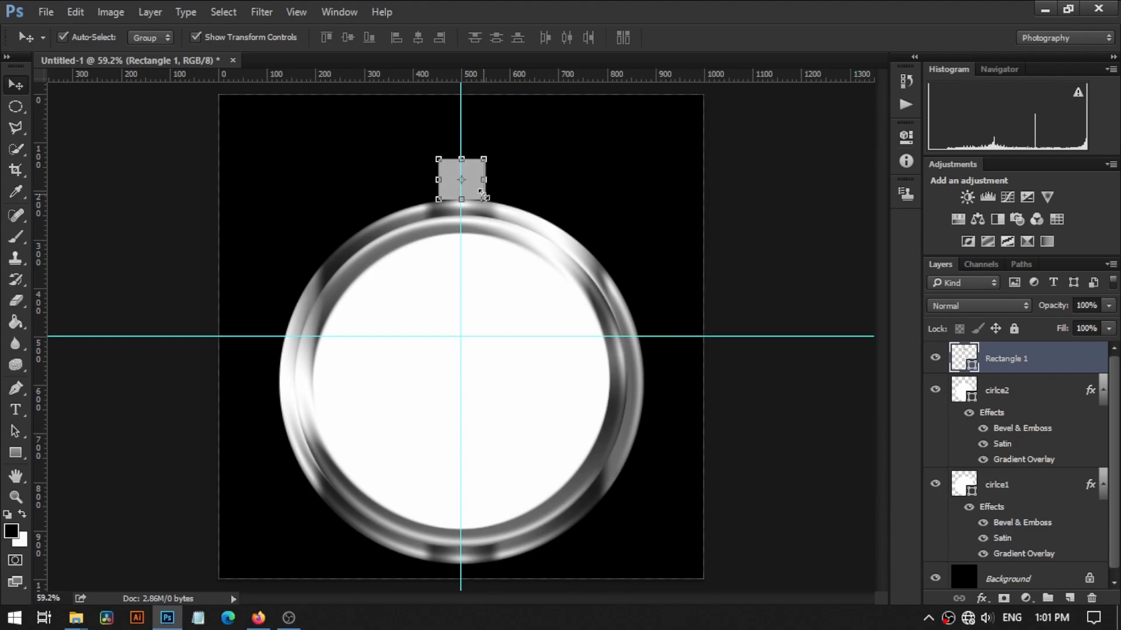
- Duplicate the grey rectangle and place the copy directly above the original
{"action": "key", "text": "z"}
{"action": "left_click", "coordinate": [476, 190]}
{"action": "left_click", "coordinate": [475, 190]}
{"action": "left_click", "coordinate": [475, 190]}
{"action": "left_click_drag", "start_coordinate": [478, 193], "coordinate": [535, 409]}
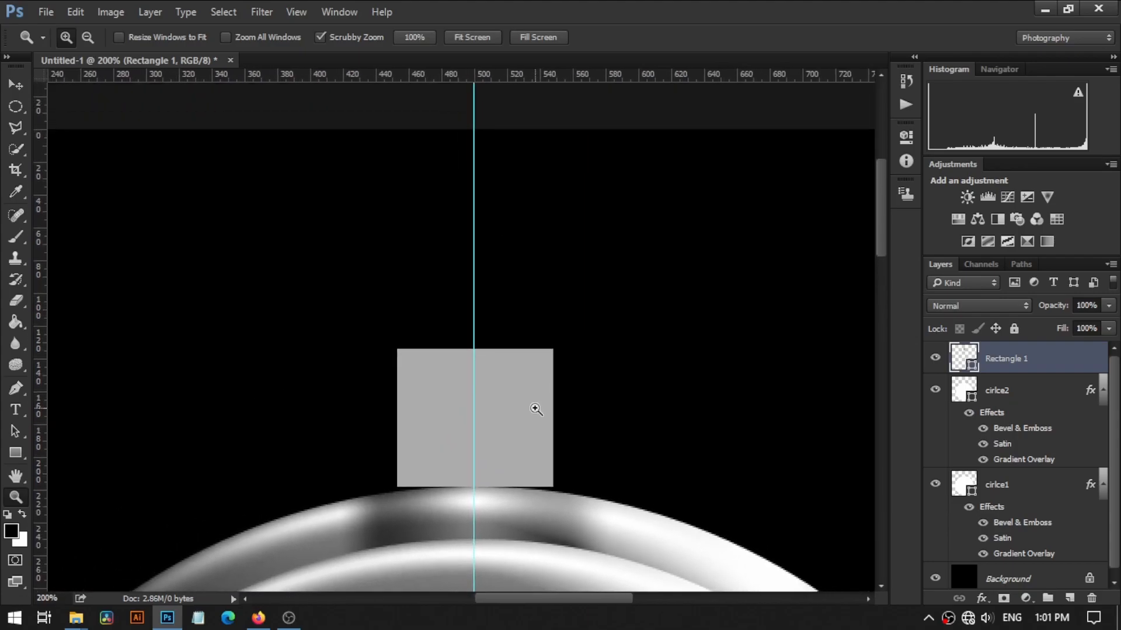
{"action": "key", "text": "v"}
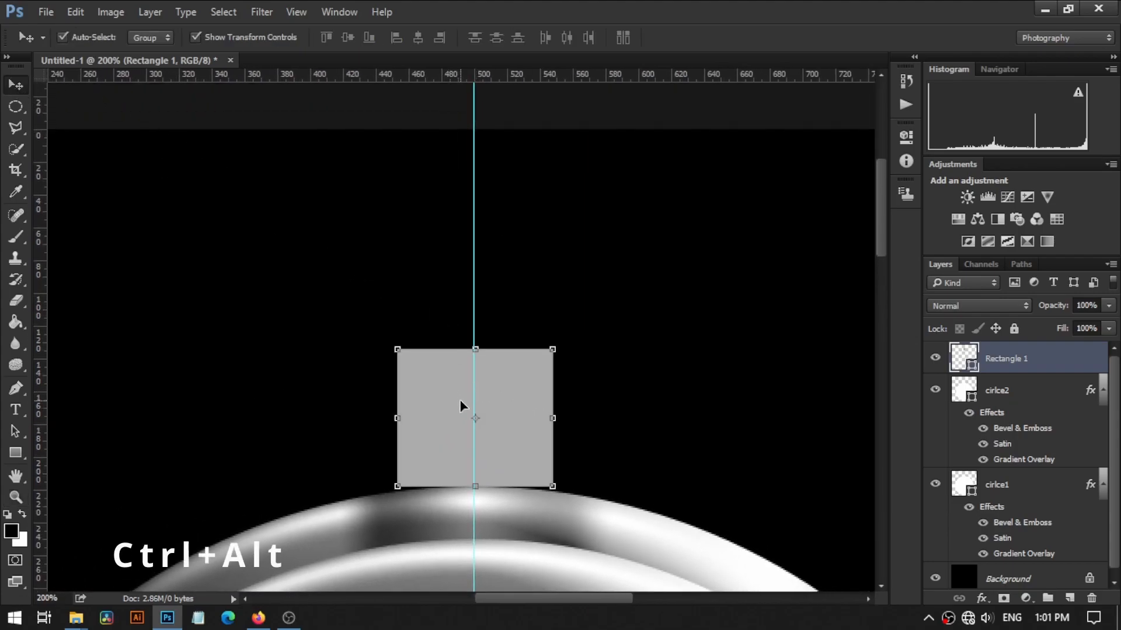
{"action": "left_click_drag", "start_coordinate": [460, 405], "coordinate": [459, 260]}
- Widen the copied rectangle symmetrically about the vertical guide and stack a duplicate of it directly above
{"action": "key", "text": "ctrl+t"}
{"action": "left_click_drag", "start_coordinate": [552, 281], "coordinate": [625, 287]}
{"action": "left_click_drag", "start_coordinate": [543, 274], "coordinate": [543, 213]}
{"action": "key", "text": "ctrl+z"}
{"action": "key", "text": "Return"}
{"action": "left_click_drag", "start_coordinate": [544, 264], "coordinate": [539, 125]}
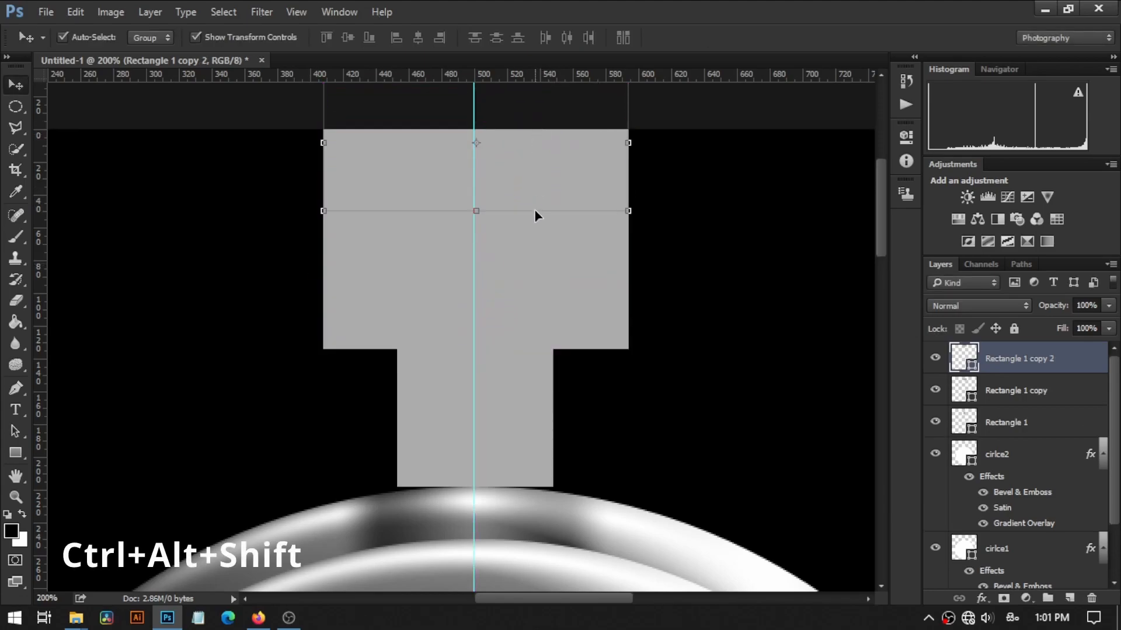
- Add a thin black outside stroke to the middle rectangle and shift the topmost one up slightly to leave a gap
{"action": "left_click", "coordinate": [534, 271]}
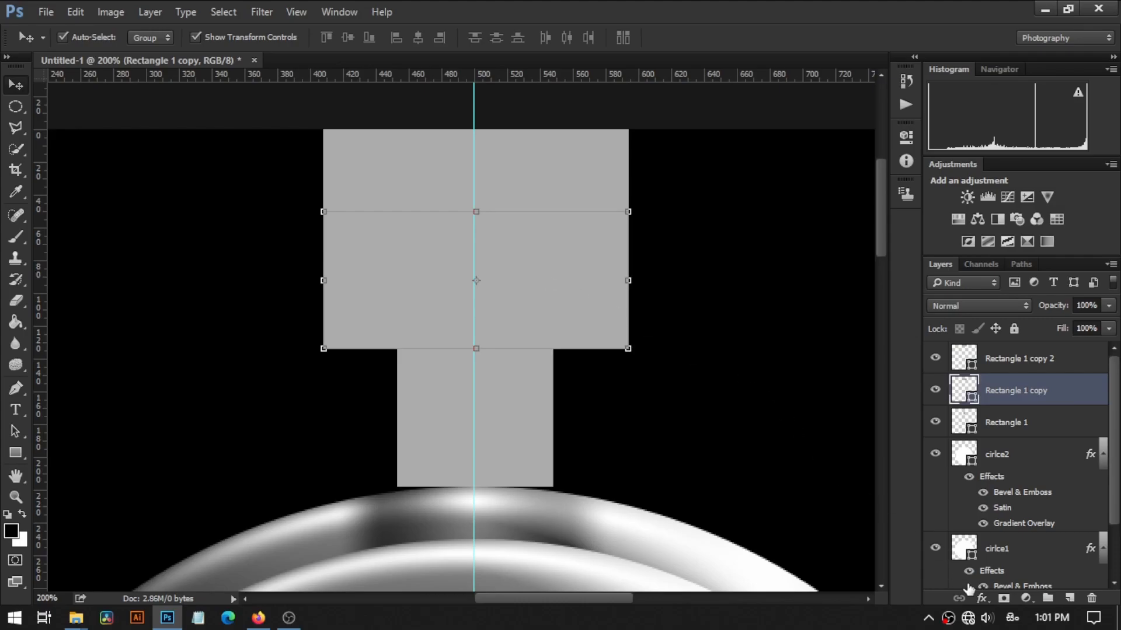
{"action": "left_click", "coordinate": [981, 598]}
{"action": "left_click", "coordinate": [987, 470]}
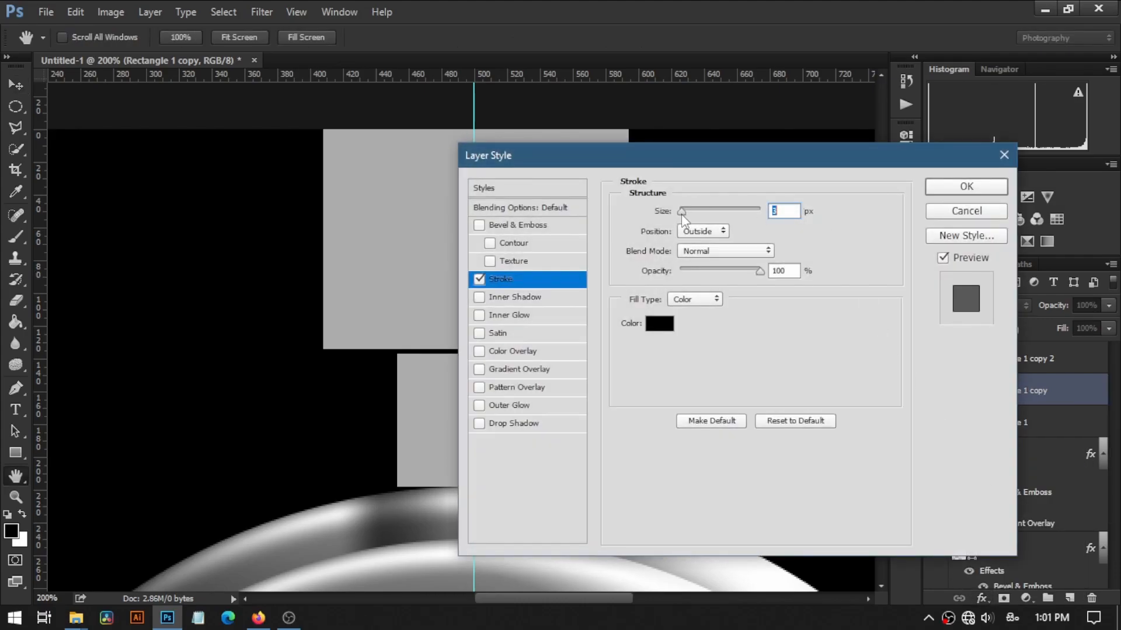
{"action": "left_click", "coordinate": [941, 191]}
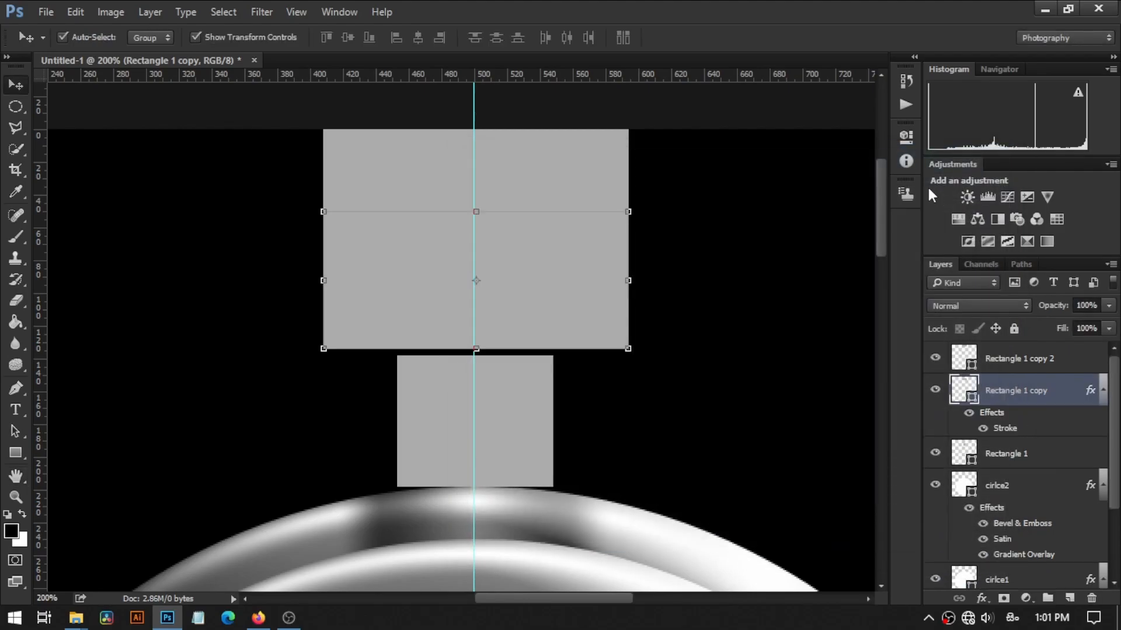
{"action": "left_click_drag", "start_coordinate": [574, 174], "coordinate": [572, 165]}
{"action": "scroll", "coordinate": [880, 227], "scroll_direction": "up", "scroll_amount": 3}
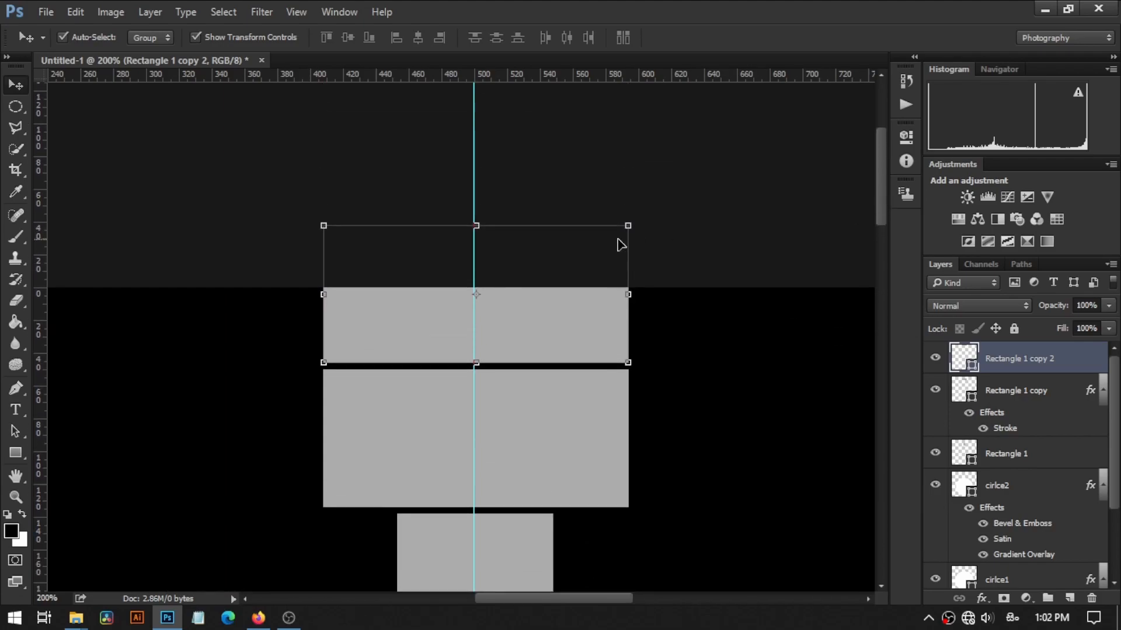
- Taper the topmost rectangle into a trapezoid with a Perspective transform and reduce its height to about 36%
{"action": "key", "text": "ctrl+t"}
{"action": "right_click", "coordinate": [497, 303]}
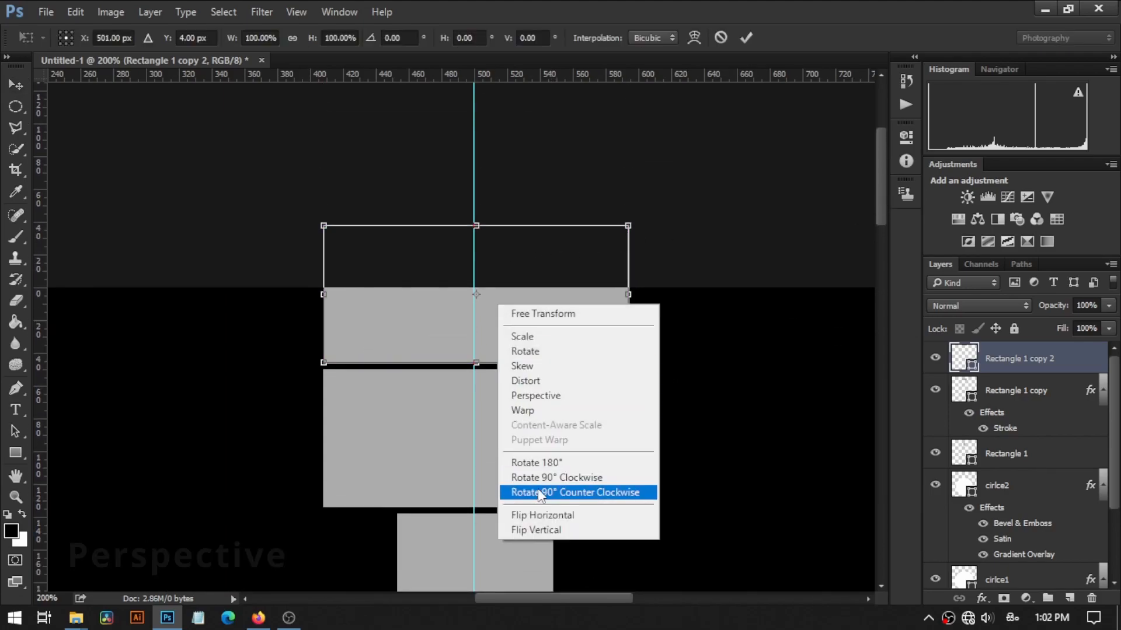
{"action": "left_click", "coordinate": [526, 396]}
{"action": "left_click_drag", "start_coordinate": [324, 225], "coordinate": [401, 226]}
{"action": "key", "text": "Return"}
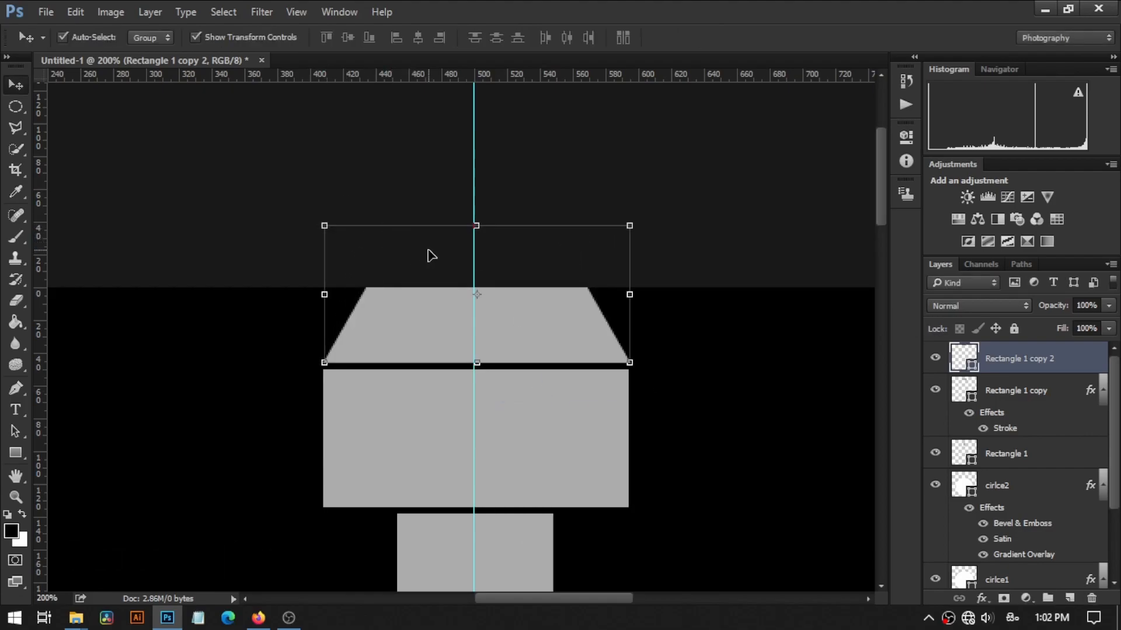
{"action": "left_click_drag", "start_coordinate": [478, 228], "coordinate": [475, 311]}
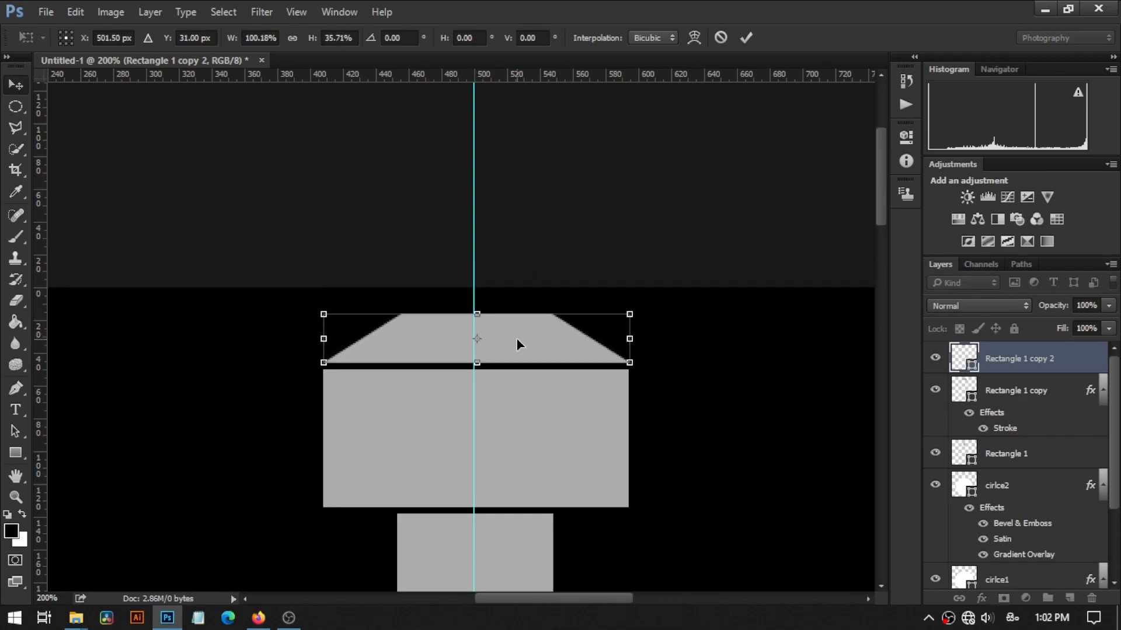
{"action": "key", "text": "Return"}
- Squash the trapezoid and the wide rectangle together from above to a combined height of about 85 px
{"action": "scroll", "coordinate": [531, 298], "scroll_direction": "down", "scroll_amount": 3}
{"action": "left_click", "coordinate": [295, 193]}
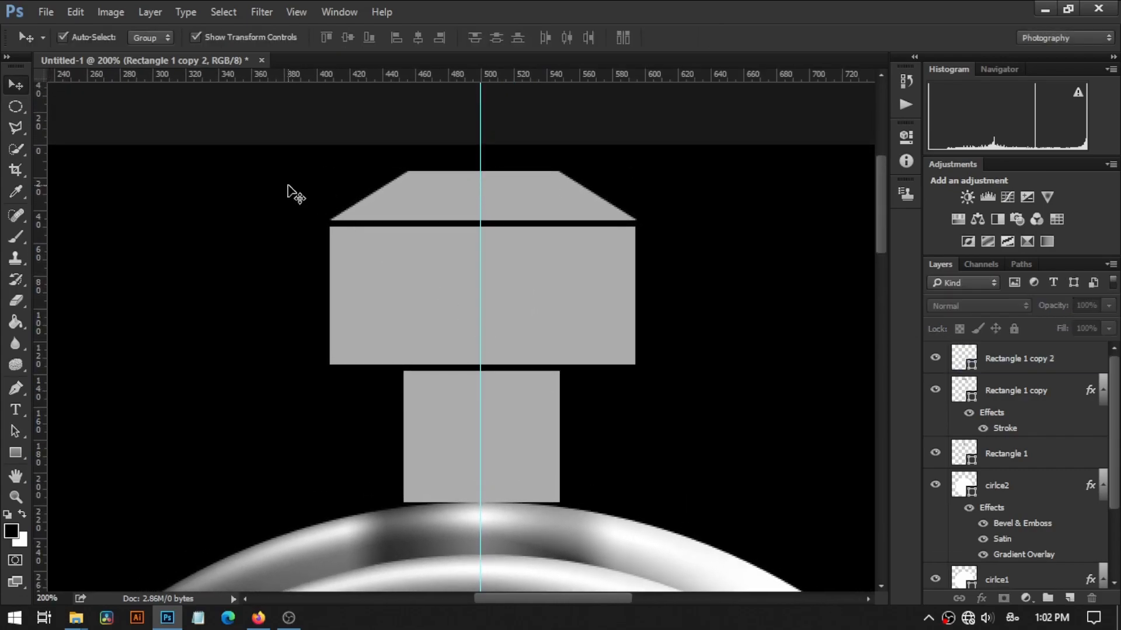
{"action": "left_click_drag", "start_coordinate": [295, 193], "coordinate": [613, 368]}
{"action": "key", "text": "ctrl+t"}
{"action": "left_click_drag", "start_coordinate": [482, 171], "coordinate": [483, 222]}
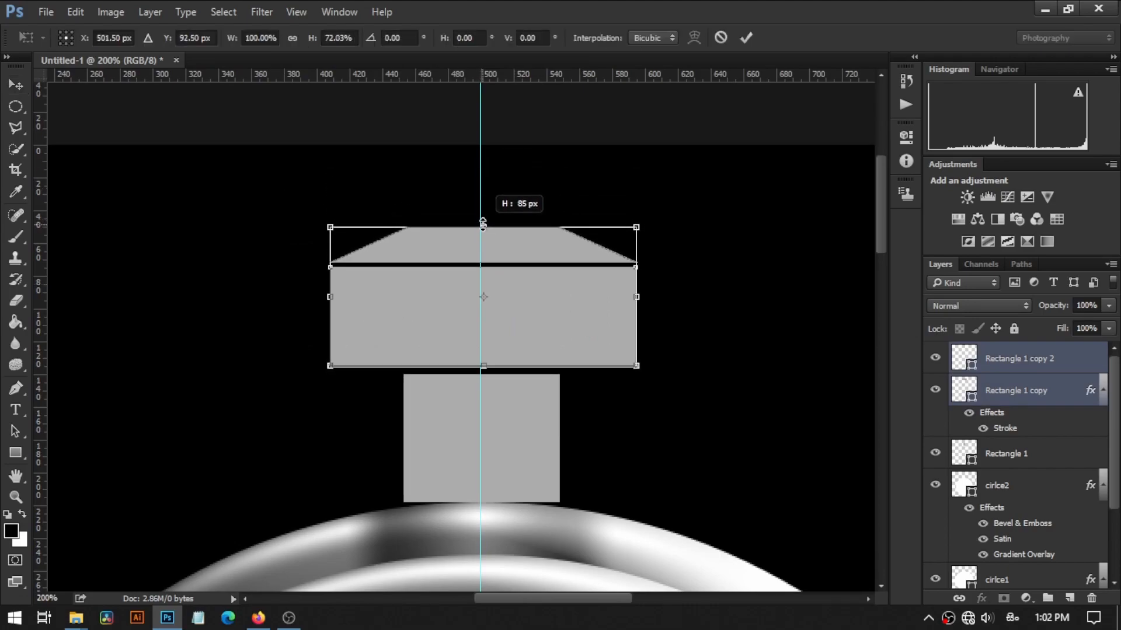
{"action": "key", "text": "Return"}
- Try filling the trapezoid and the wide rectangle with dark grey
{"action": "left_click", "coordinate": [15, 452]}
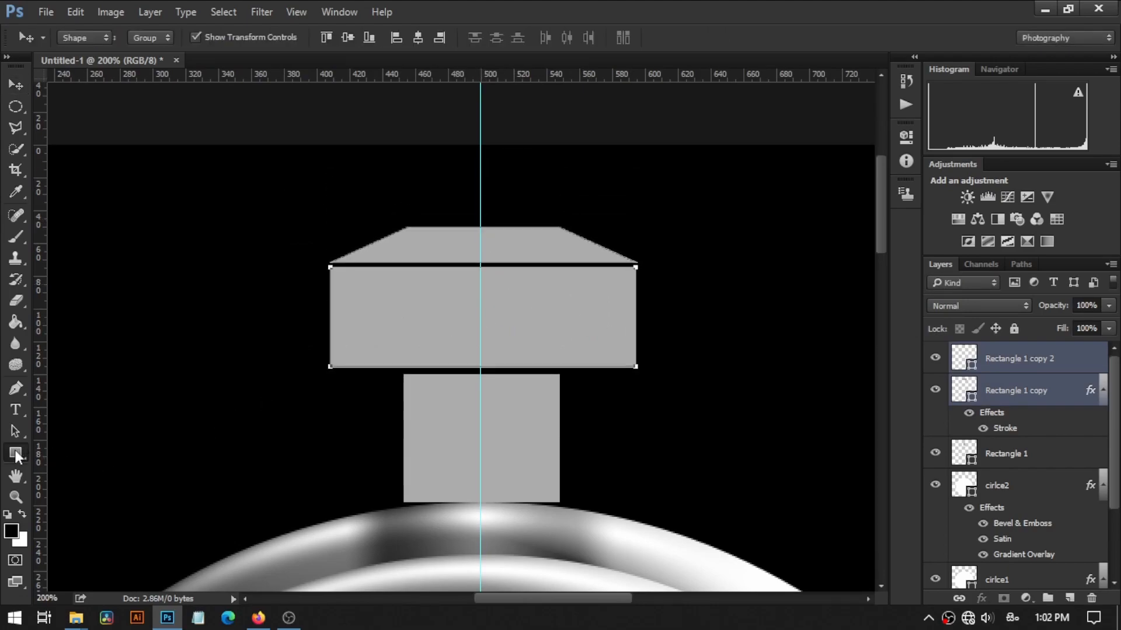
{"action": "left_click", "coordinate": [149, 38]}
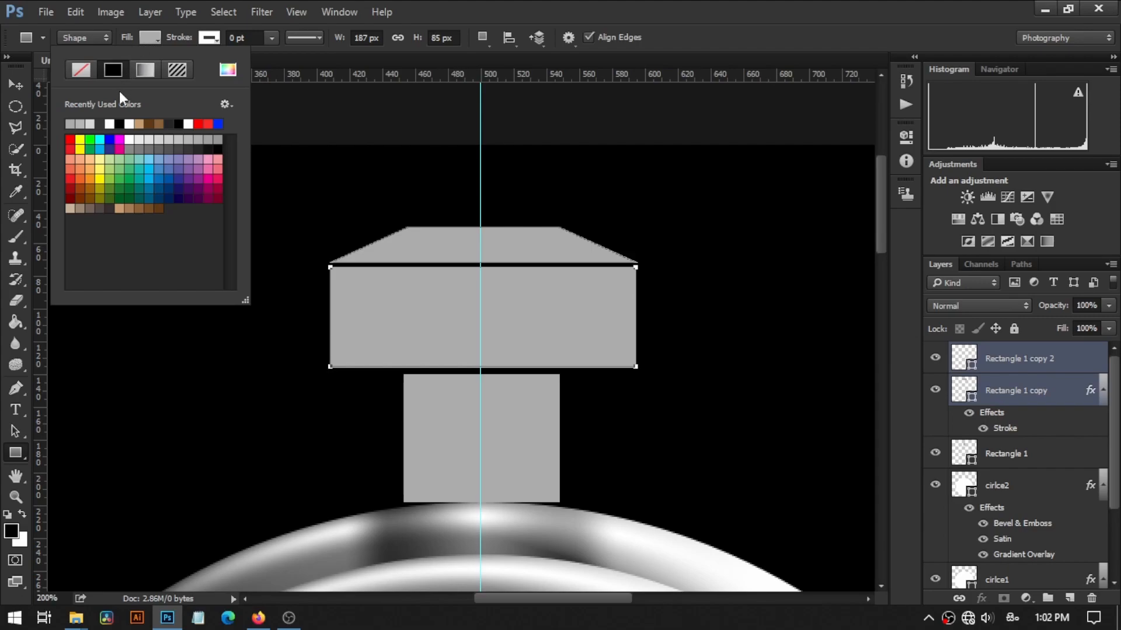
{"action": "left_click", "coordinate": [174, 149]}
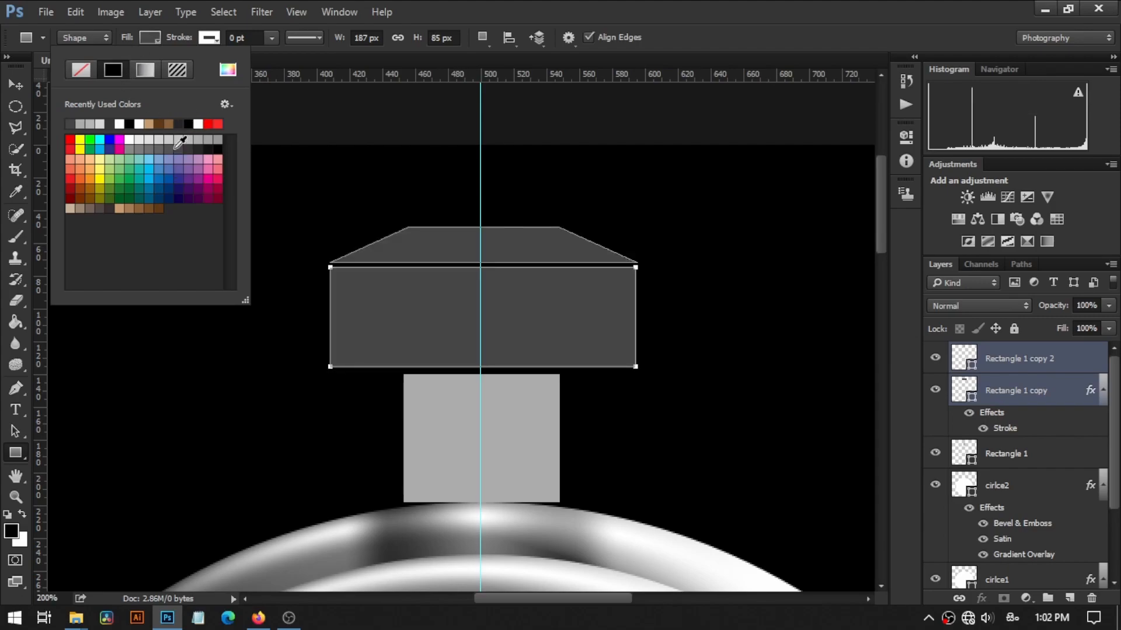
{"action": "key", "text": "super+space"}
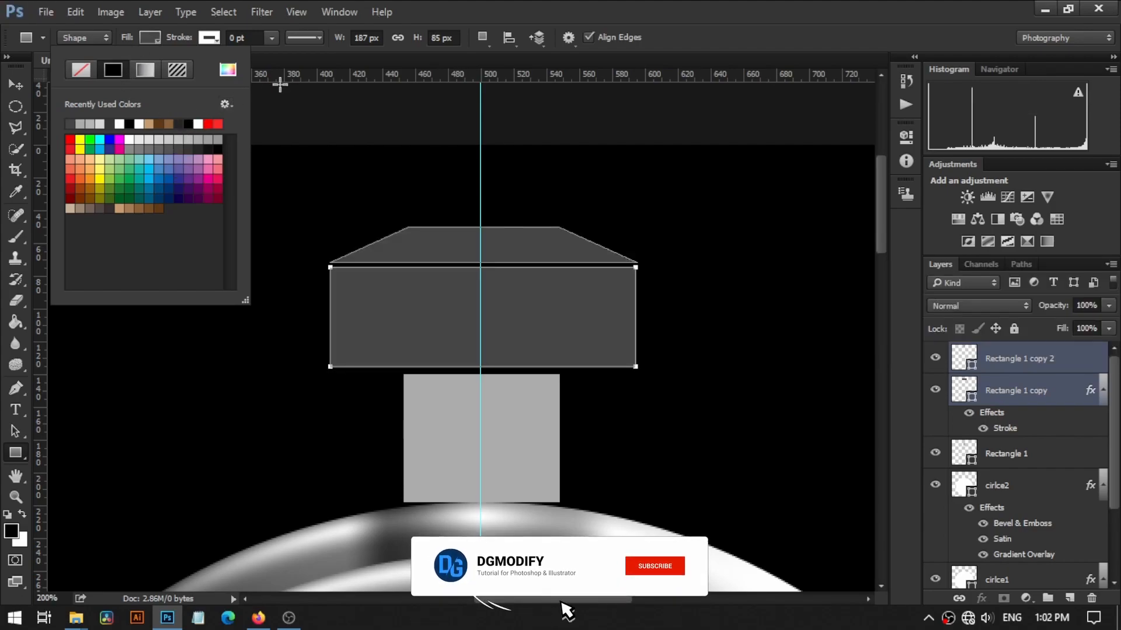
{"action": "left_click", "coordinate": [283, 62]}
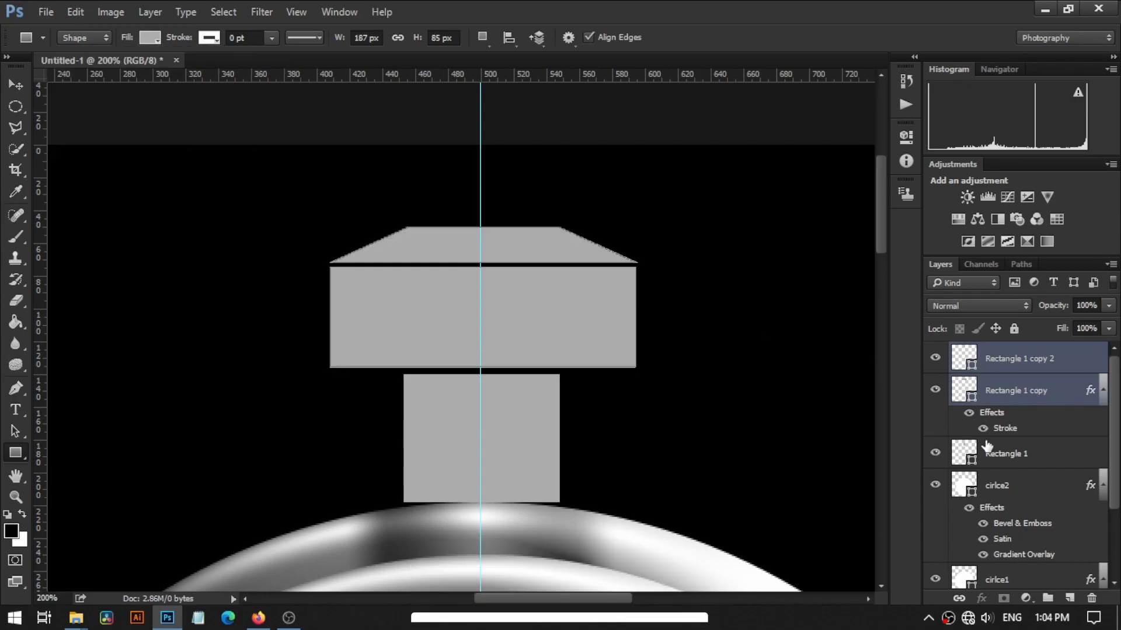
- Add a Gradient Overlay to the narrow neck rectangle and move its gradient's black stop to 50%
{"action": "left_click", "coordinate": [989, 454]}
{"action": "left_click", "coordinate": [935, 455]}
{"action": "left_click", "coordinate": [935, 455]}
{"action": "left_click", "coordinate": [979, 602]}
{"action": "left_click", "coordinate": [994, 551]}
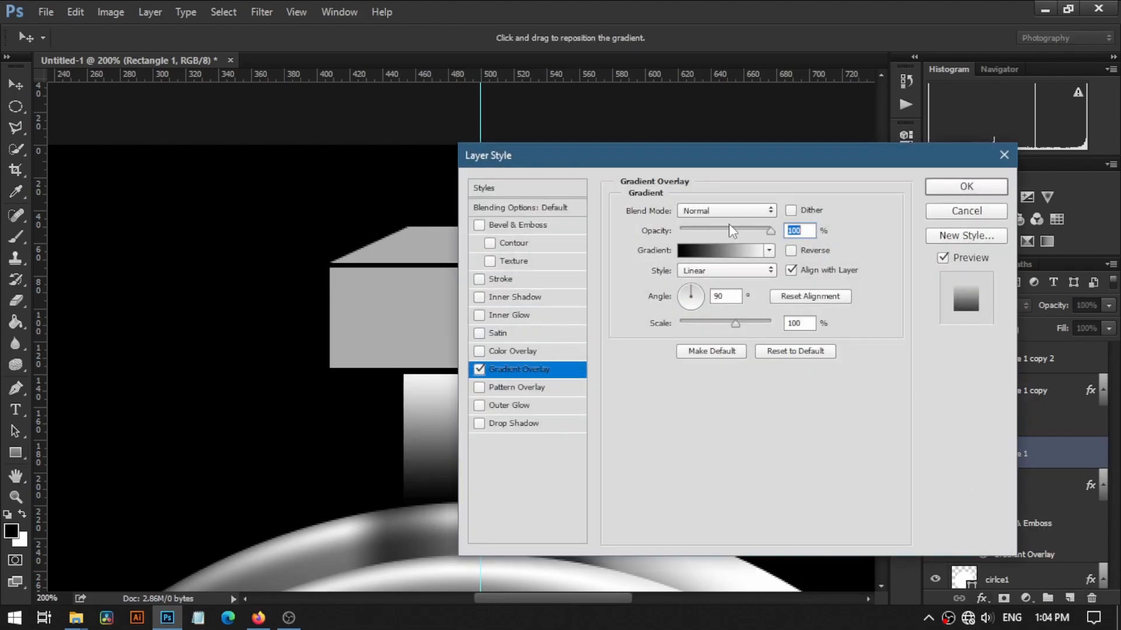
{"action": "left_click_drag", "start_coordinate": [659, 156], "coordinate": [799, 179]}
{"action": "left_click", "coordinate": [861, 272]}
{"action": "left_click_drag", "start_coordinate": [681, 440], "coordinate": [835, 439]}
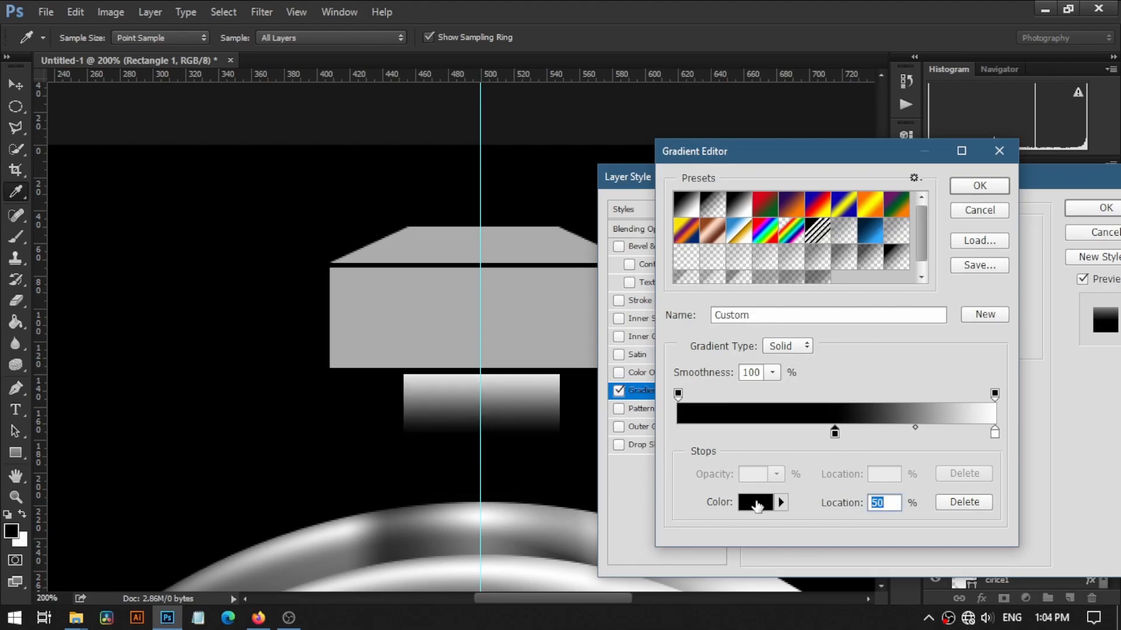
- Recolour the 50% gradient stop to dark grey
{"action": "left_click", "coordinate": [756, 504]}
{"action": "left_click", "coordinate": [397, 353]}
{"action": "left_click_drag", "start_coordinate": [443, 195], "coordinate": [522, 177]}
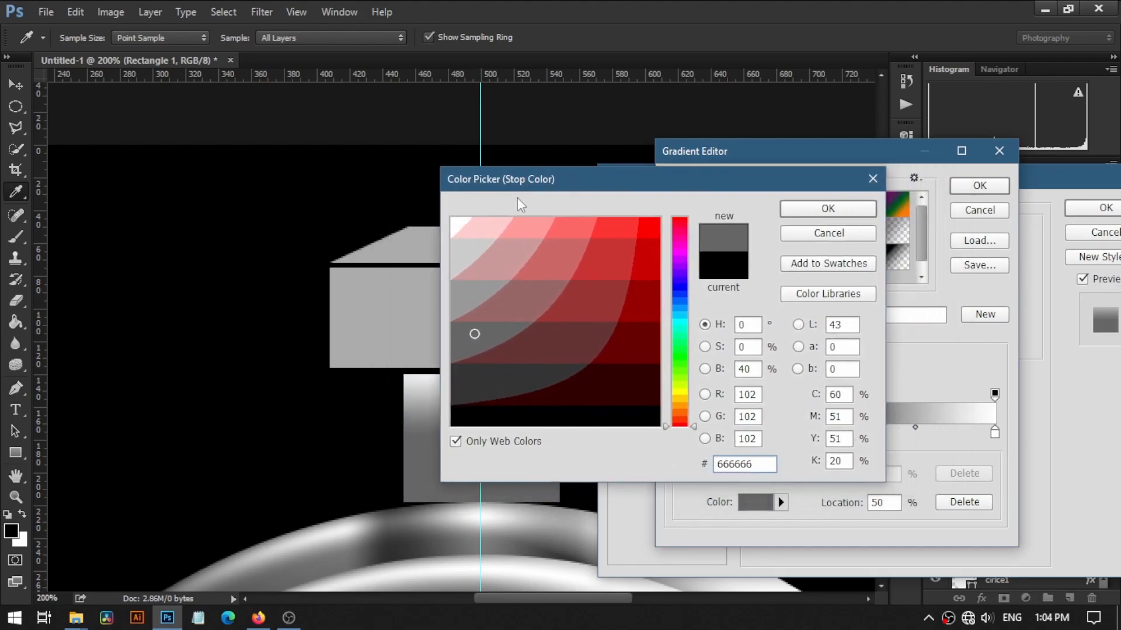
{"action": "left_click", "coordinate": [488, 380]}
{"action": "left_click", "coordinate": [826, 209]}
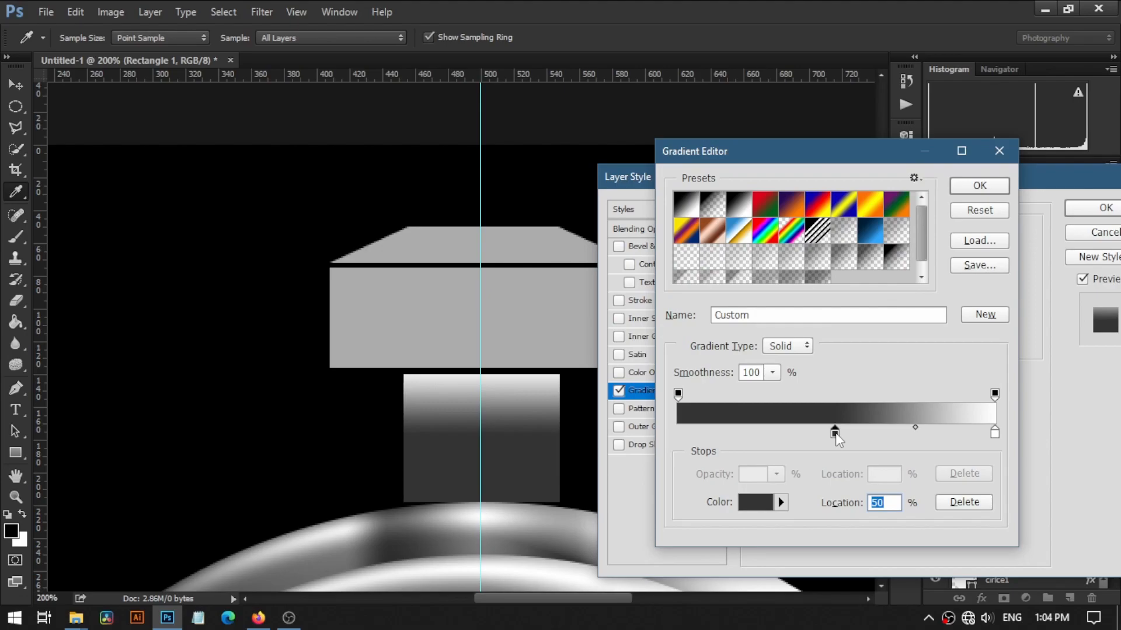
- Copy the stops into an alternating gradient, dark grey at the ends and near the middle with white between, and fine-tune stops and midpoints
{"action": "left_click_drag", "start_coordinate": [836, 438], "coordinate": [654, 445], "text": "alt"}
{"action": "left_click_drag", "start_coordinate": [836, 437], "coordinate": [755, 433], "text": "alt"}
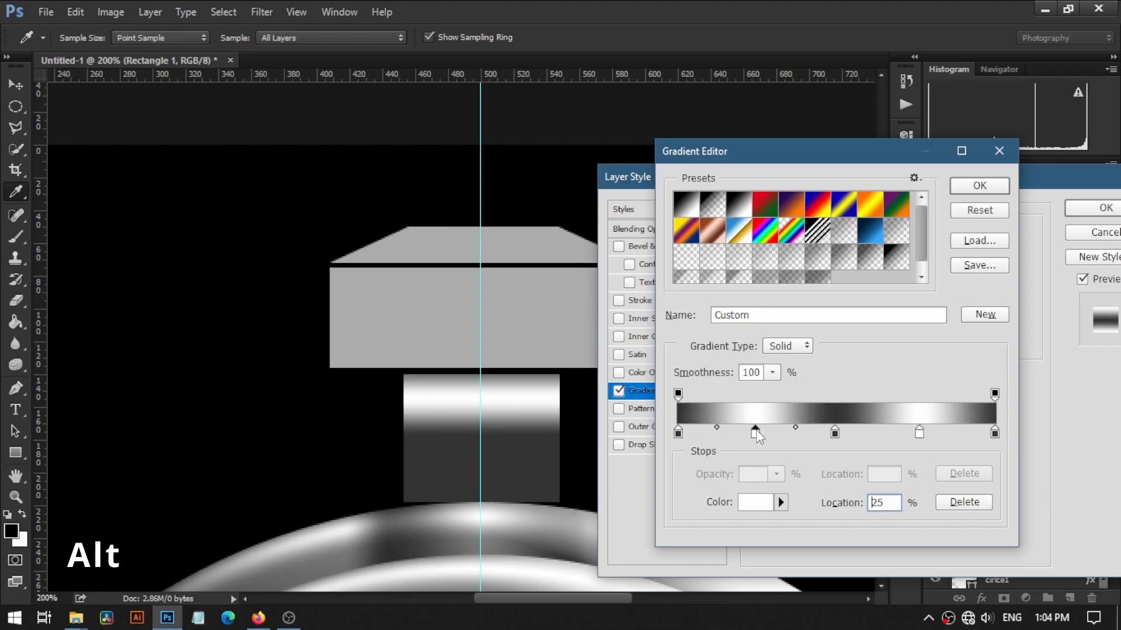
{"action": "left_click_drag", "start_coordinate": [834, 435], "coordinate": [841, 434]}
{"action": "left_click", "coordinate": [799, 428]}
{"action": "left_click_drag", "start_coordinate": [919, 433], "coordinate": [891, 428]}
{"action": "left_click", "coordinate": [678, 433]}
{"action": "left_click_drag", "start_coordinate": [716, 428], "coordinate": [727, 427]}
{"action": "left_click", "coordinate": [994, 432]}
{"action": "left_click_drag", "start_coordinate": [960, 427], "coordinate": [953, 431]}
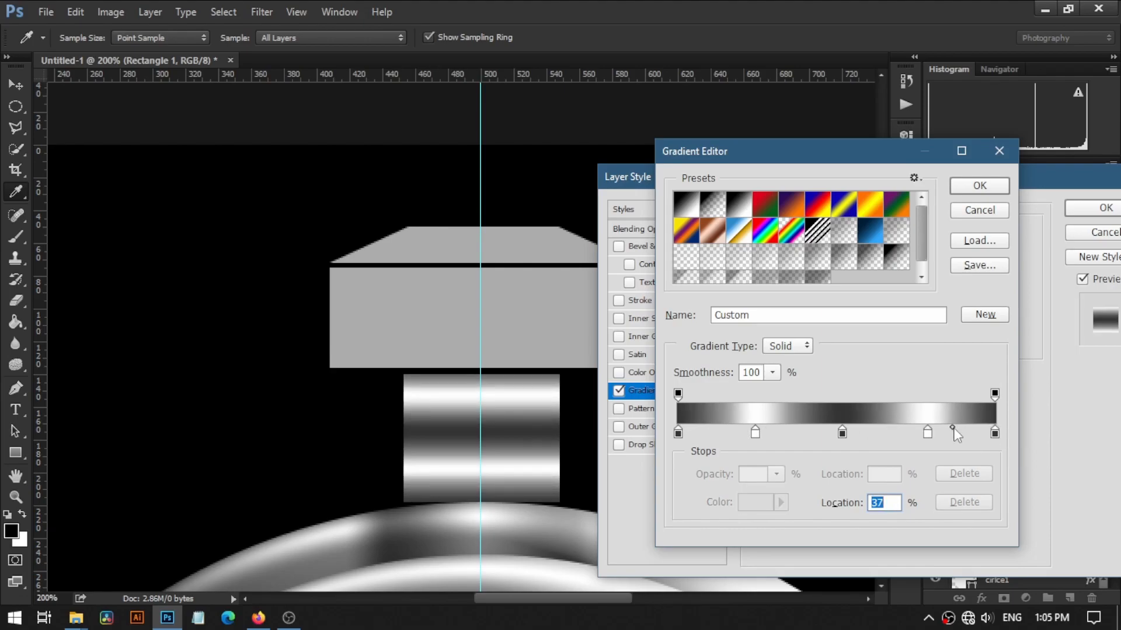
{"action": "left_click", "coordinate": [979, 186]}
- Keep the neck's gradient style Linear, set its angle to 0°, and apply the layer style
{"action": "left_click", "coordinate": [880, 292]}
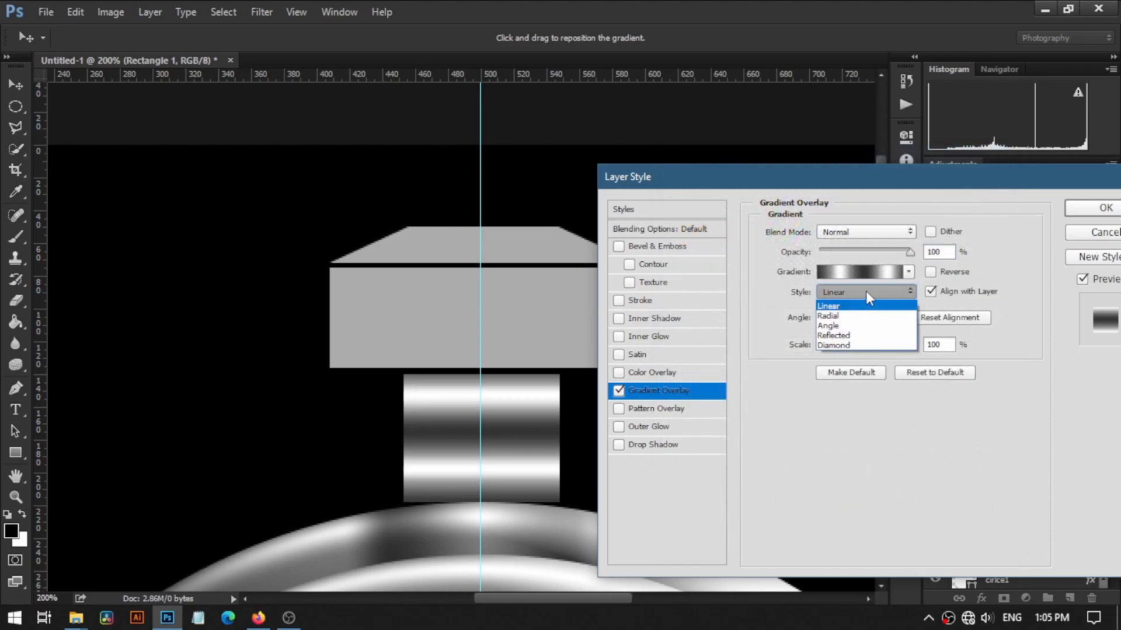
{"action": "left_click", "coordinate": [866, 291]}
{"action": "double_click", "coordinate": [865, 318]}
{"action": "type", "text": "0"}
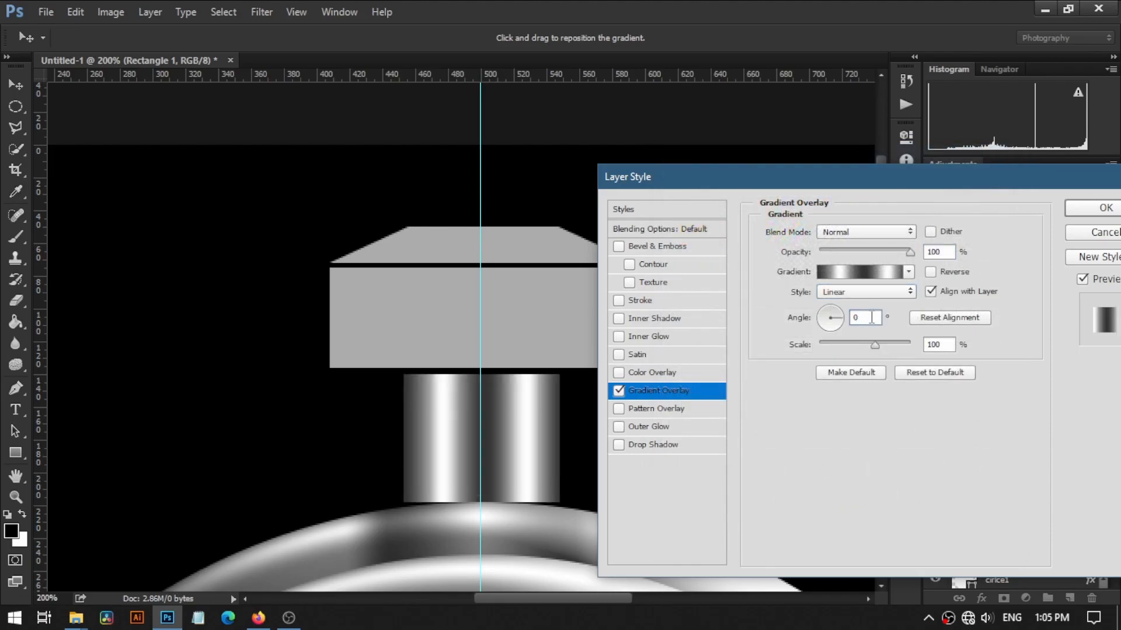
{"action": "left_click", "coordinate": [1081, 209]}
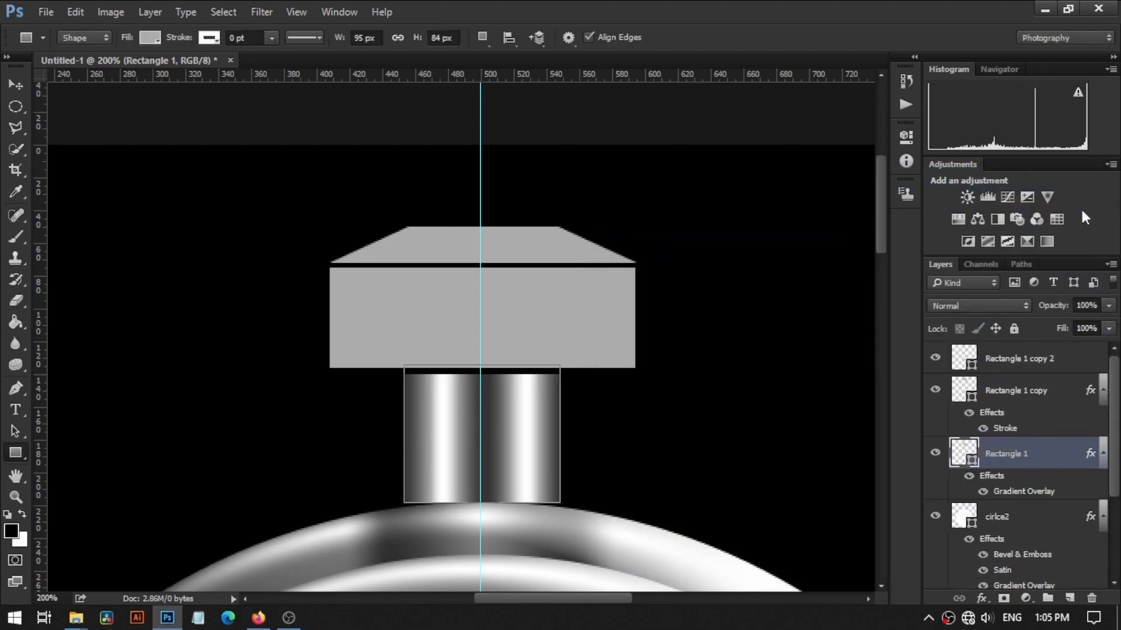
- Copy the neck rectangle's layer style and paste it onto the trapezoid layer Rectangle 1 copy 2
{"action": "right_click", "coordinate": [998, 480]}
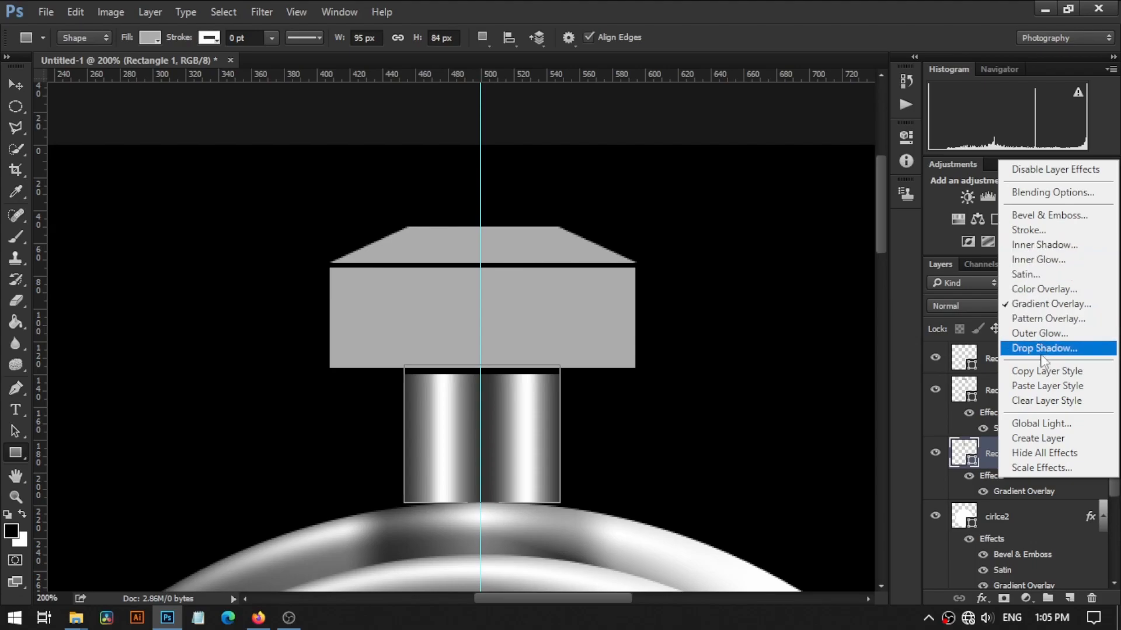
{"action": "left_click", "coordinate": [1046, 371]}
{"action": "left_click", "coordinate": [986, 361]}
{"action": "right_click", "coordinate": [981, 367]}
{"action": "left_click", "coordinate": [953, 390]}
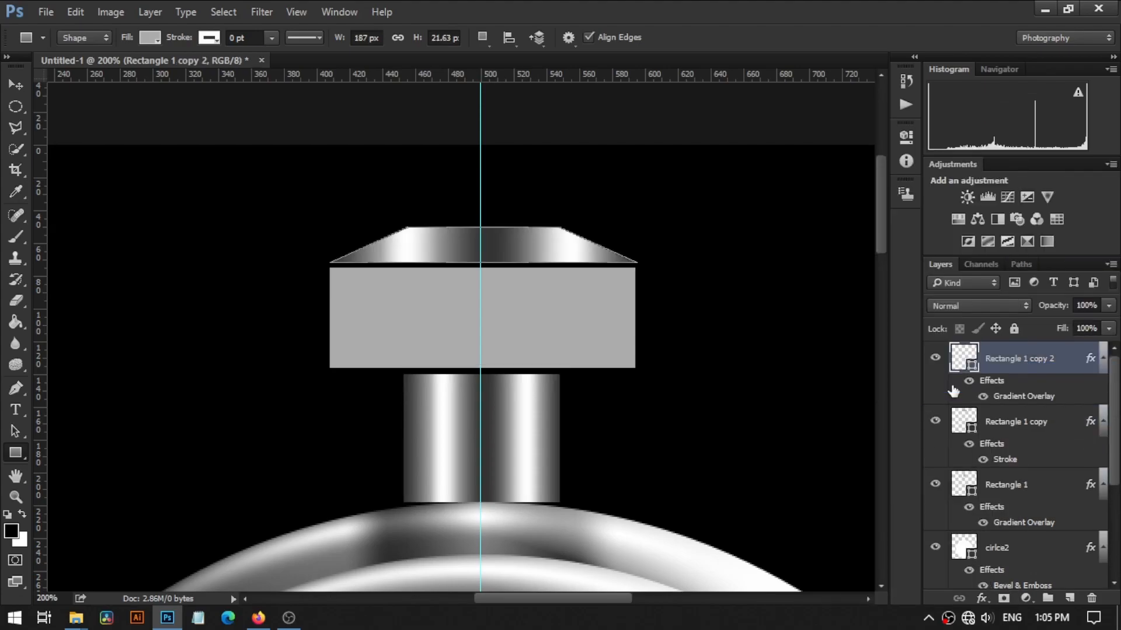
- Move the wide rectangle's layer, Rectangle 1 copy, above the trapezoid layer in the stack
{"action": "left_click", "coordinate": [963, 419]}
{"action": "left_click", "coordinate": [975, 362]}
{"action": "left_click_drag", "start_coordinate": [1002, 420], "coordinate": [1005, 365]}
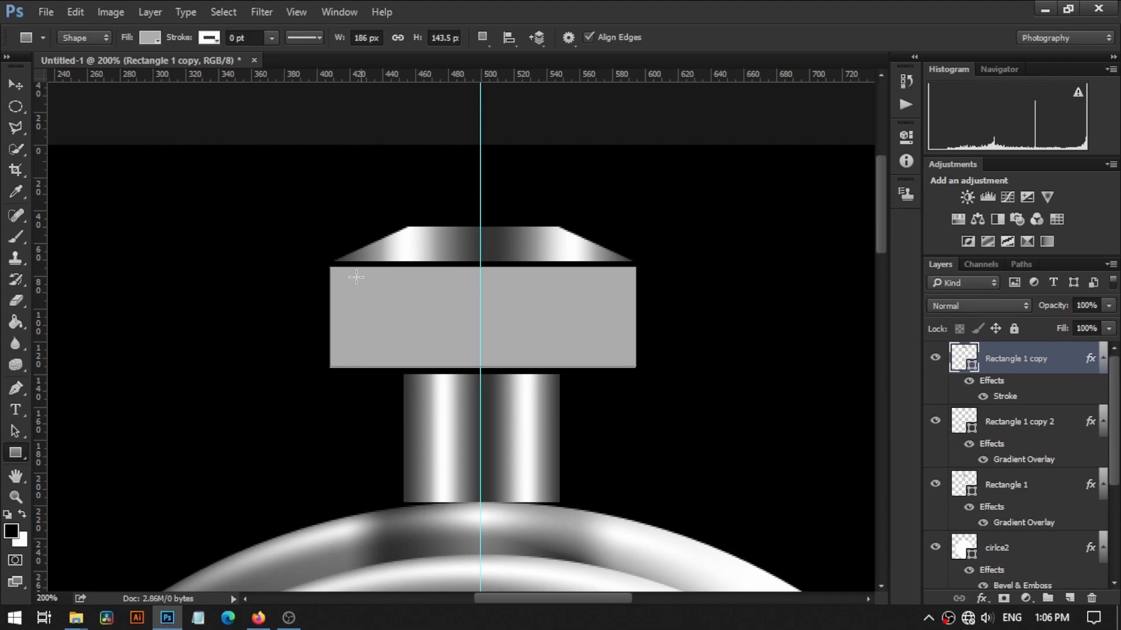
- Draw a vertical bar about 6 by 53 px near the wide rectangle's left edge and fill it black
{"action": "left_click_drag", "start_coordinate": [337, 274], "coordinate": [344, 361]}
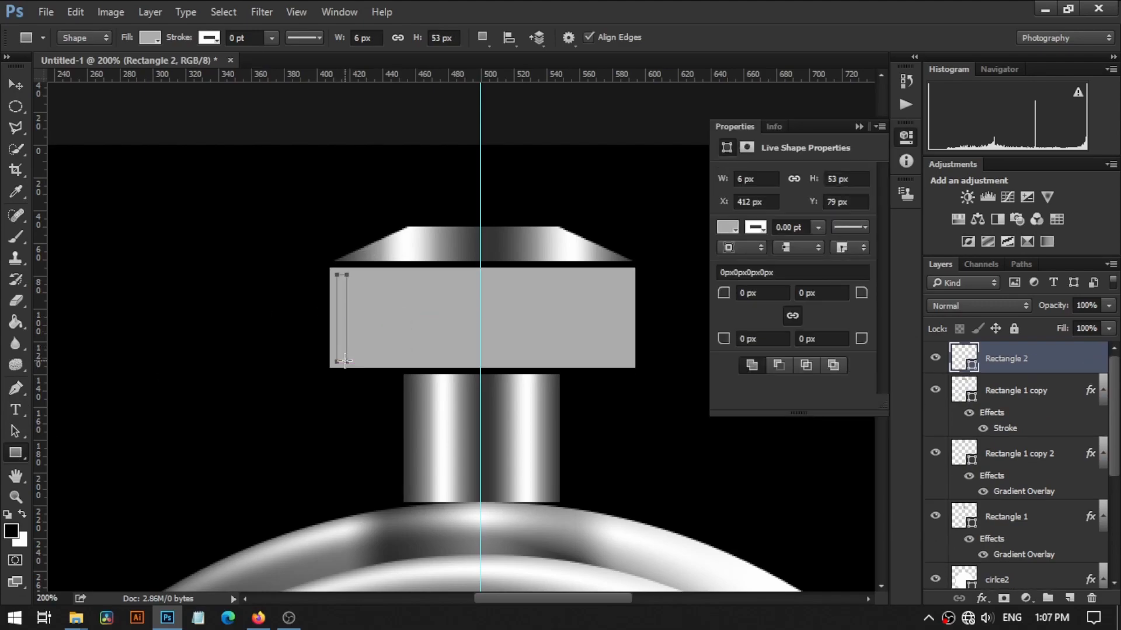
{"action": "left_click", "coordinate": [150, 37]}
{"action": "left_click", "coordinate": [129, 123]}
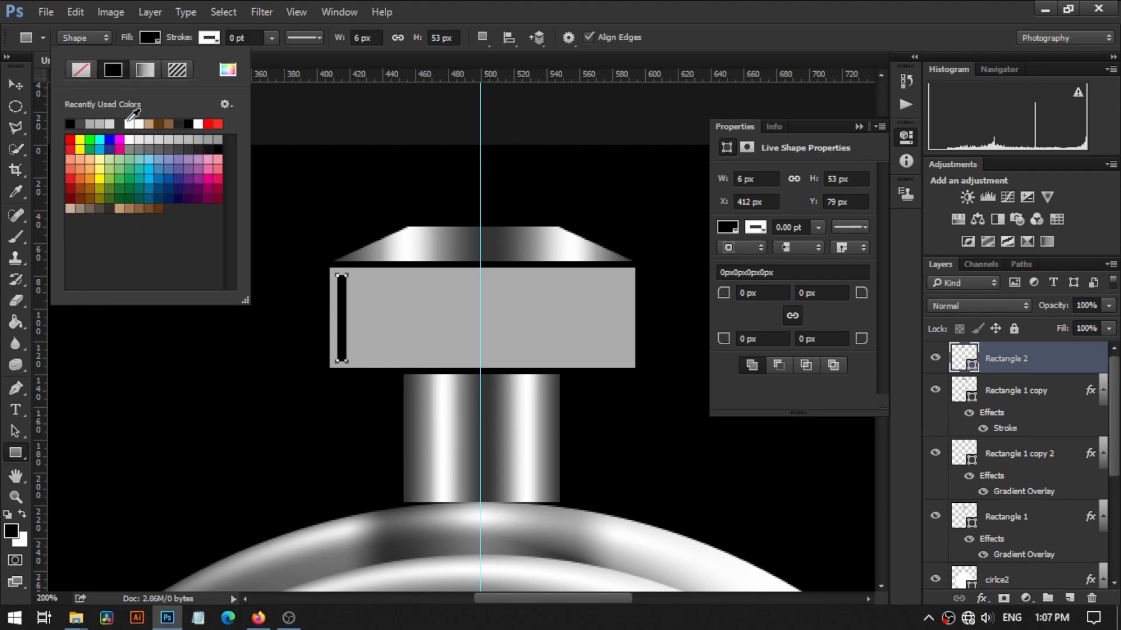
{"action": "left_click", "coordinate": [284, 65]}
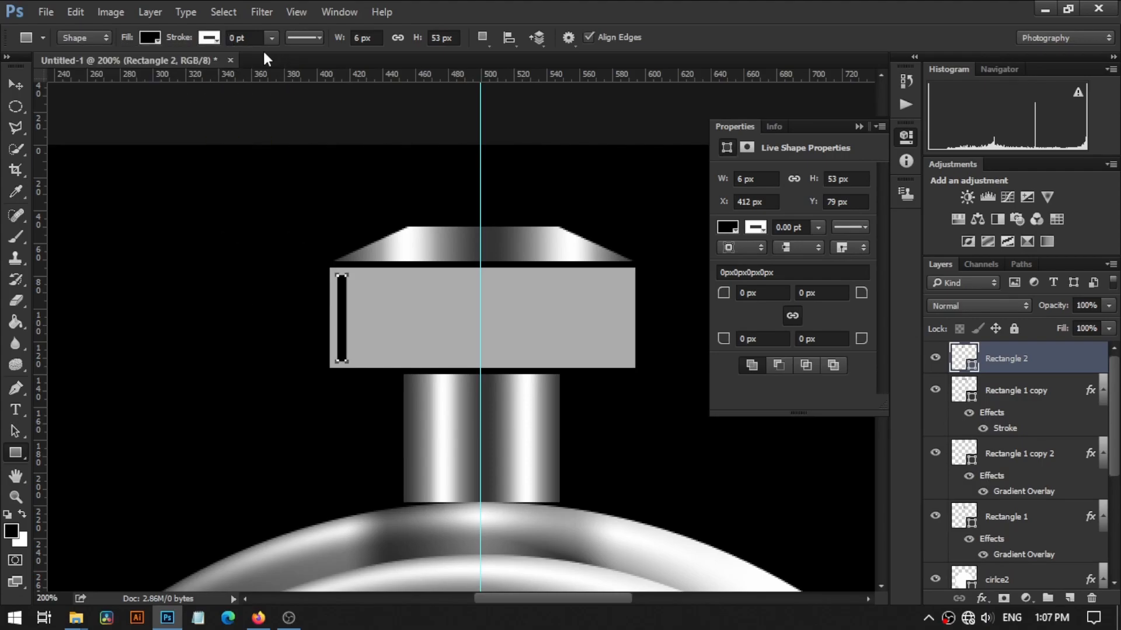
- Duplicate the black bar and place the copy a small gap to its right
{"action": "key", "text": "v"}
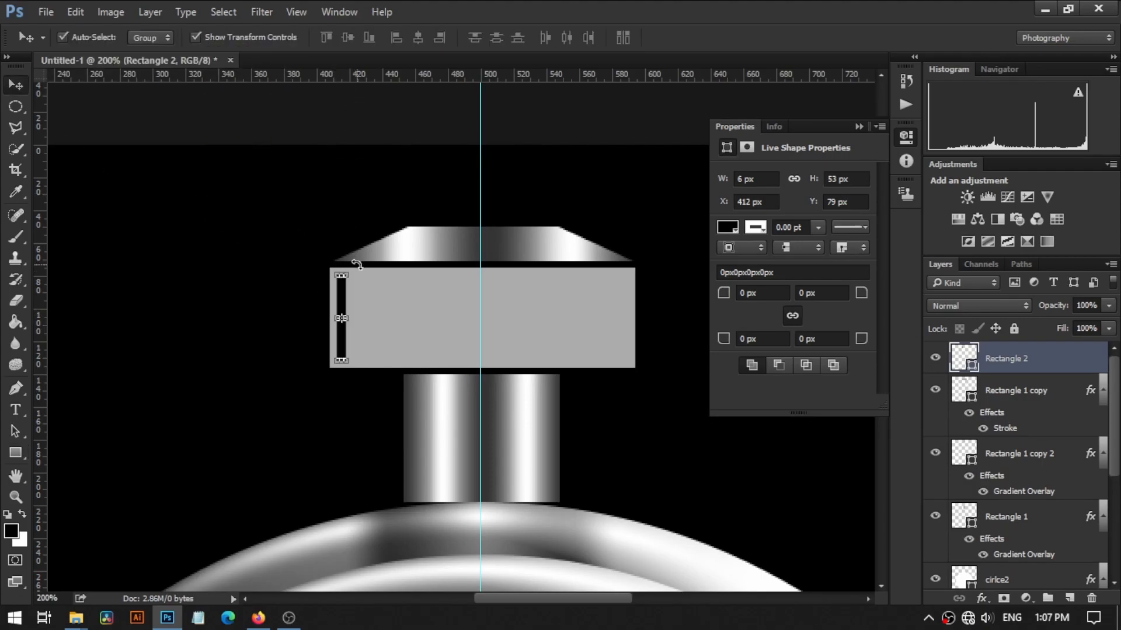
{"action": "key", "text": "z"}
{"action": "left_click", "coordinate": [351, 295]}
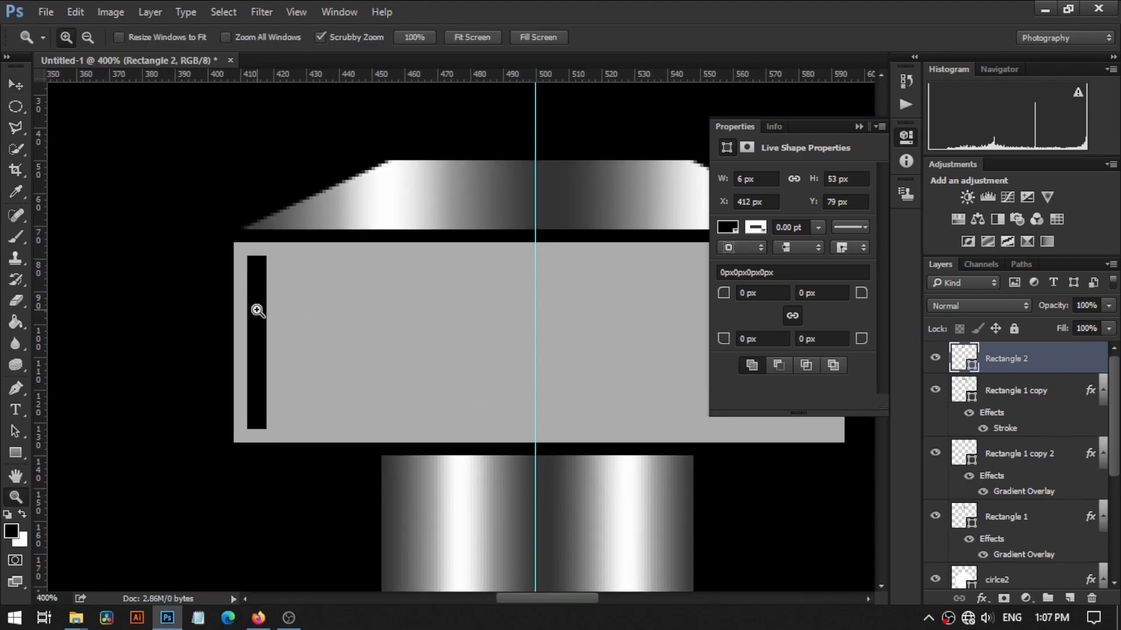
{"action": "left_click_drag", "start_coordinate": [263, 315], "coordinate": [284, 315], "text": "ctrl+alt"}
- Duplicate the two black bars together and nudge the copies right to continue the even spacing
{"action": "left_click", "coordinate": [261, 325], "text": "shift"}
{"action": "left_click", "coordinate": [299, 323], "text": "ctrl+alt"}
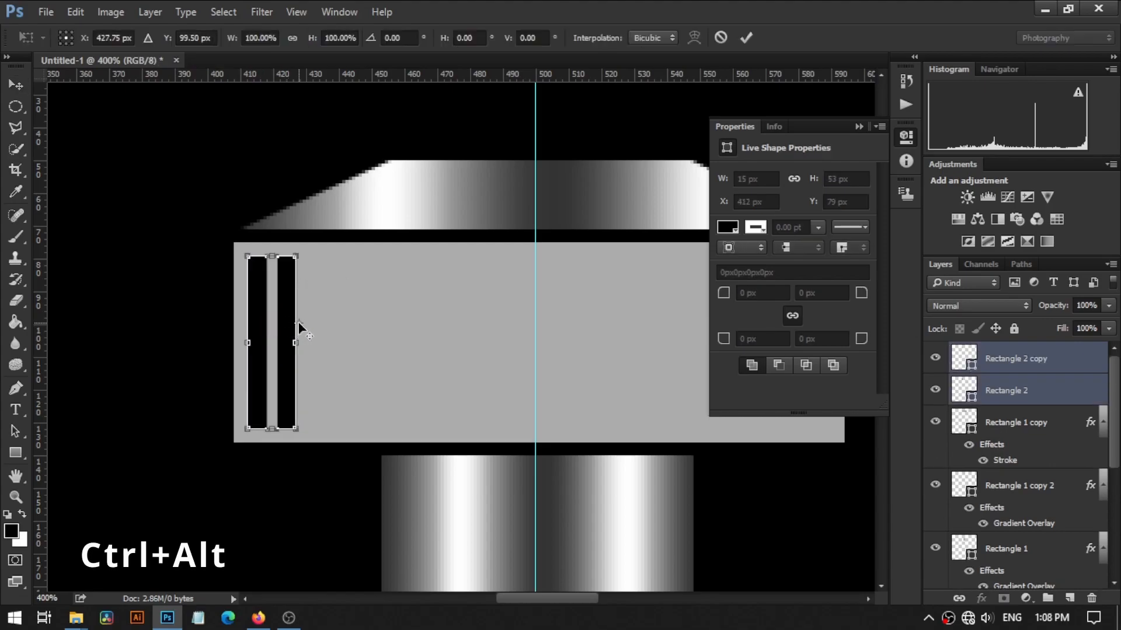
{"action": "key", "text": "Return"}
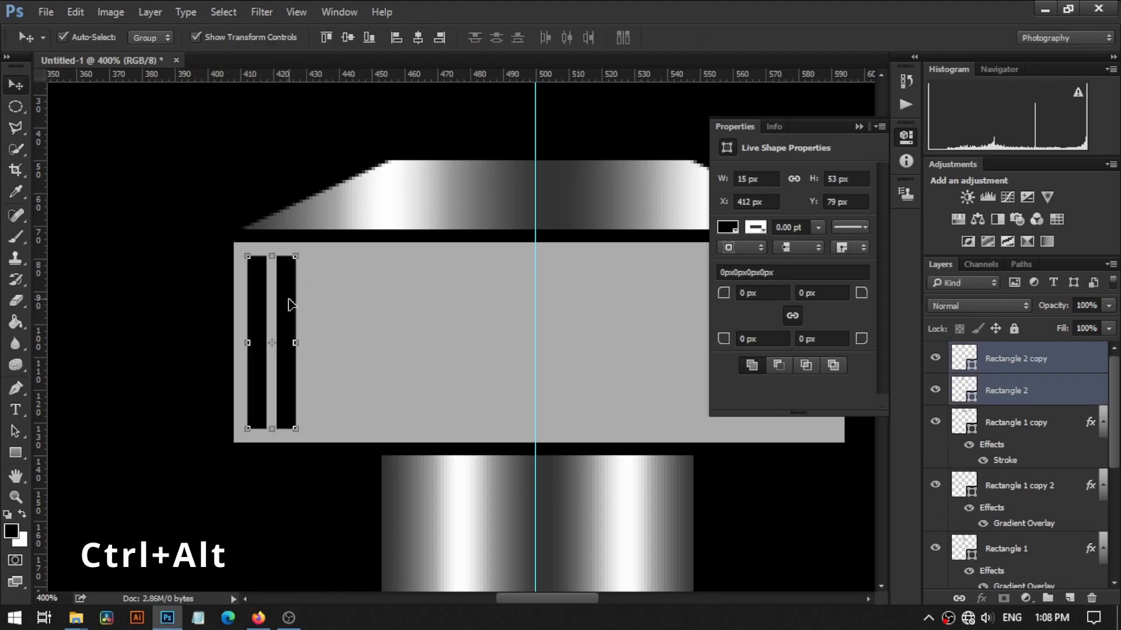
{"action": "key", "text": "ctrl+alt+shift+Right"}
{"action": "key", "text": "Right"}
{"action": "key", "text": "Right"}
{"action": "key", "text": "Right"}
{"action": "key", "text": "Right"}
{"action": "key", "text": "Right"}
{"action": "key", "text": "Right"}
{"action": "key", "text": "Right"}
{"action": "key", "text": "Right"}
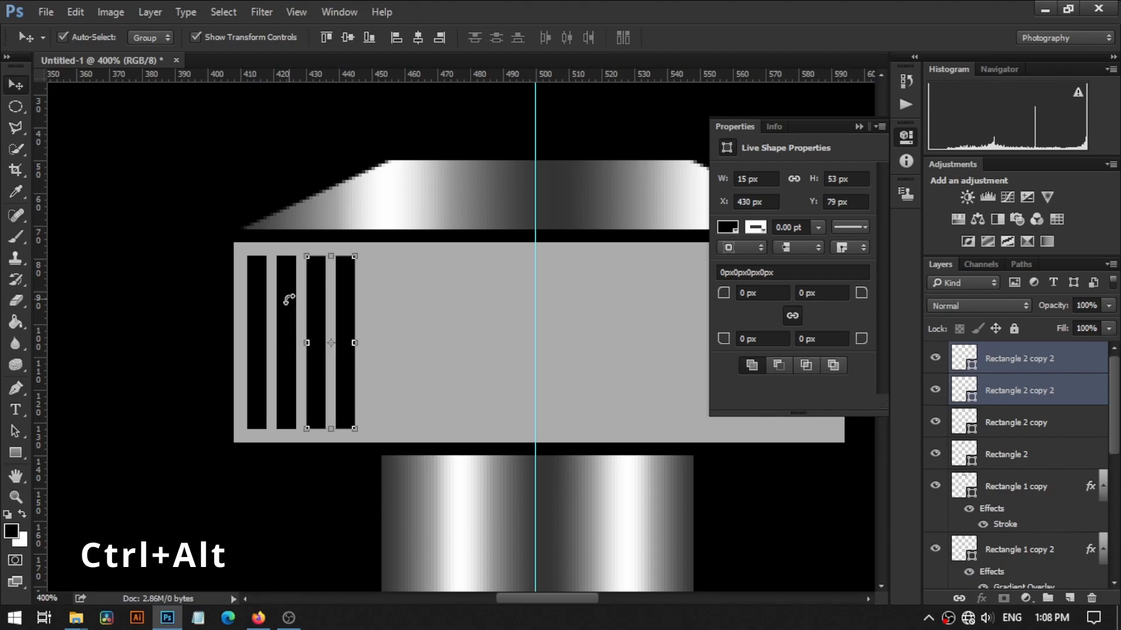
- Duplicate all four black bars and nudge the copies right until they continue the evenly spaced row
{"action": "left_click", "coordinate": [333, 309]}
{"action": "left_click", "coordinate": [258, 310]}
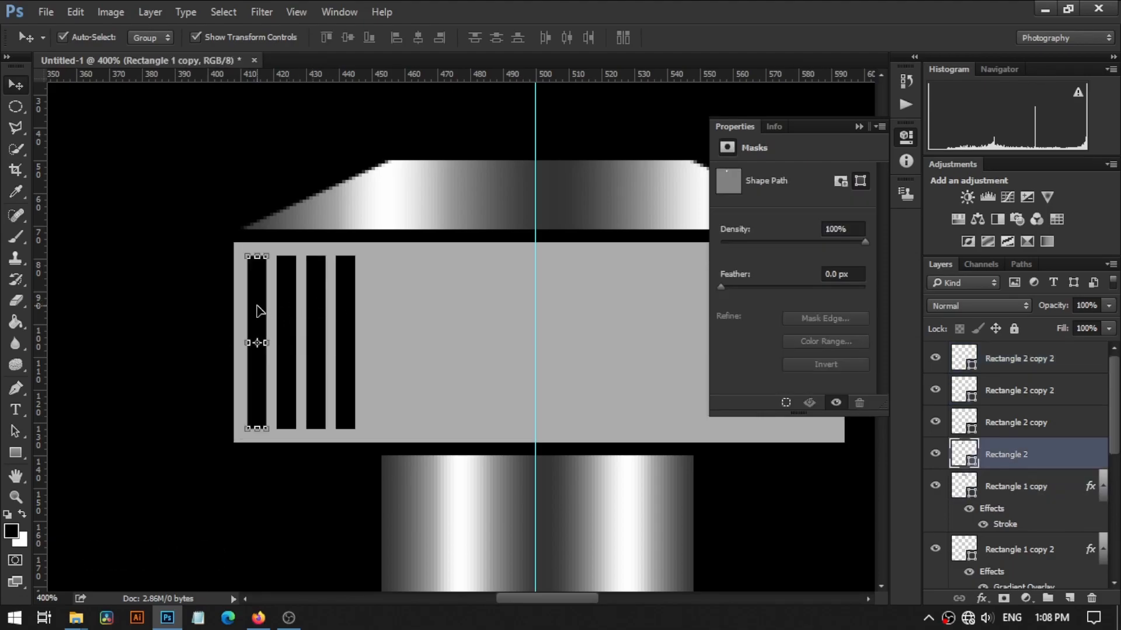
{"action": "left_click", "coordinate": [349, 315], "text": "shift"}
{"action": "left_click", "coordinate": [310, 317], "text": "shift"}
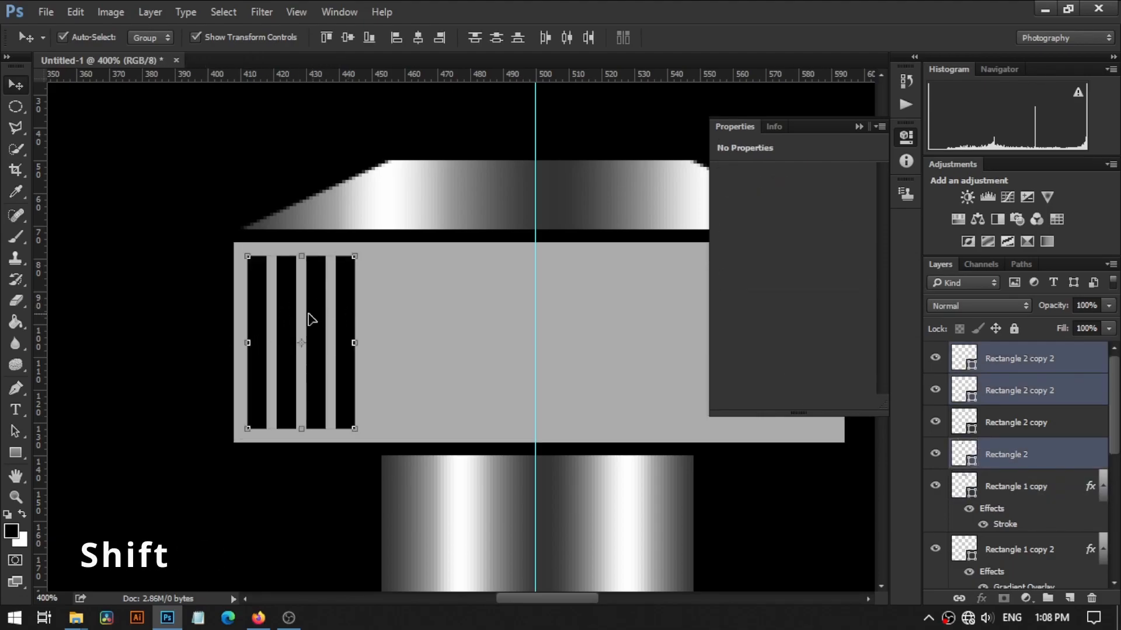
{"action": "left_click", "coordinate": [290, 321], "text": "shift"}
{"action": "key", "text": "alt+Right"}
{"action": "key", "text": "Right"}
{"action": "key", "text": "Right"}
{"action": "key", "text": "Right"}
{"action": "key", "text": "Right"}
{"action": "key", "text": "Right"}
{"action": "key", "text": "Right"}
{"action": "key", "text": "Right"}
{"action": "key", "text": "Right"}
{"action": "key", "text": "Right"}
{"action": "key", "text": "Right"}
{"action": "key", "text": "Right"}
{"action": "key", "text": "Right"}
{"action": "key", "text": "Right"}
{"action": "key", "text": "Right"}
{"action": "key", "text": "Right"}
{"action": "key", "text": "Right"}
{"action": "key", "text": "Right"}
{"action": "key", "text": "Right"}
{"action": "key", "text": "Right"}
{"action": "key", "text": "Right"}
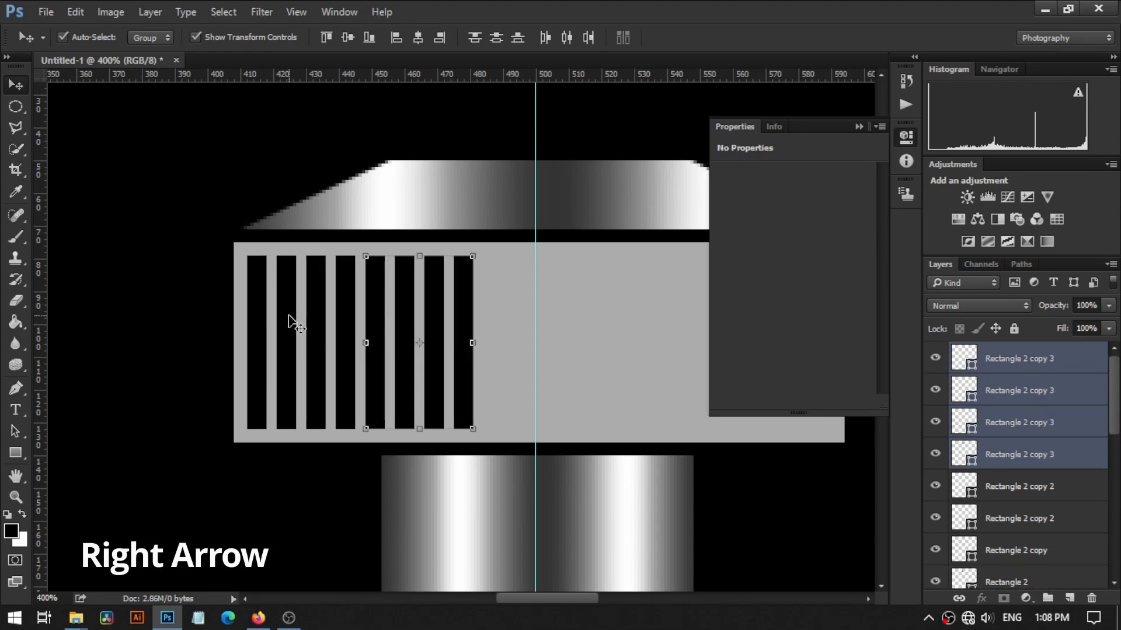
- Duplicate all eight black bars and nudge the copies right across the wide rectangle, matching the existing spacing
{"action": "left_click_drag", "start_coordinate": [1116, 396], "coordinate": [1118, 430]}
{"action": "left_click", "coordinate": [1065, 451], "text": "shift"}
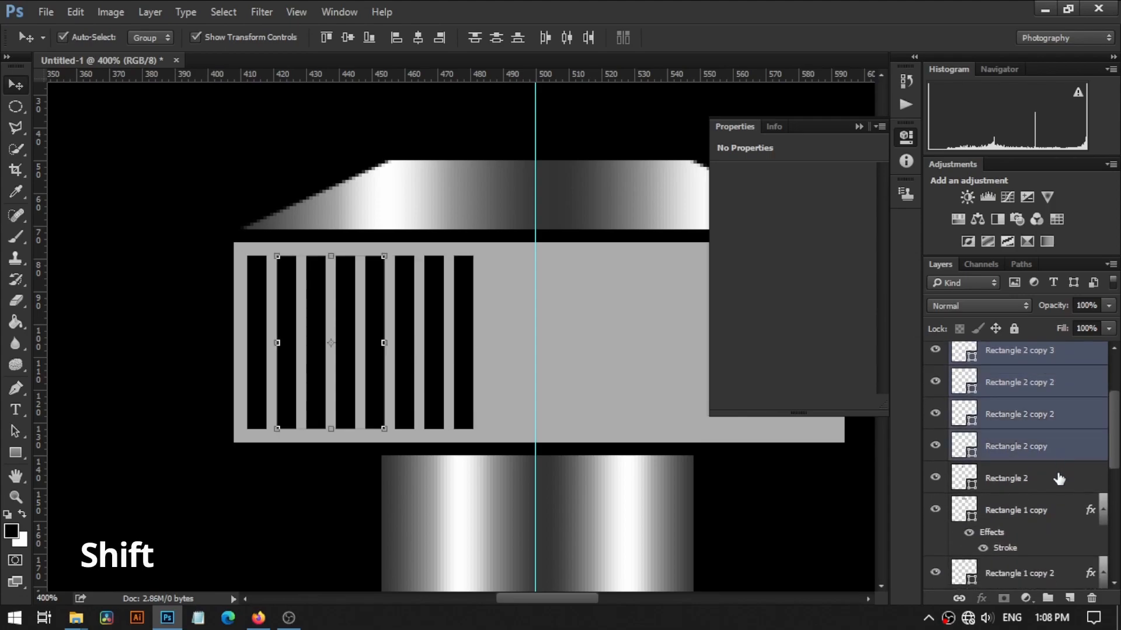
{"action": "left_click", "coordinate": [1058, 478], "text": "shift"}
{"action": "left_click_drag", "start_coordinate": [1118, 432], "coordinate": [1117, 394]}
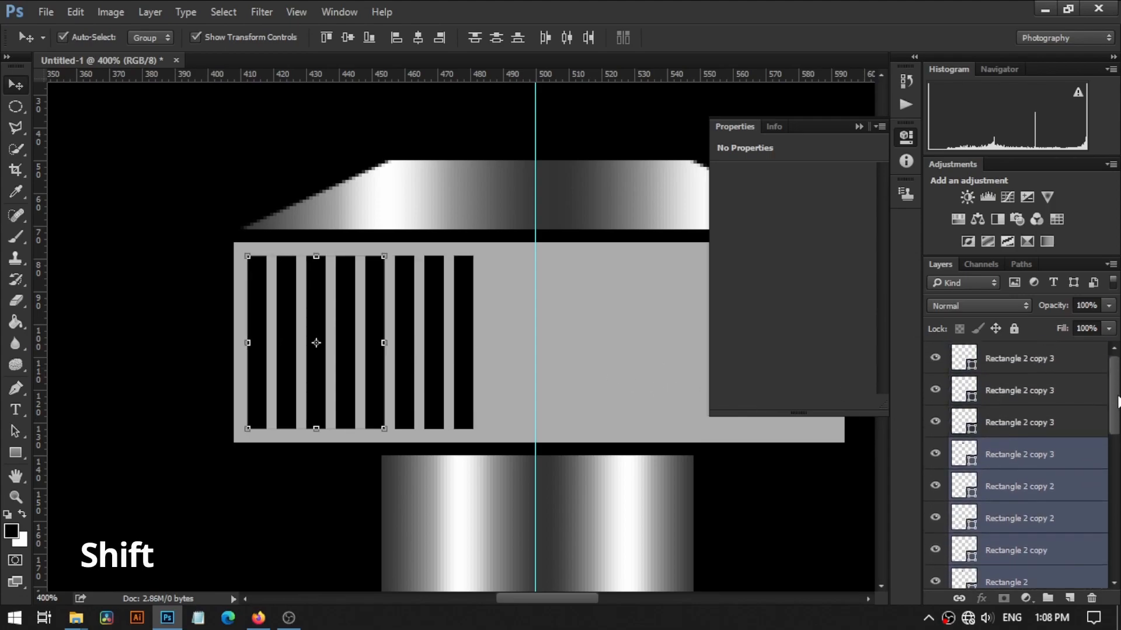
{"action": "left_click", "coordinate": [1072, 359], "text": "shift"}
{"action": "left_click", "coordinate": [1059, 494], "text": "ctrl"}
{"action": "left_click", "coordinate": [1060, 519], "text": "ctrl"}
{"action": "left_click", "coordinate": [1060, 551], "text": "ctrl"}
{"action": "left_click", "coordinate": [1060, 582], "text": "ctrl"}
{"action": "key", "text": "alt+Right"}
{"action": "key", "text": "Right"}
{"action": "key", "text": "Right"}
{"action": "key", "text": "Right"}
{"action": "key", "text": "Right"}
{"action": "key", "text": "Right"}
{"action": "key", "text": "Right"}
{"action": "key", "text": "Right"}
{"action": "key", "text": "Right"}
{"action": "key", "text": "Right"}
{"action": "key", "text": "Right"}
{"action": "key", "text": "Right"}
{"action": "key", "text": "Right"}
{"action": "key", "text": "Right"}
{"action": "key", "text": "Right"}
{"action": "key", "text": "Right"}
{"action": "key", "text": "Right"}
{"action": "key", "text": "Right"}
{"action": "key", "text": "Right"}
{"action": "key", "text": "Right"}
{"action": "key", "text": "Right"}
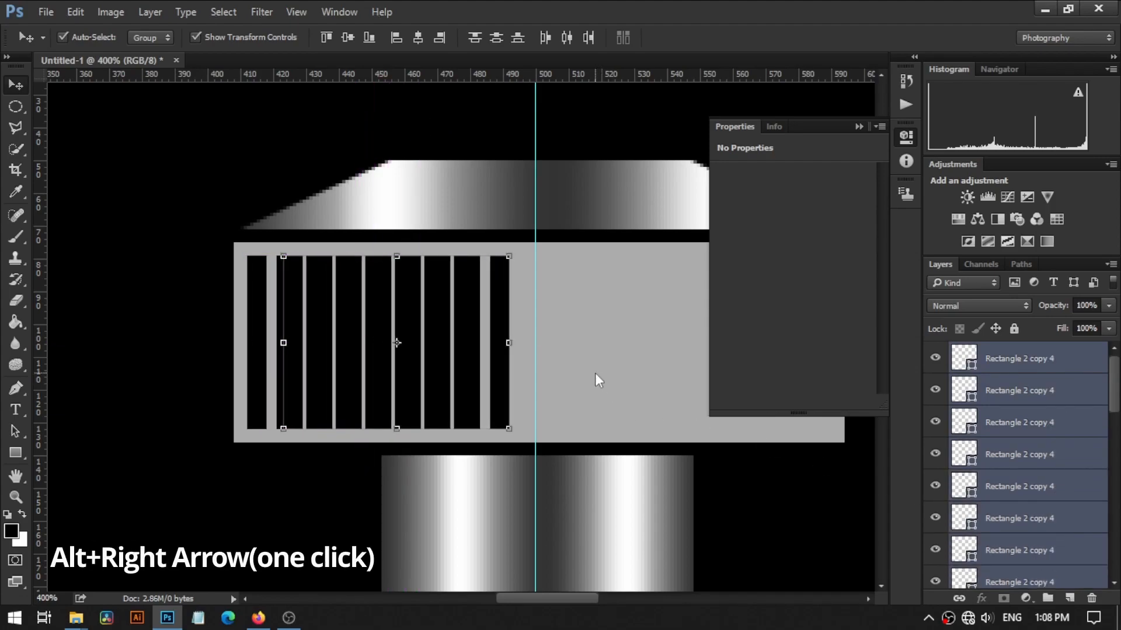
{"action": "key", "text": "Right"}
{"action": "key", "text": "Right"}
{"action": "key", "text": "Right"}
{"action": "key", "text": "Right"}
{"action": "key", "text": "Right"}
{"action": "key", "text": "Right"}
{"action": "key", "text": "Right"}
{"action": "key", "text": "Right"}
{"action": "key", "text": "Right"}
{"action": "key", "text": "Right"}
{"action": "key", "text": "Right"}
{"action": "key", "text": "Right"}
{"action": "key", "text": "Right"}
{"action": "key", "text": "Right"}
{"action": "key", "text": "Right"}
{"action": "key", "text": "Right"}
{"action": "key", "text": "Right"}
{"action": "key", "text": "Right"}
{"action": "key", "text": "Right"}
{"action": "key", "text": "Right"}
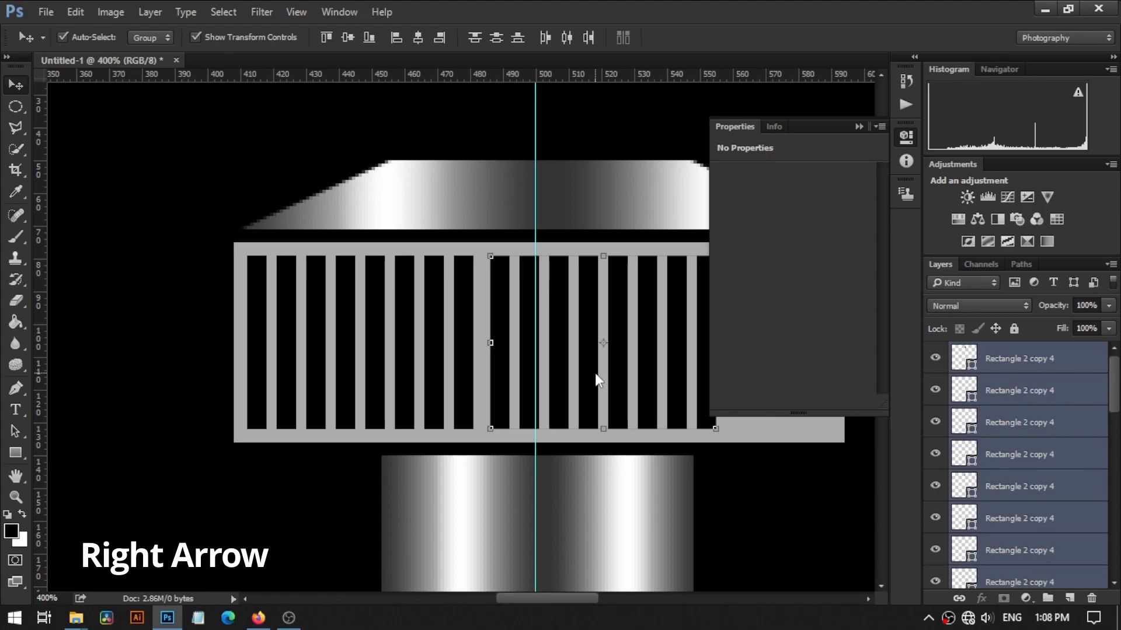
{"action": "left_click", "coordinate": [860, 127]}
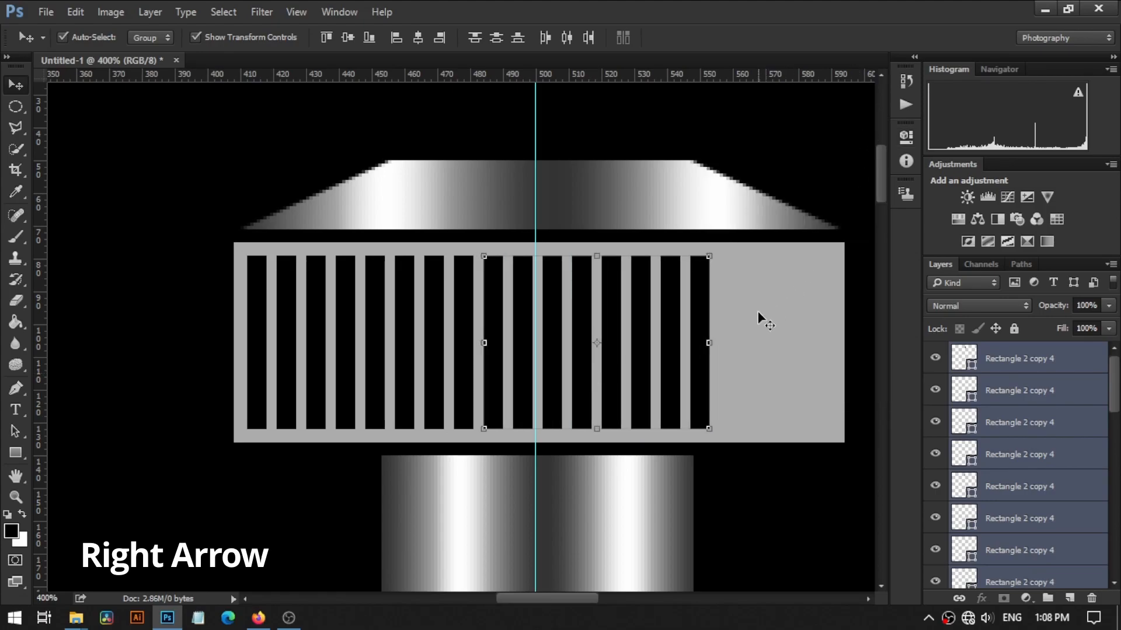
- Duplicate the last four black bars and nudge the copies right to fill the remaining end of the wide rectangle
{"action": "left_click", "coordinate": [1045, 394]}
{"action": "key", "text": "alt+Right"}
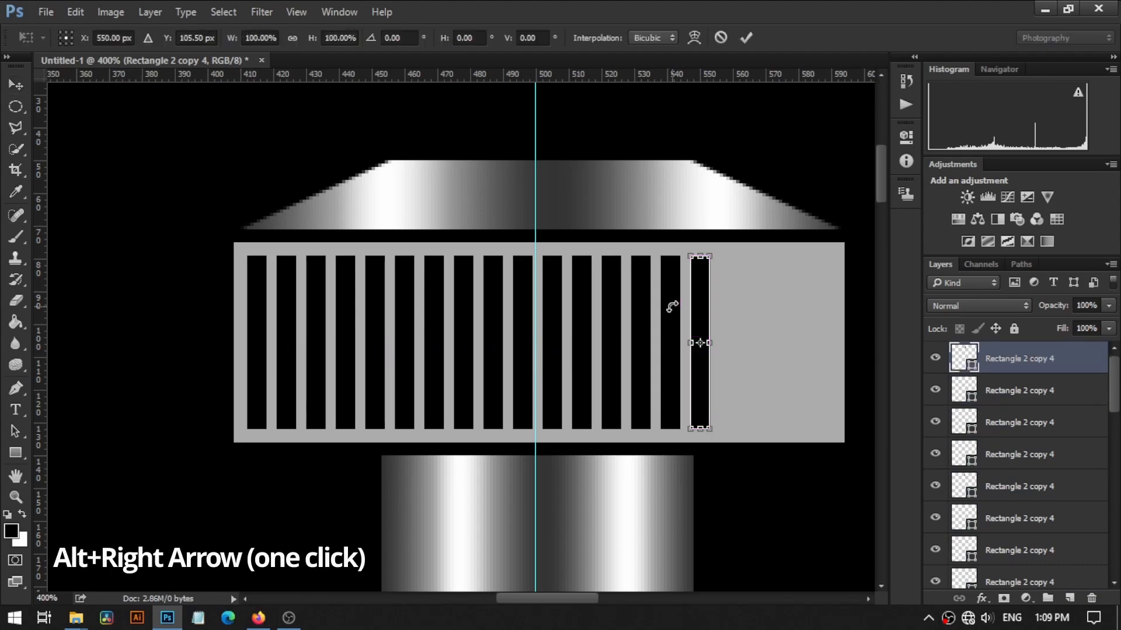
{"action": "left_click", "coordinate": [1027, 390], "text": "shift"}
{"action": "left_click", "coordinate": [1028, 423], "text": "shift"}
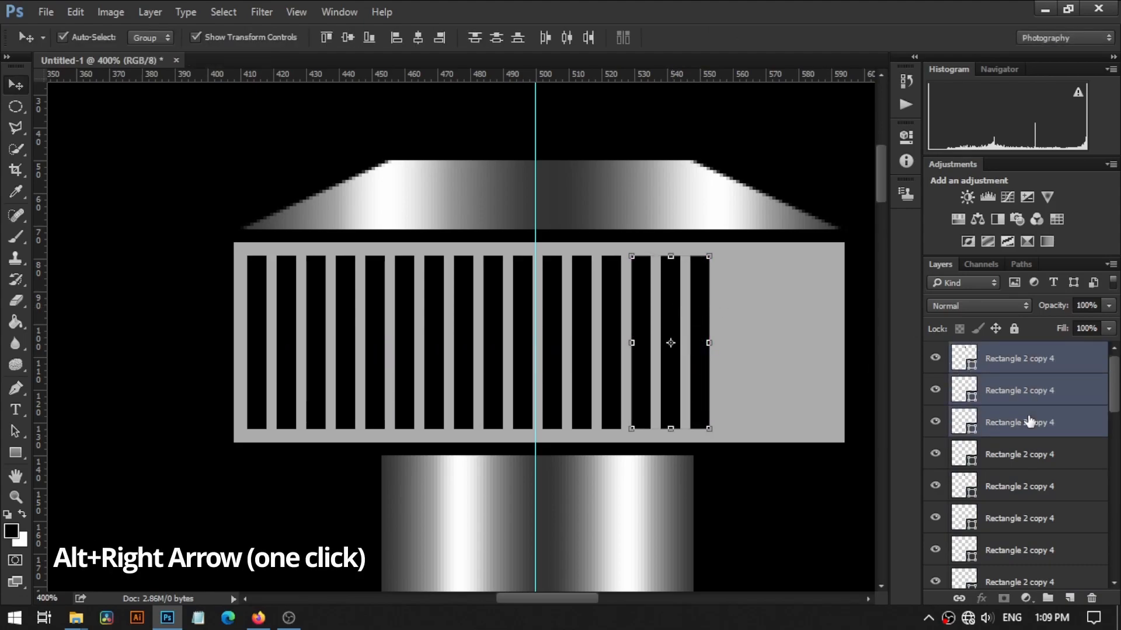
{"action": "left_click", "coordinate": [1029, 455], "text": "shift"}
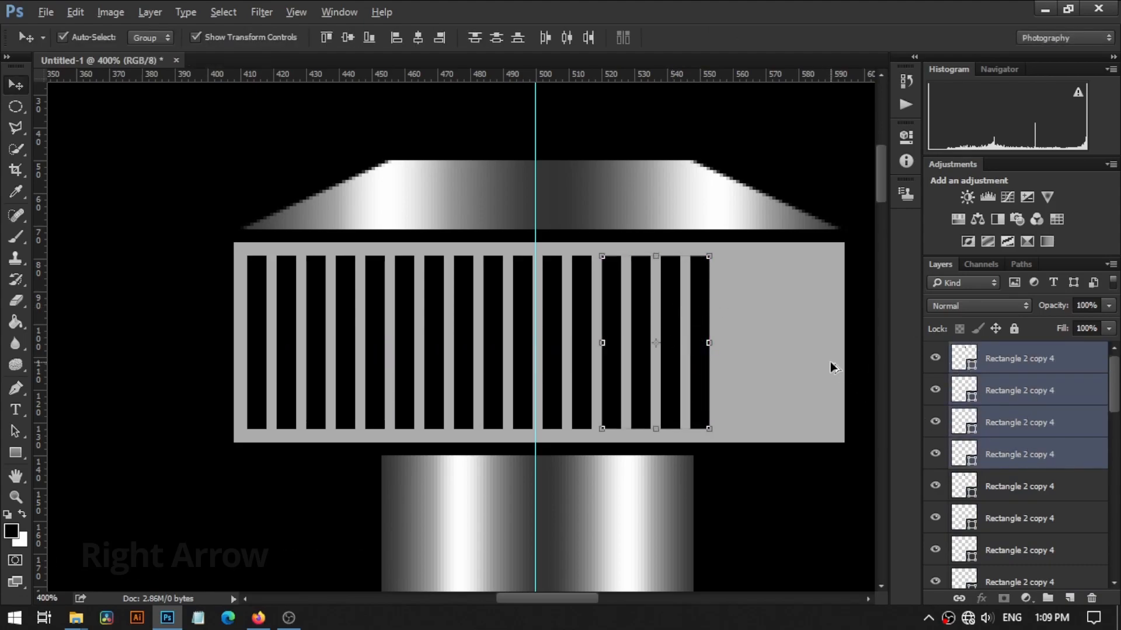
{"action": "key", "text": "alt+Right"}
{"action": "key", "text": "Right"}
{"action": "key", "text": "Right"}
{"action": "key", "text": "Right"}
{"action": "key", "text": "Right"}
{"action": "key", "text": "Right"}
{"action": "key", "text": "Right"}
{"action": "key", "text": "Right"}
{"action": "key", "text": "Right"}
{"action": "key", "text": "Right"}
{"action": "key", "text": "Right"}
{"action": "key", "text": "Right"}
{"action": "key", "text": "Right"}
{"action": "key", "text": "Right"}
{"action": "key", "text": "Right"}
{"action": "key", "text": "Right"}
{"action": "key", "text": "Right"}
{"action": "key", "text": "Right"}
{"action": "key", "text": "Right"}
{"action": "key", "text": "Right"}
{"action": "key", "text": "Right"}
{"action": "key", "text": "Right"}
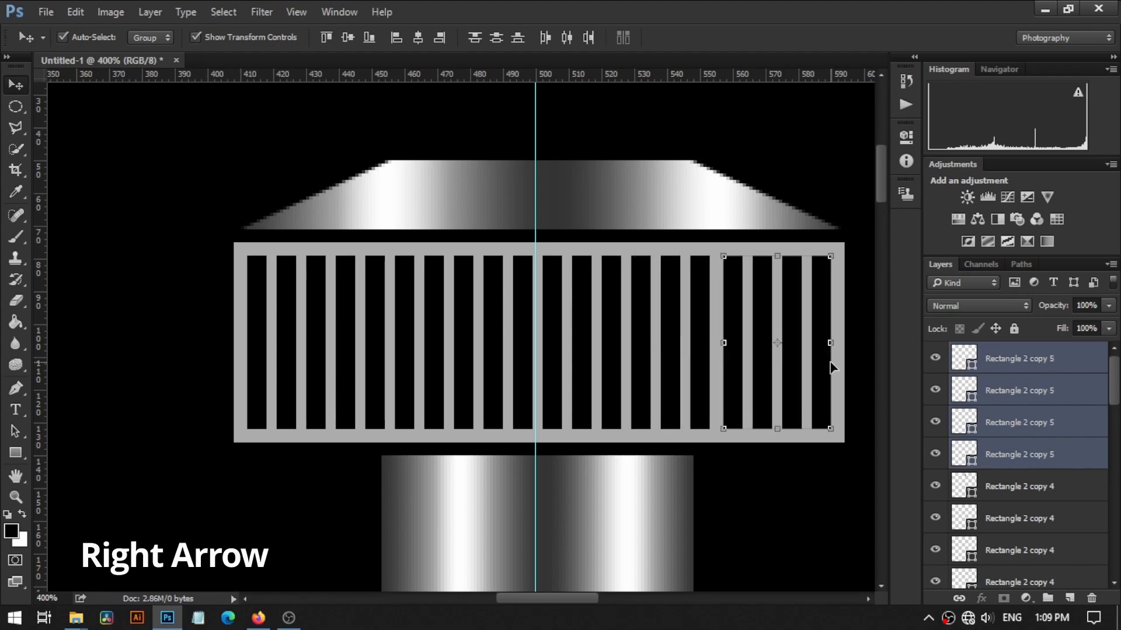
{"action": "key", "text": "Right"}
{"action": "key", "text": "Left"}
{"action": "left_click", "coordinate": [719, 302]}
{"action": "left_click", "coordinate": [749, 38]}
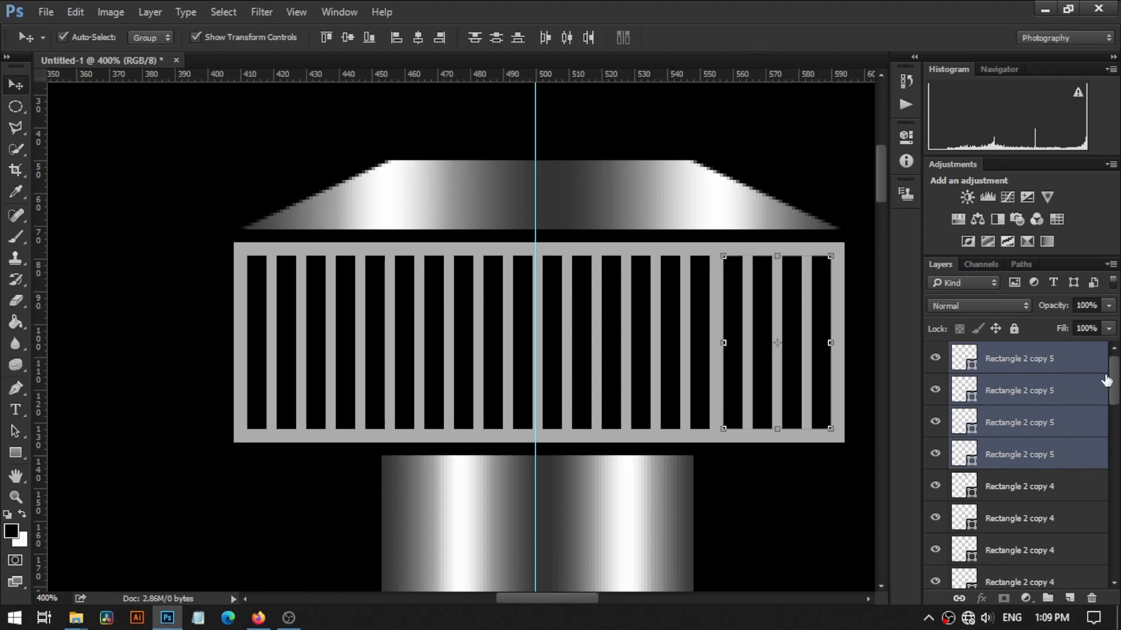
- Merge all the black bar layers, from Rectangle 2 copy 5 through Rectangle 2, into a single layer
{"action": "left_click_drag", "start_coordinate": [1117, 386], "coordinate": [1118, 483]}
{"action": "left_click", "coordinate": [1067, 364]}
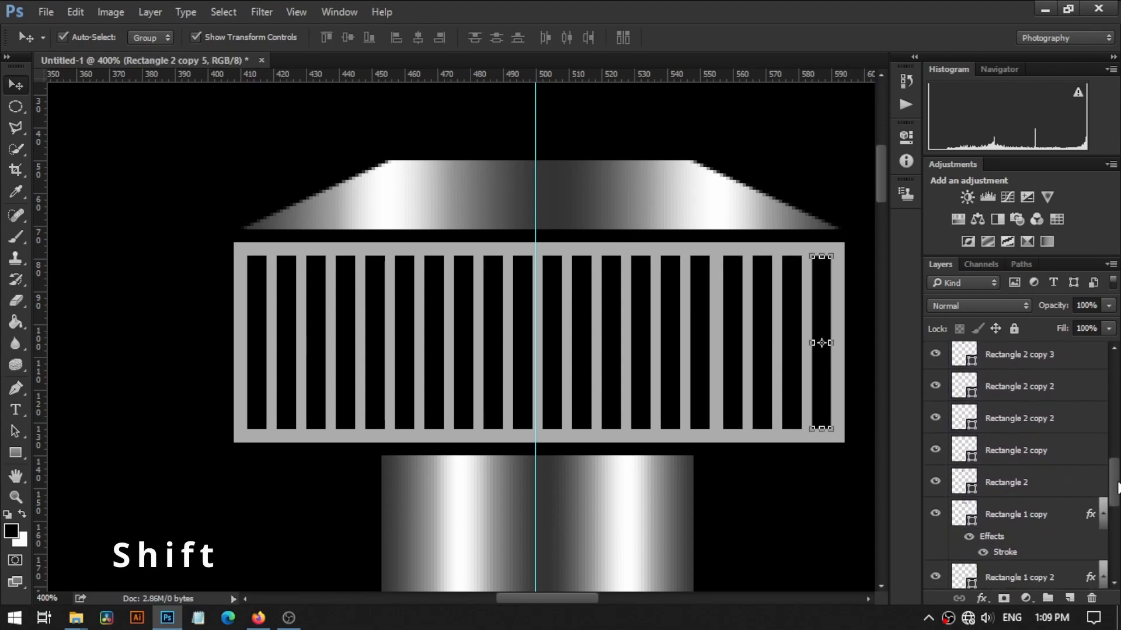
{"action": "left_click", "coordinate": [1064, 483], "text": "shift"}
{"action": "key", "text": "ctrl+e"}
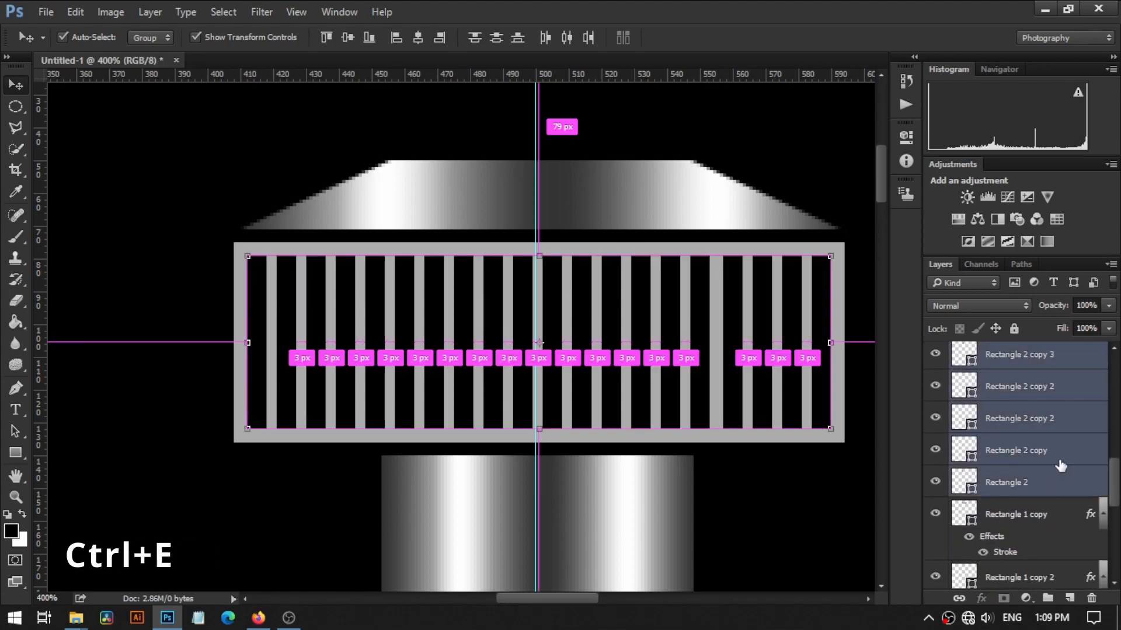
{"action": "left_click_drag", "start_coordinate": [1116, 499], "coordinate": [1082, 361]}
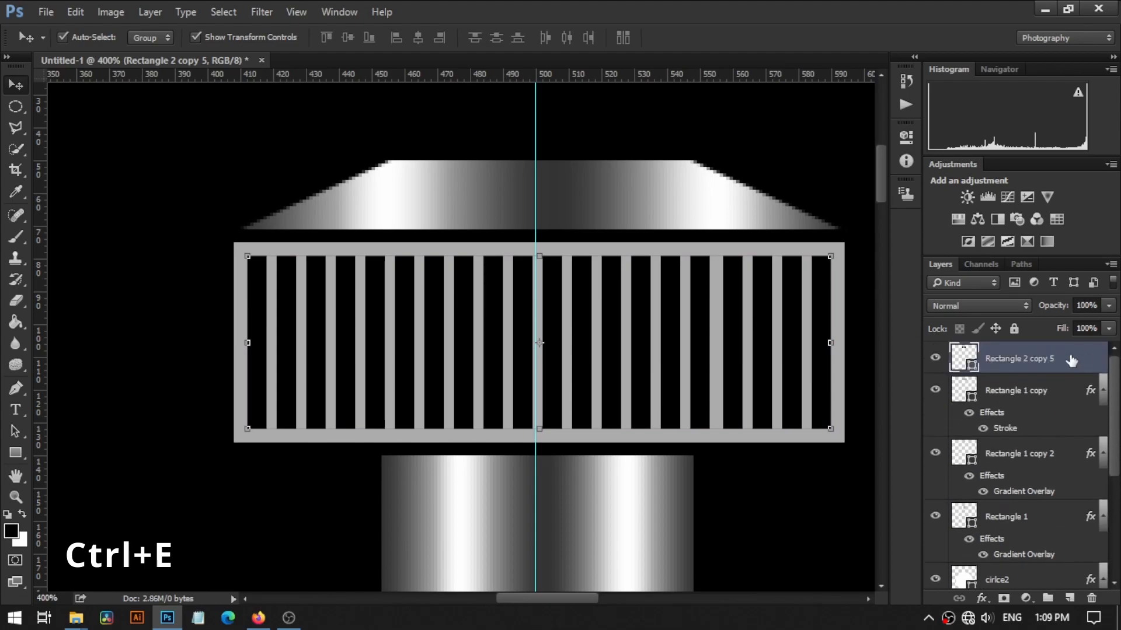
- Widen the merged black bars symmetrically about their centre to about 102.25% width
{"action": "key", "text": "ctrl+t"}
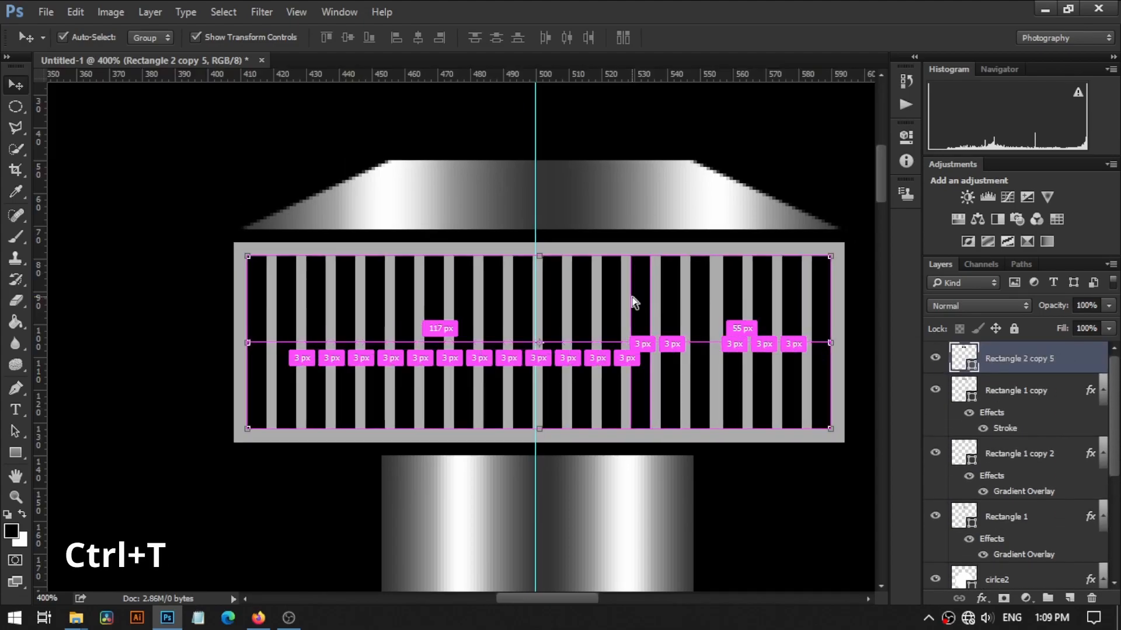
{"action": "left_click_drag", "start_coordinate": [830, 343], "coordinate": [838, 346]}
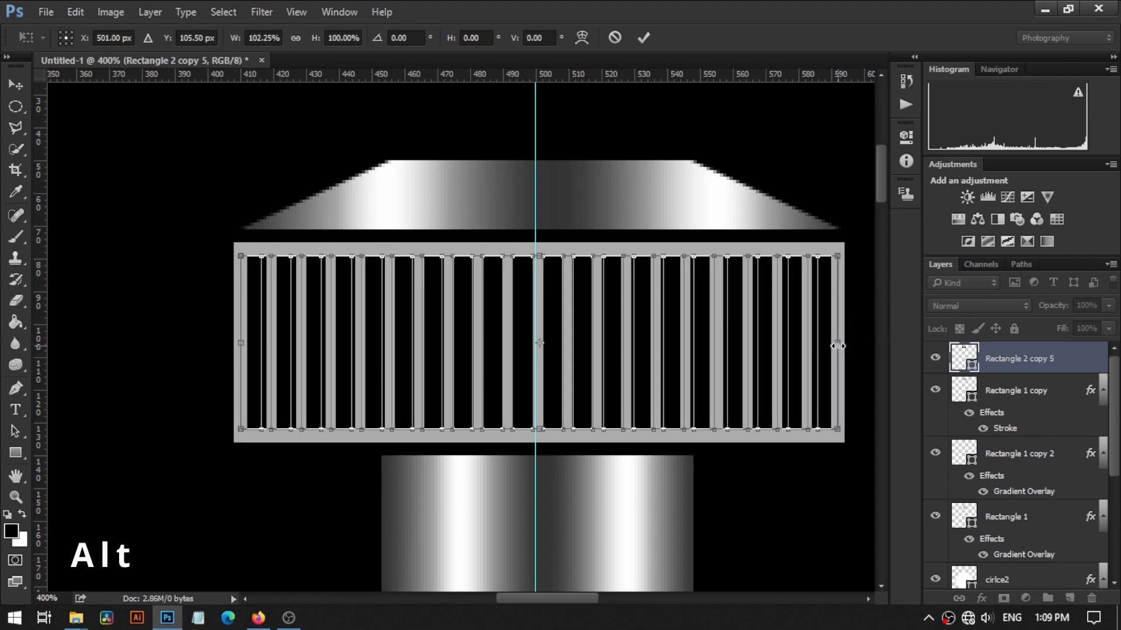
{"action": "double_click", "coordinate": [763, 338]}
- Reduce the height of the gradient trapezoid cap by lowering its upper edge, keeping its base in place
{"action": "left_click", "coordinate": [561, 186]}
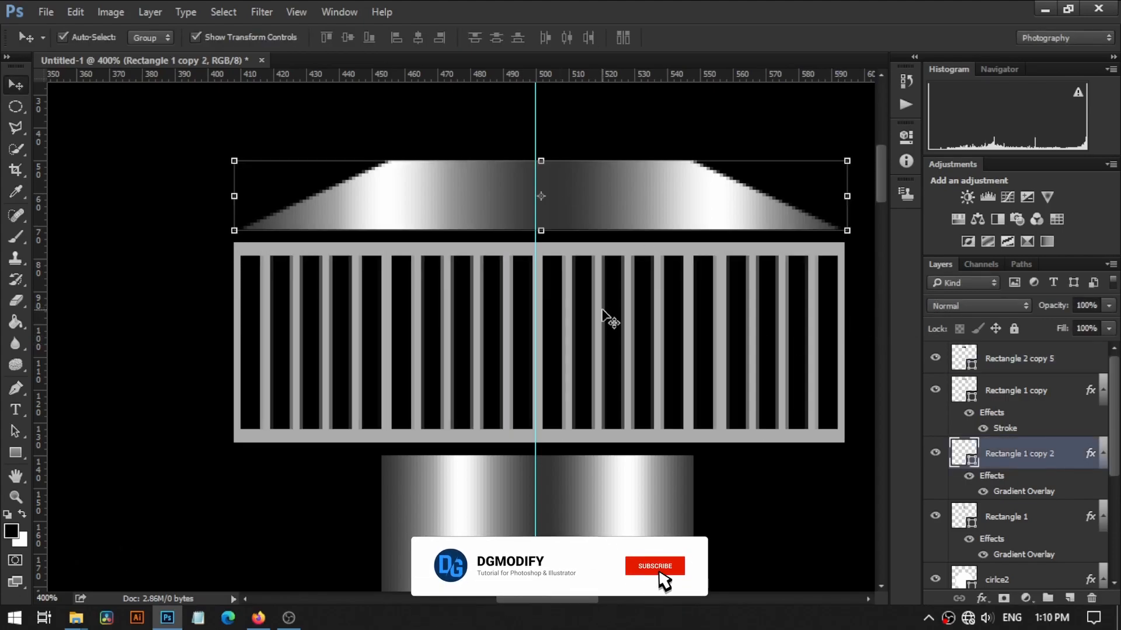
{"action": "key", "text": "ctrl+0"}
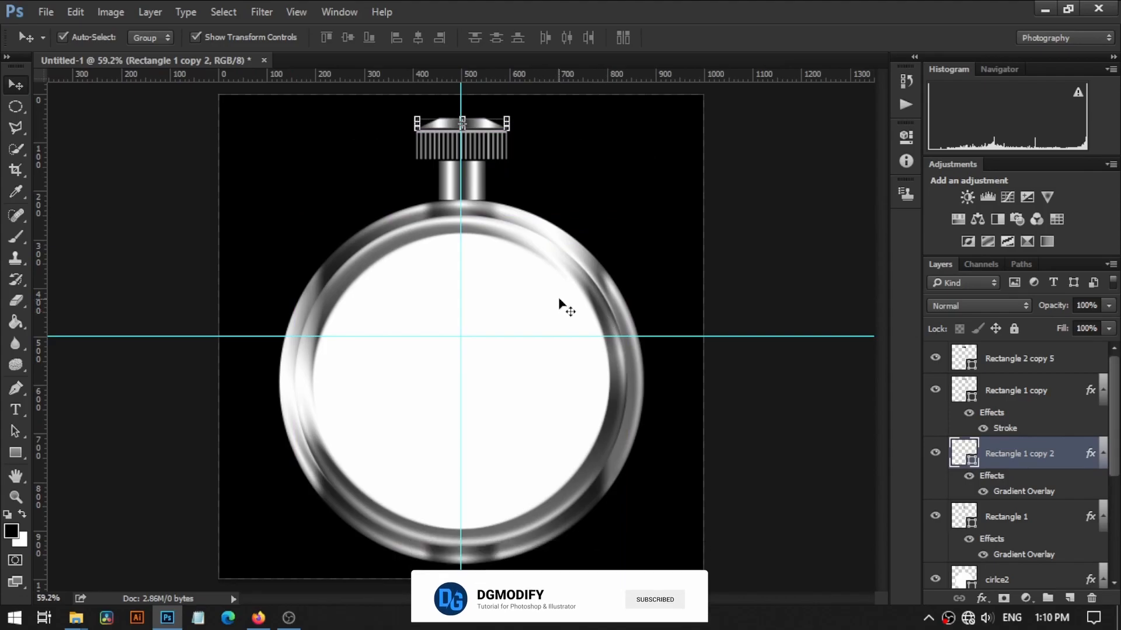
{"action": "key", "text": "z"}
{"action": "left_click", "coordinate": [490, 179]}
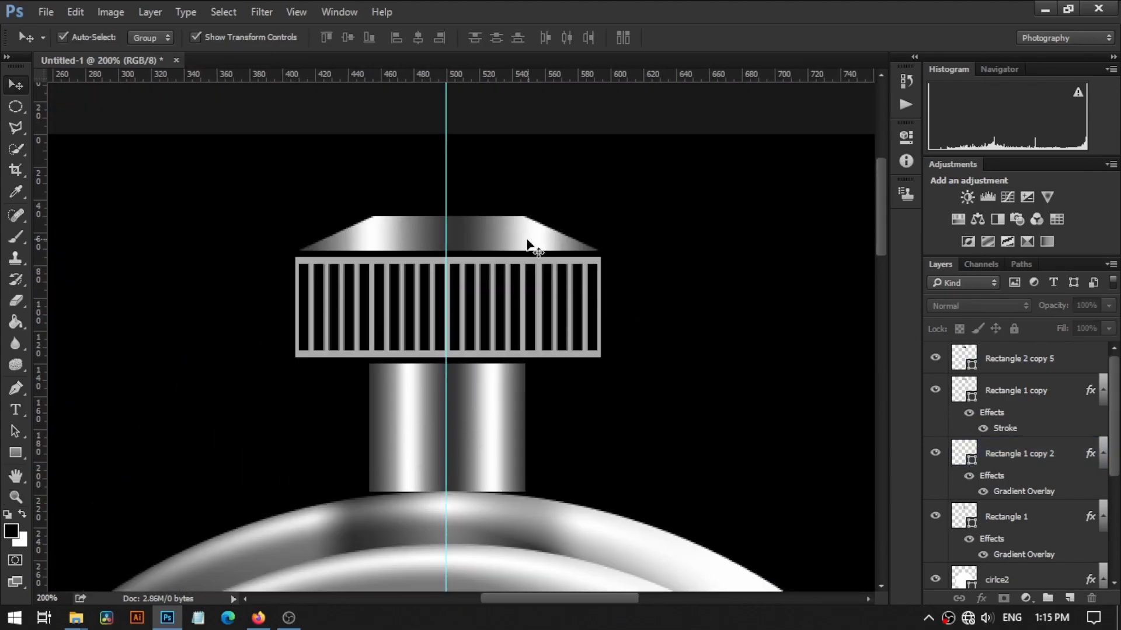
{"action": "left_click", "coordinate": [521, 231]}
{"action": "key", "text": "ctrl+t"}
{"action": "left_click_drag", "start_coordinate": [450, 213], "coordinate": [453, 222]}
{"action": "key", "text": "Return"}
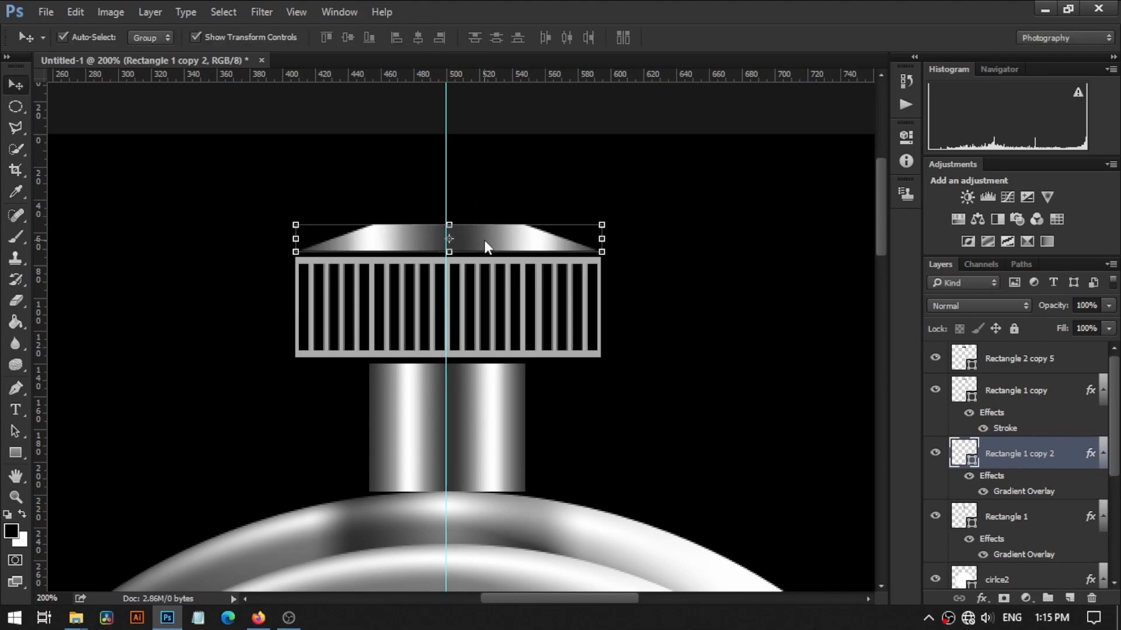
- Scale the cap, grip rectangle, bars and stem down together proportionally and seat the stem on the chrome ring
{"action": "left_click", "coordinate": [492, 292], "text": "shift"}
{"action": "left_click", "coordinate": [483, 412], "text": "shift"}
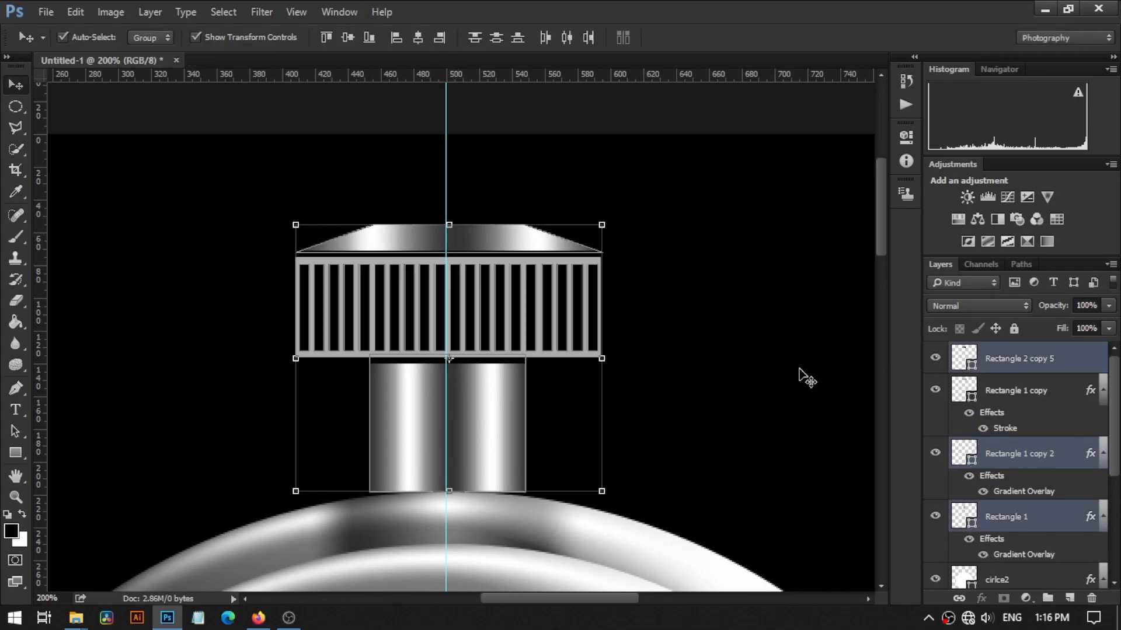
{"action": "left_click", "coordinate": [992, 391], "text": "shift"}
{"action": "key", "text": "ctrl+t"}
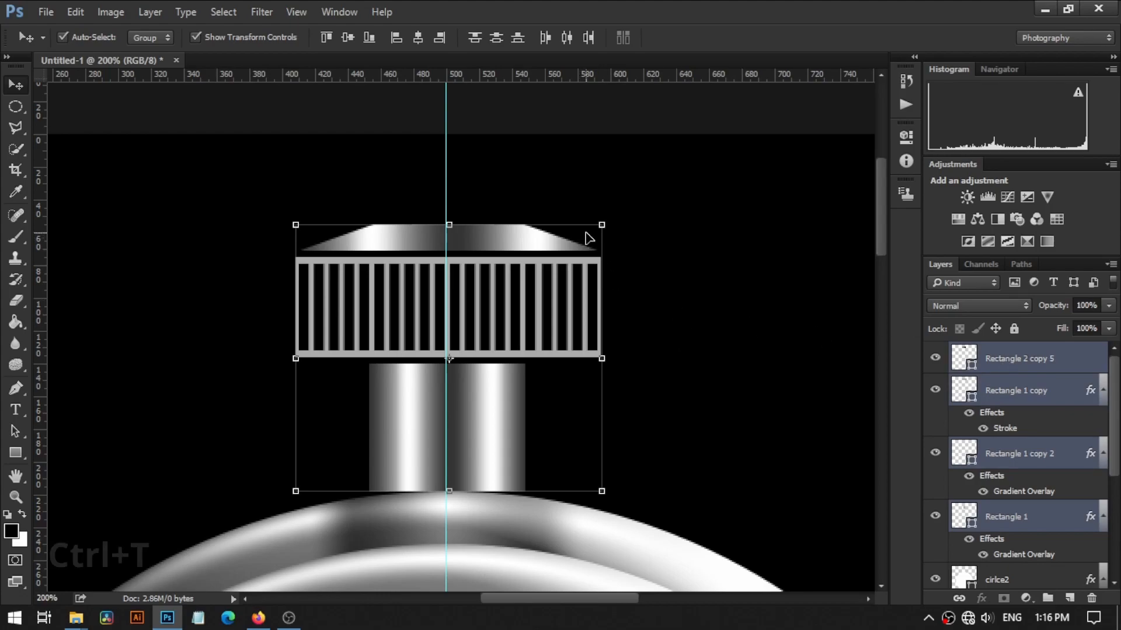
{"action": "left_click_drag", "start_coordinate": [602, 225], "coordinate": [554, 268], "text": "alt+shift"}
{"action": "left_click_drag", "start_coordinate": [471, 383], "coordinate": [470, 416]}
{"action": "key", "text": "Return"}
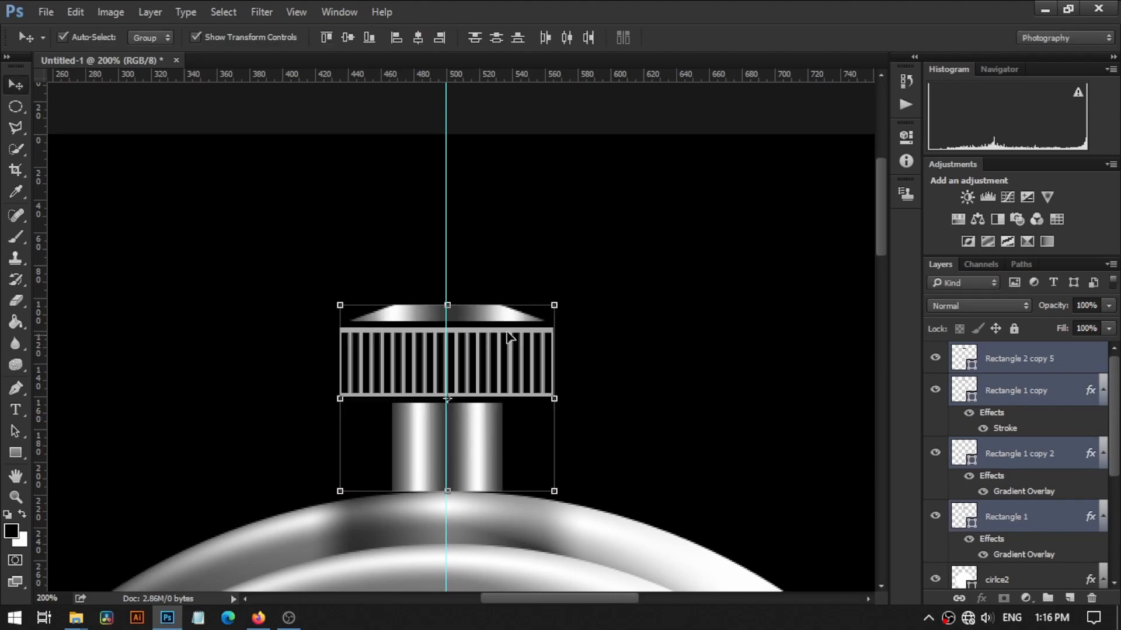
- Group the bars, grip rectangle, trapezoid cap and stem layers together
{"action": "left_click", "coordinate": [484, 346]}
{"action": "left_click_drag", "start_coordinate": [510, 366], "coordinate": [358, 215]}
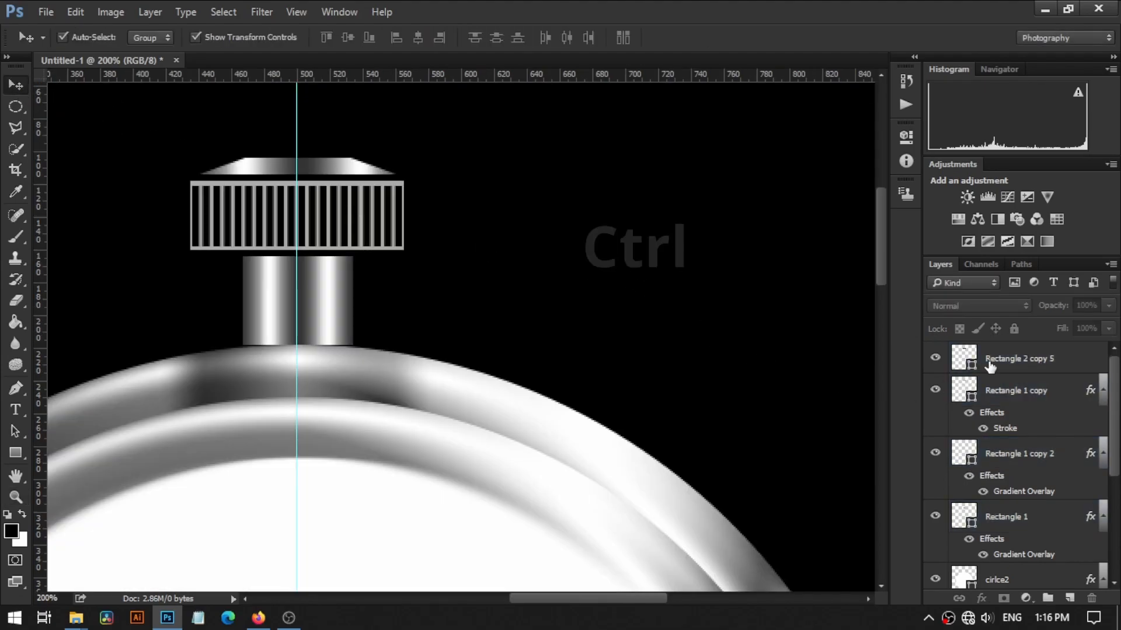
{"action": "left_click", "coordinate": [1016, 362], "text": "ctrl"}
{"action": "left_click", "coordinate": [1008, 392], "text": "ctrl"}
{"action": "left_click", "coordinate": [1009, 455], "text": "ctrl"}
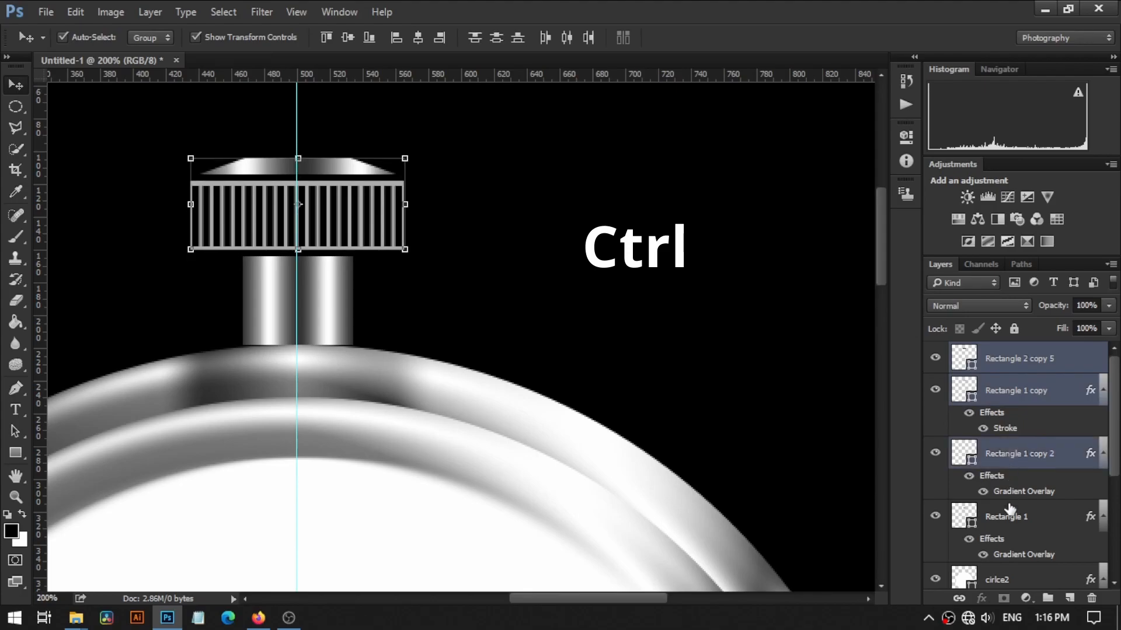
{"action": "left_click", "coordinate": [1009, 517], "text": "ctrl"}
{"action": "key", "text": "ctrl+g"}
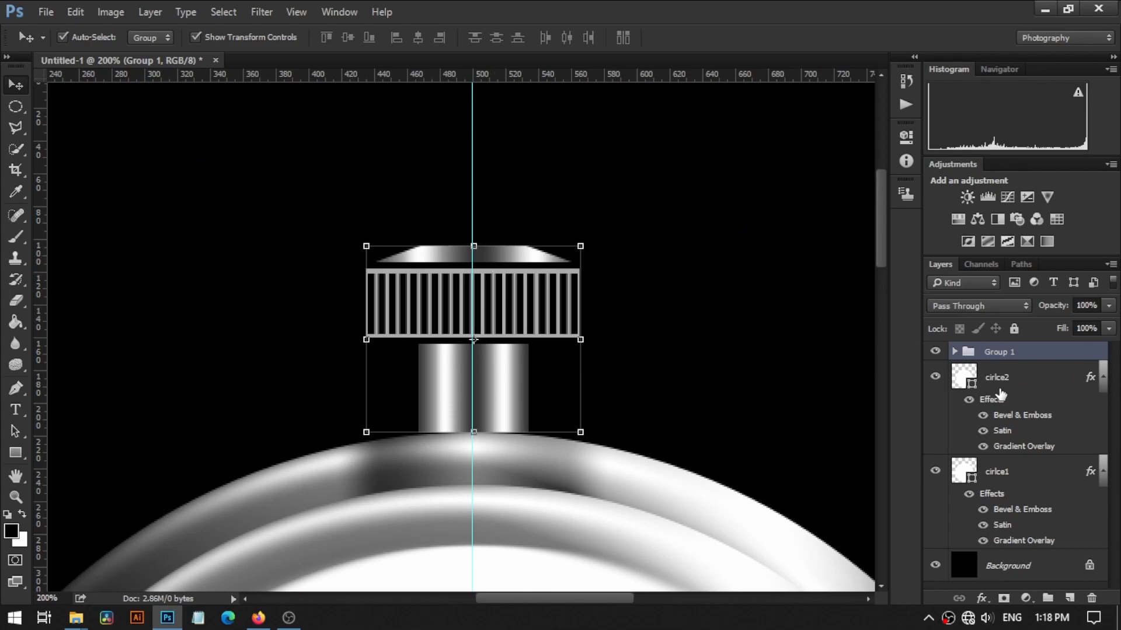
- Narrow the bars, grip rectangle and cap inside Group 1 symmetrically about their centre, leaving out the stem
{"action": "left_click", "coordinate": [955, 352]}
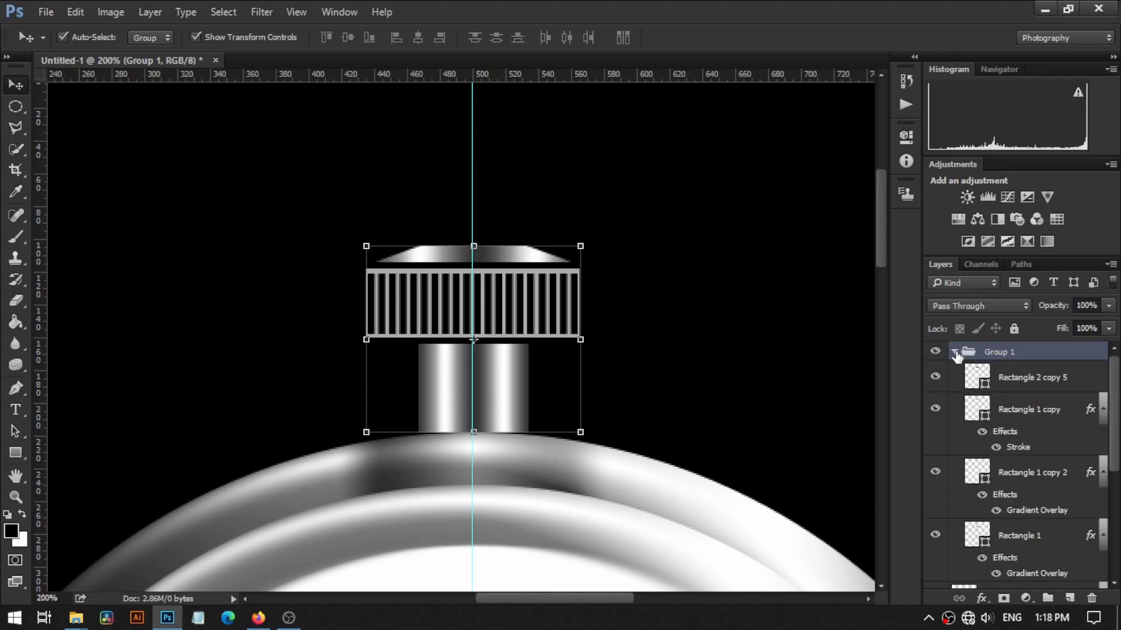
{"action": "left_click", "coordinate": [1045, 379]}
{"action": "left_click", "coordinate": [1036, 403], "text": "ctrl"}
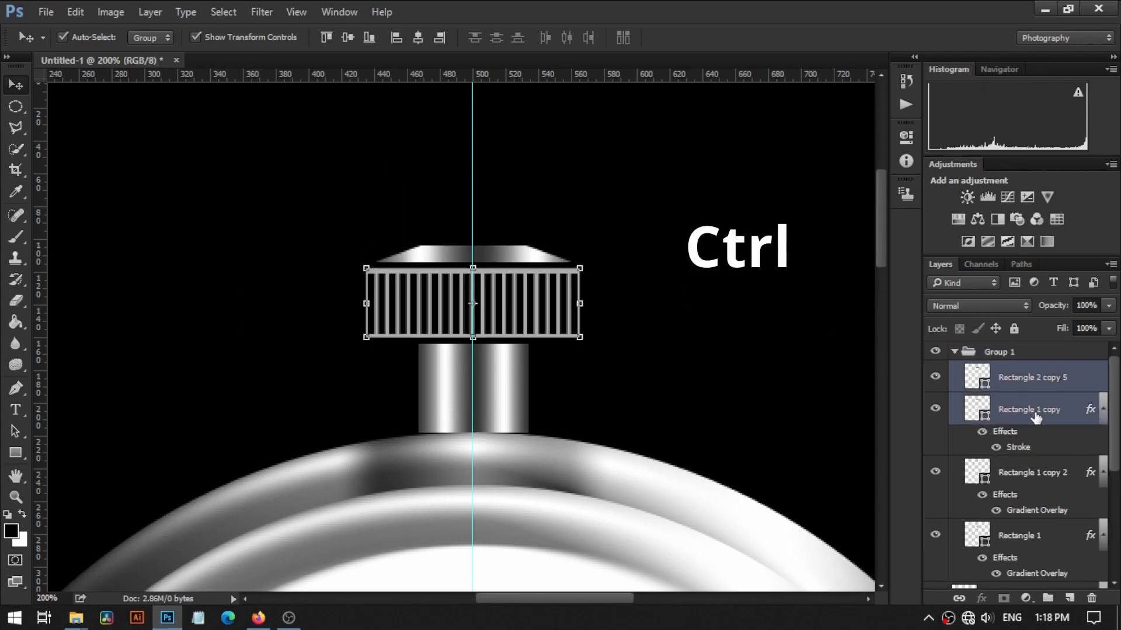
{"action": "left_click", "coordinate": [1033, 474], "text": "ctrl"}
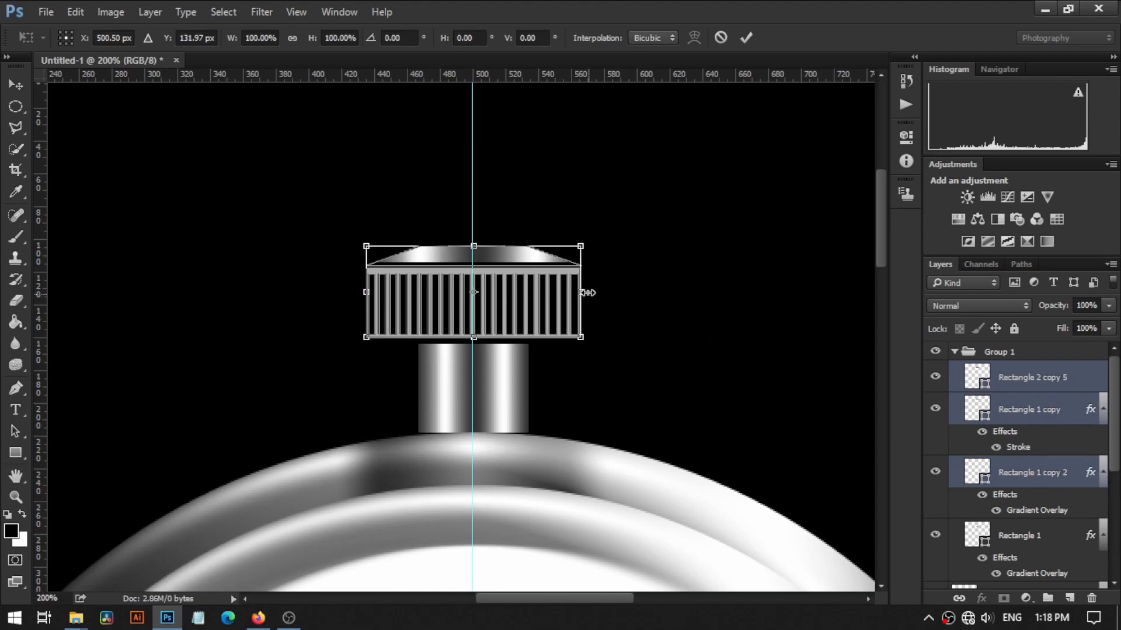
{"action": "key", "text": "alt"}
{"action": "left_click_drag", "start_coordinate": [582, 290], "coordinate": [569, 292]}
{"action": "key", "text": "Return"}
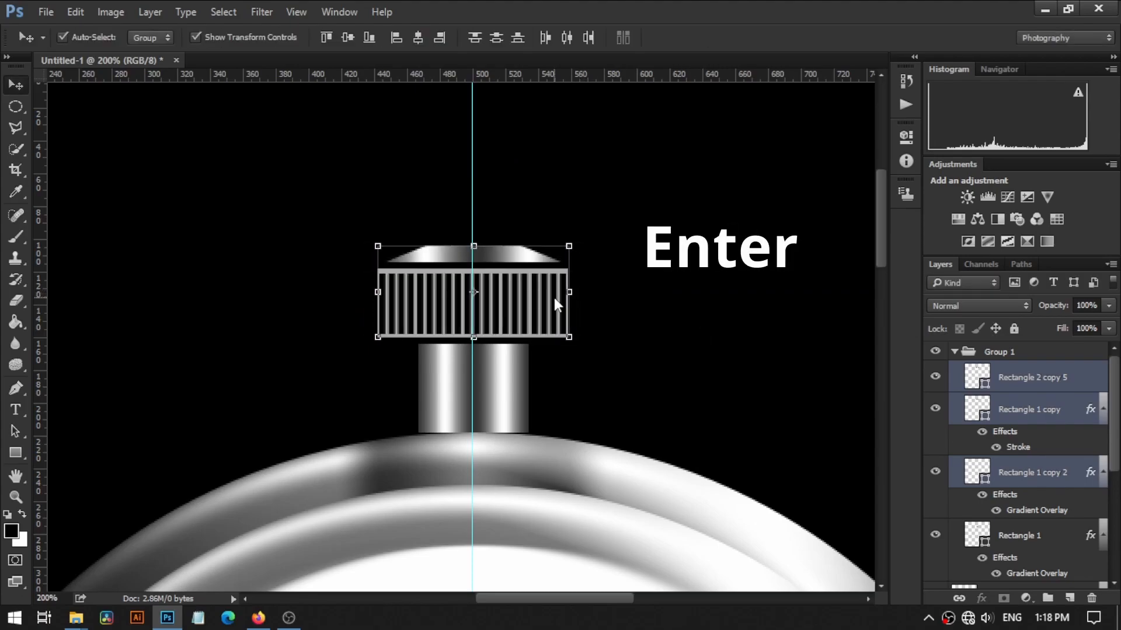
{"action": "left_click", "coordinate": [955, 352]}
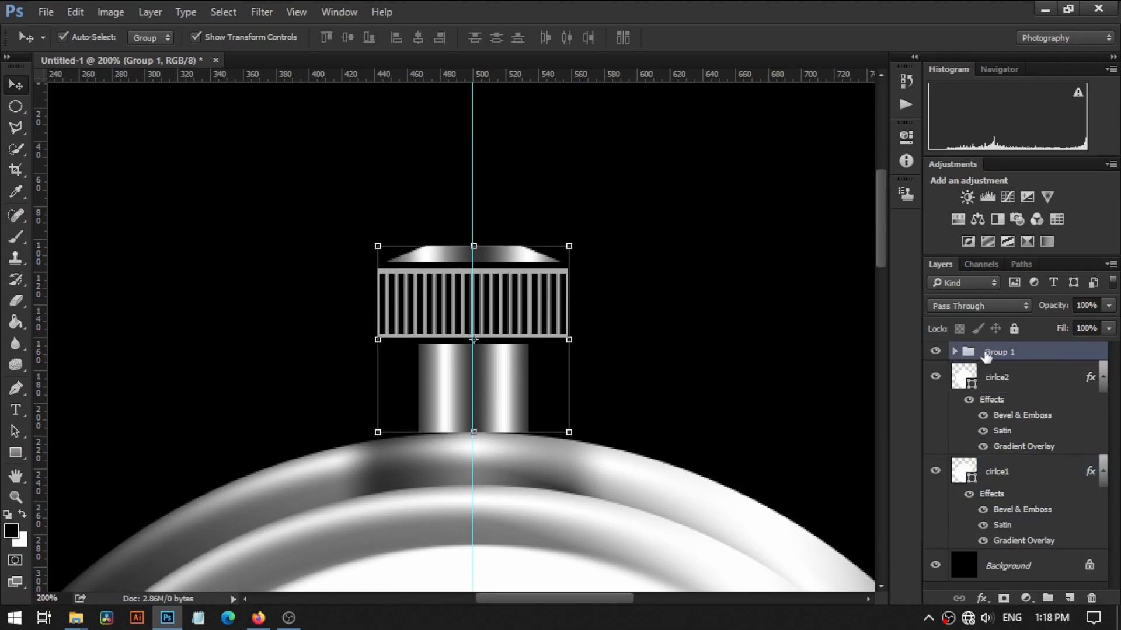
- Duplicate the crown group twice, hide the original group, and merge each copy into its own layer
{"action": "key", "text": "ctrl+j"}
{"action": "key", "text": "ctrl+j"}
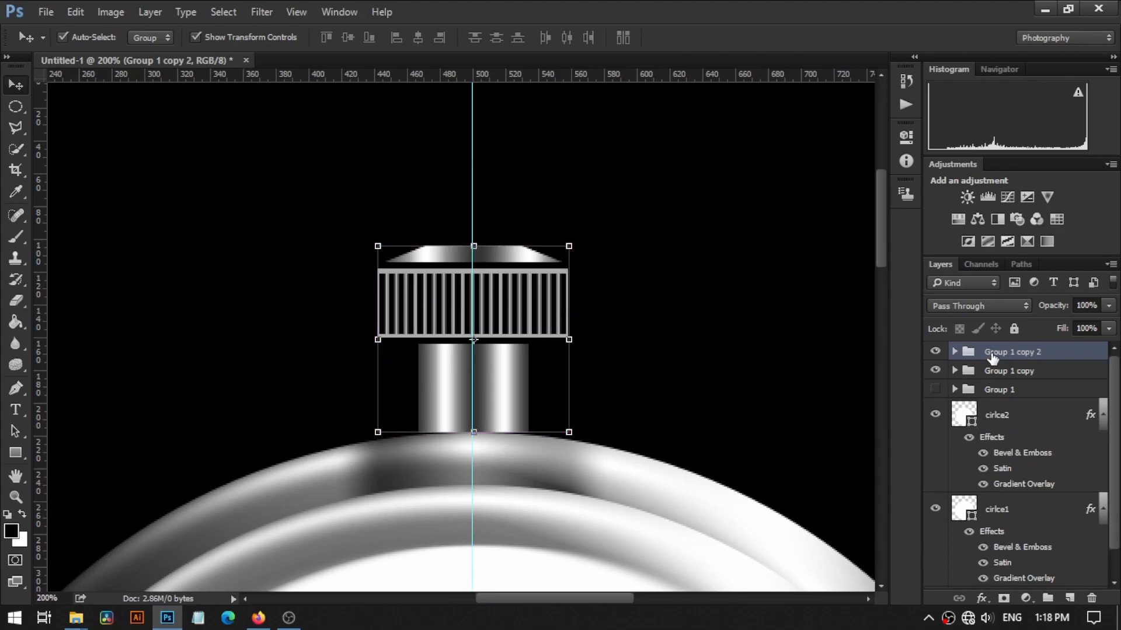
{"action": "key", "text": "ctrl+e"}
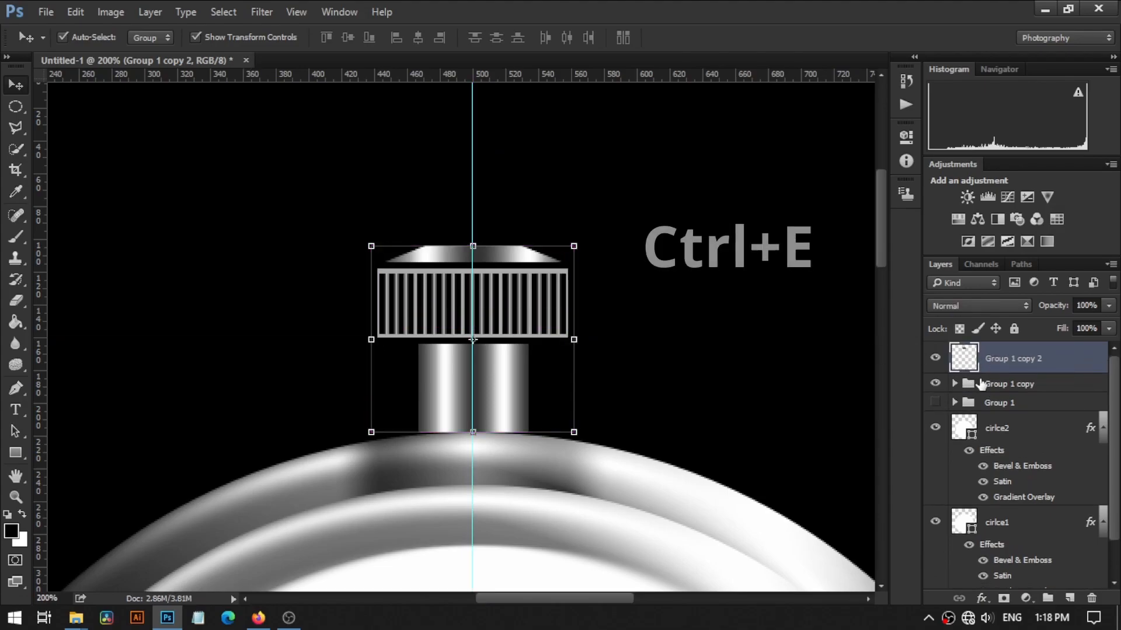
{"action": "left_click", "coordinate": [981, 384]}
{"action": "key", "text": "ctrl+e"}
- Place one crown copy on the ring's upper-right edge, scaled to about 72.3% and rotated about 36.9 degrees
{"action": "left_click_drag", "start_coordinate": [499, 308], "coordinate": [765, 342]}
{"action": "left_click_drag", "start_coordinate": [677, 515], "coordinate": [426, 398]}
{"action": "left_click_drag", "start_coordinate": [617, 360], "coordinate": [559, 374]}
{"action": "left_click_drag", "start_coordinate": [619, 218], "coordinate": [584, 227]}
{"action": "left_click_drag", "start_coordinate": [505, 248], "coordinate": [638, 360]}
{"action": "left_click_drag", "start_coordinate": [670, 465], "coordinate": [650, 478]}
{"action": "left_click_drag", "start_coordinate": [660, 386], "coordinate": [662, 397]}
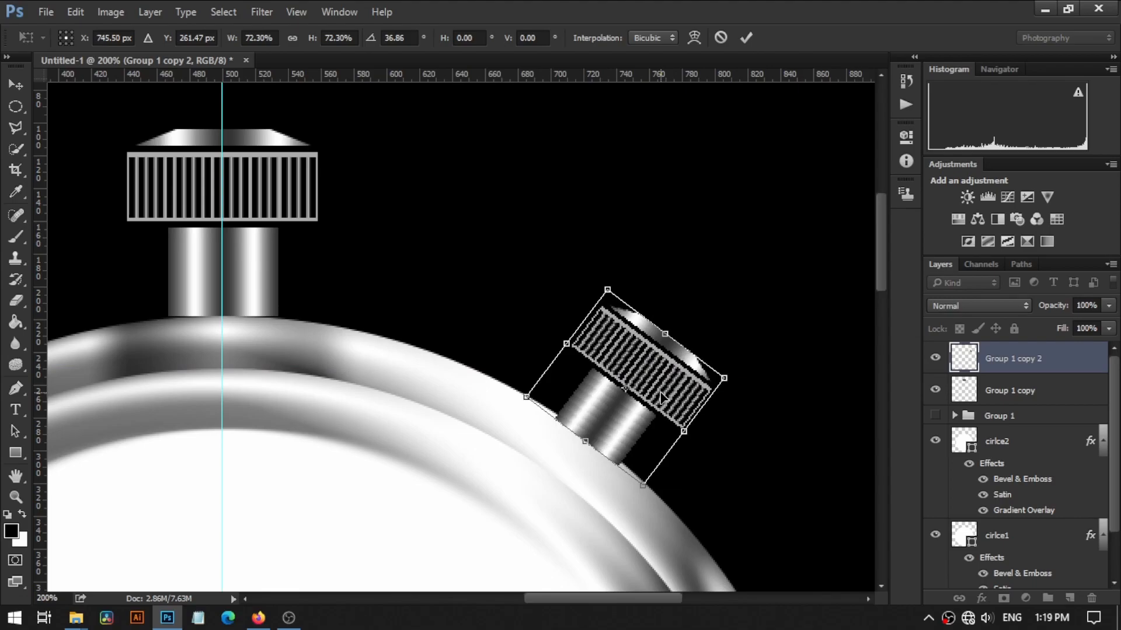
{"action": "key", "text": "Return"}
- Nudge the central crown copy down slightly so its stem overlaps the chrome ring
{"action": "left_click", "coordinate": [196, 171]}
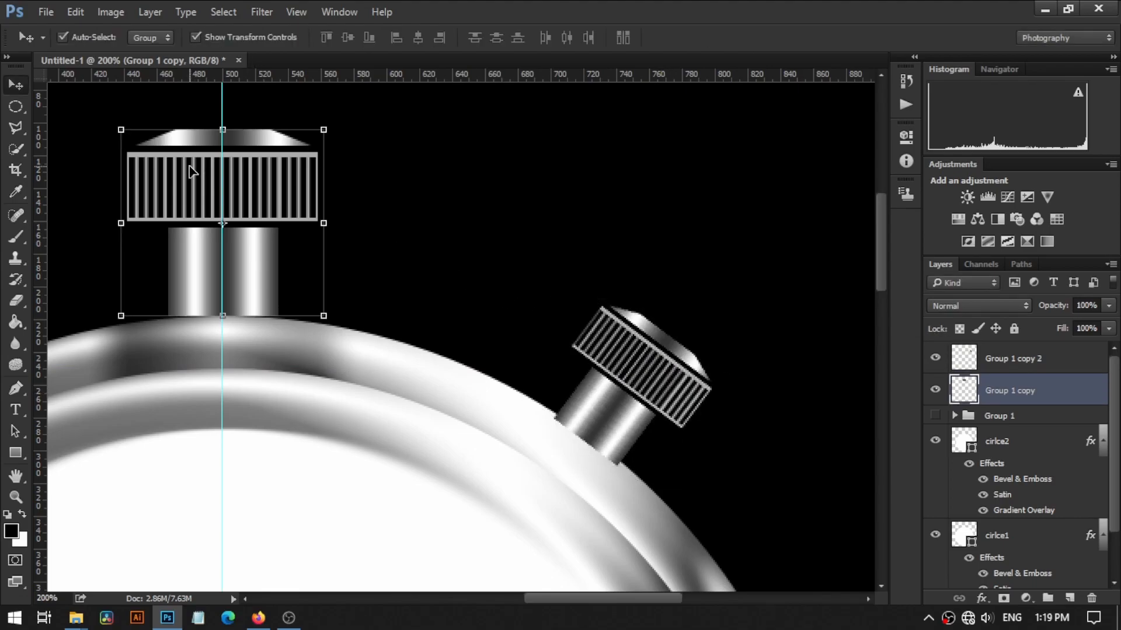
{"action": "key", "text": "Down"}
{"action": "key", "text": "Down"}
{"action": "key", "text": "Down"}
{"action": "key", "text": "Down"}
{"action": "left_click", "coordinate": [555, 245]}
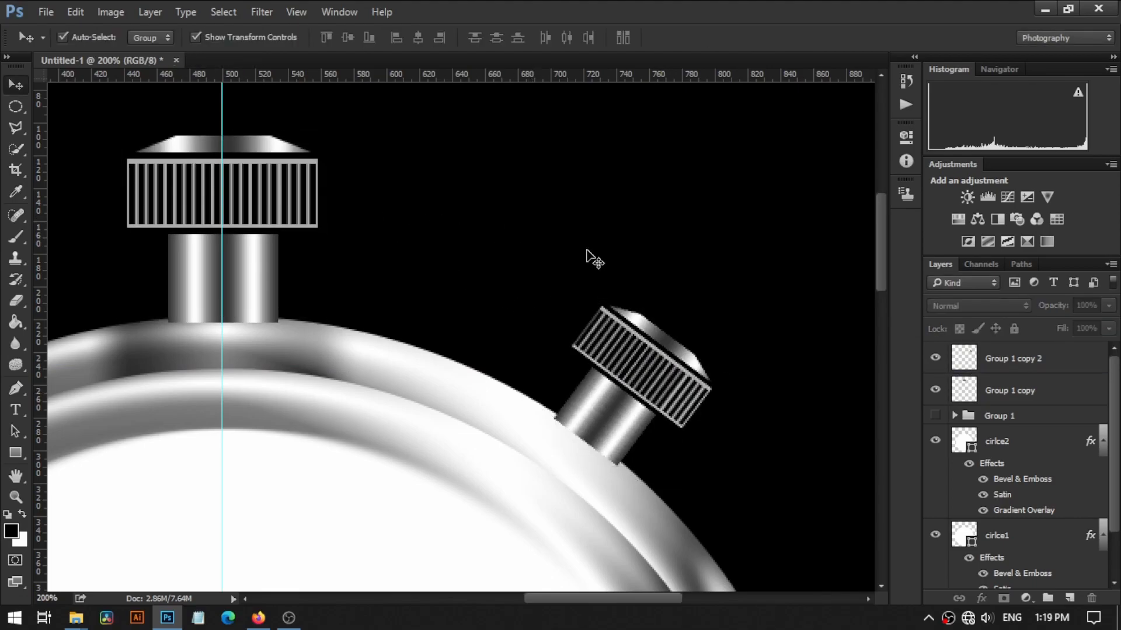
- Move Group 1 and both crown copy layers beneath the two circle layers, directly above the Background
{"action": "left_click", "coordinate": [990, 421]}
{"action": "left_click", "coordinate": [1003, 393], "text": "ctrl"}
{"action": "left_click", "coordinate": [1016, 367], "text": "ctrl"}
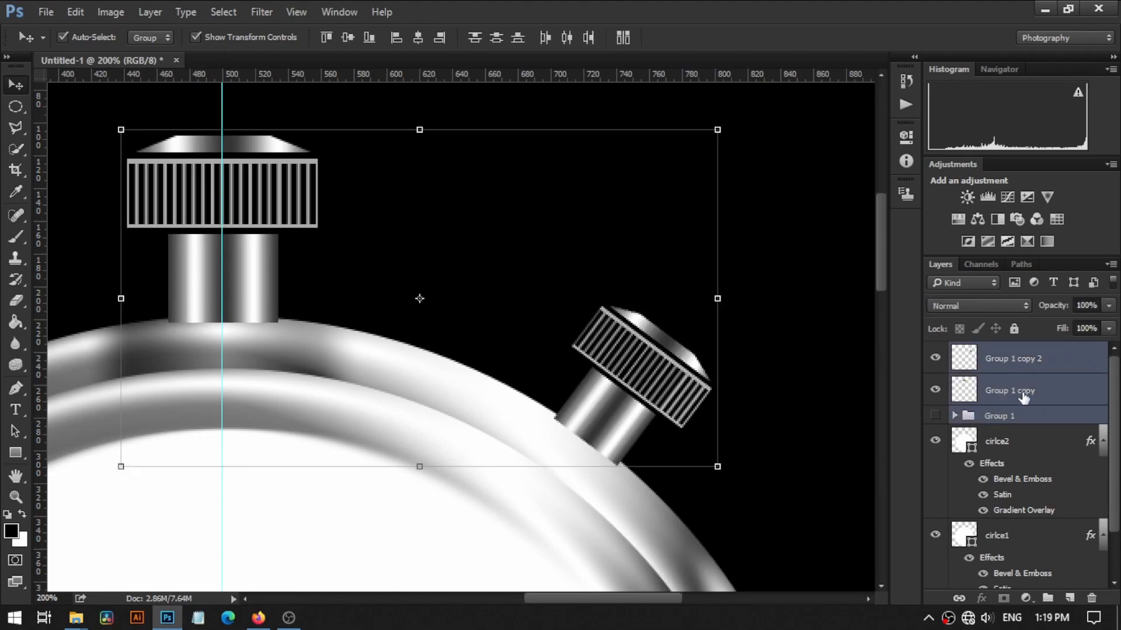
{"action": "left_click_drag", "start_coordinate": [1027, 393], "coordinate": [1019, 268]}
{"action": "left_click_drag", "start_coordinate": [1053, 391], "coordinate": [1050, 553]}
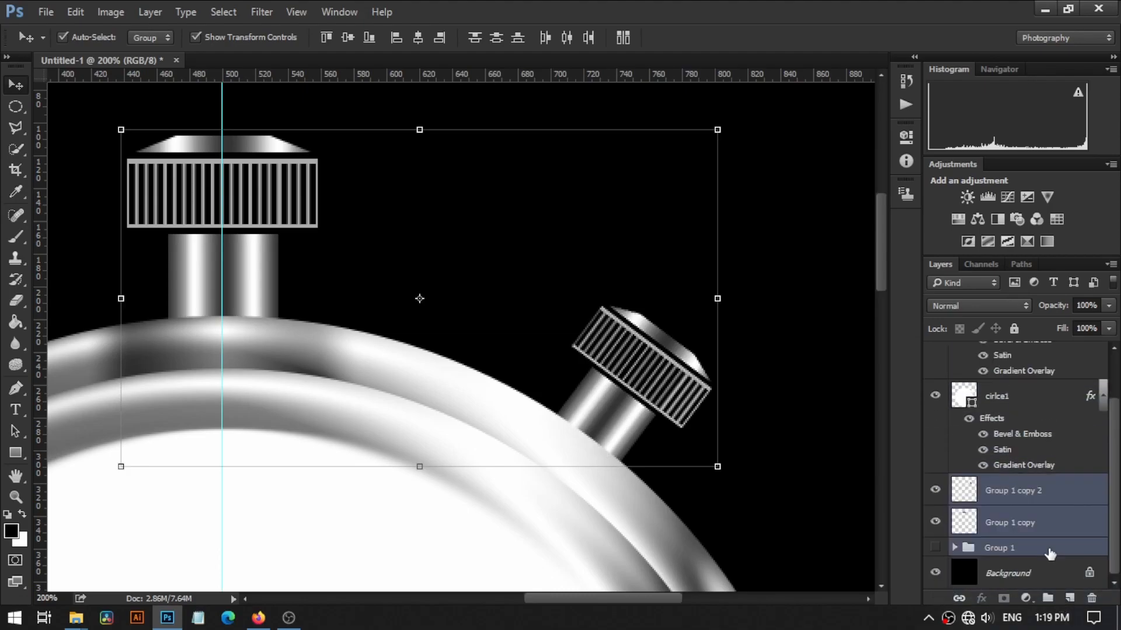
{"action": "left_click", "coordinate": [536, 348]}
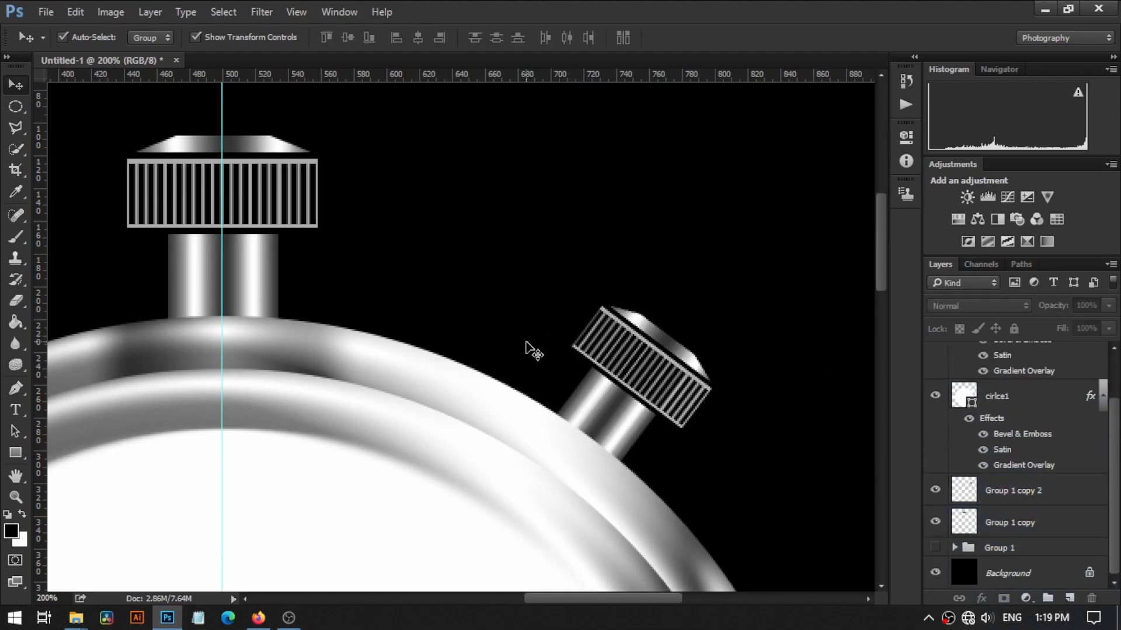
- Scale the tilted side crown copy down to about 90% so it sits snugly on the ring's upper-right edge
{"action": "key", "text": "ctrl+0"}
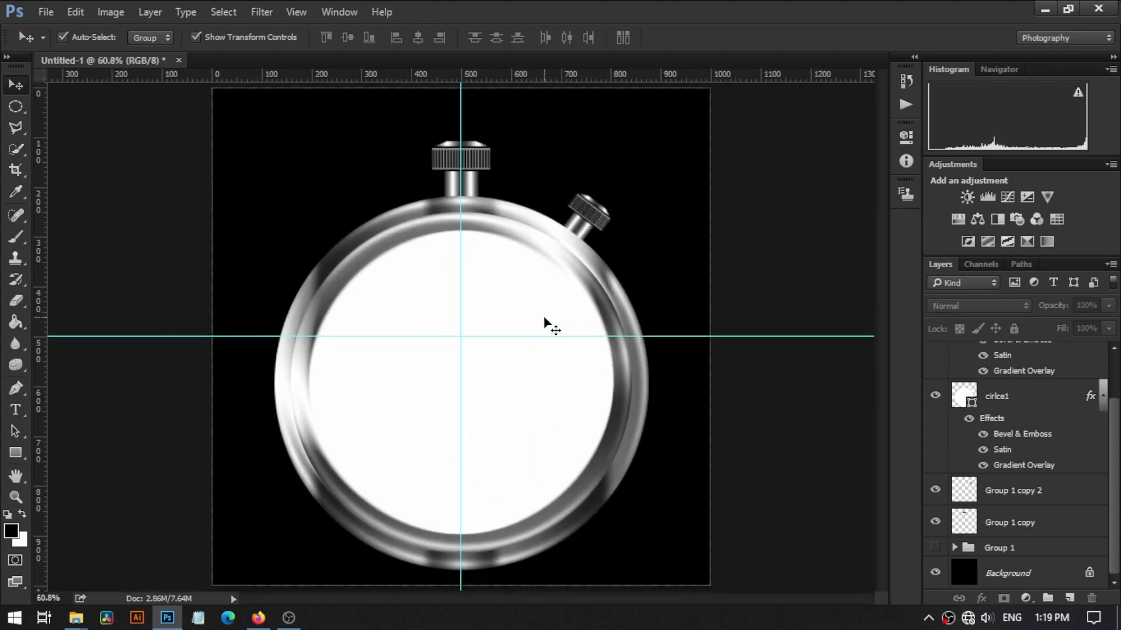
{"action": "left_click", "coordinate": [605, 218], "text": "ctrl+shift"}
{"action": "left_click_drag", "start_coordinate": [615, 190], "coordinate": [609, 195]}
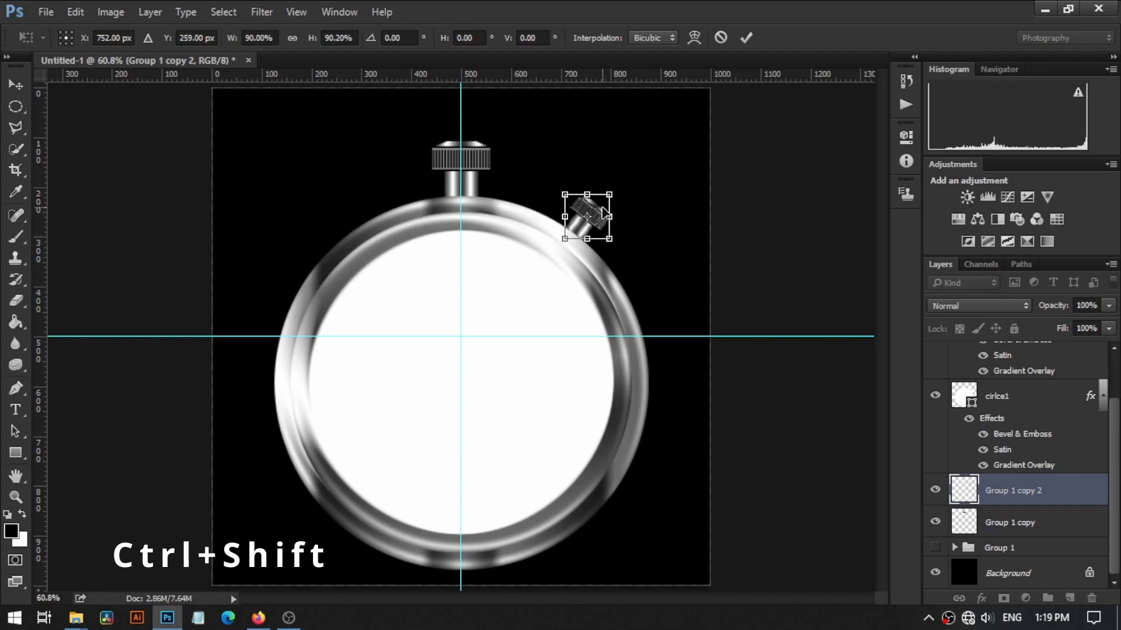
{"action": "key", "text": "Return"}
{"action": "key", "text": "z"}
{"action": "left_click", "coordinate": [601, 211]}
{"action": "left_click", "coordinate": [601, 210]}
{"action": "left_click", "coordinate": [601, 211]}
{"action": "left_click_drag", "start_coordinate": [459, 238], "coordinate": [610, 320]}
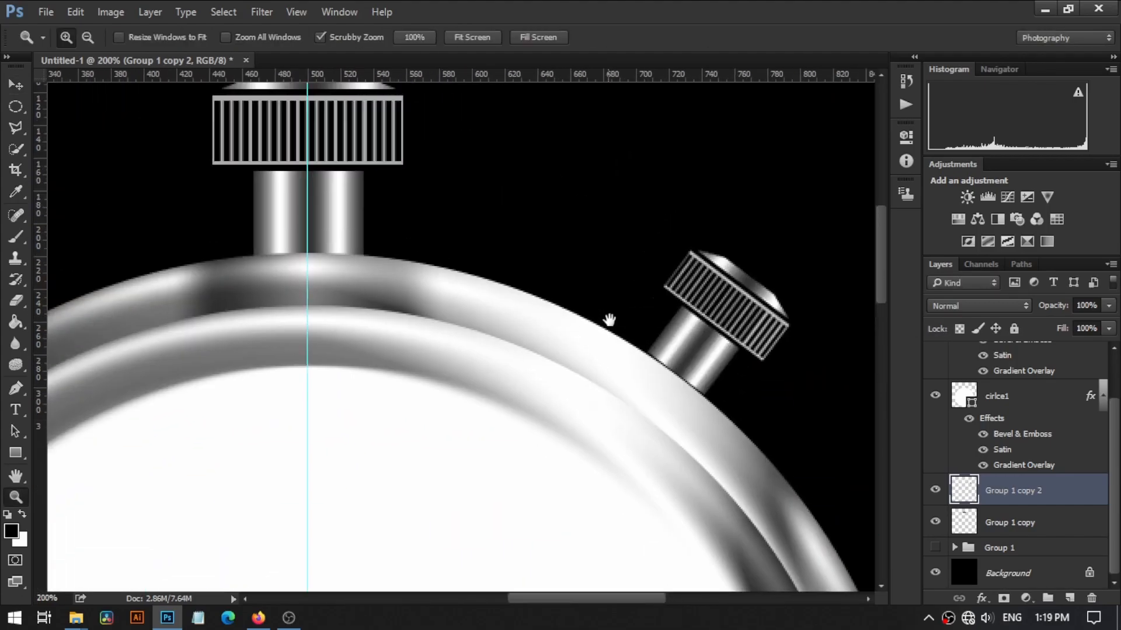
{"action": "key", "text": "ctrl+0"}
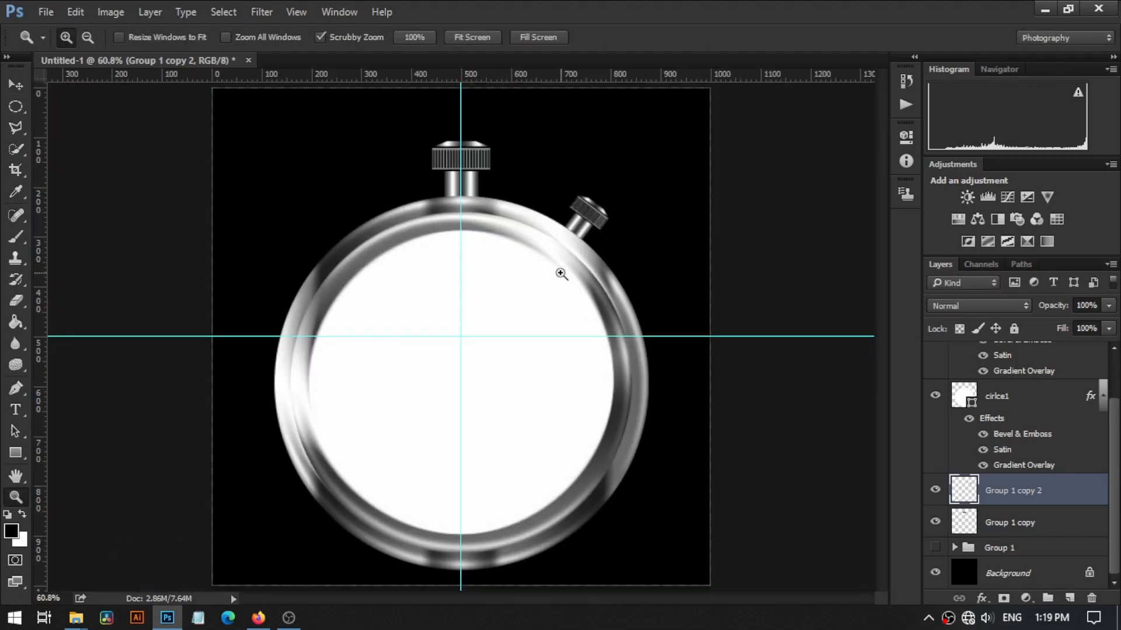
- Put Group 1, Group 1 copy and Group 1 copy 2 into one new group and expand it
{"action": "left_click", "coordinate": [1004, 550]}
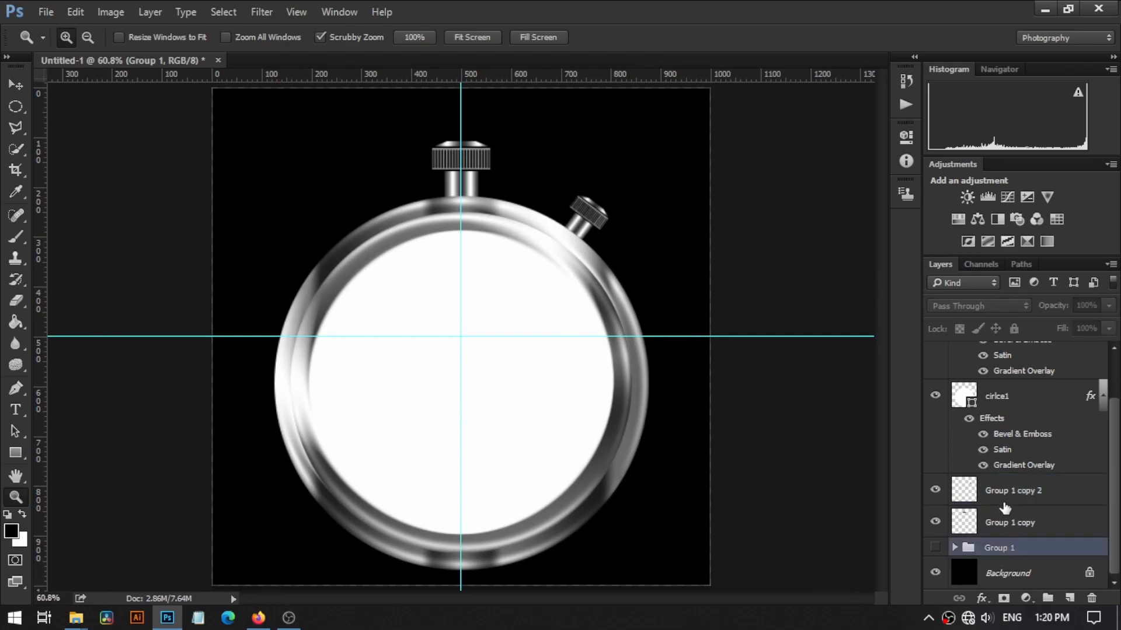
{"action": "left_click", "coordinate": [1003, 496], "text": "shift"}
{"action": "key", "text": "ctrl+g"}
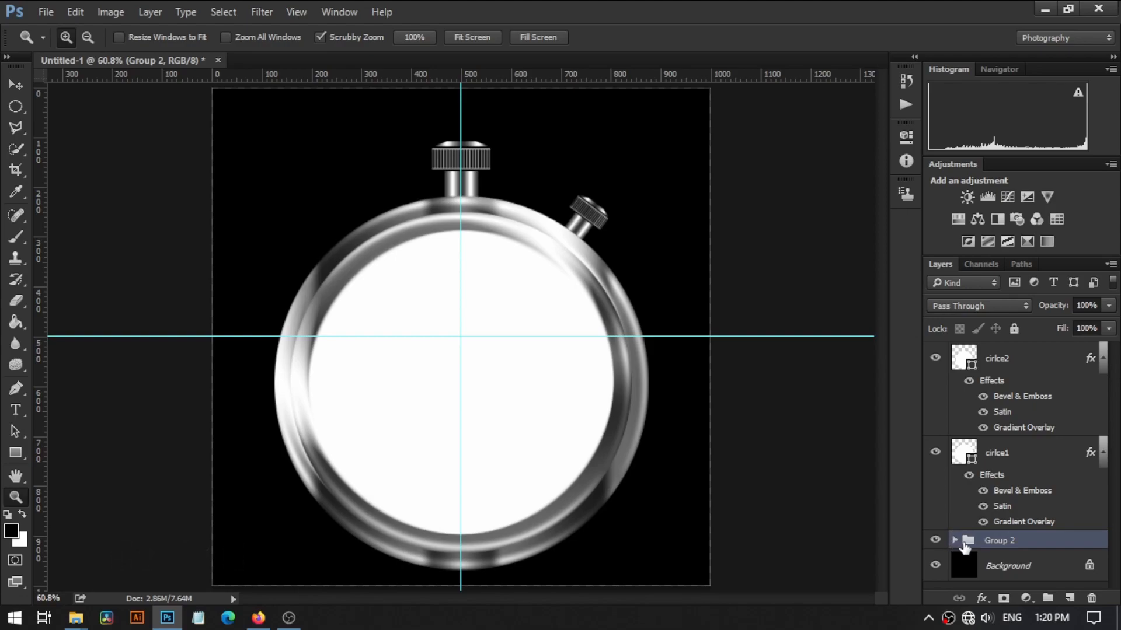
{"action": "left_click", "coordinate": [954, 541]}
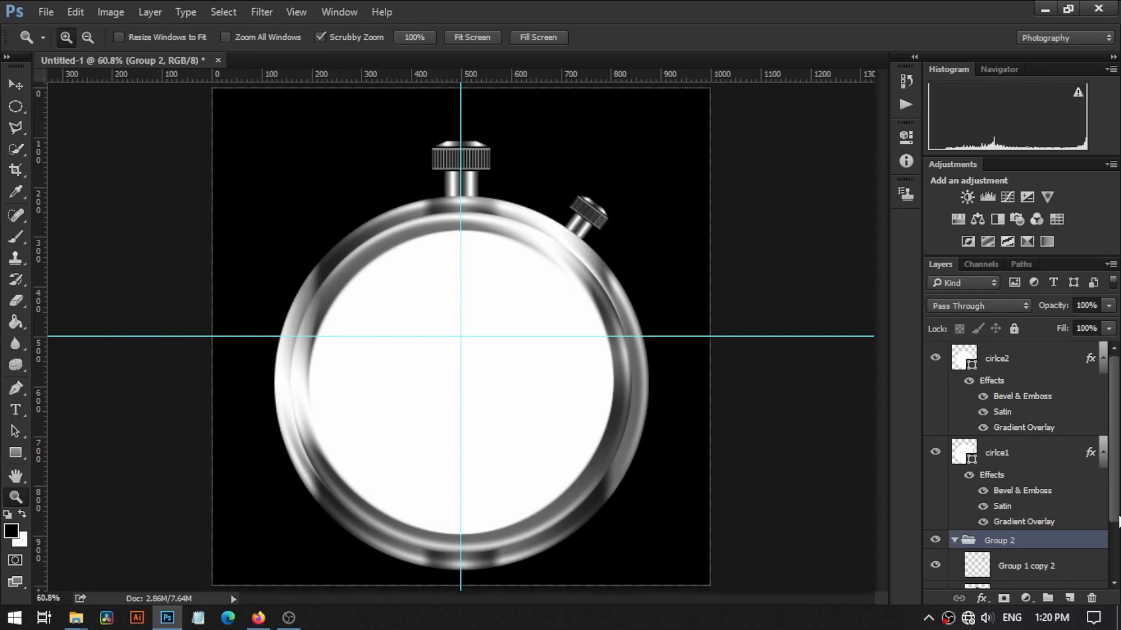
{"action": "scroll", "coordinate": [1118, 518], "scroll_direction": "down", "scroll_amount": 5}
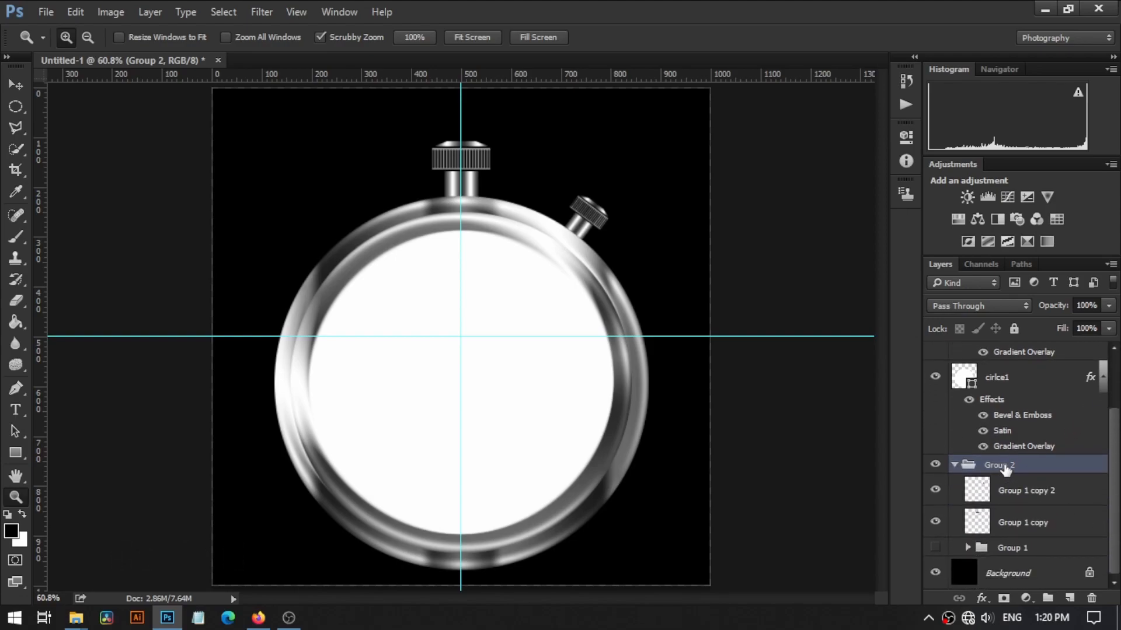
- Rename the new crown group as "up part" and collapse it
{"action": "double_click", "coordinate": [1005, 466]}
{"action": "type", "text": "up rig"}
{"action": "type", "text": "g"}
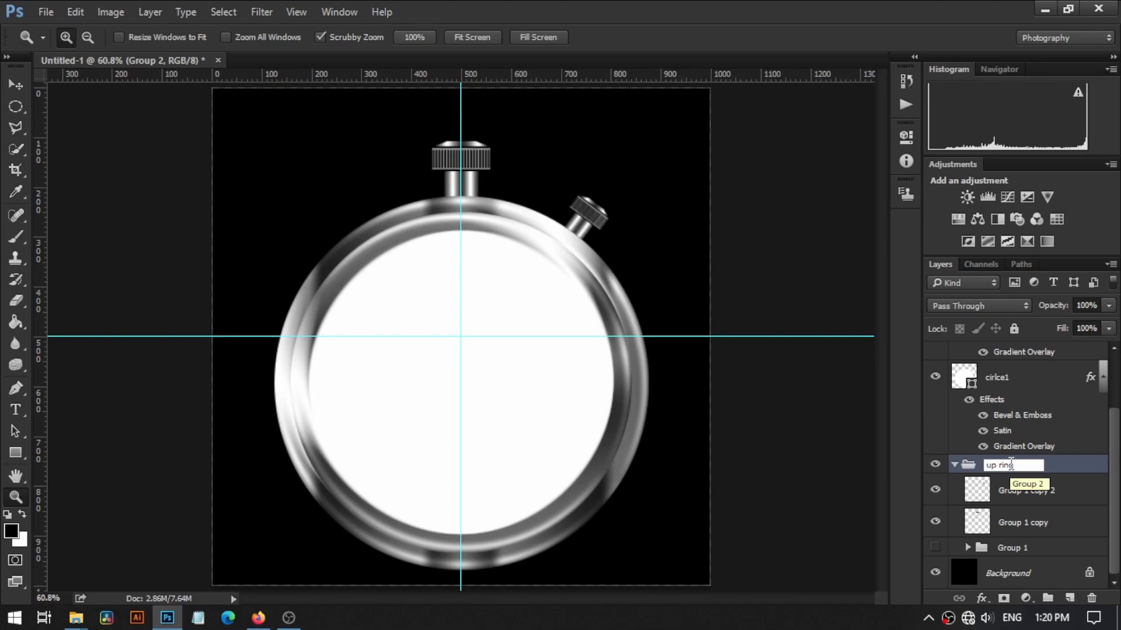
{"action": "key", "text": "BackSpace"}
{"action": "key", "text": "BackSpace"}
{"action": "type", "text": "part"}
{"action": "key", "text": "Return"}
{"action": "left_click", "coordinate": [955, 465]}
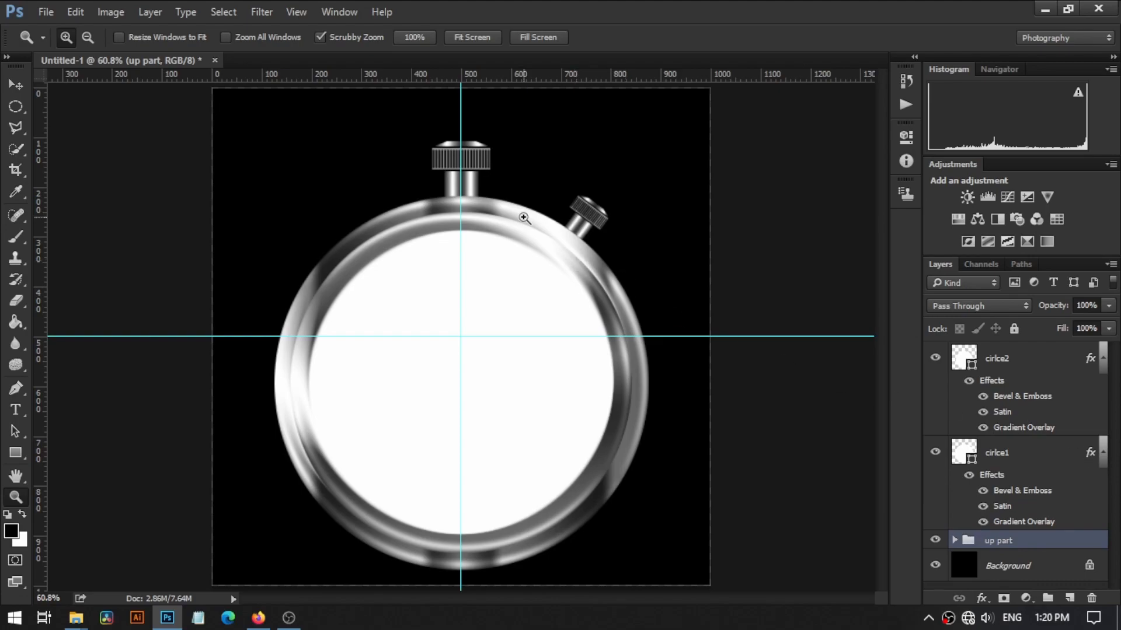
- Scale the whole stopwatch down proportionally and move it lower on the canvas, centred on the vertical guide
{"action": "key", "text": "v"}
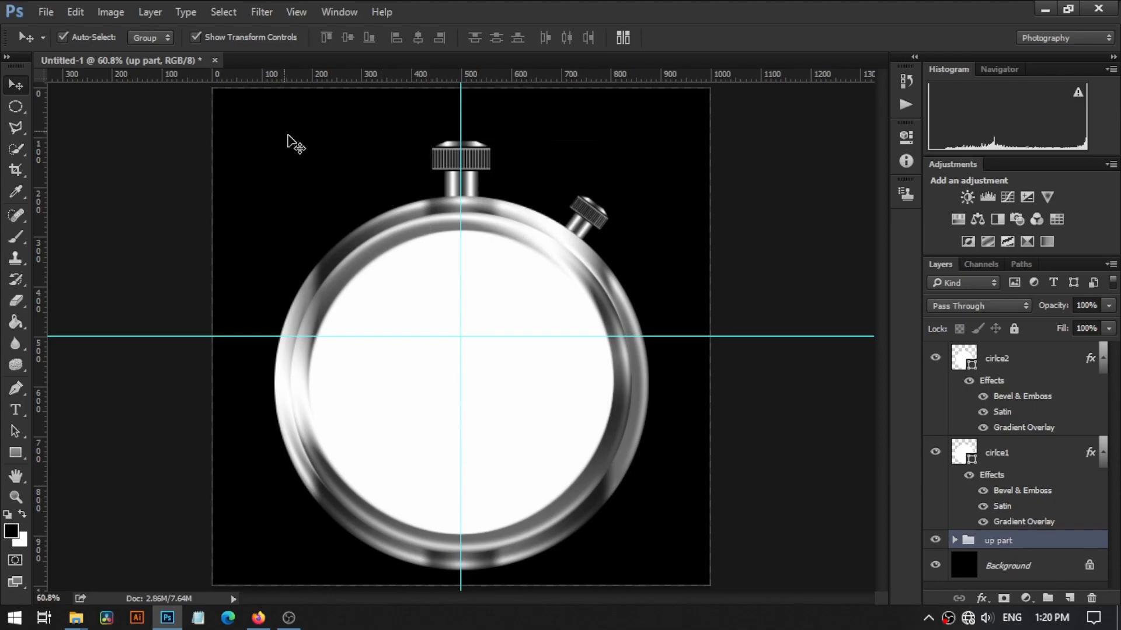
{"action": "left_click_drag", "start_coordinate": [288, 138], "coordinate": [580, 403]}
{"action": "key", "text": "ctrl+t"}
{"action": "left_click_drag", "start_coordinate": [647, 140], "coordinate": [605, 188]}
{"action": "left_click_drag", "start_coordinate": [495, 306], "coordinate": [497, 346]}
{"action": "key", "text": "Return"}
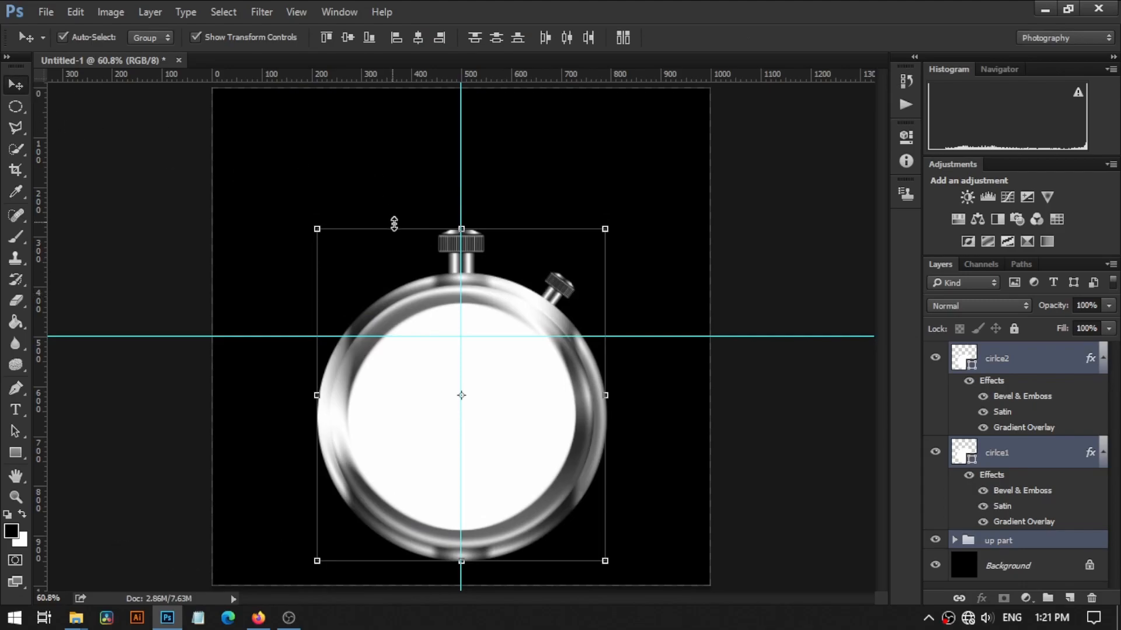
- Draw a circle shape about 186 px in diameter around the crown, centred on the vertical guide
{"action": "key", "text": "z"}
{"action": "left_click", "coordinate": [473, 231]}
{"action": "left_click", "coordinate": [473, 242], "text": "alt"}
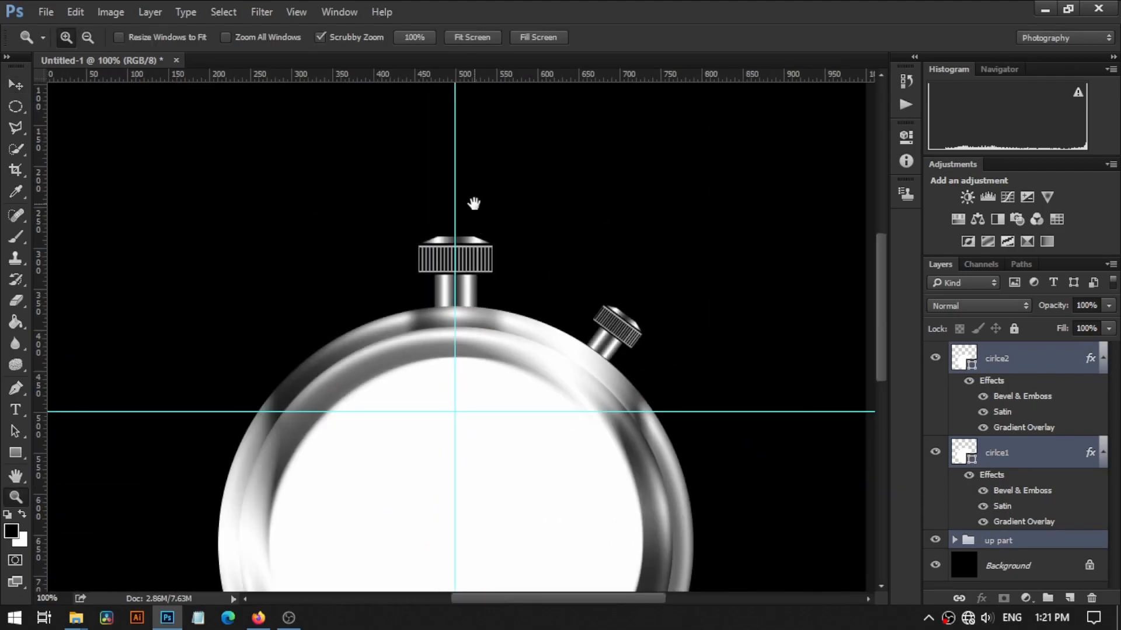
{"action": "left_click", "coordinate": [16, 453]}
{"action": "right_click", "coordinate": [16, 454]}
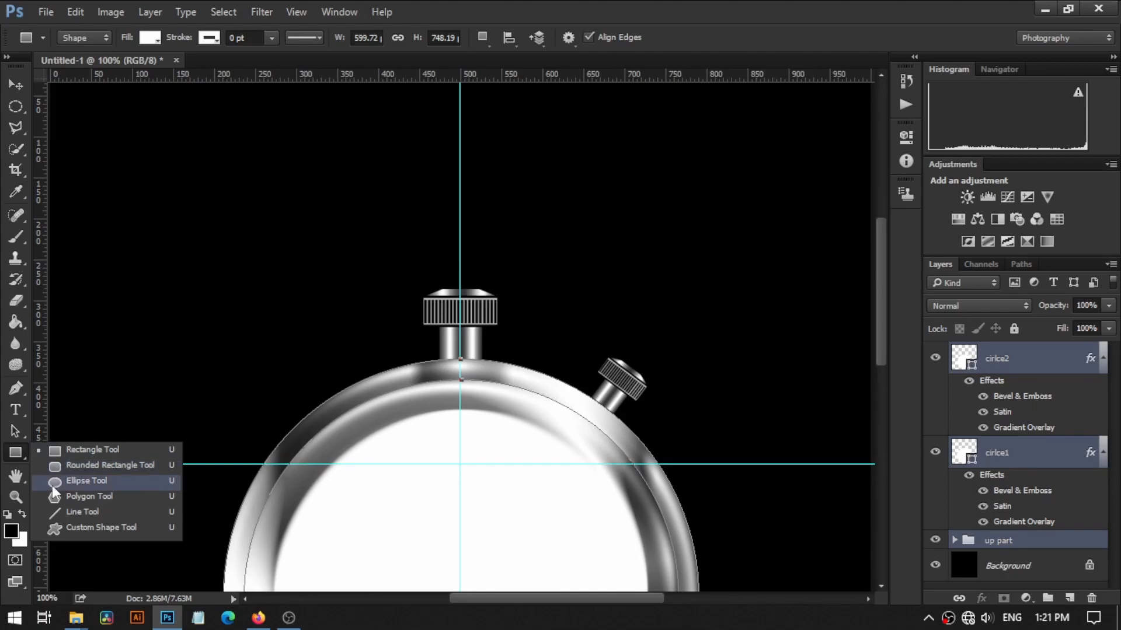
{"action": "left_click", "coordinate": [62, 483]}
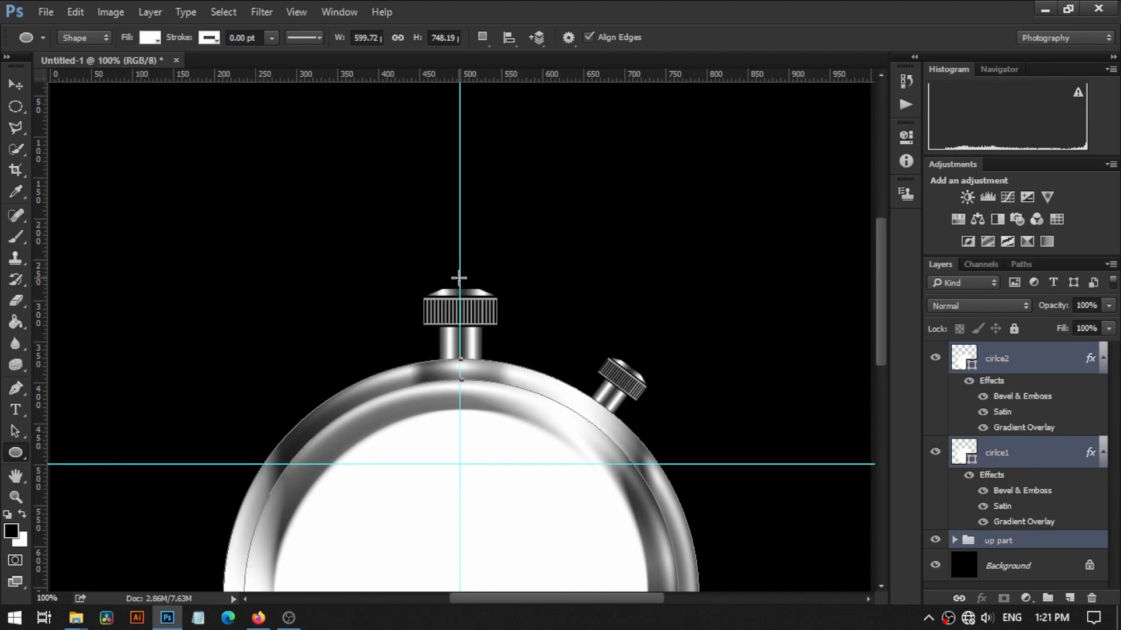
{"action": "left_click_drag", "start_coordinate": [459, 275], "coordinate": [549, 351]}
{"action": "key", "text": "alt+shift"}
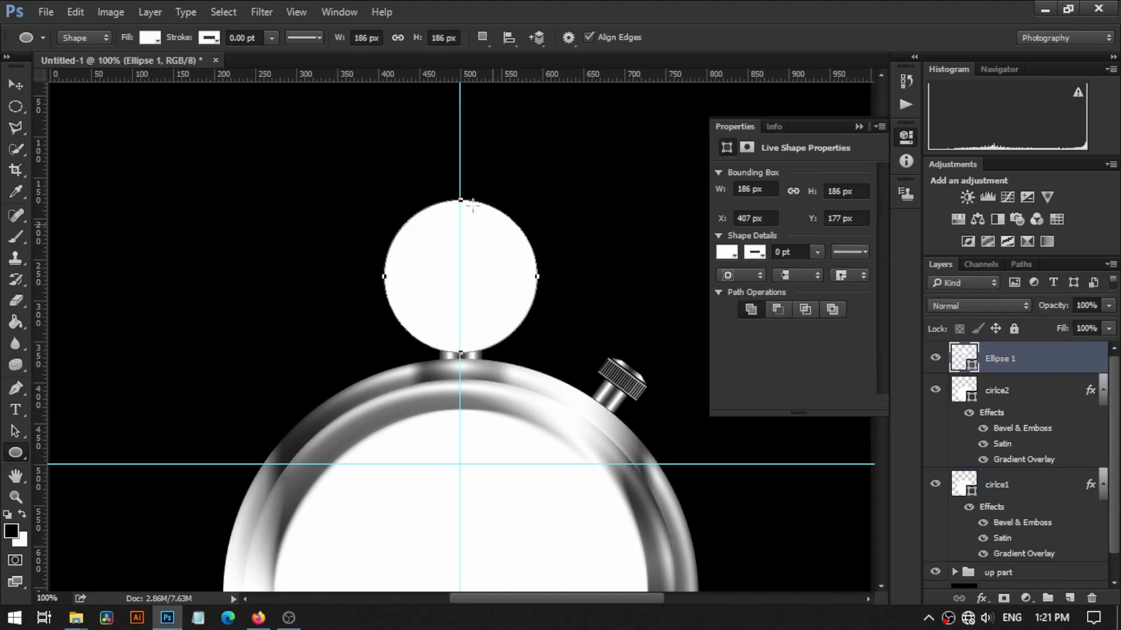
- Remove the circle's fill and give it a white stroke of about 15.93 pt
{"action": "left_click", "coordinate": [149, 37]}
{"action": "left_click", "coordinate": [84, 72]}
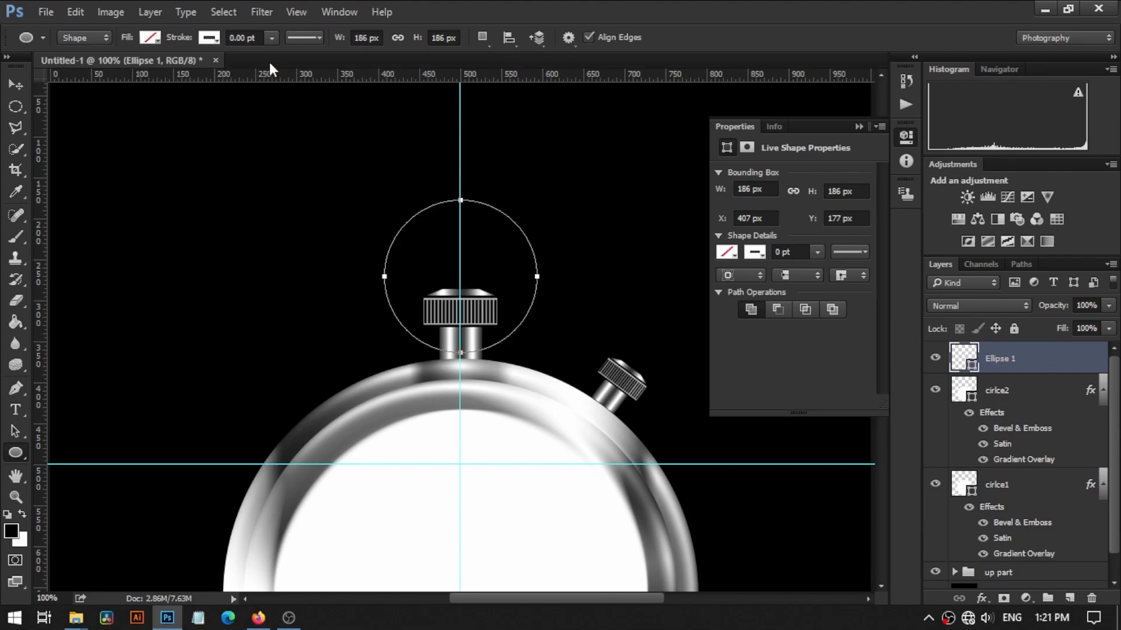
{"action": "left_click", "coordinate": [210, 39]}
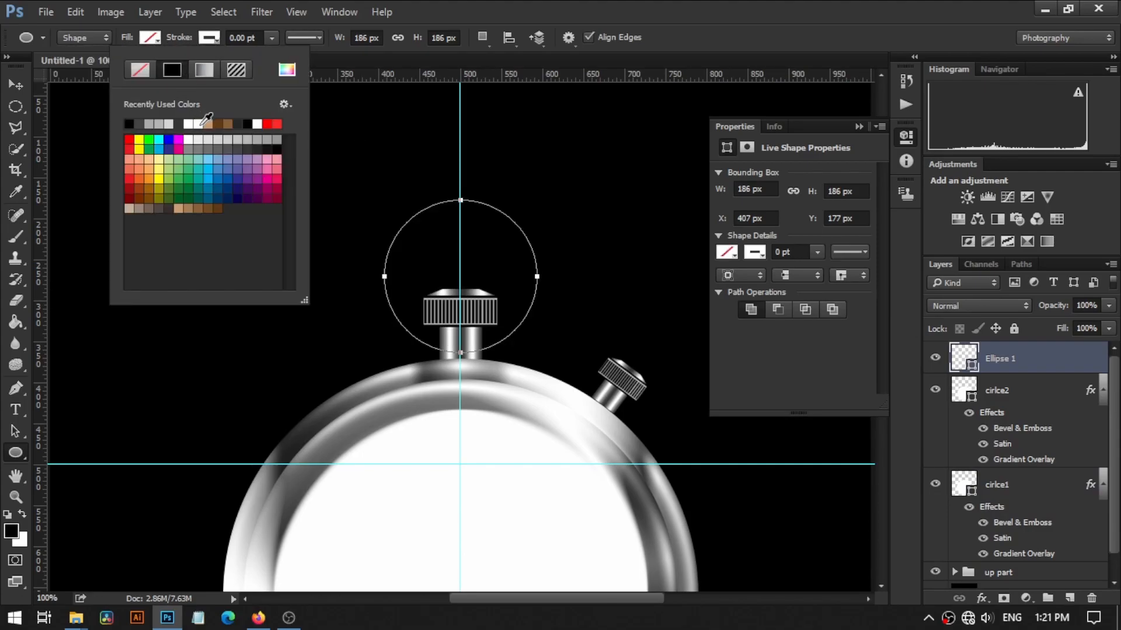
{"action": "left_click", "coordinate": [268, 39]}
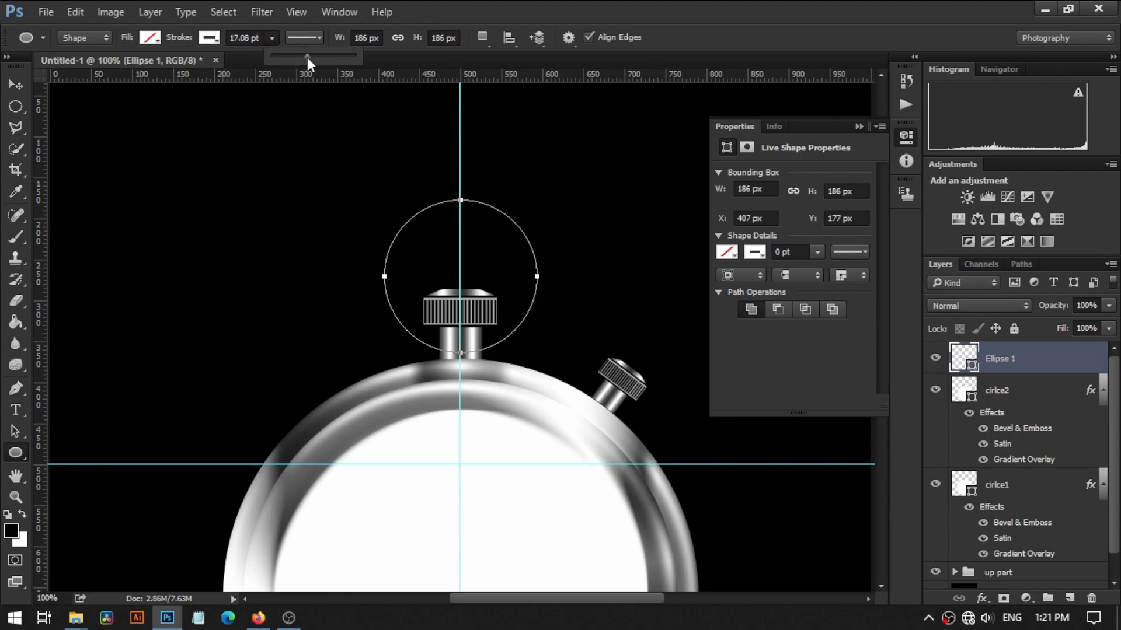
{"action": "left_click_drag", "start_coordinate": [307, 57], "coordinate": [306, 58]}
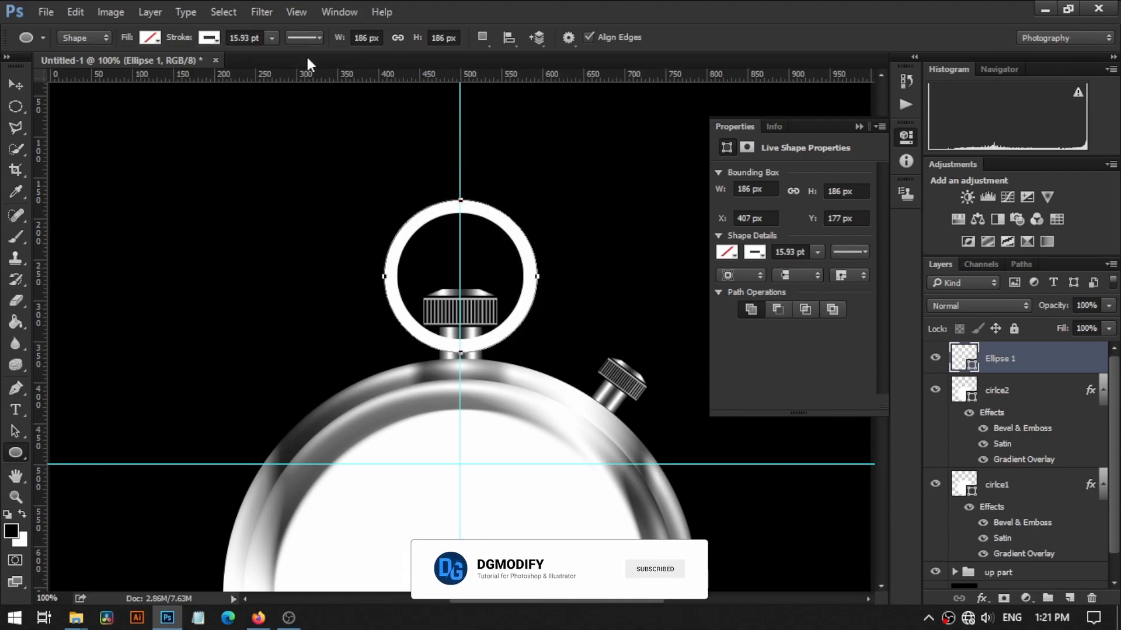
- Nudge the stroked ring straight down until its lower edge meets the top of the stopwatch case
{"action": "key", "text": "ctrl+t"}
{"action": "key", "text": "Down"}
{"action": "key", "text": "Down"}
{"action": "key", "text": "Down"}
{"action": "key", "text": "Down"}
{"action": "key", "text": "Down"}
{"action": "key", "text": "Down"}
{"action": "key", "text": "Down"}
{"action": "key", "text": "Down"}
{"action": "key", "text": "Down"}
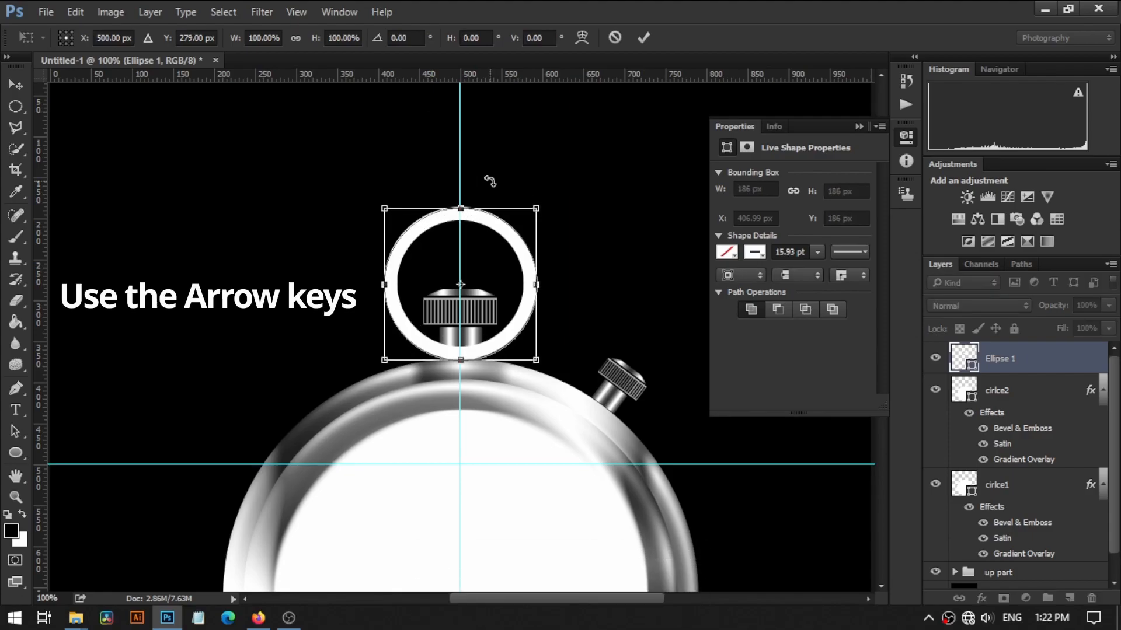
{"action": "key", "text": "Return"}
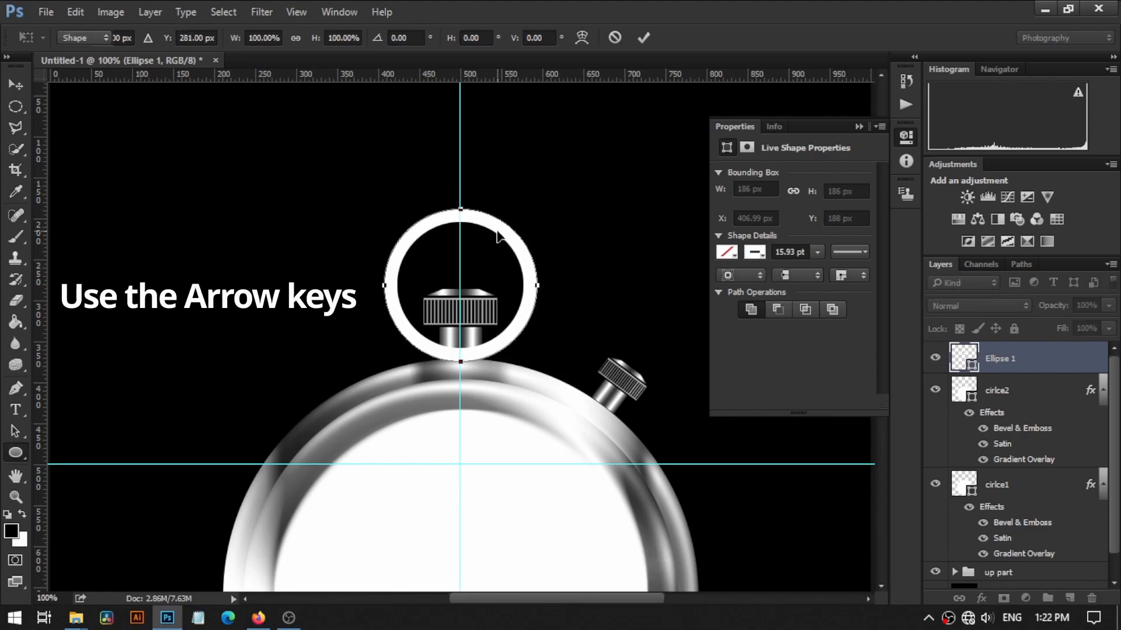
- Add a smooth inner Bevel & Emboss to the Ellipse 1 ring with size 9 px and soften 5 px
{"action": "left_click", "coordinate": [981, 598]}
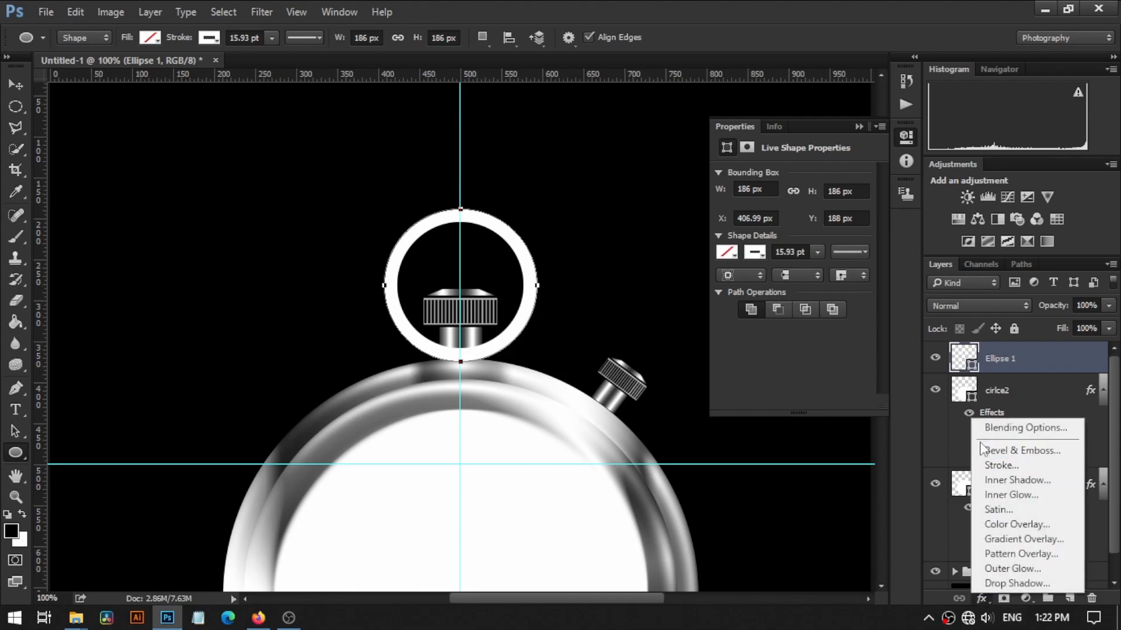
{"action": "left_click", "coordinate": [987, 427]}
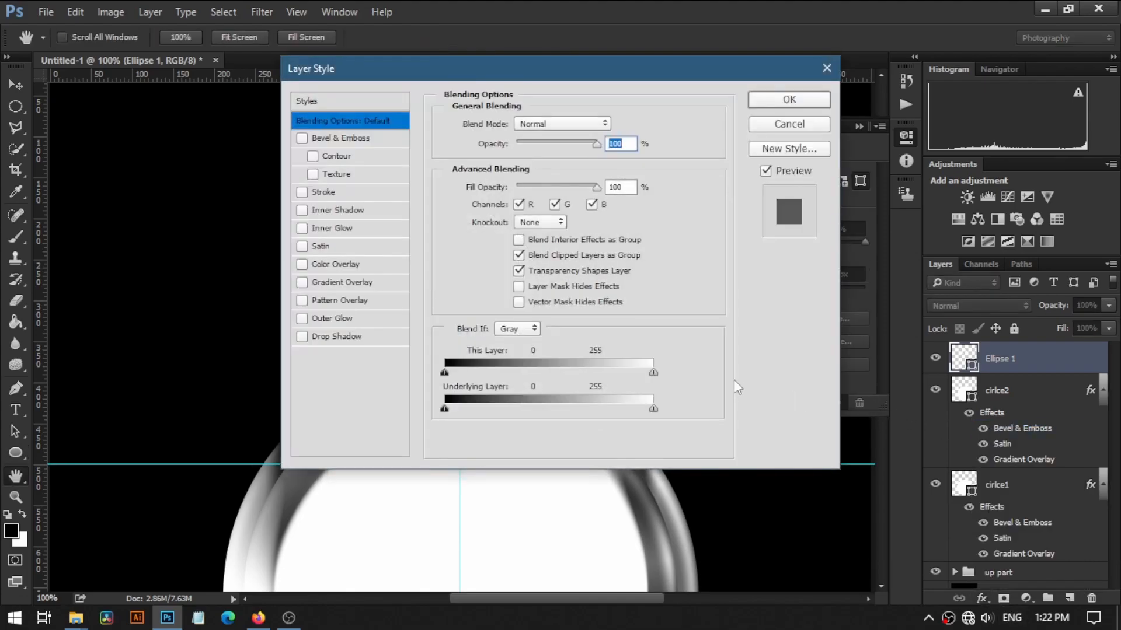
{"action": "left_click", "coordinate": [338, 139]}
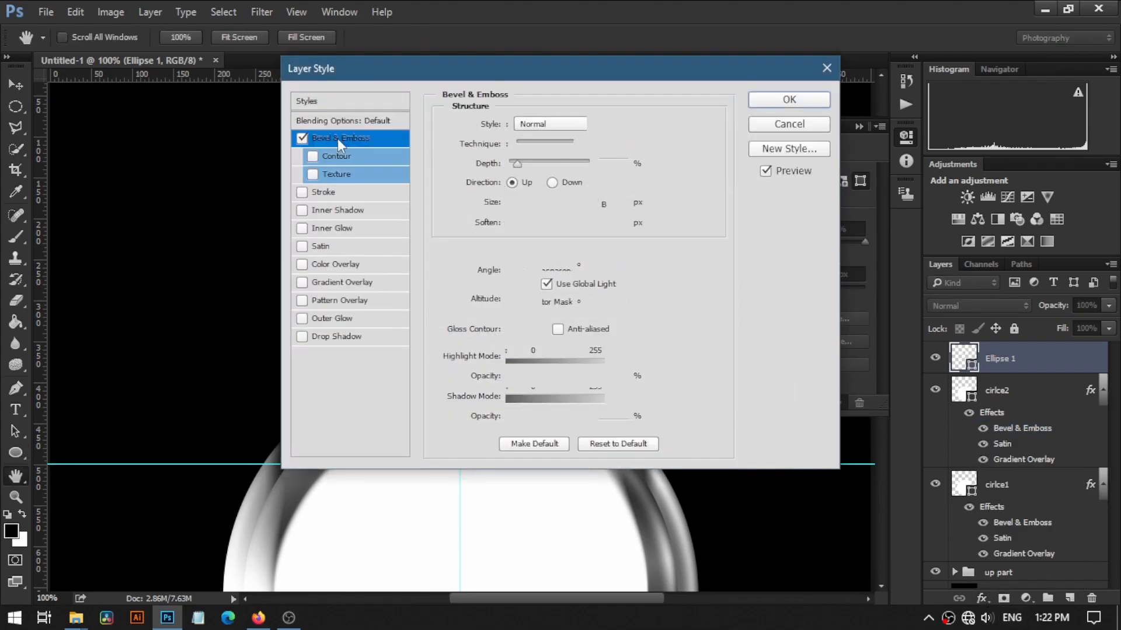
{"action": "left_click_drag", "start_coordinate": [490, 69], "coordinate": [799, 154]}
{"action": "left_click_drag", "start_coordinate": [818, 288], "coordinate": [836, 311]}
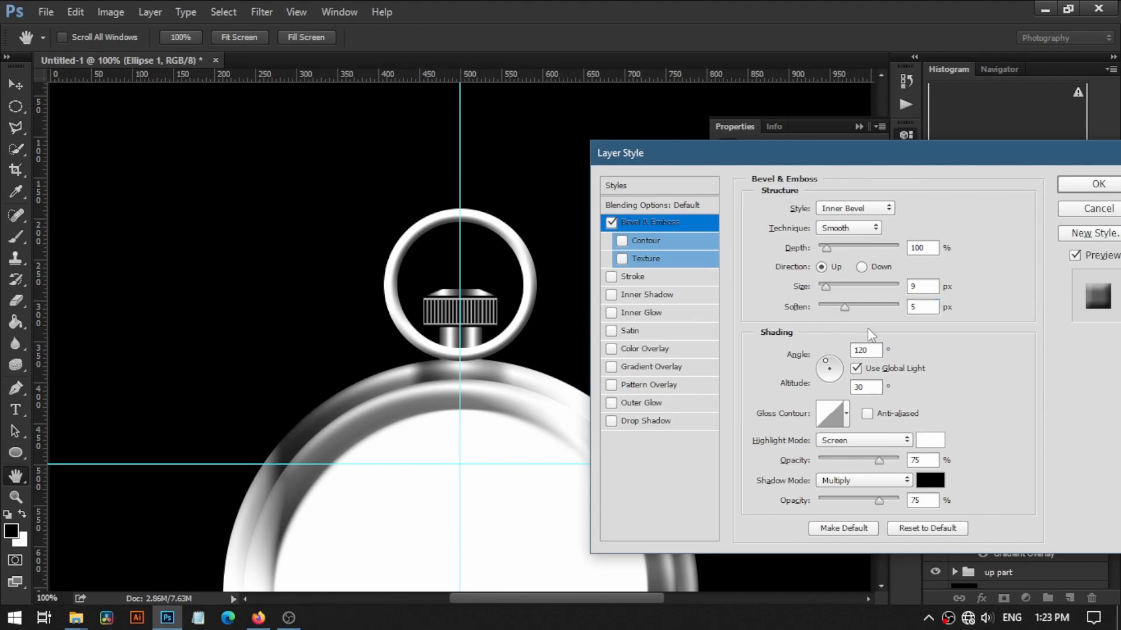
- Give the ring's bevel the double-ring gloss contour, with size 8 px and soften 1 px, and apply the style
{"action": "left_click", "coordinate": [846, 414]}
{"action": "left_click", "coordinate": [808, 482]}
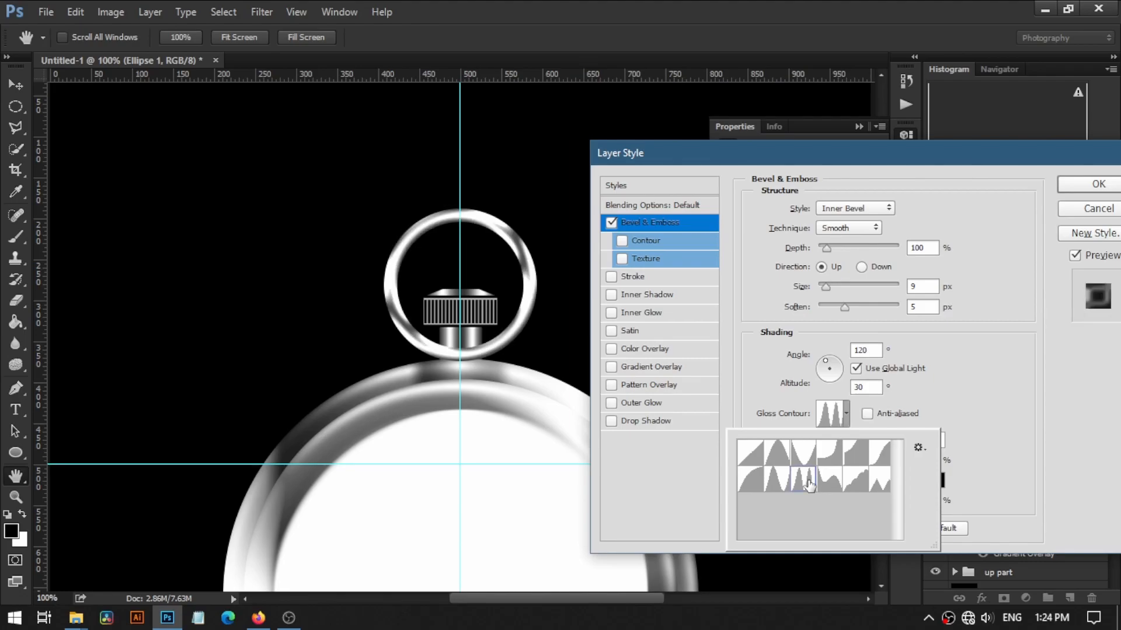
{"action": "left_click", "coordinate": [933, 377]}
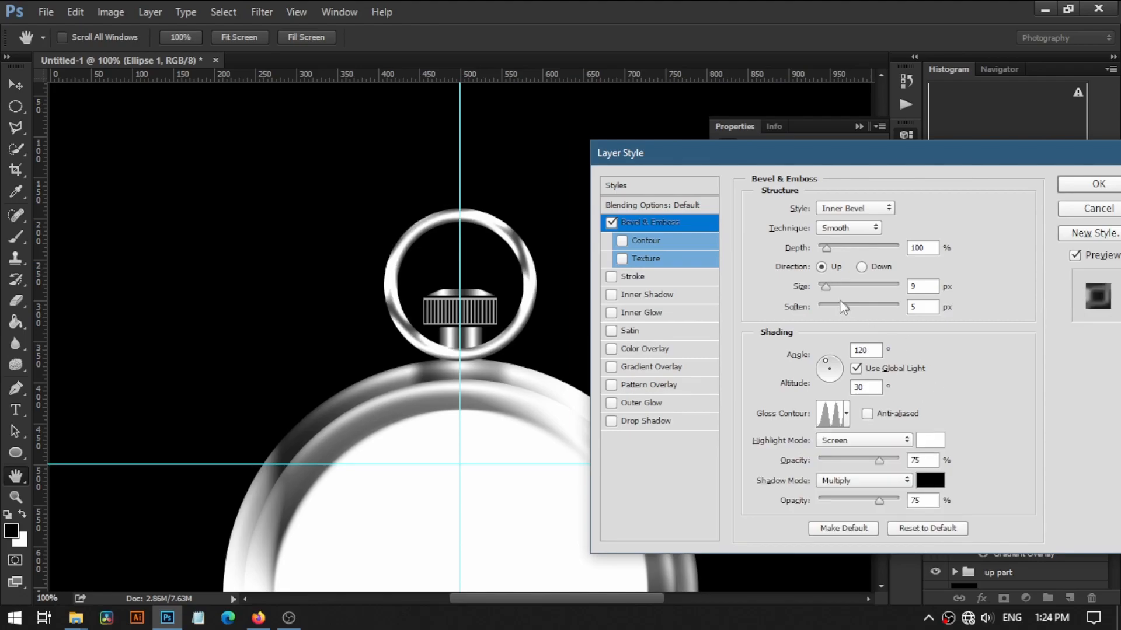
{"action": "mouse_move", "coordinate": [828, 286]}
{"action": "left_mouse_down"}
{"action": "mouse_move", "coordinate": [842, 286]}
{"action": "mouse_move", "coordinate": [821, 286]}
{"action": "mouse_move", "coordinate": [856, 310]}
{"action": "mouse_move", "coordinate": [825, 307]}
{"action": "mouse_move", "coordinate": [825, 291]}
{"action": "left_mouse_up"}
{"action": "left_click", "coordinate": [823, 287]}
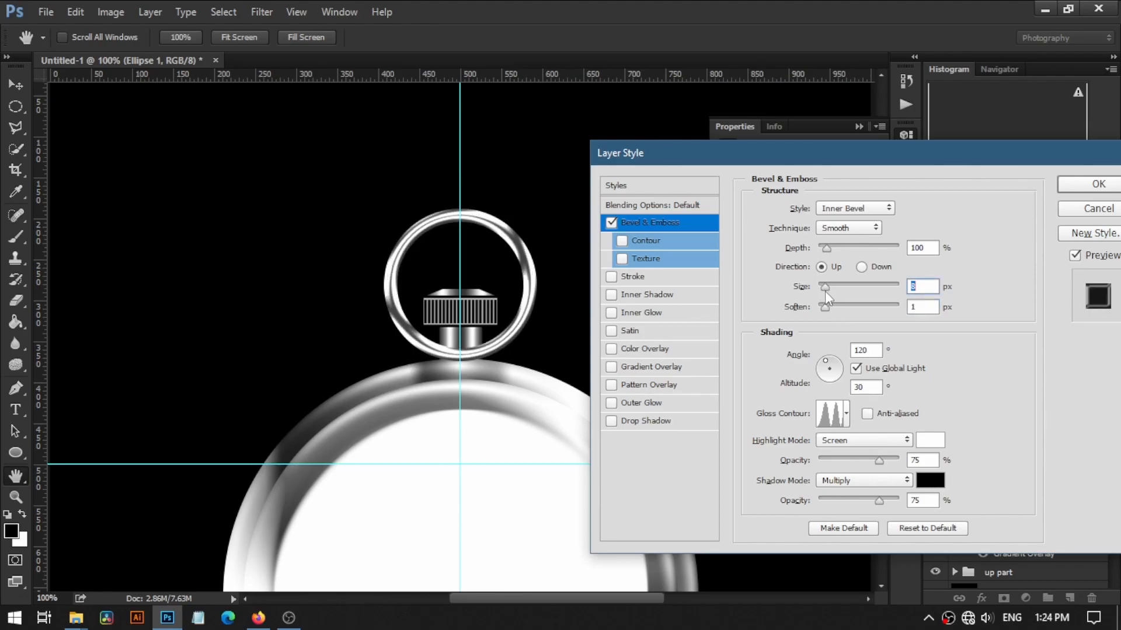
{"action": "left_click", "coordinate": [1071, 184]}
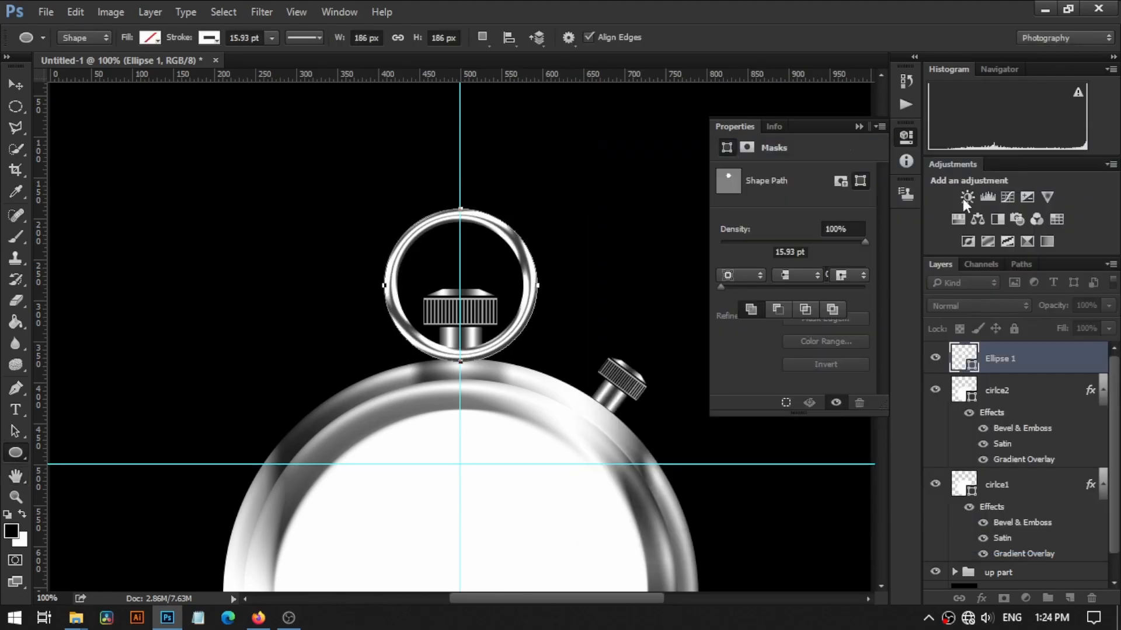
- Move the Ellipse 1 ring to the bottom of the "up part" group, behind the crown, and select it there
{"action": "key", "text": "v"}
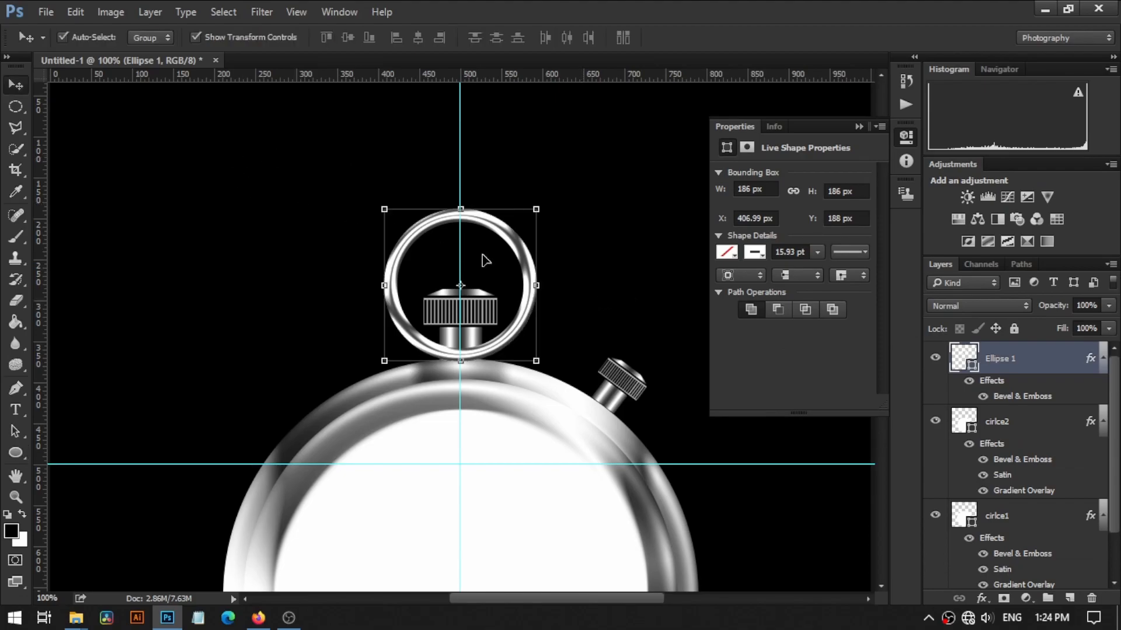
{"action": "left_click_drag", "start_coordinate": [1026, 364], "coordinate": [1016, 585]}
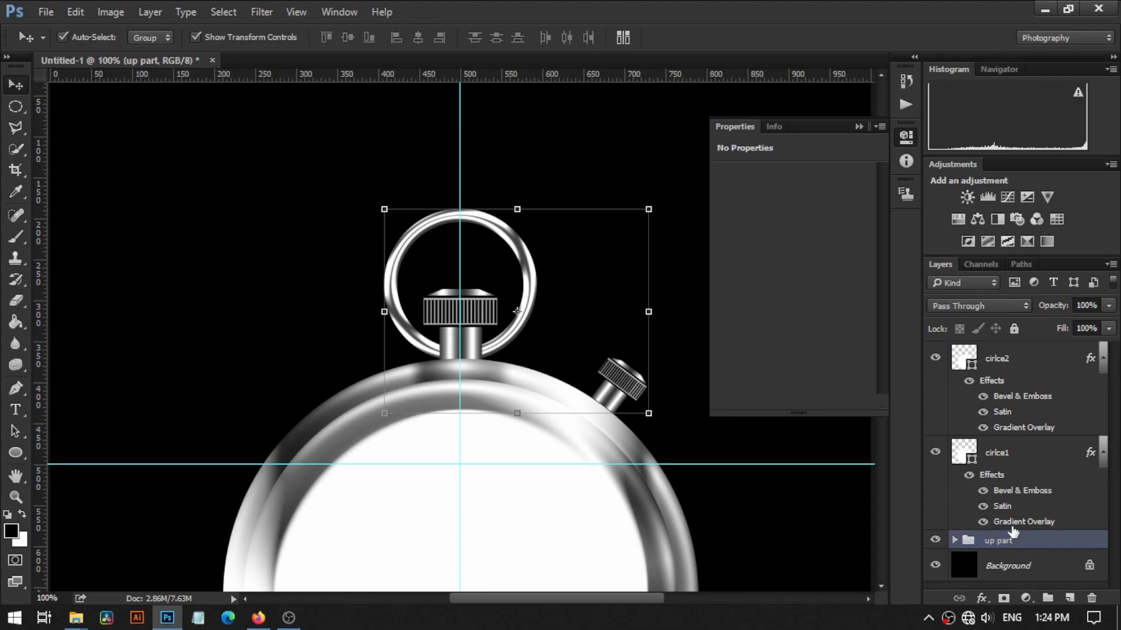
{"action": "left_click", "coordinate": [955, 541]}
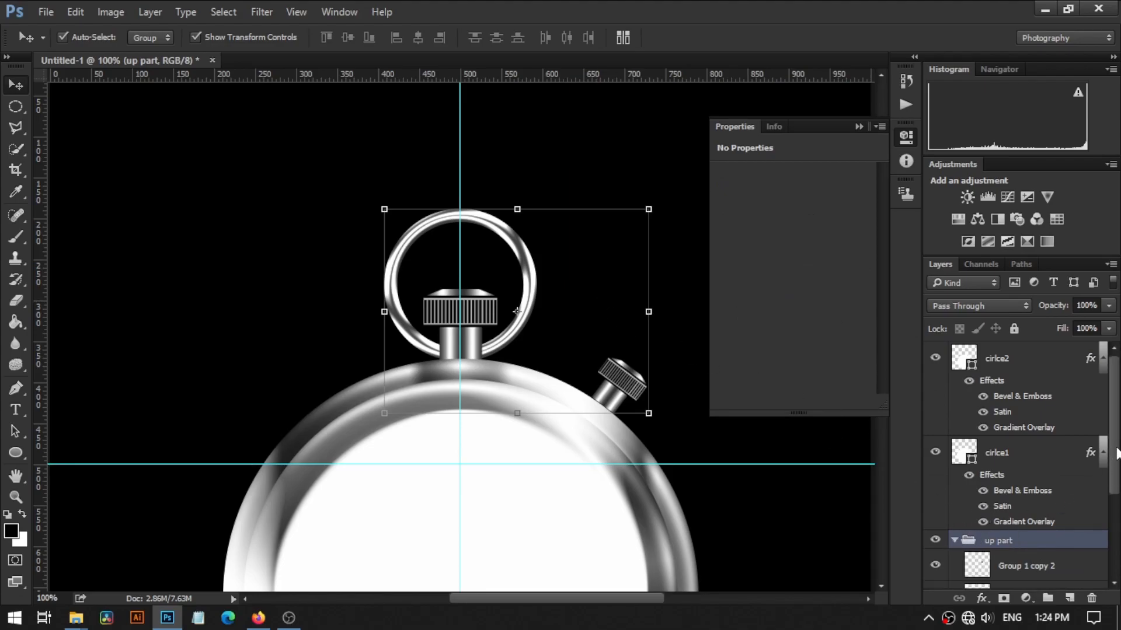
{"action": "scroll", "coordinate": [1015, 455], "scroll_direction": "down", "scroll_amount": 3}
{"action": "left_click", "coordinate": [935, 428]}
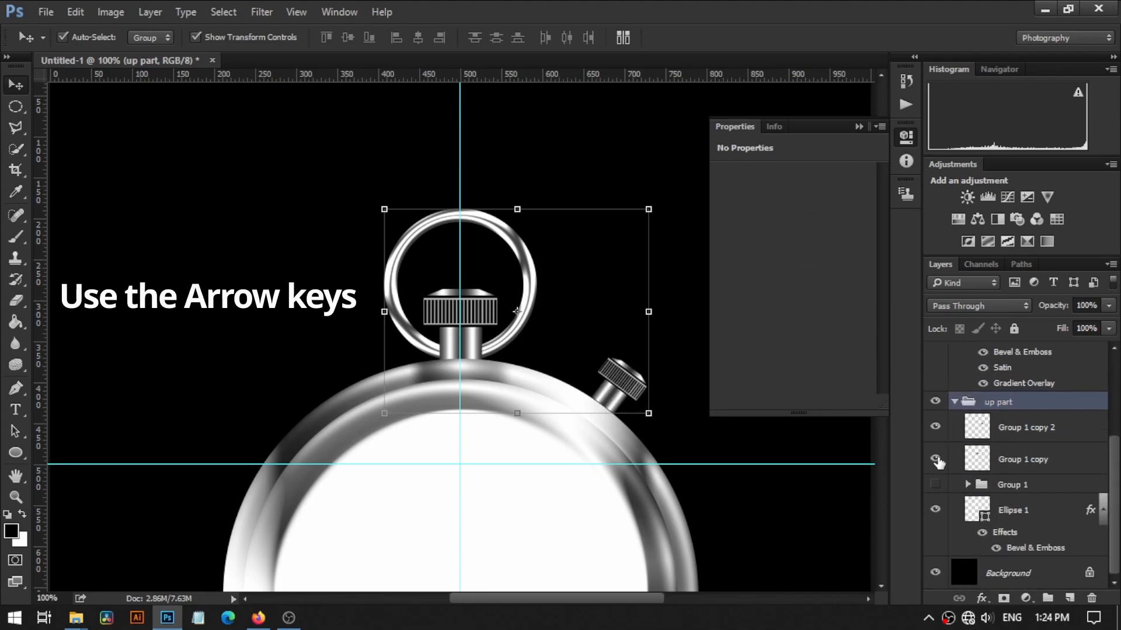
{"action": "left_click", "coordinate": [1004, 513]}
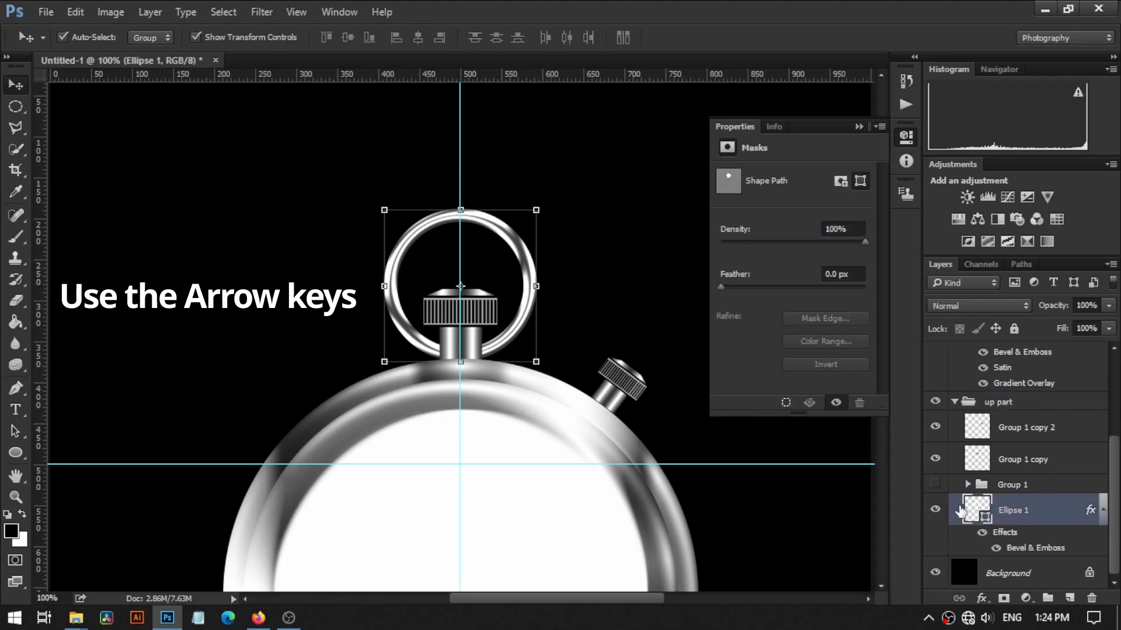
- Nudge the Ellipse 1 ring slightly downward behind the crown, deselect it and check the whole stopwatch
{"action": "key", "text": "Down"}
{"action": "key", "text": "Down"}
{"action": "key", "text": "Down"}
{"action": "key", "text": "Down"}
{"action": "key", "text": "Down"}
{"action": "key", "text": "Down"}
{"action": "key", "text": "Down"}
{"action": "key", "text": "Down"}
{"action": "key", "text": "Down"}
{"action": "left_click", "coordinate": [601, 257]}
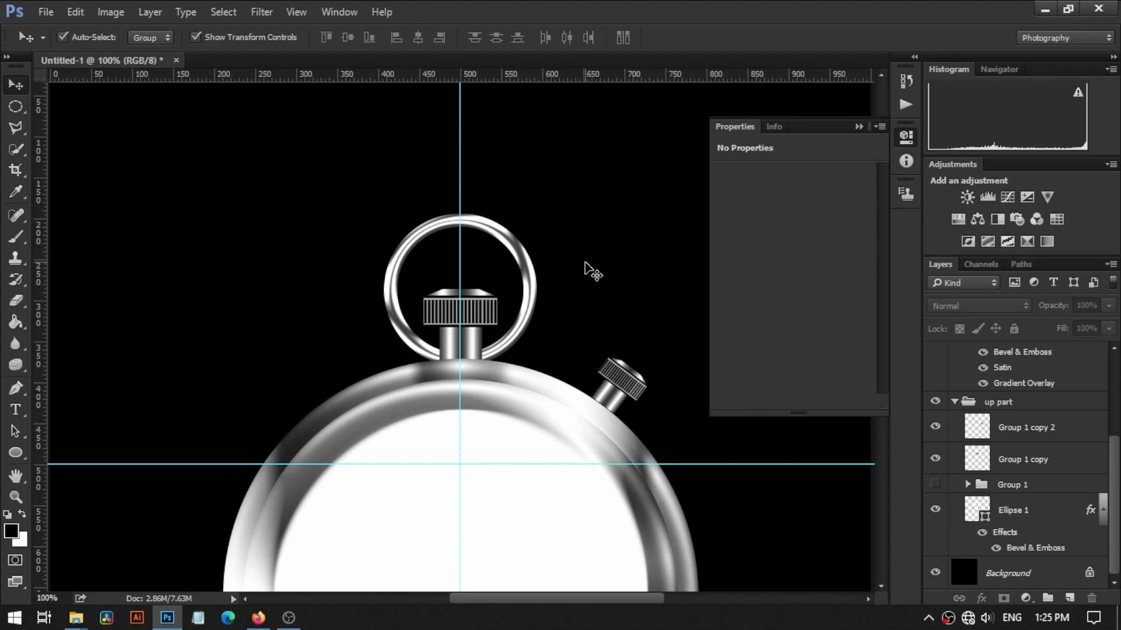
{"action": "key", "text": "ctrl+0"}
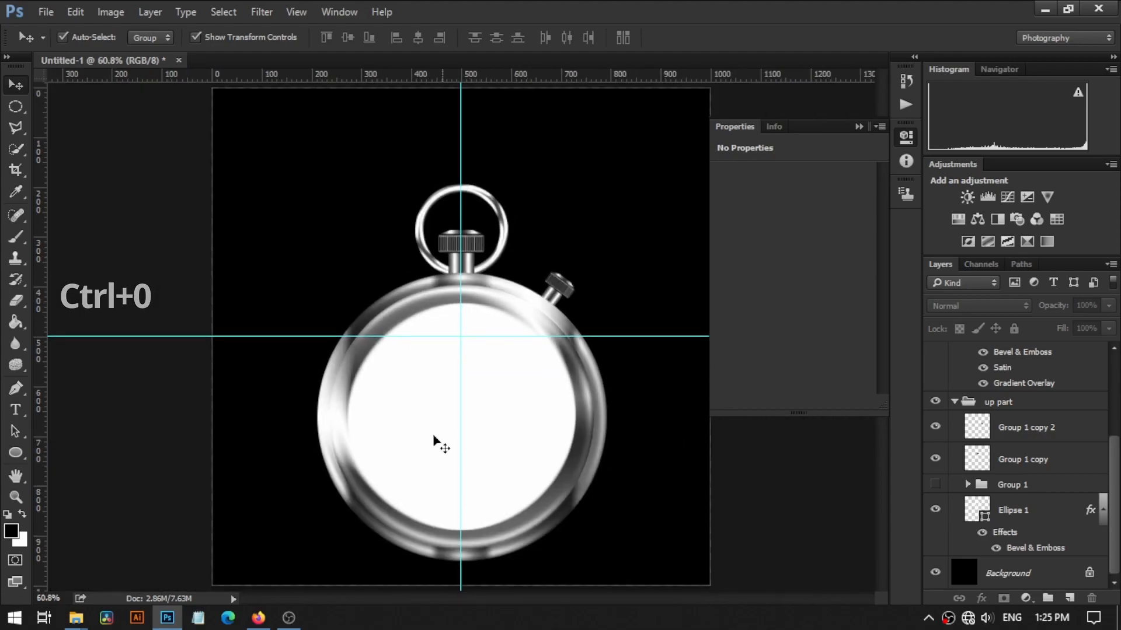
- Open the clock face image scr7-ring3-dial.gif from its folder as a separate document
{"action": "left_click", "coordinate": [79, 617]}
{"action": "left_click", "coordinate": [88, 558]}
{"action": "left_click_drag", "start_coordinate": [312, 283], "coordinate": [681, 67]}
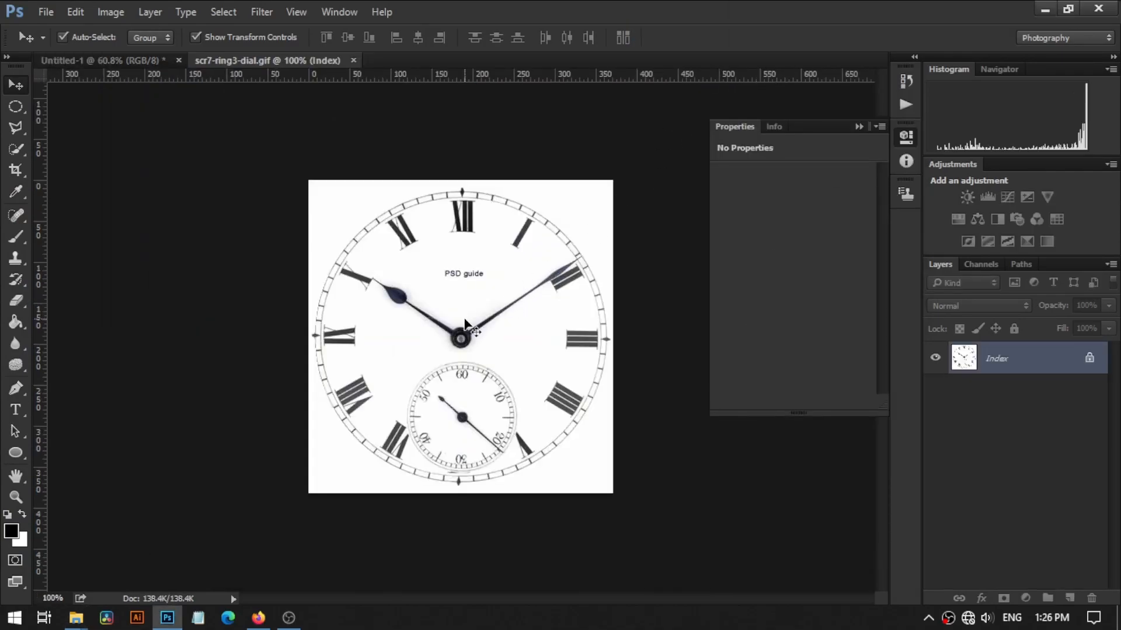
- Select the round dial with a circular marquee centred on the hands, copy it and paste it into the Untitled-1 stopwatch document
{"action": "key", "text": "m"}
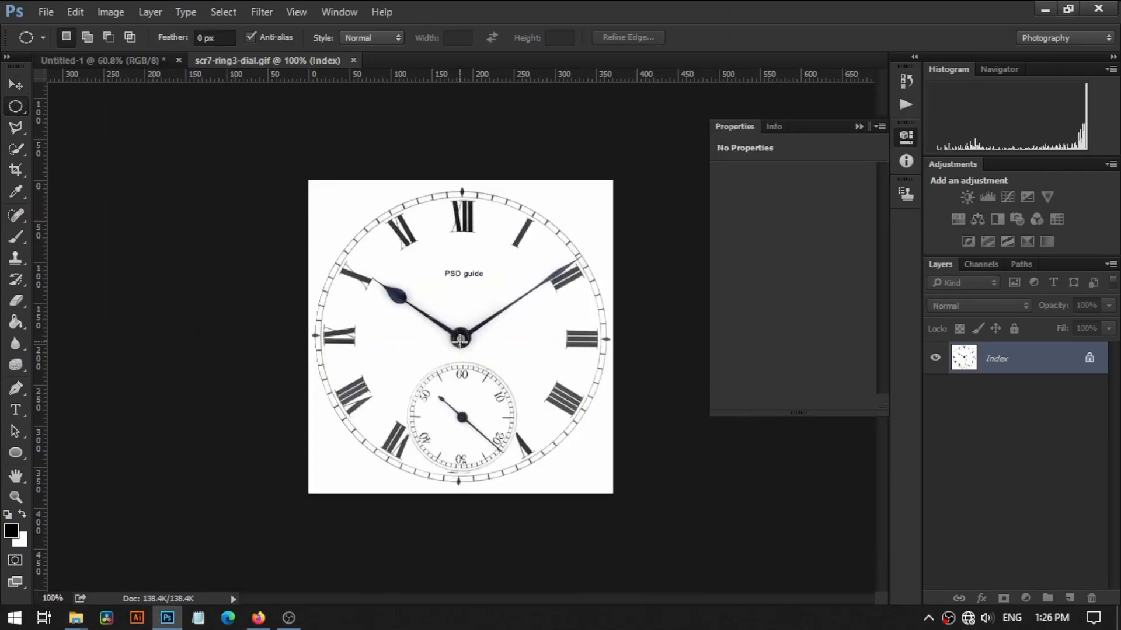
{"action": "left_click_drag", "start_coordinate": [461, 338], "coordinate": [615, 452]}
{"action": "key", "text": "ctrl+c"}
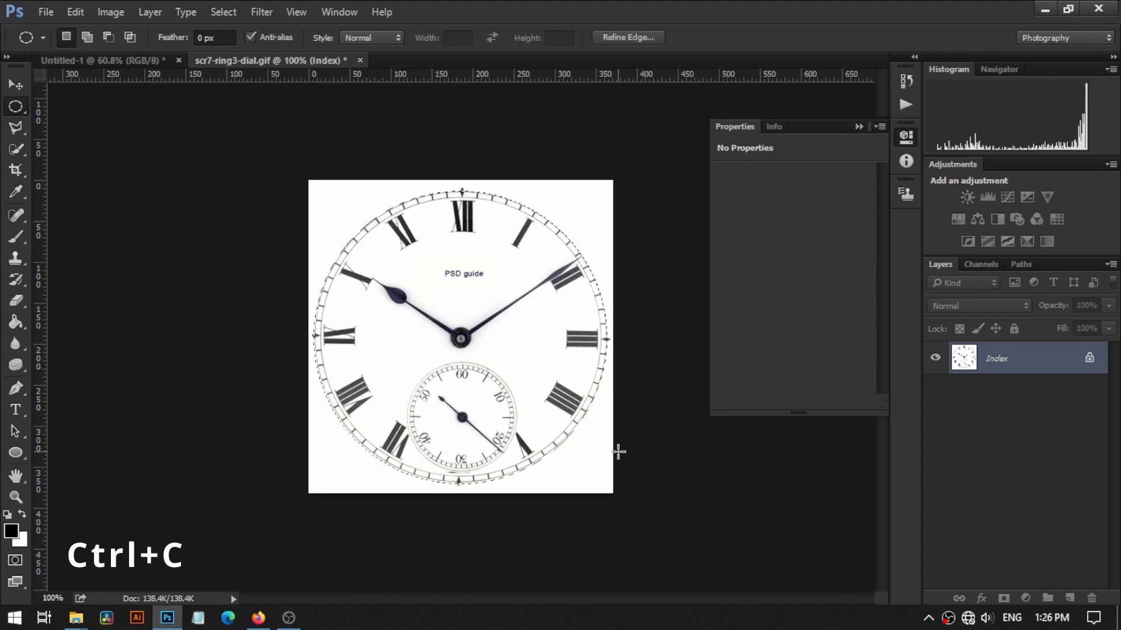
{"action": "key", "text": "ctrl+Tab"}
{"action": "key", "text": "ctrl+v"}
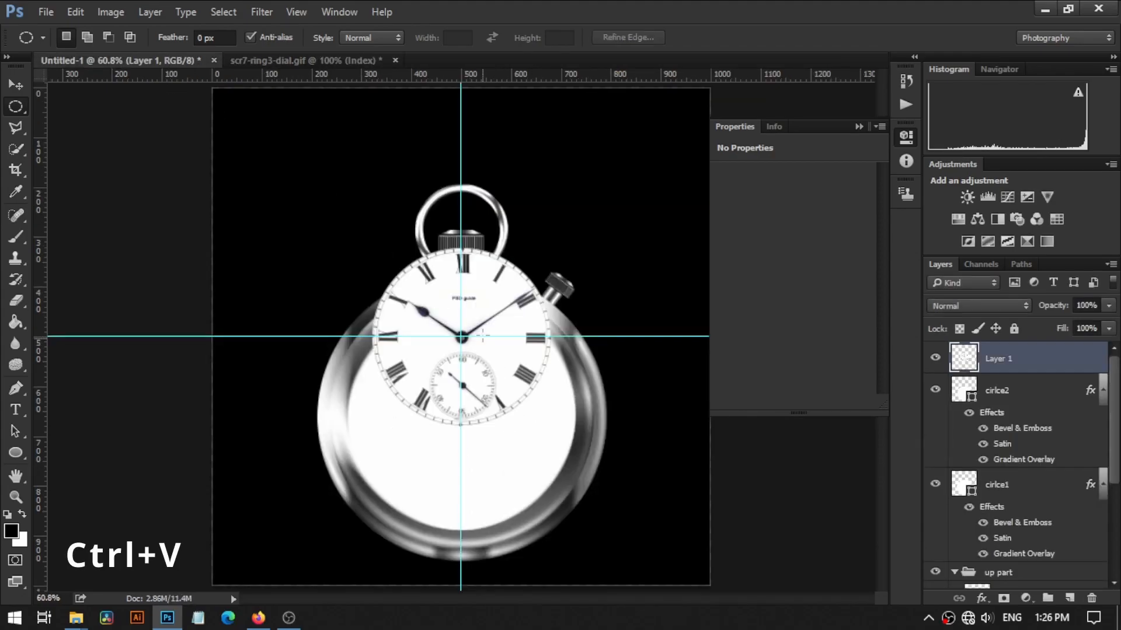
- Move the pasted dial onto the white stopwatch face and scale it proportionally from the centre until it fills the face
{"action": "key", "text": "v"}
{"action": "left_click_drag", "start_coordinate": [483, 296], "coordinate": [483, 379]}
{"action": "left_click_drag", "start_coordinate": [550, 506], "coordinate": [576, 530]}
{"action": "key", "text": "Return"}
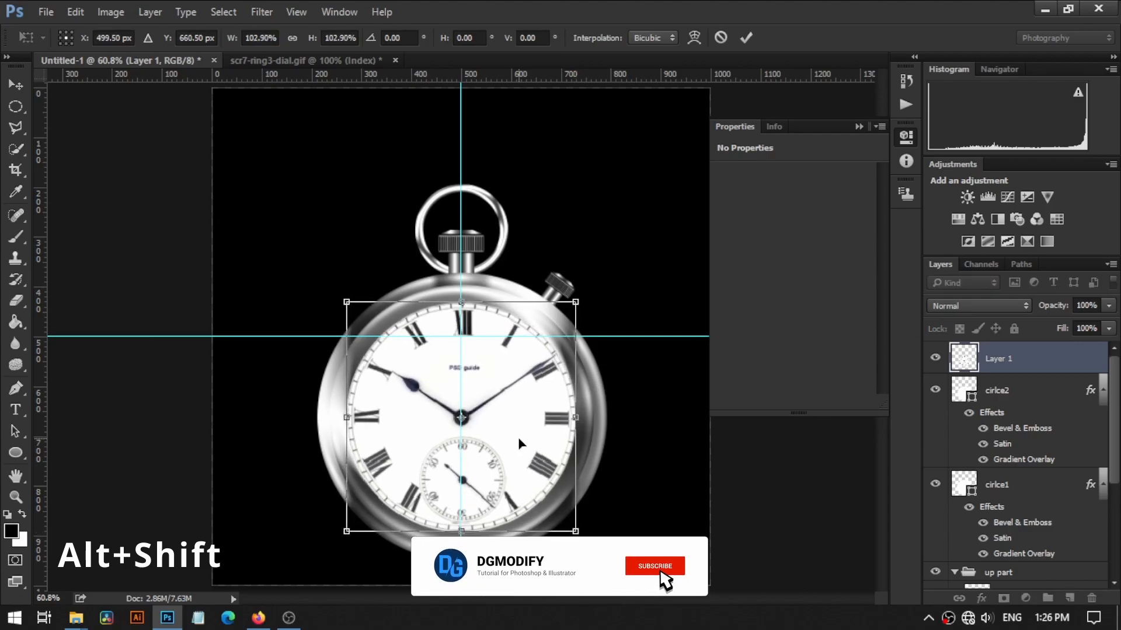
{"action": "key", "text": "Return"}
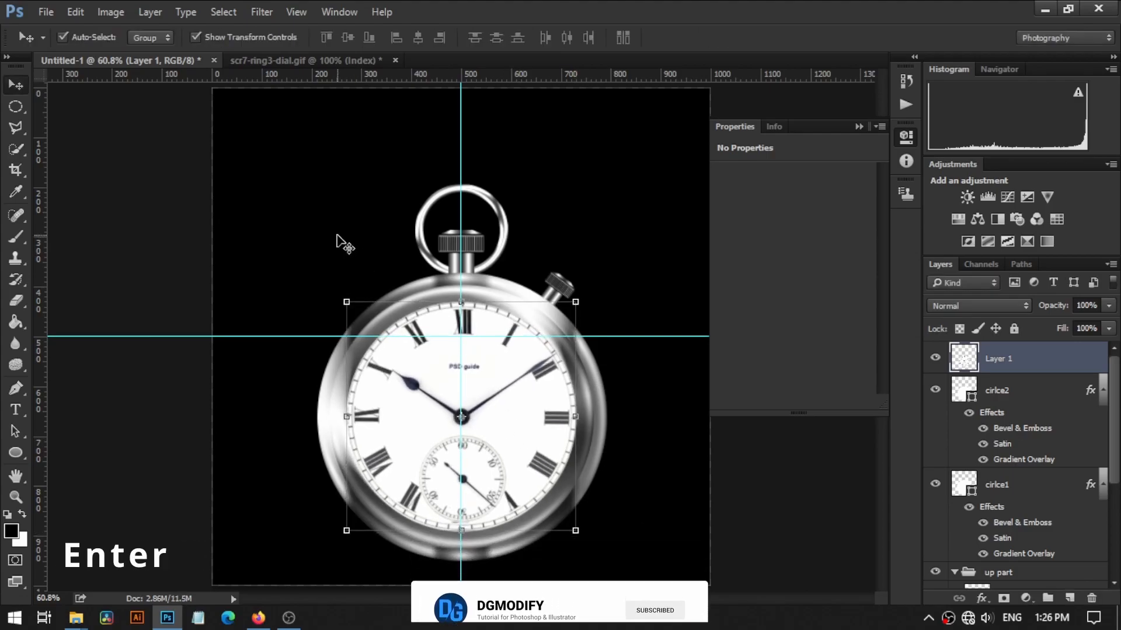
- Select all stopwatch parts together, move them straight up until the dial centre meets the horizontal guide, and deselect
{"action": "left_click", "coordinate": [319, 231]}
{"action": "left_click_drag", "start_coordinate": [270, 188], "coordinate": [648, 523]}
{"action": "left_click_drag", "start_coordinate": [520, 457], "coordinate": [519, 380]}
{"action": "left_click_drag", "start_coordinate": [519, 379], "coordinate": [519, 375]}
{"action": "left_click", "coordinate": [643, 428]}
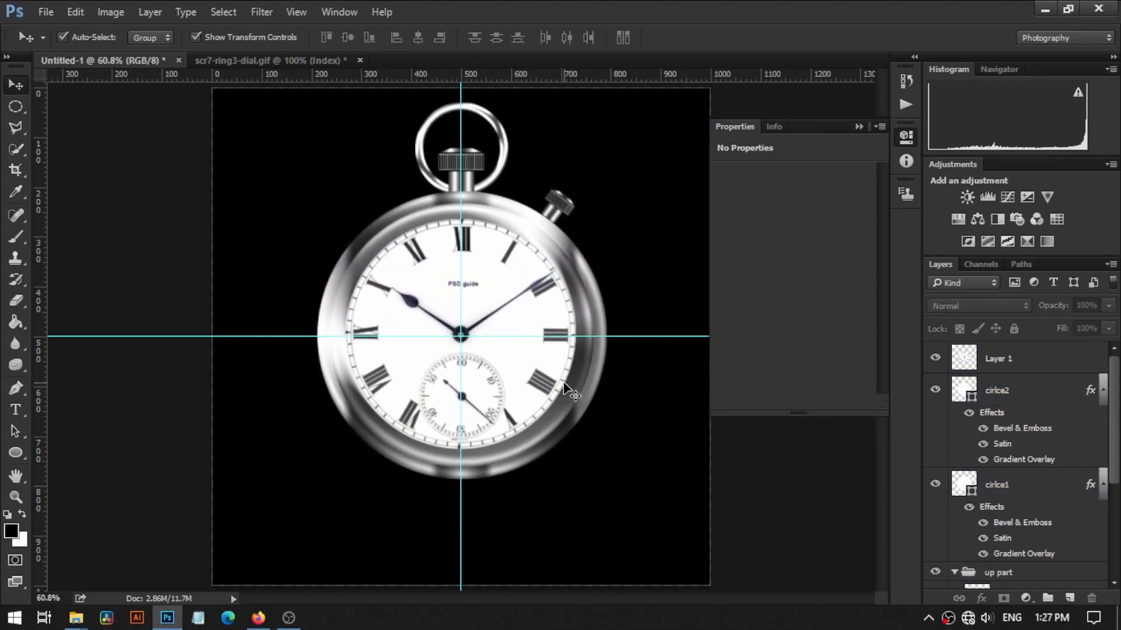
- Add a black Multiply Inner Shadow to the Layer 1 dial with a distance of 28 px
{"action": "left_click", "coordinate": [516, 367]}
{"action": "left_click", "coordinate": [989, 595]}
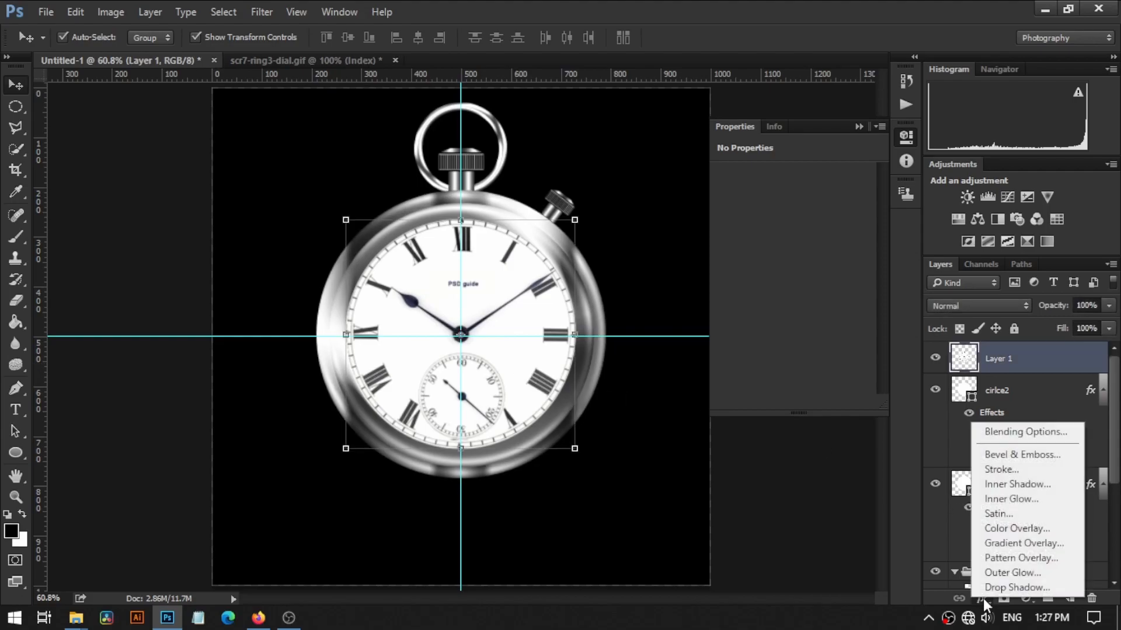
{"action": "left_click", "coordinate": [1018, 431]}
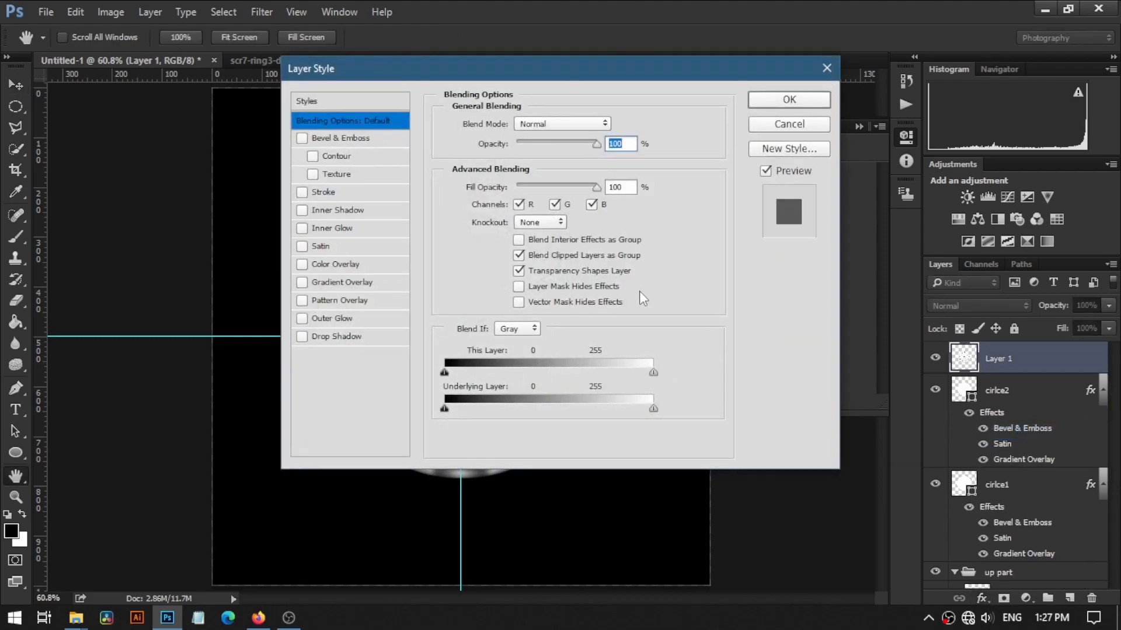
{"action": "left_click", "coordinate": [380, 209]}
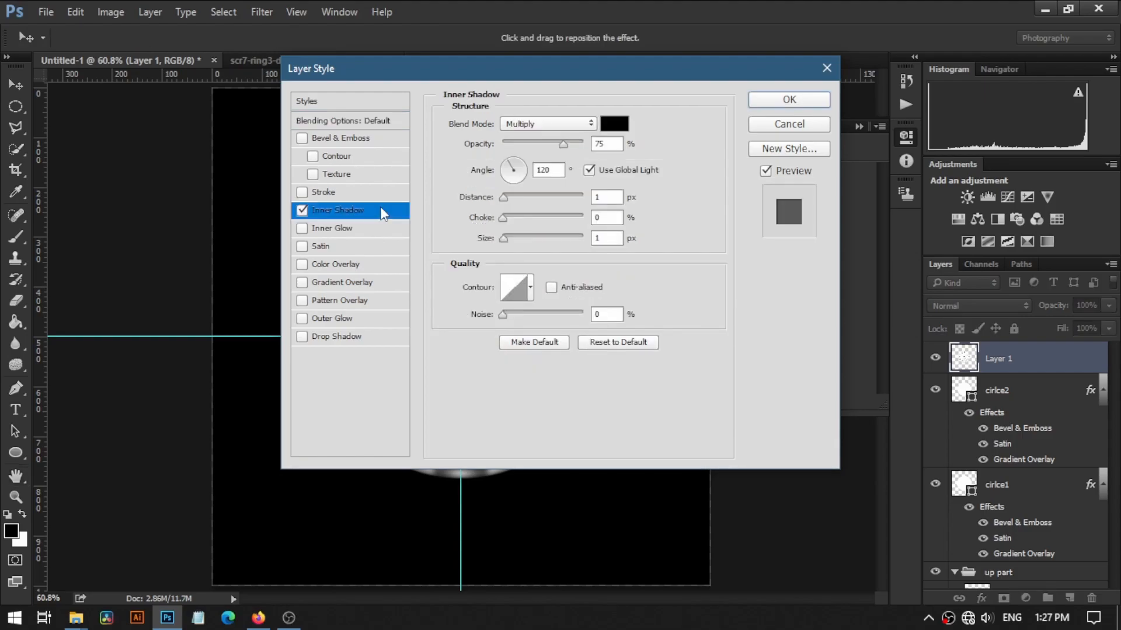
{"action": "left_click_drag", "start_coordinate": [519, 78], "coordinate": [850, 144]}
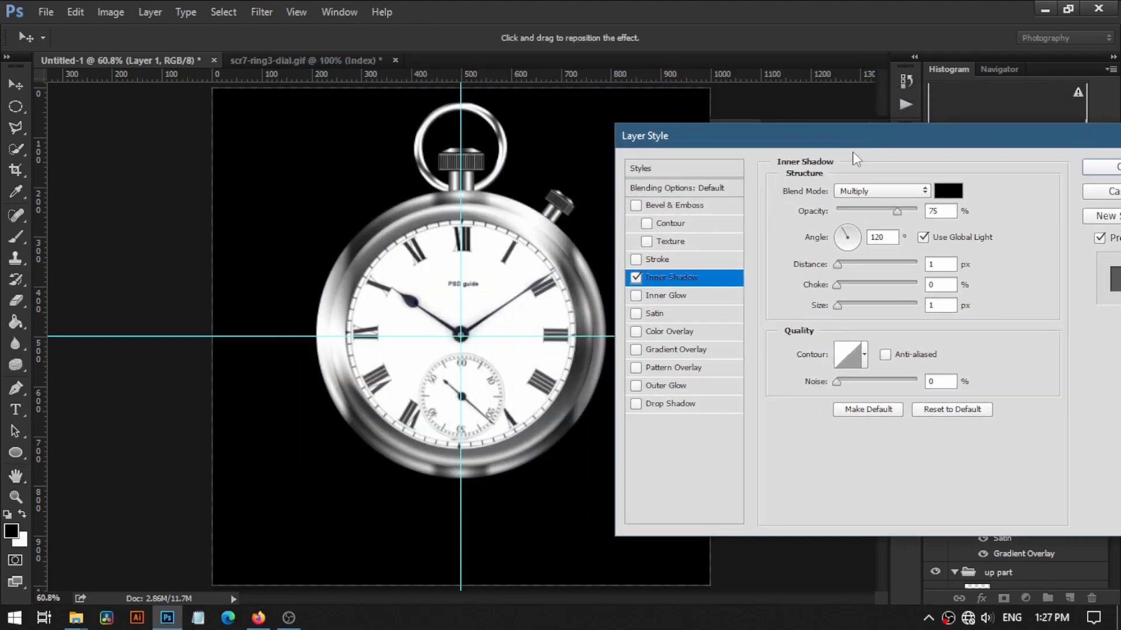
{"action": "left_click_drag", "start_coordinate": [835, 266], "coordinate": [859, 268]}
{"action": "left_click", "coordinate": [948, 191]}
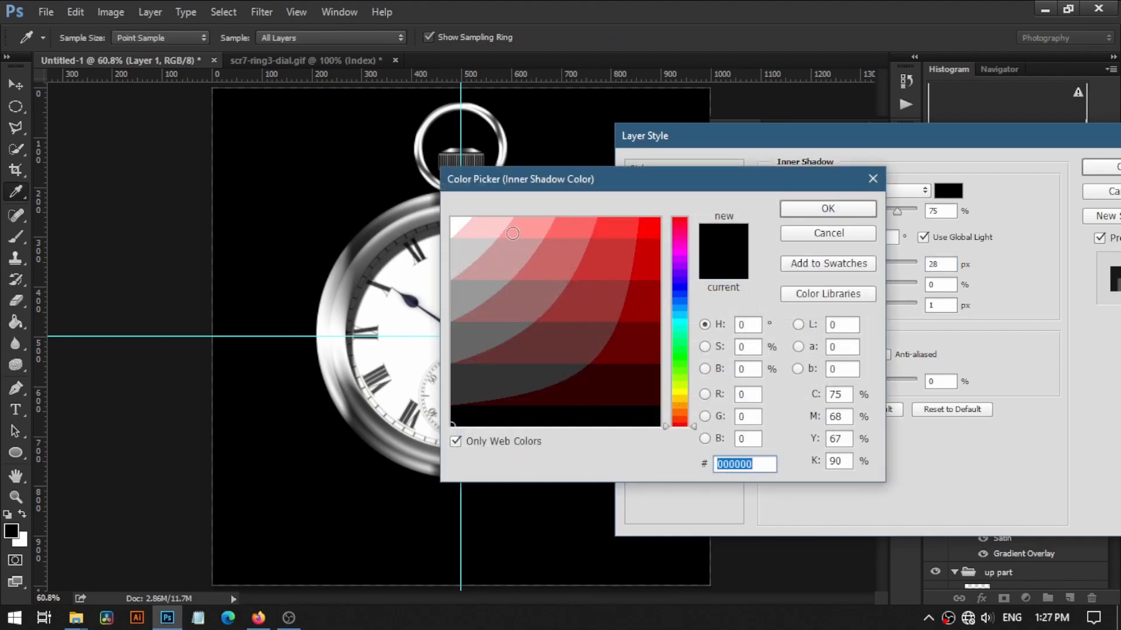
{"action": "left_click", "coordinate": [839, 211]}
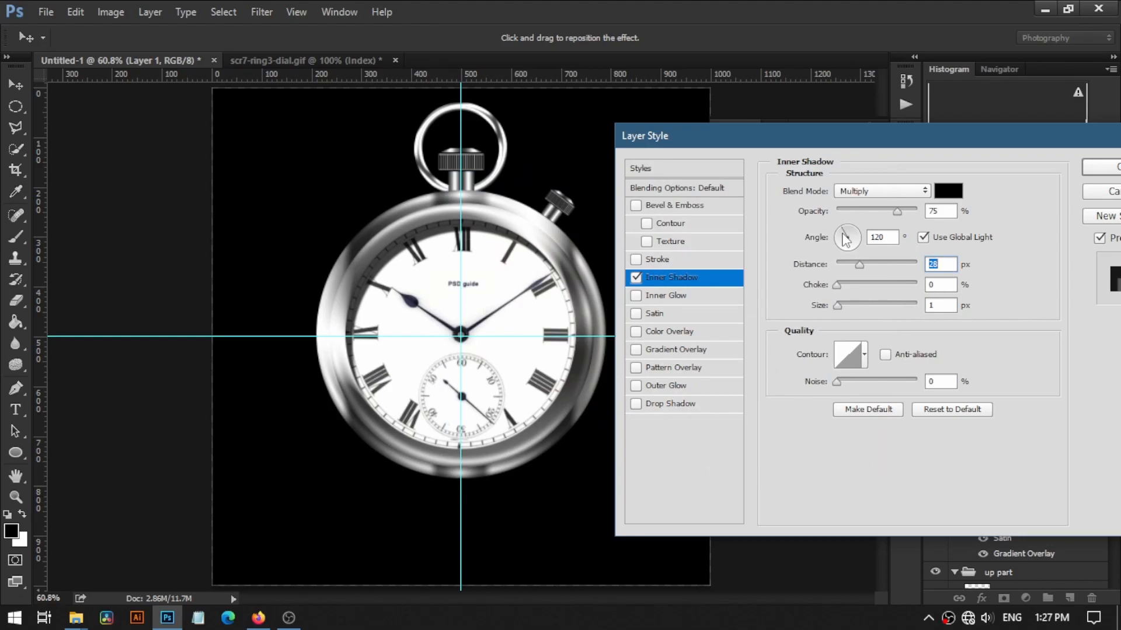
- Set the dial's inner shadow to distance 21 px, choke 0% and size 27 px, and apply the style
{"action": "left_click_drag", "start_coordinate": [836, 288], "coordinate": [862, 293]}
{"action": "left_click_drag", "start_coordinate": [944, 265], "coordinate": [849, 307]}
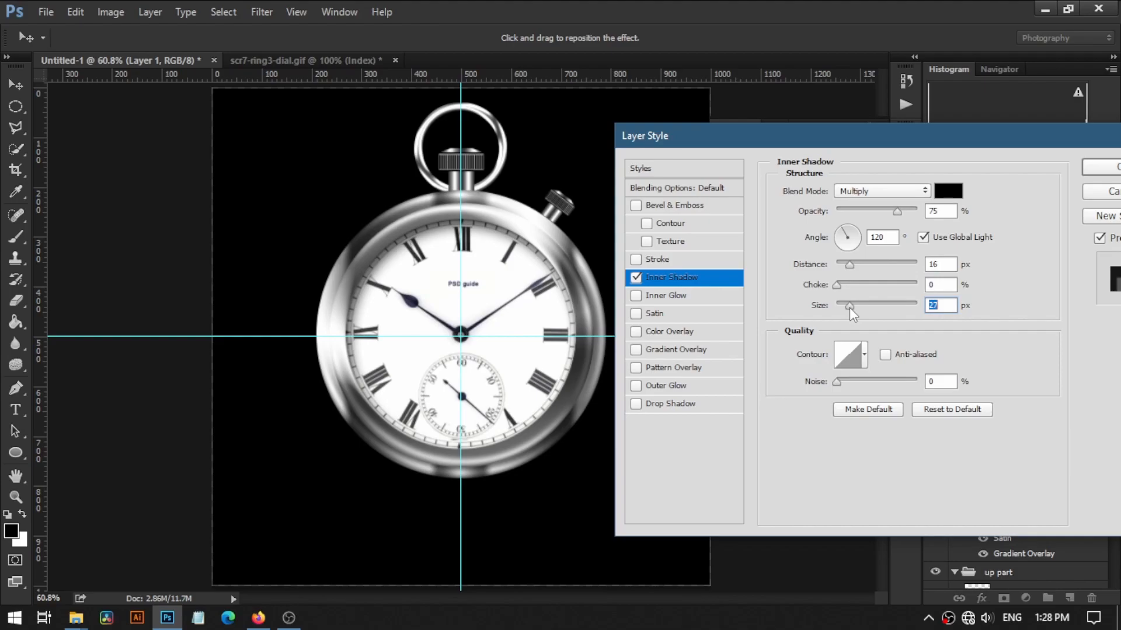
{"action": "left_click_drag", "start_coordinate": [846, 268], "coordinate": [854, 270]}
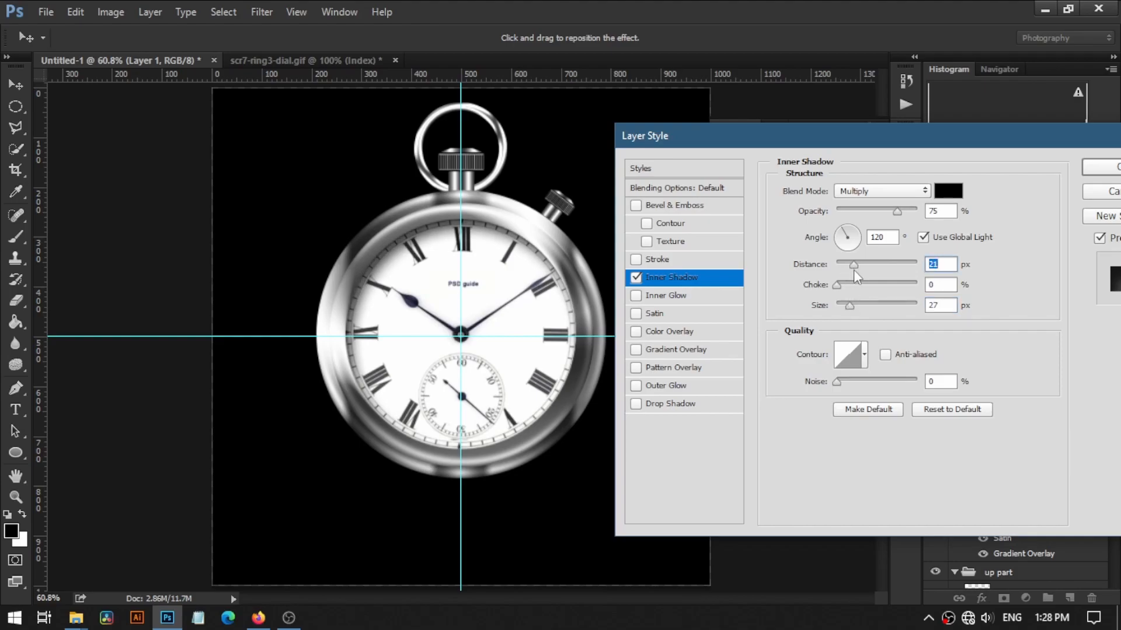
{"action": "left_click", "coordinate": [1103, 170]}
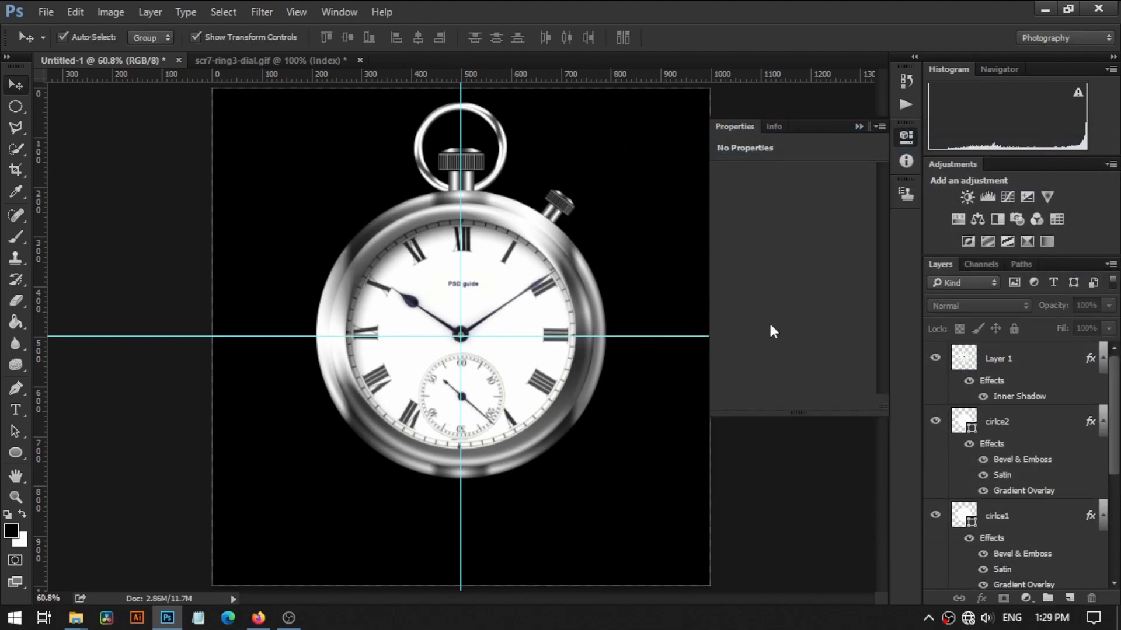
- Start a Pen shape above Layer 1 along the dial's left rim, from numeral VIII up to X, and fill it with white
{"action": "left_click", "coordinate": [859, 127]}
{"action": "left_click", "coordinate": [1002, 364]}
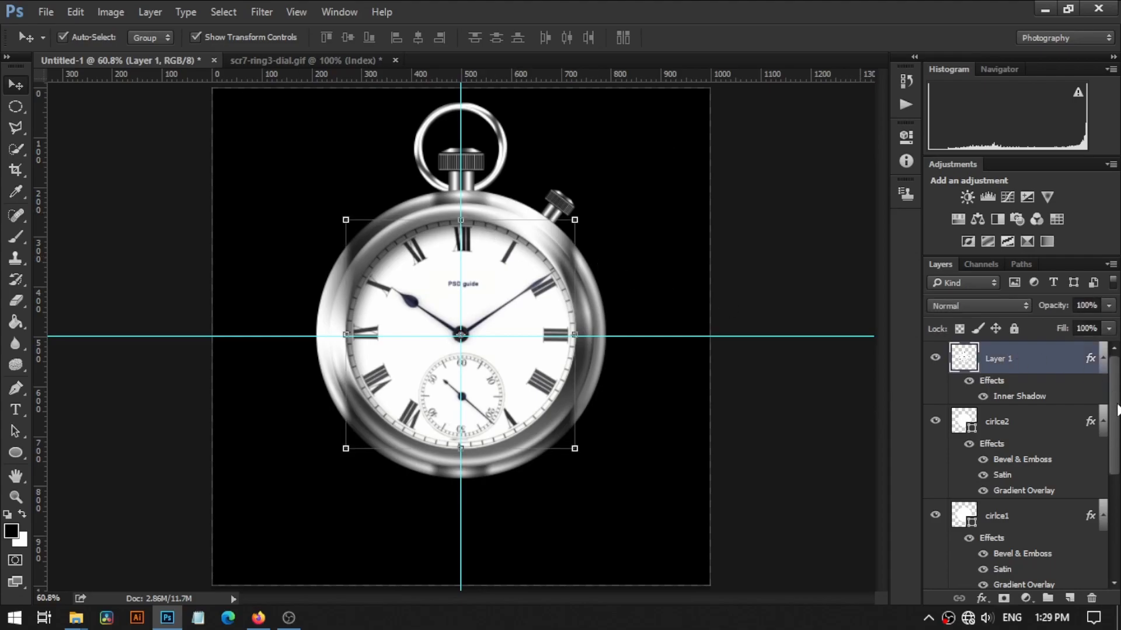
{"action": "left_click", "coordinate": [16, 389]}
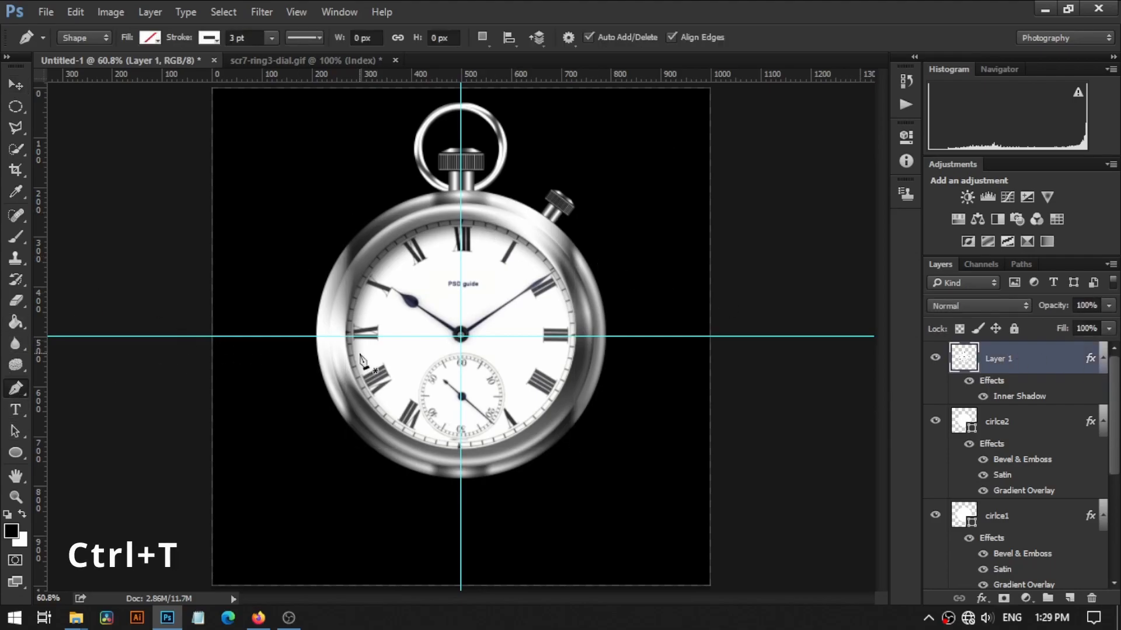
{"action": "key", "text": "z"}
{"action": "left_click", "coordinate": [366, 396]}
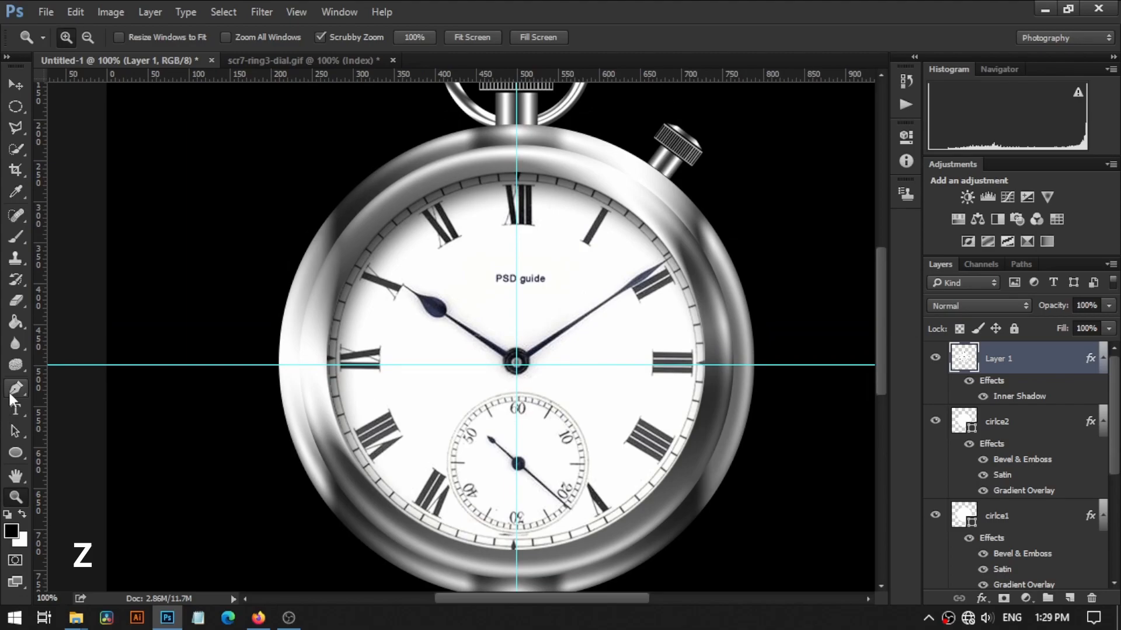
{"action": "left_click", "coordinate": [10, 395]}
{"action": "left_click", "coordinate": [357, 266]}
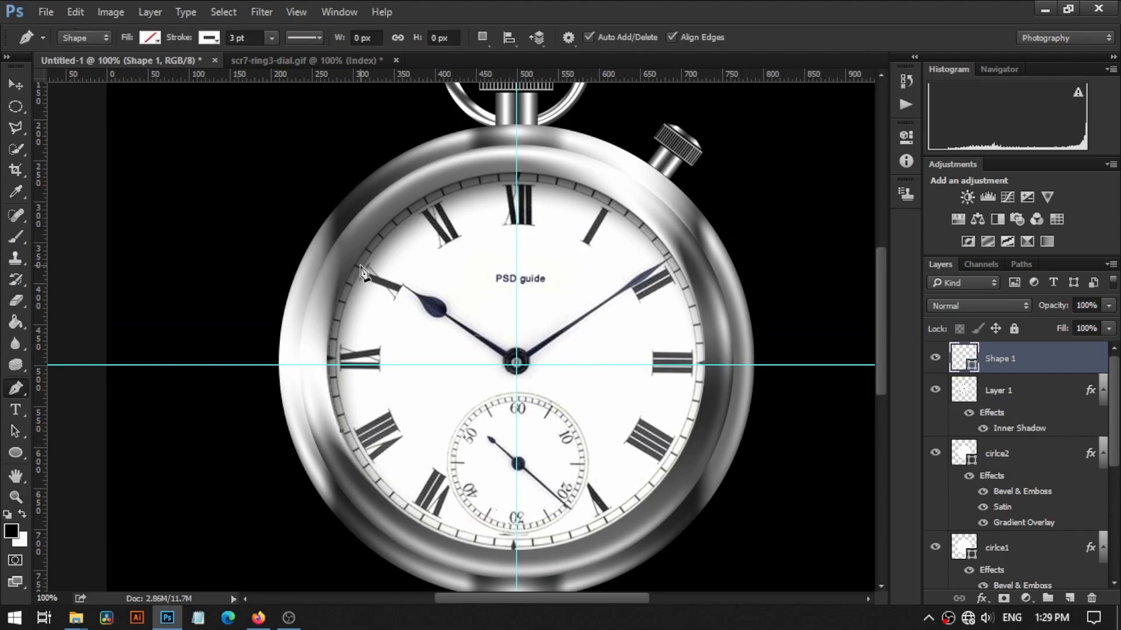
{"action": "mouse_move", "coordinate": [357, 263]}
{"action": "left_mouse_down"}
{"action": "mouse_move", "coordinate": [394, 245]}
{"action": "mouse_move", "coordinate": [415, 209]}
{"action": "mouse_move", "coordinate": [386, 229]}
{"action": "left_mouse_up"}
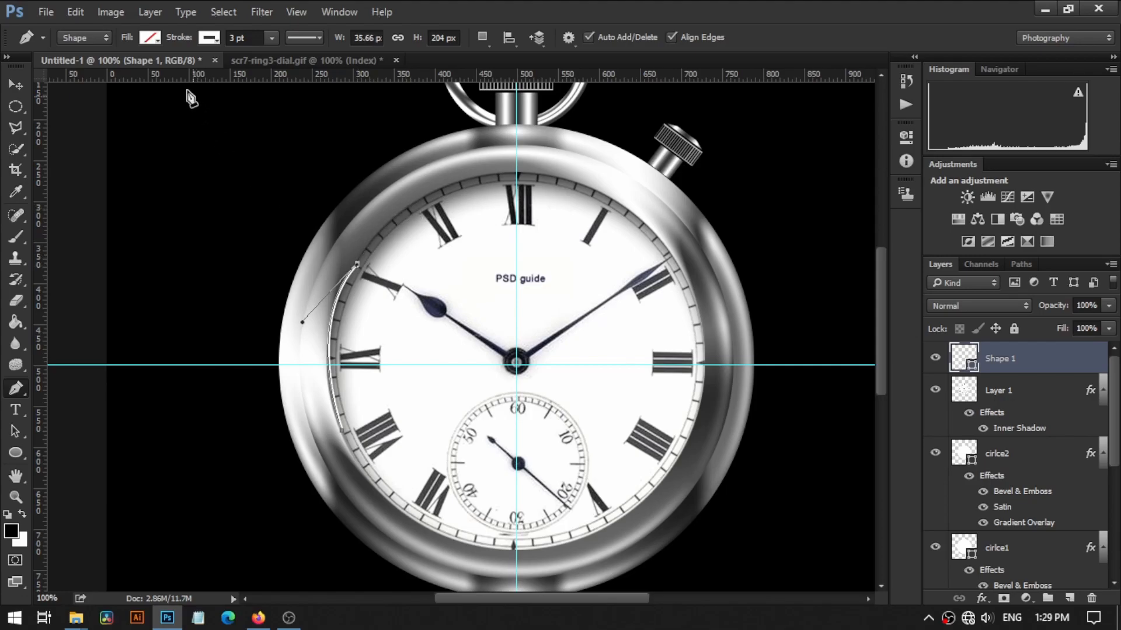
{"action": "left_click", "coordinate": [150, 38]}
{"action": "left_click", "coordinate": [139, 120]}
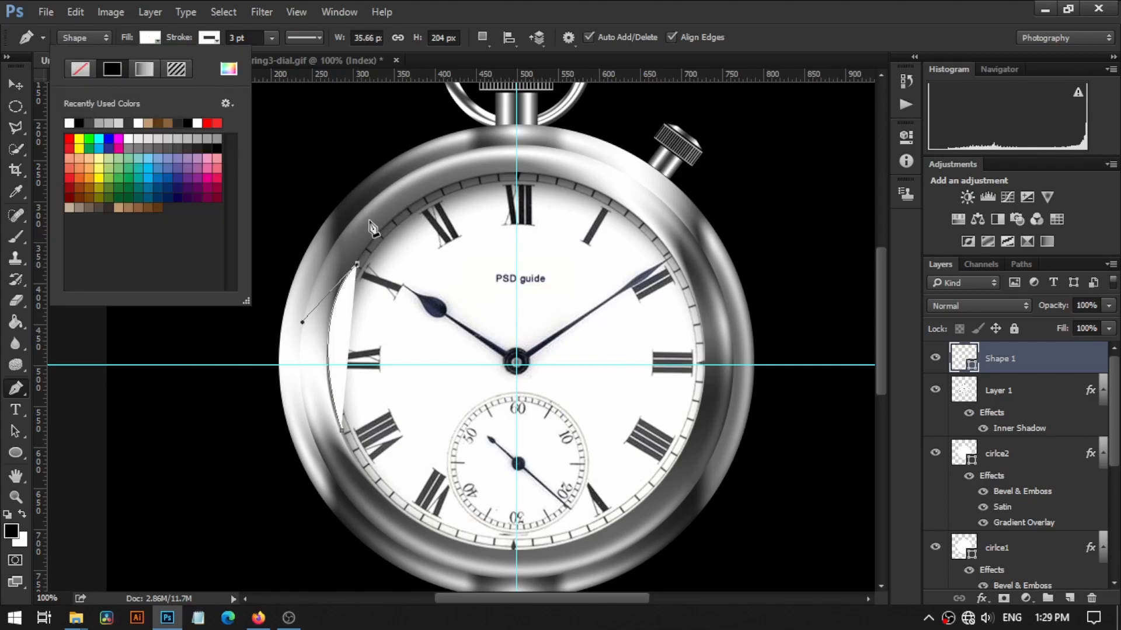
- Continue the white shape along the upper rim to just past XII and close it with an inner curve into a thin crescent
{"action": "left_click", "coordinate": [448, 196]}
{"action": "left_click_drag", "start_coordinate": [445, 187], "coordinate": [517, 174]}
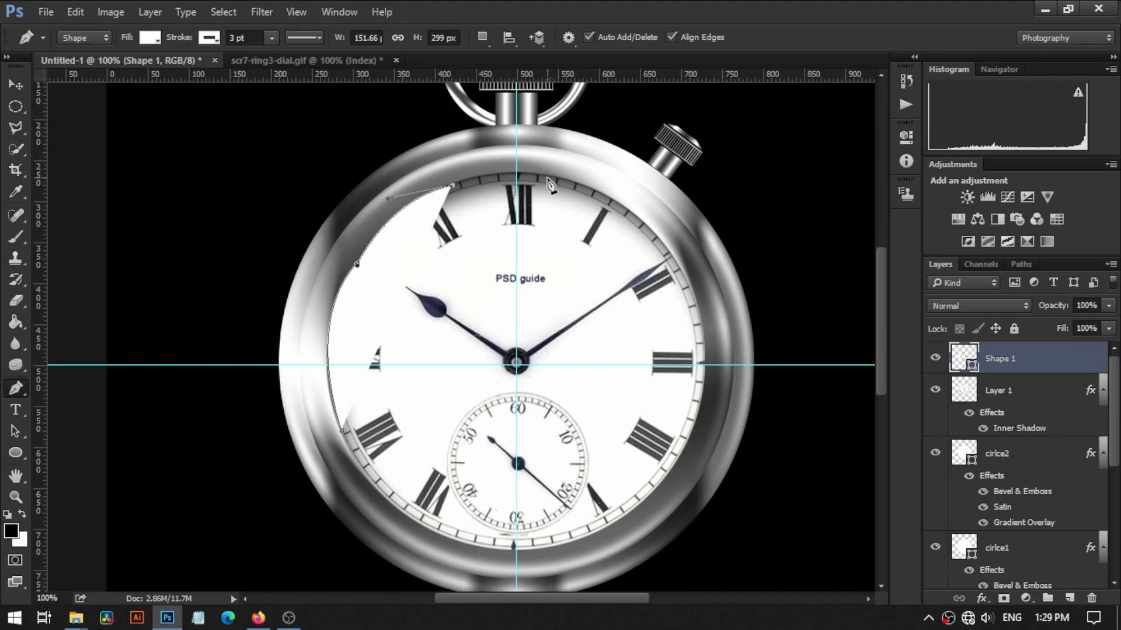
{"action": "left_click_drag", "start_coordinate": [555, 178], "coordinate": [608, 196]}
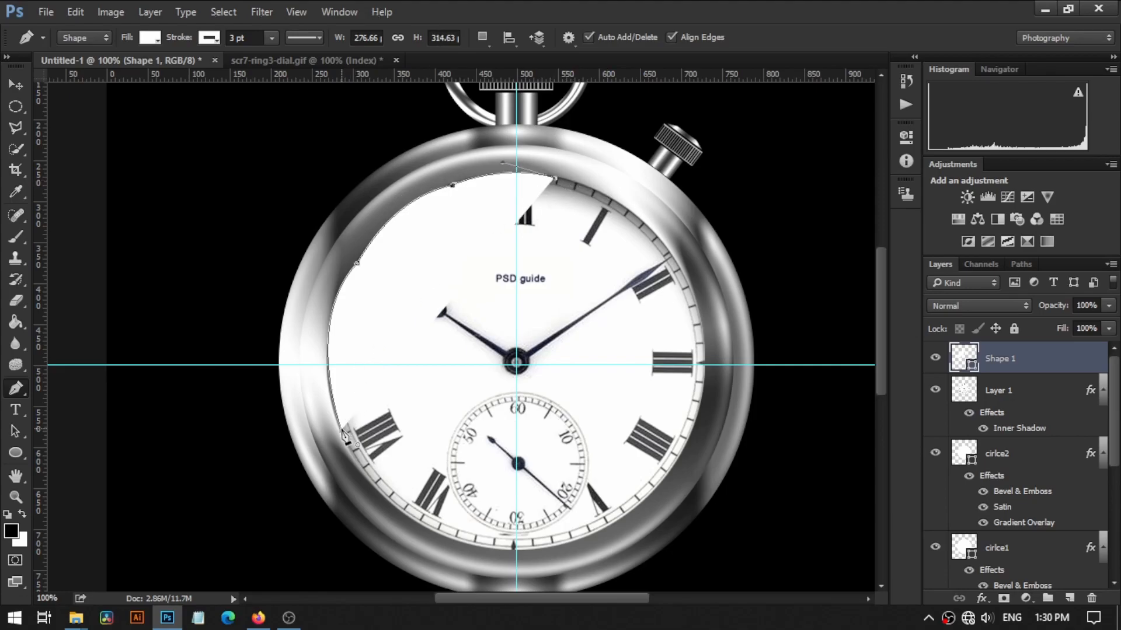
{"action": "scroll", "coordinate": [353, 575], "scroll_direction": "down", "scroll_amount": 3}
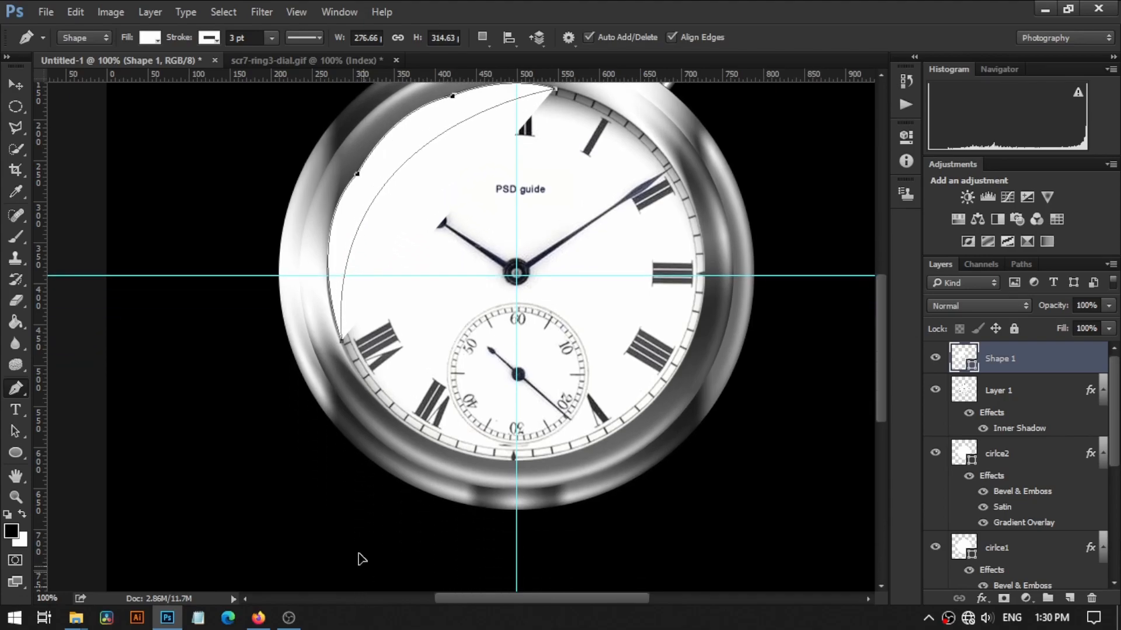
{"action": "scroll", "coordinate": [344, 584], "scroll_direction": "down", "scroll_amount": 1}
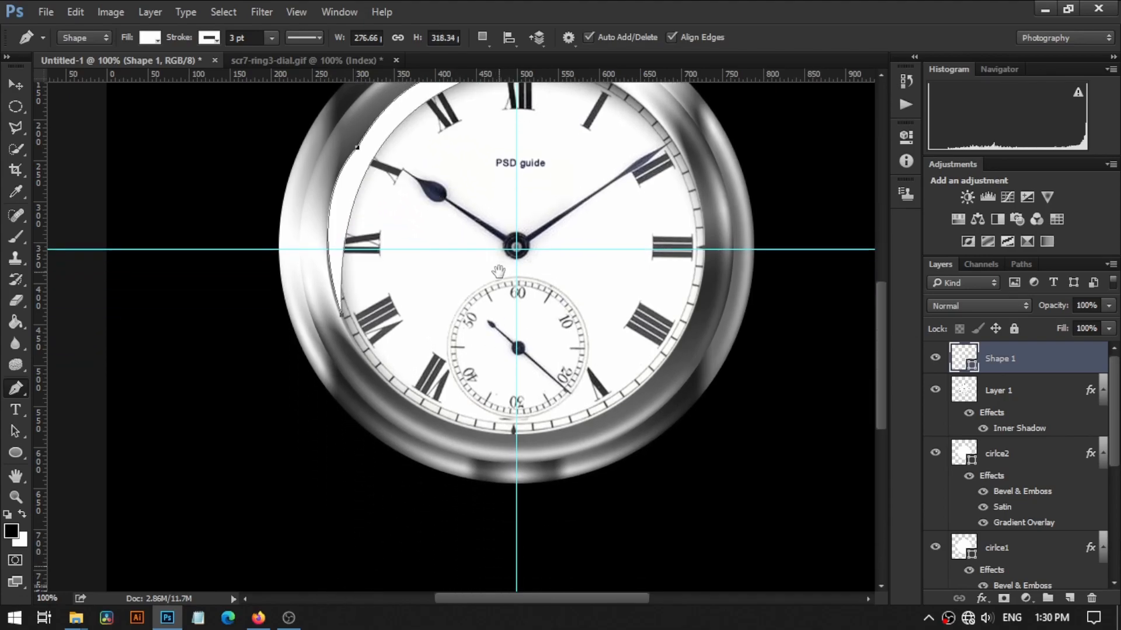
{"action": "left_click_drag", "start_coordinate": [501, 279], "coordinate": [495, 416]}
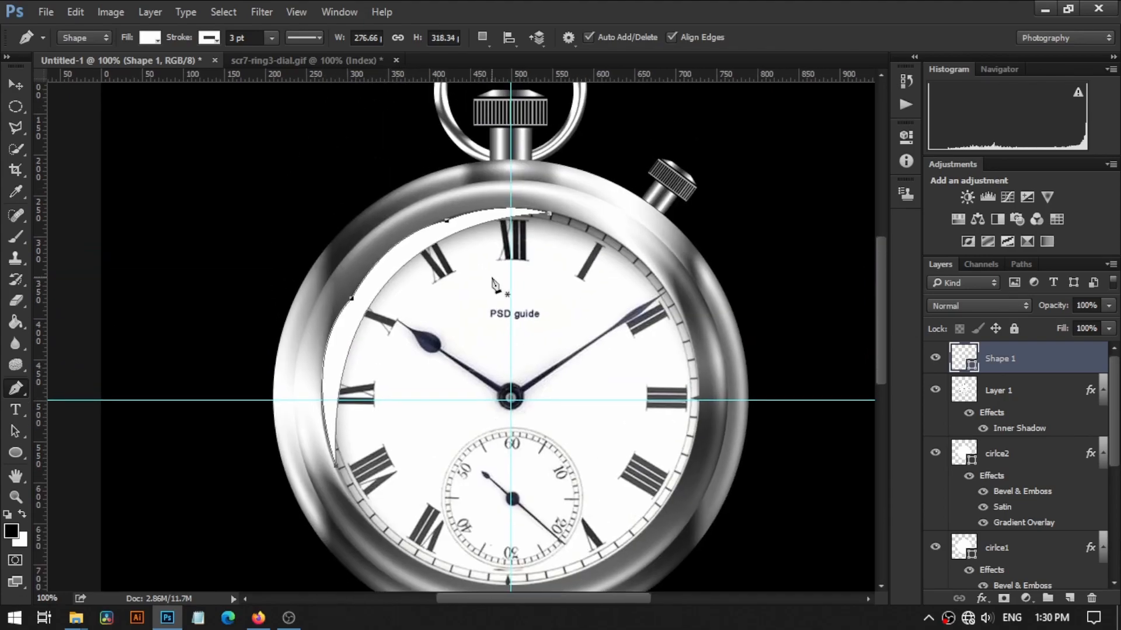
- Rasterize the crescent Shape 1 and soften it with a Gaussian Blur
{"action": "left_click", "coordinate": [262, 12]}
{"action": "mouse_move", "coordinate": [386, 187]}
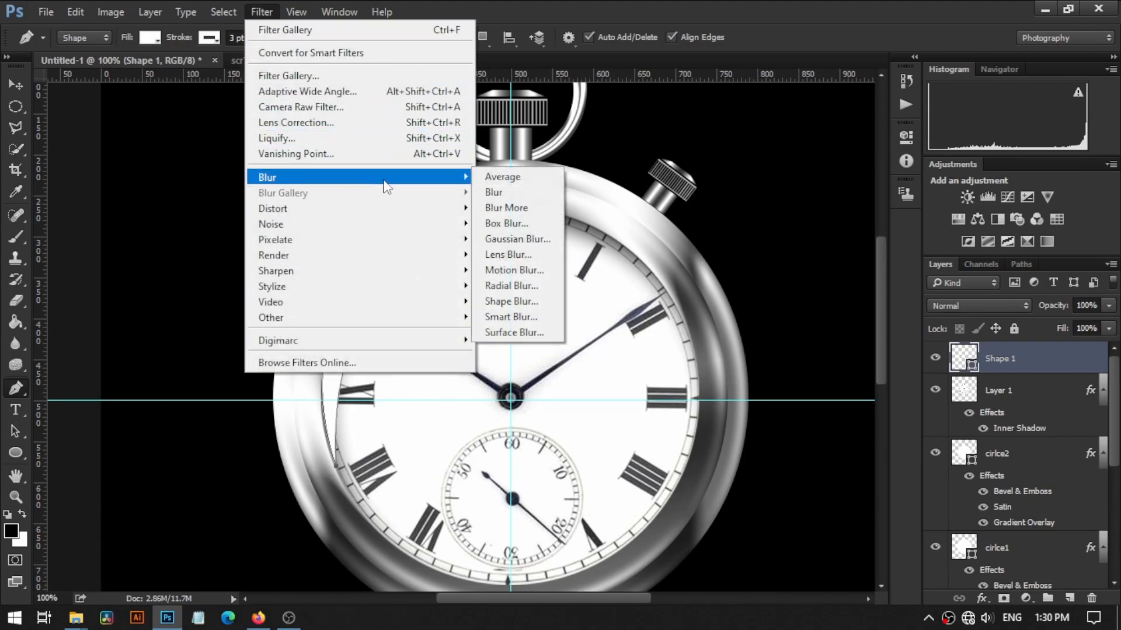
{"action": "left_click", "coordinate": [503, 239]}
{"action": "left_click", "coordinate": [759, 292]}
{"action": "left_click_drag", "start_coordinate": [934, 272], "coordinate": [689, 199]}
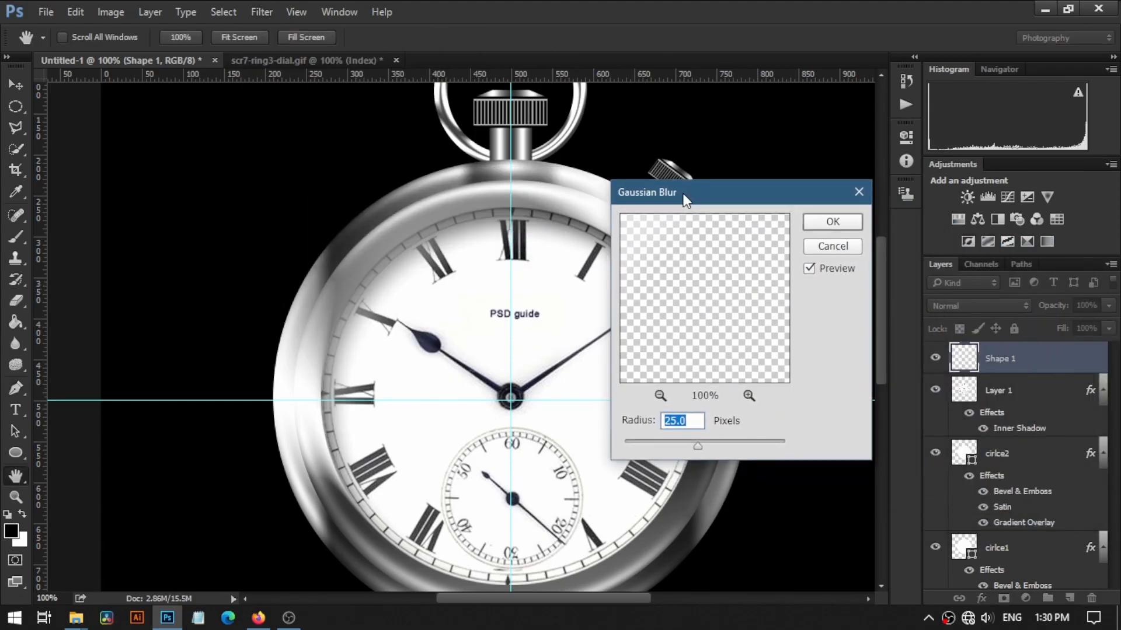
{"action": "left_click_drag", "start_coordinate": [704, 446], "coordinate": [719, 452]}
{"action": "left_click", "coordinate": [824, 244]}
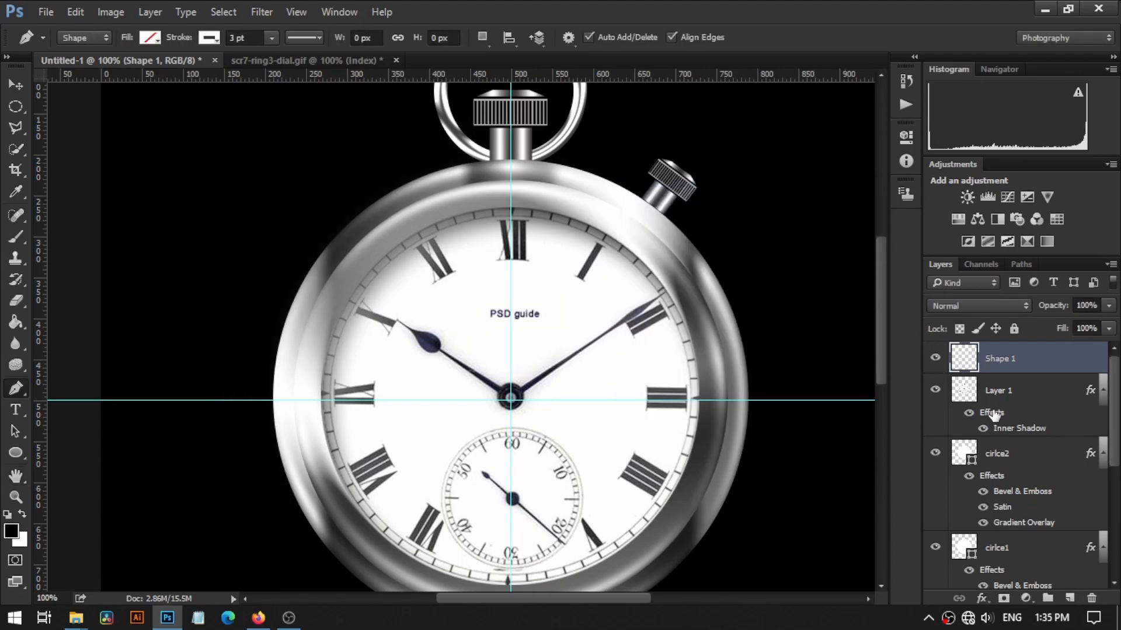
- Set the inner shadow of Layer 1 to distance 28 px, choke 12% and size 24 px, and apply the style
{"action": "double_click", "coordinate": [992, 413]}
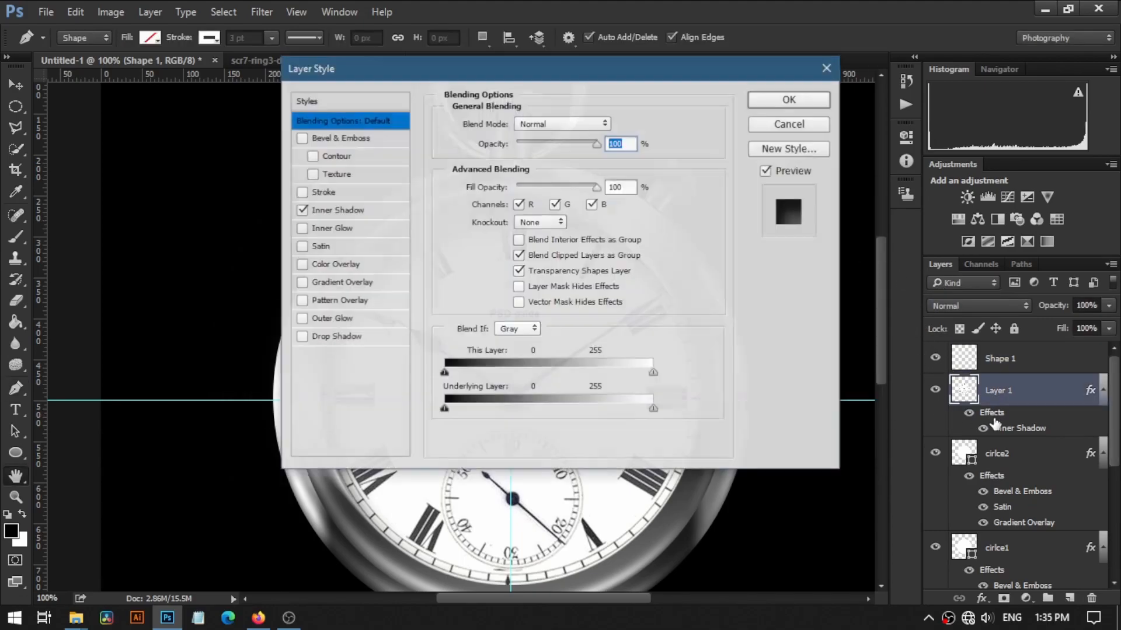
{"action": "left_click_drag", "start_coordinate": [409, 69], "coordinate": [811, 134]}
{"action": "left_click", "coordinate": [772, 275]}
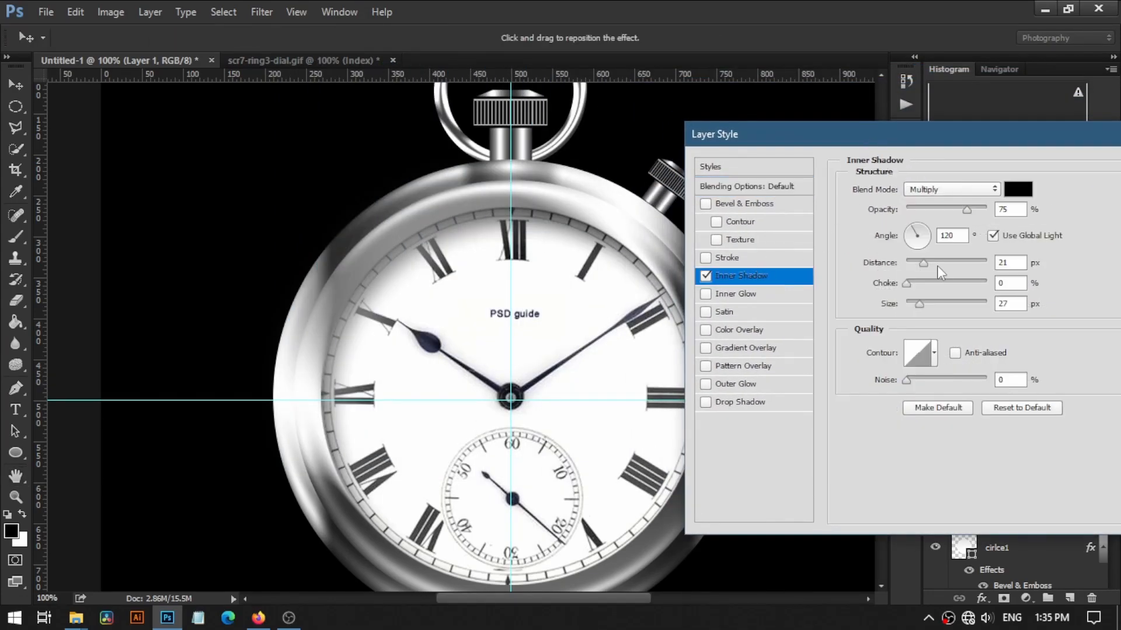
{"action": "left_click_drag", "start_coordinate": [924, 262], "coordinate": [919, 305]}
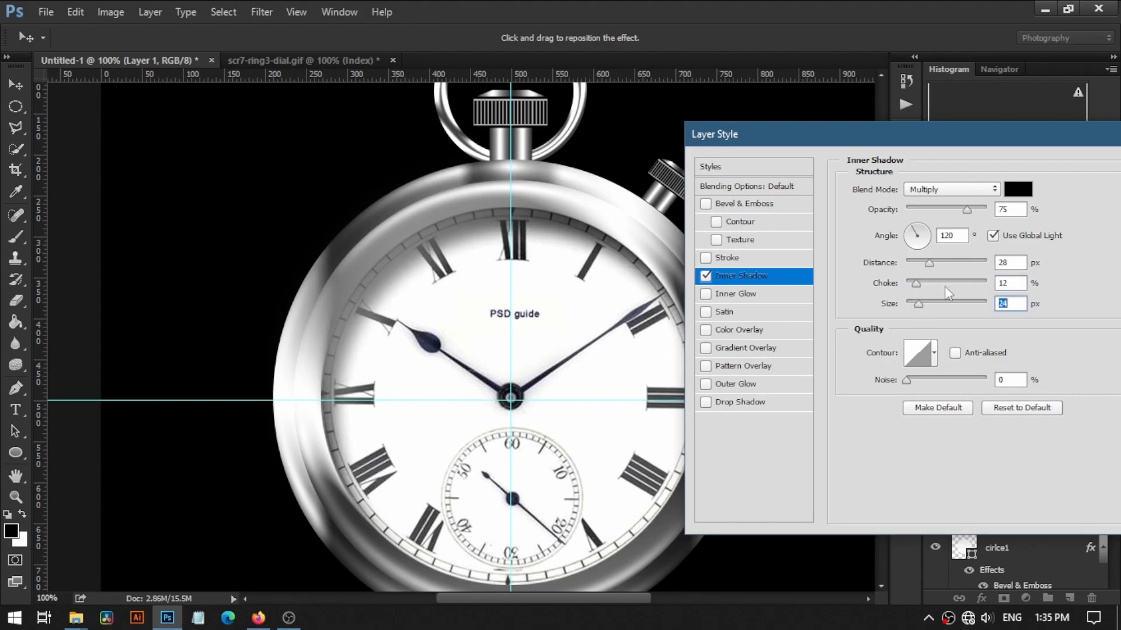
{"action": "left_click_drag", "start_coordinate": [1034, 134], "coordinate": [930, 133]}
{"action": "left_click", "coordinate": [989, 175]}
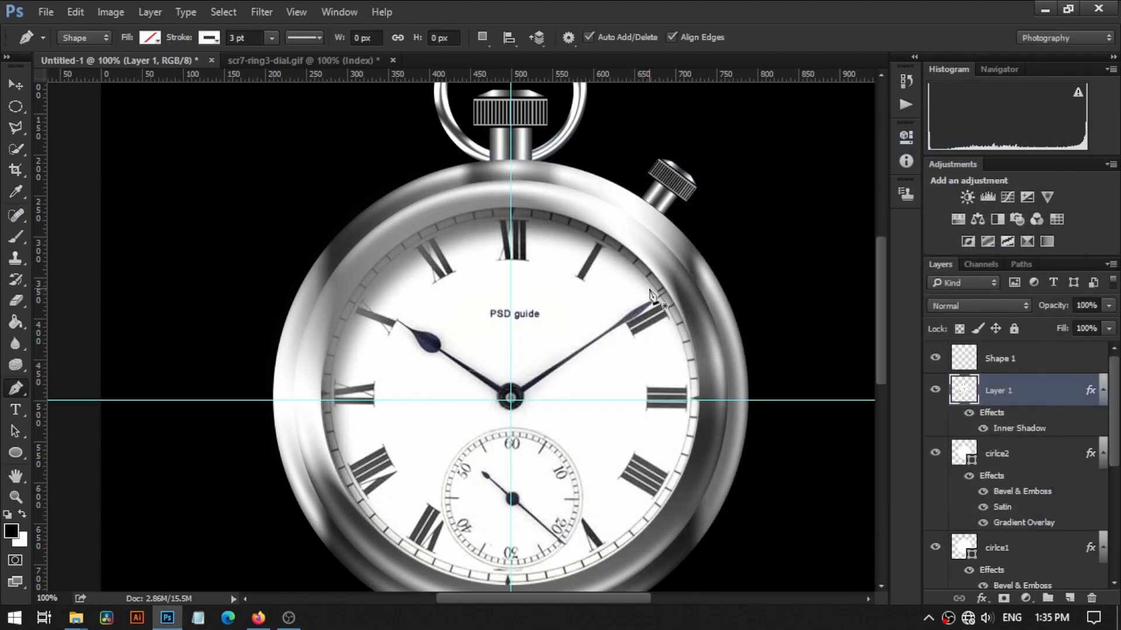
- Group the layers from Shape 1 through cirlce1 and name the group "clock"
{"action": "key", "text": "v"}
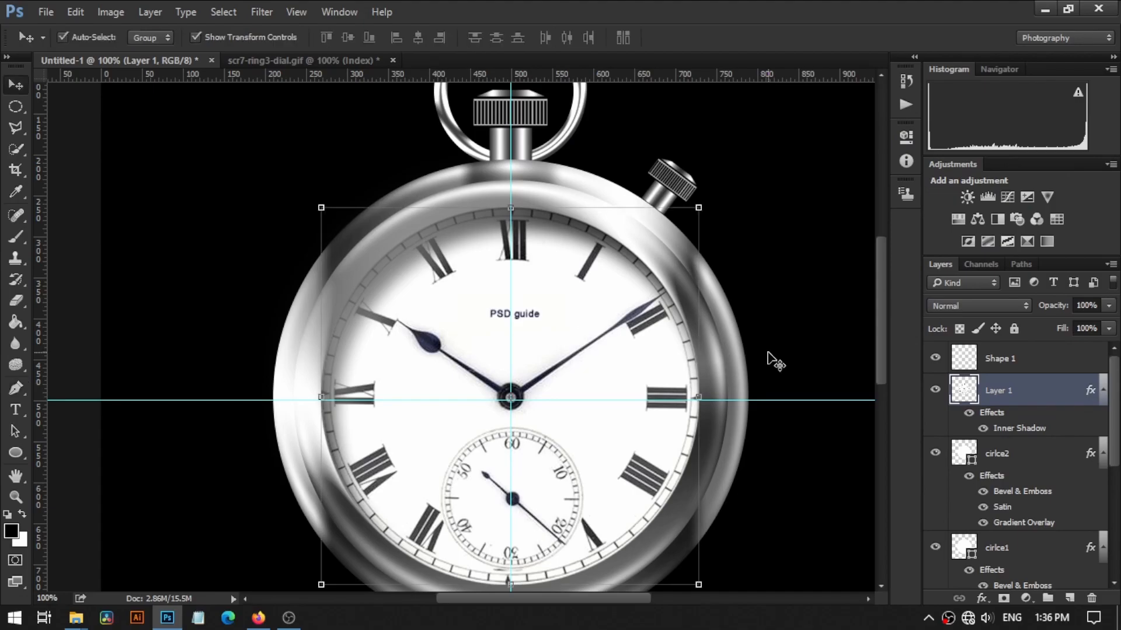
{"action": "left_click", "coordinate": [998, 358]}
{"action": "scroll", "coordinate": [1027, 408], "scroll_direction": "down", "scroll_amount": 2}
{"action": "scroll", "coordinate": [1111, 386], "scroll_direction": "up", "scroll_amount": 2}
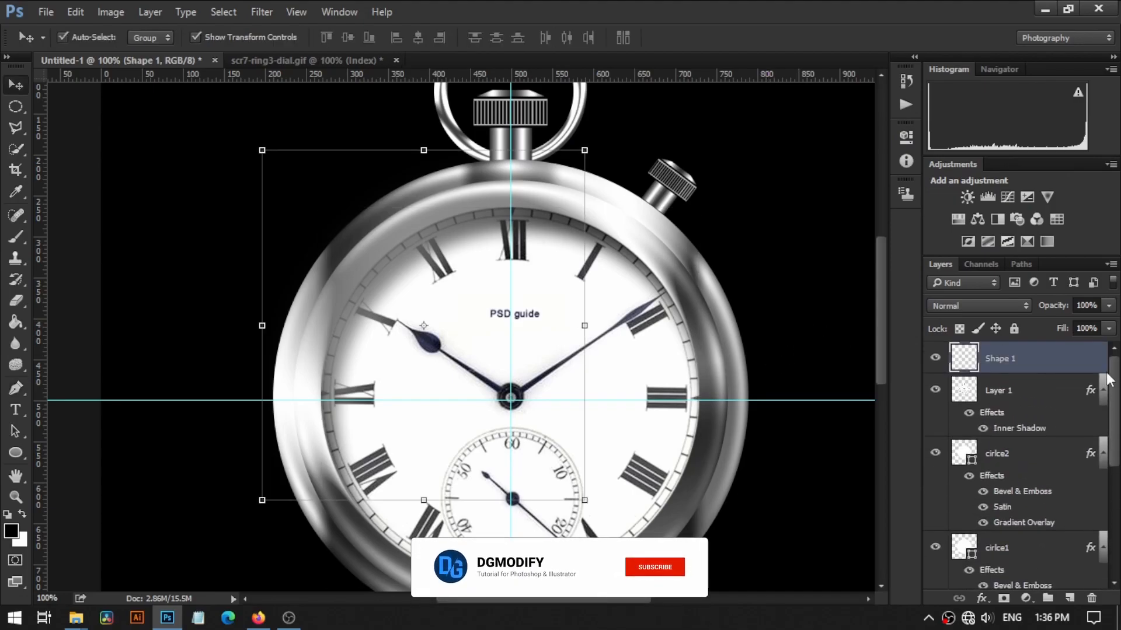
{"action": "scroll", "coordinate": [1053, 452], "scroll_direction": "down", "scroll_amount": 3}
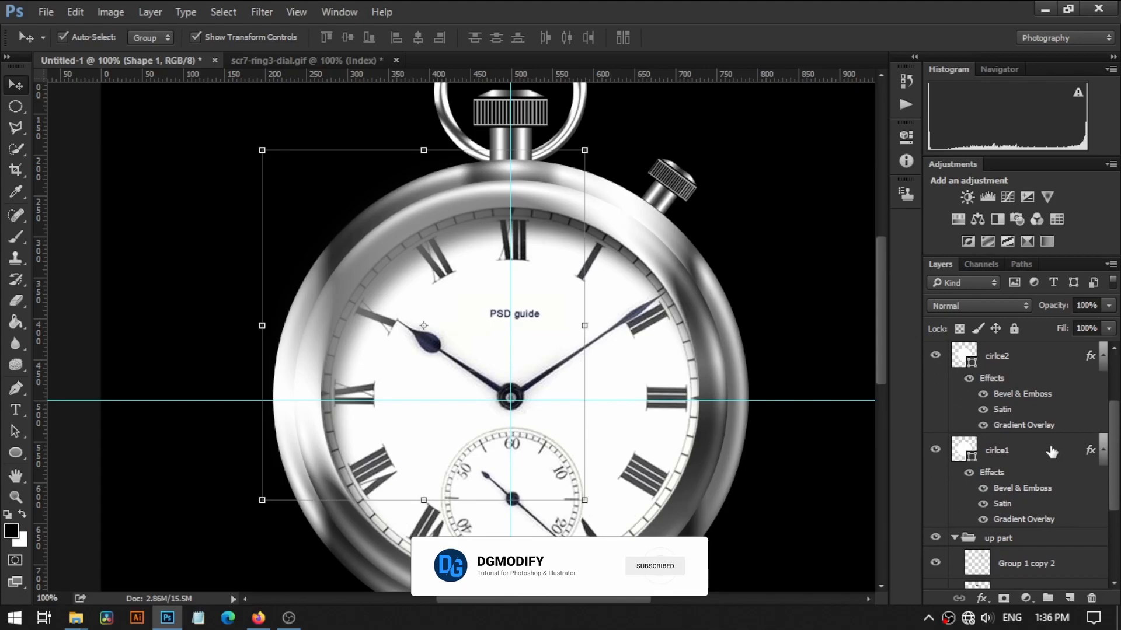
{"action": "left_click", "coordinate": [1052, 452], "text": "shift"}
{"action": "scroll", "coordinate": [1053, 452], "scroll_direction": "down", "scroll_amount": 2}
{"action": "scroll", "coordinate": [1116, 392], "scroll_direction": "up", "scroll_amount": 3}
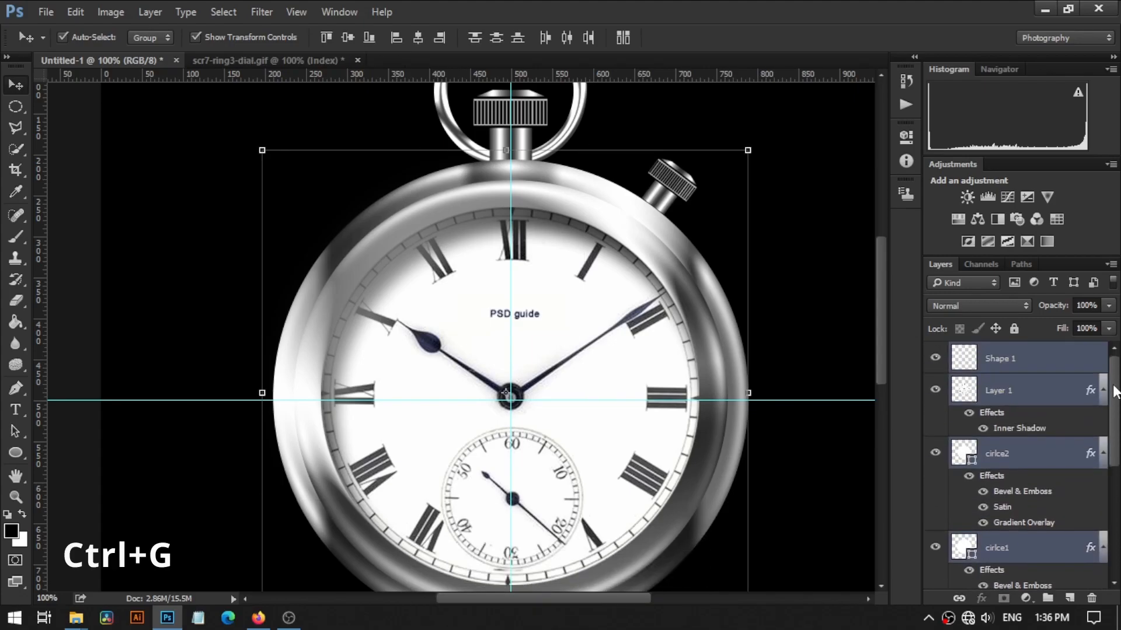
{"action": "key", "text": "ctrl+g"}
{"action": "left_click", "coordinate": [936, 352]}
{"action": "left_click", "coordinate": [935, 351]}
{"action": "double_click", "coordinate": [999, 353]}
{"action": "type", "text": "clock"}
{"action": "key", "text": "Return"}
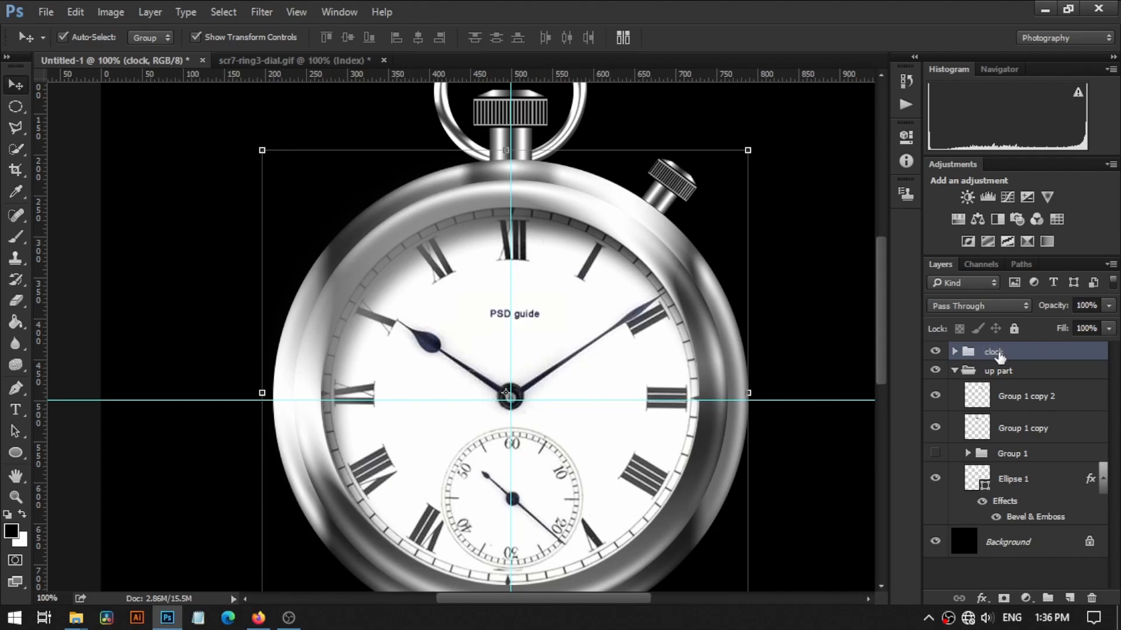
- Group the clock and up part groups together and name the new group "original"
{"action": "left_click", "coordinate": [955, 371]}
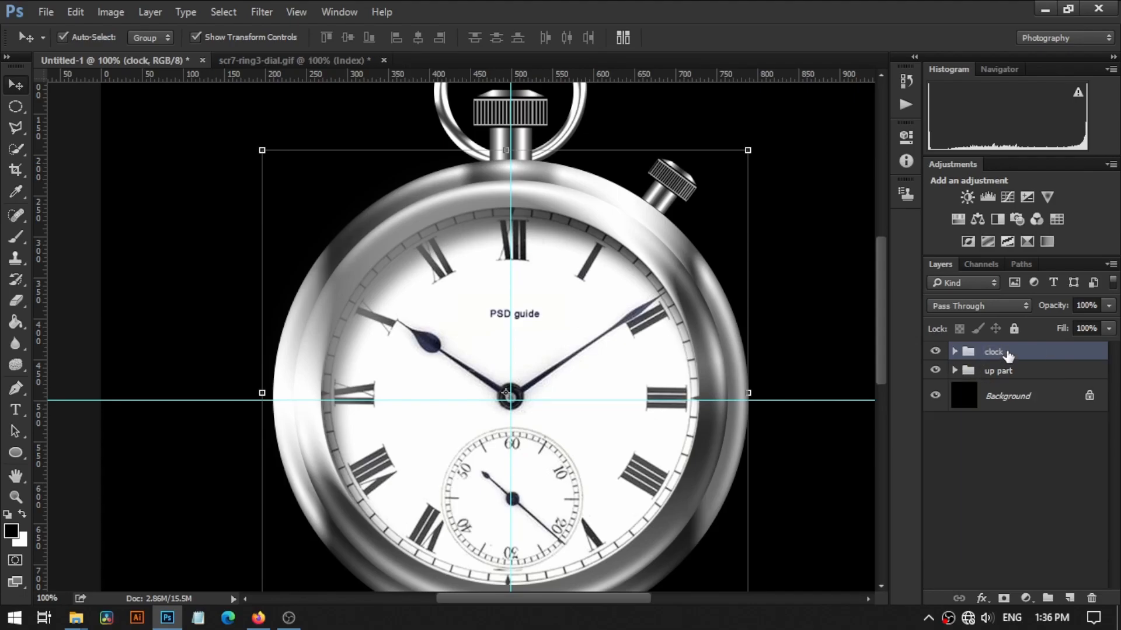
{"action": "left_click", "coordinate": [1005, 372], "text": "shift"}
{"action": "key", "text": "ctrl+g"}
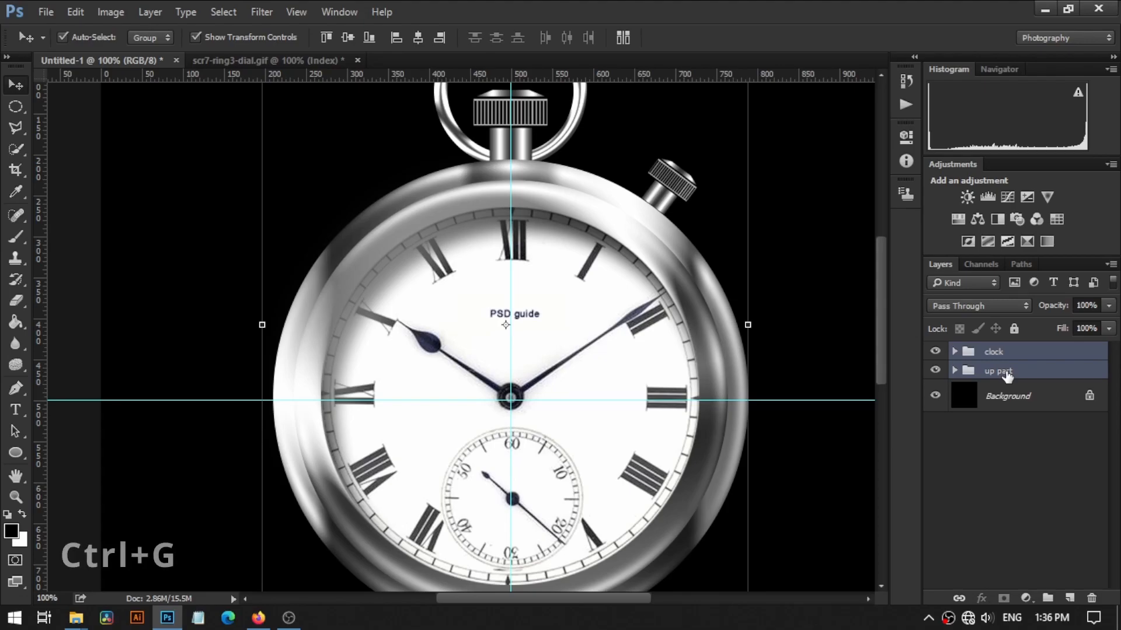
{"action": "double_click", "coordinate": [1005, 352]}
{"action": "type", "text": "original"}
{"action": "key", "text": "Return"}
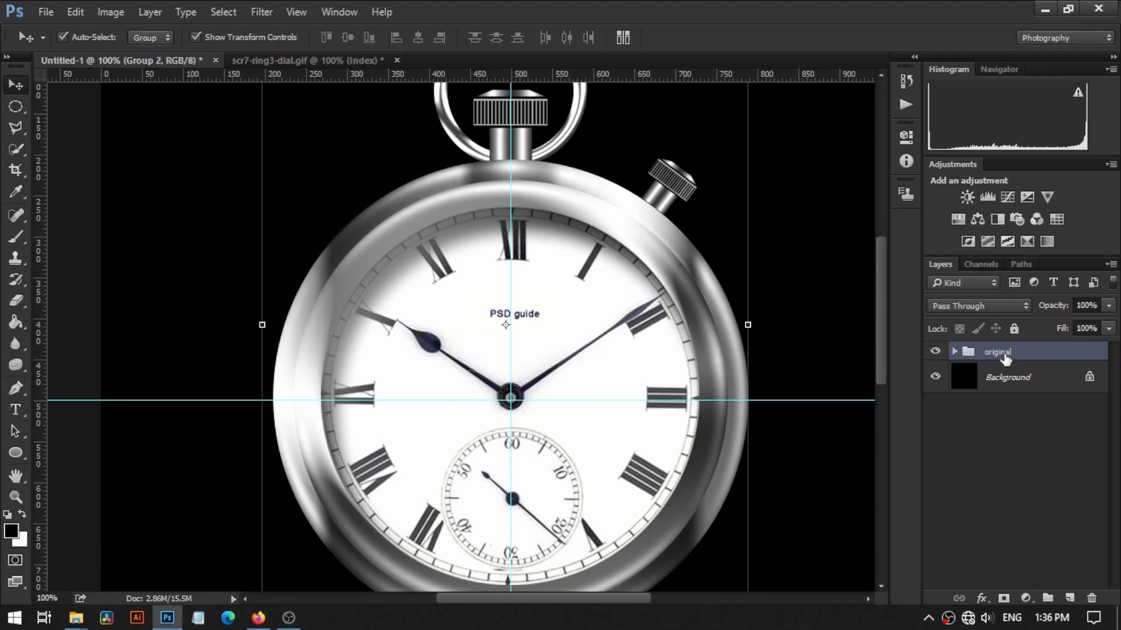
- Duplicate the original group as "rusty", hide the original, and expand the rusty group
{"action": "key", "text": "ctrl+j"}
{"action": "double_click", "coordinate": [1005, 352]}
{"action": "type", "text": "rusty"}
{"action": "key", "text": "Return"}
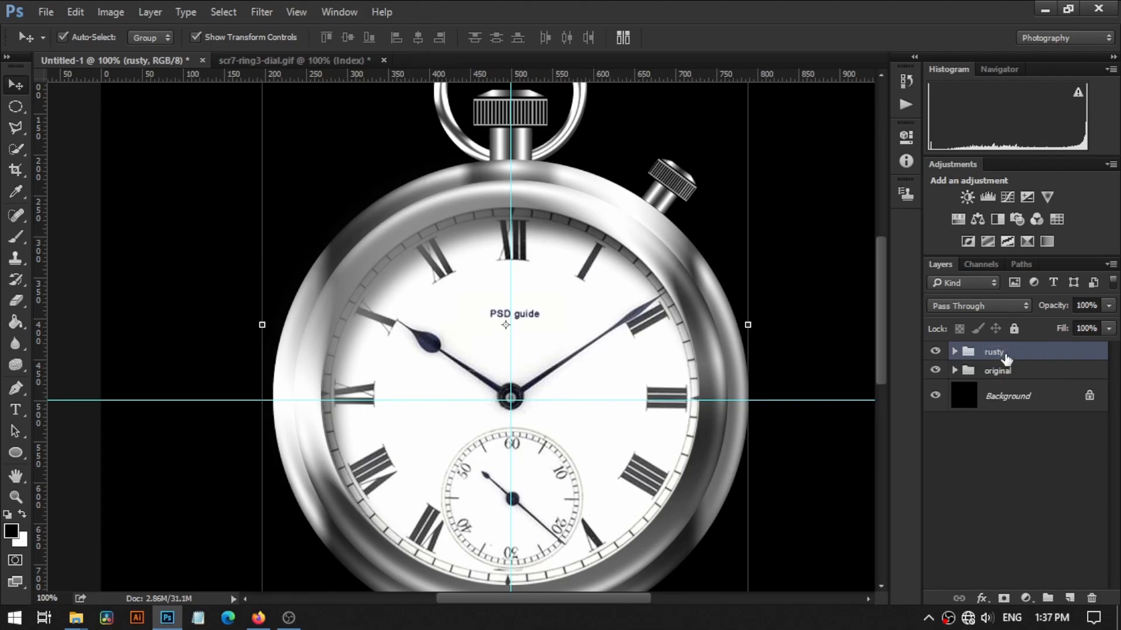
{"action": "left_click", "coordinate": [934, 371]}
{"action": "left_click", "coordinate": [954, 352]}
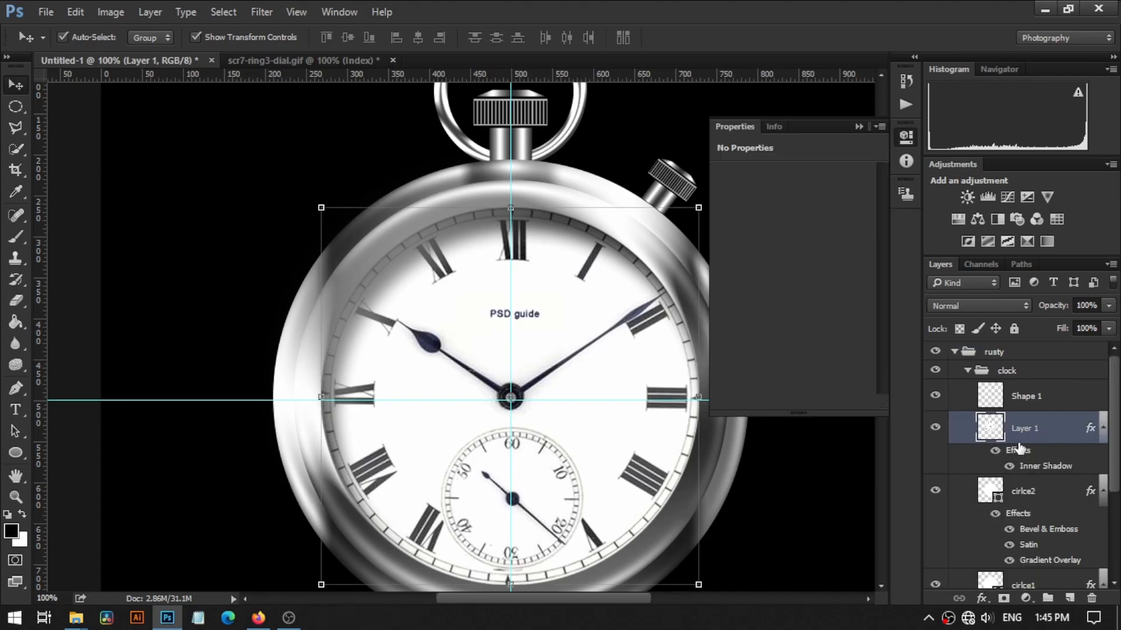
{"action": "left_click", "coordinate": [1026, 599]}
{"action": "left_click", "coordinate": [1045, 434]}
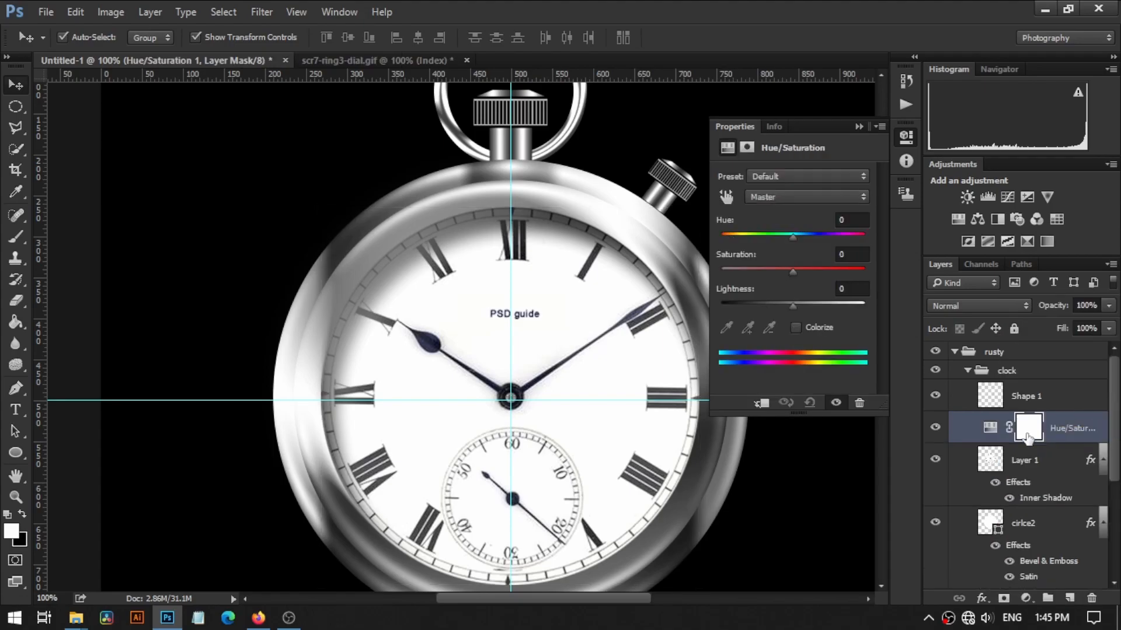
{"action": "left_click", "coordinate": [796, 326]}
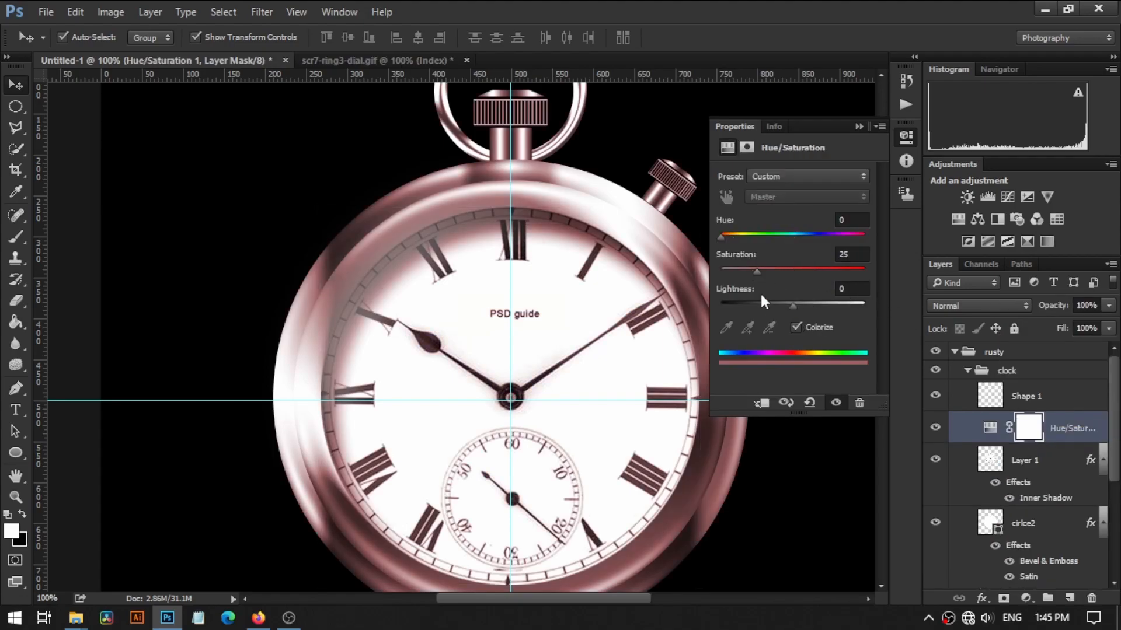
{"action": "left_click", "coordinate": [761, 403]}
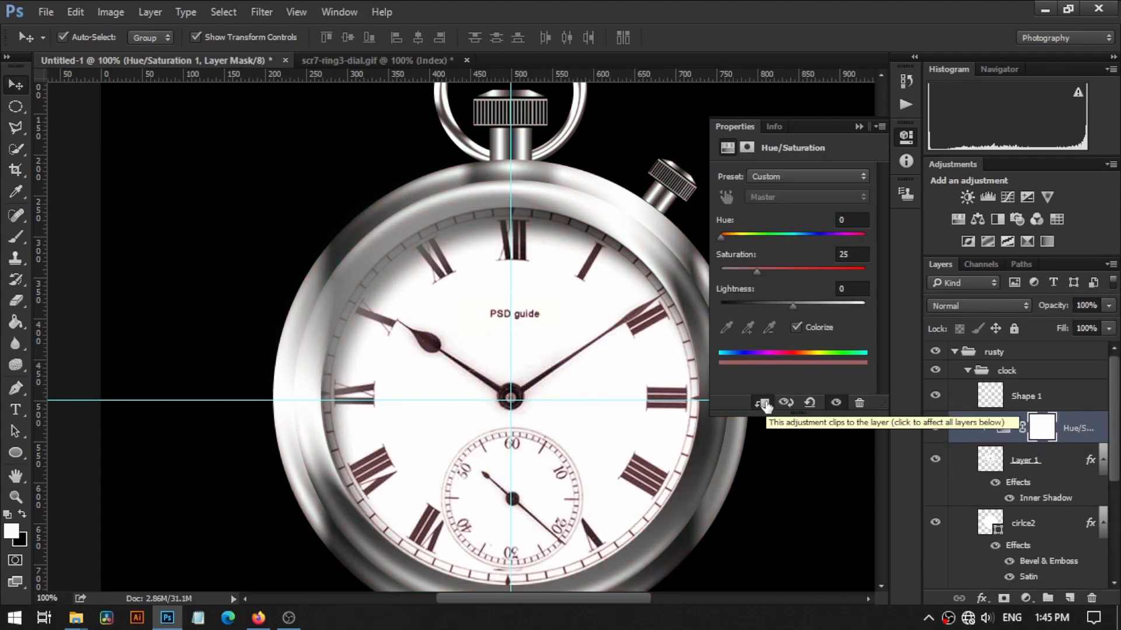
{"action": "left_click_drag", "start_coordinate": [1067, 435], "coordinate": [1092, 599]}
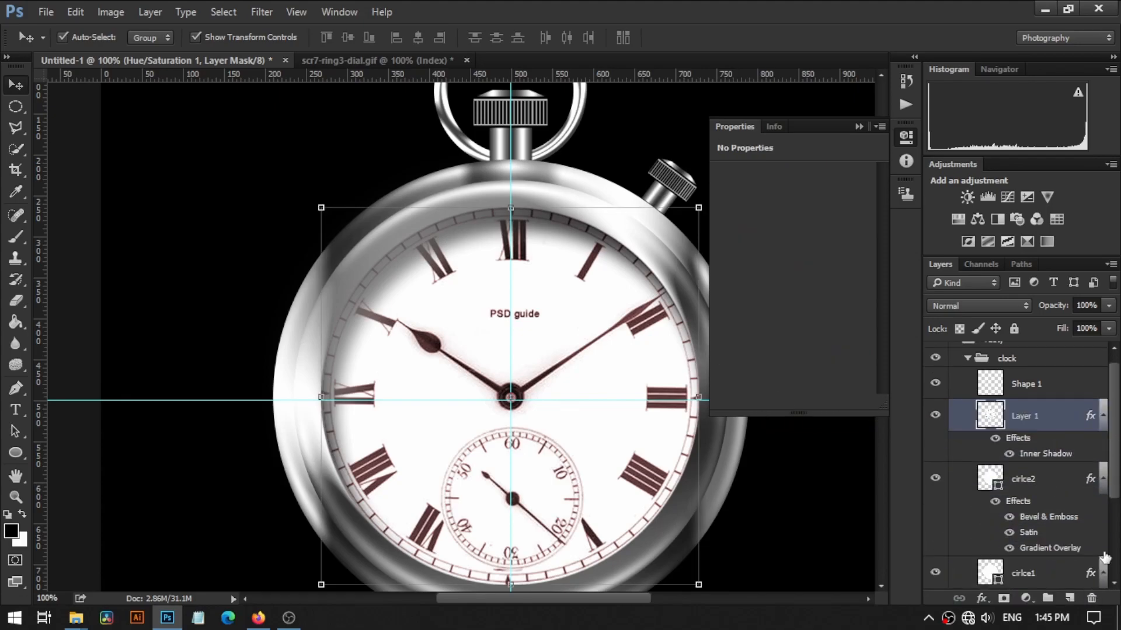
- Add a colorized Hue/Saturation adjustment above Layer 1 with hue 18, saturation 47 and lightness -39
{"action": "left_click", "coordinate": [1026, 598]}
{"action": "left_click", "coordinate": [1045, 429]}
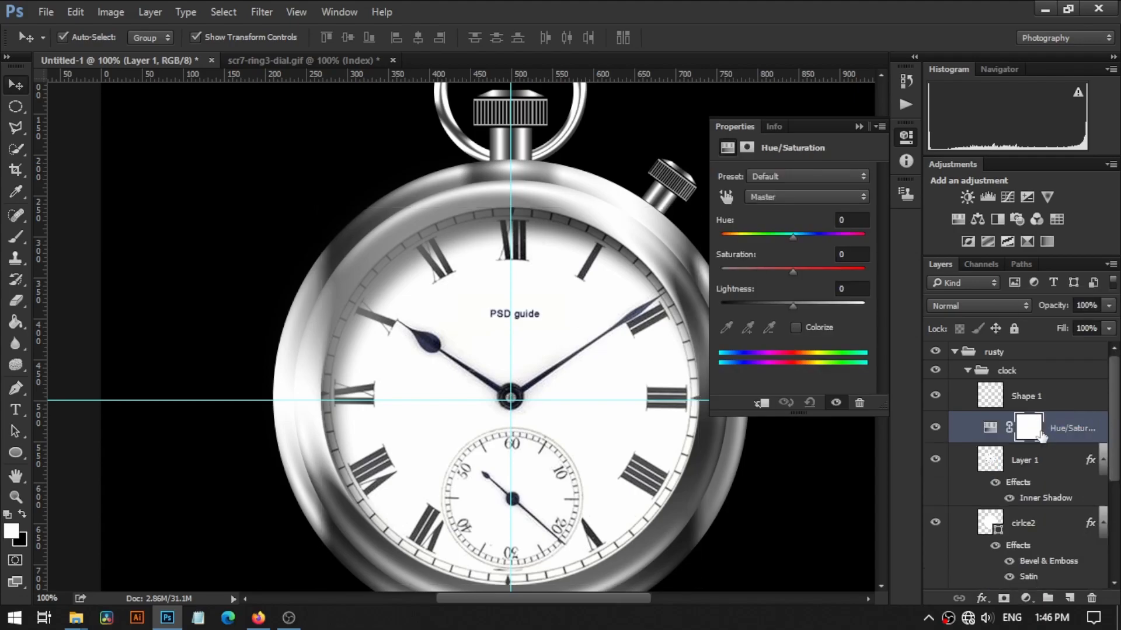
{"action": "left_click", "coordinate": [730, 197]}
{"action": "left_click_drag", "start_coordinate": [792, 236], "coordinate": [727, 236]}
{"action": "left_click", "coordinate": [796, 327]}
{"action": "left_click_drag", "start_coordinate": [753, 271], "coordinate": [761, 302]}
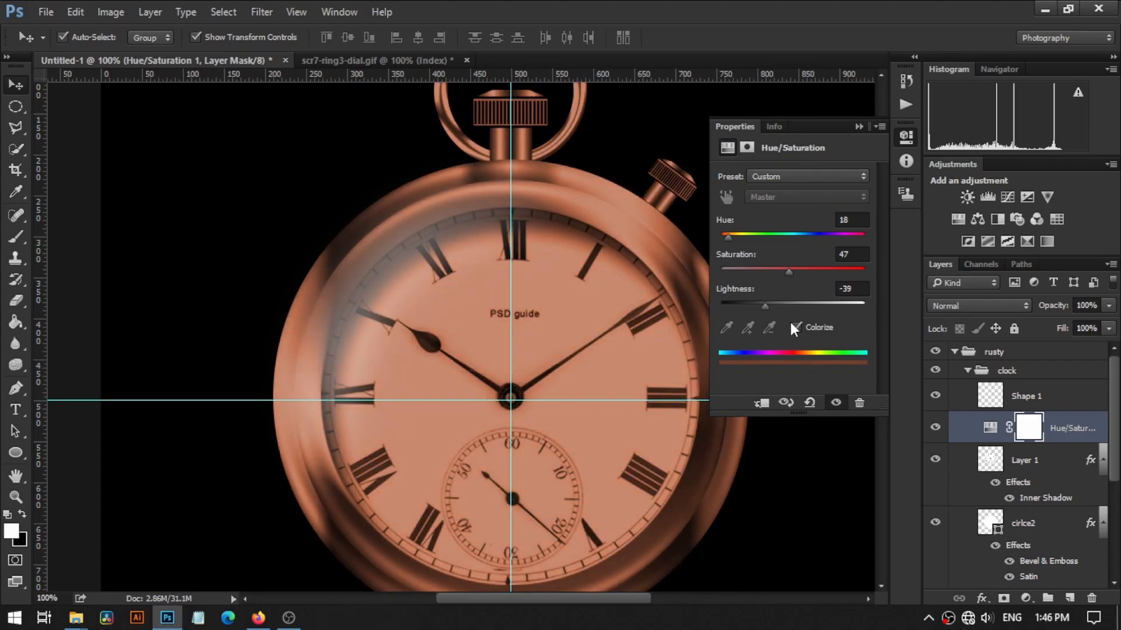
- Clip the Hue/Saturation adjustment to Layer 1 and set its saturation to 55 and lightness to -47
{"action": "left_click", "coordinate": [795, 327]}
{"action": "left_click", "coordinate": [795, 327]}
{"action": "left_click", "coordinate": [762, 403]}
{"action": "left_click_drag", "start_coordinate": [766, 308], "coordinate": [762, 307]}
{"action": "left_click", "coordinate": [777, 273]}
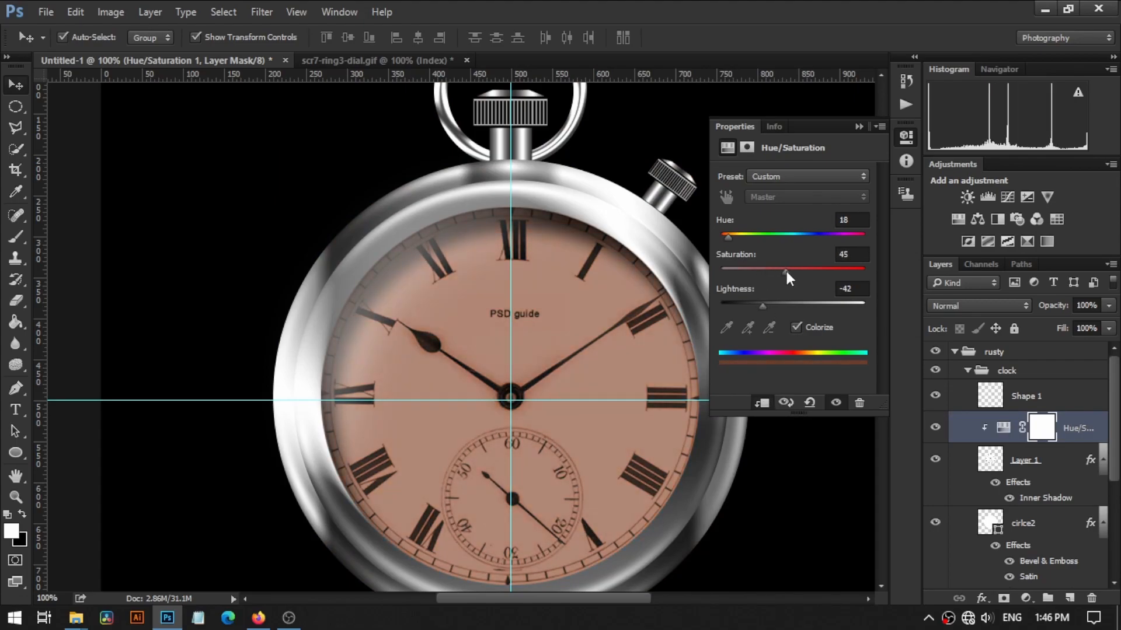
{"action": "left_click_drag", "start_coordinate": [798, 275], "coordinate": [757, 303]}
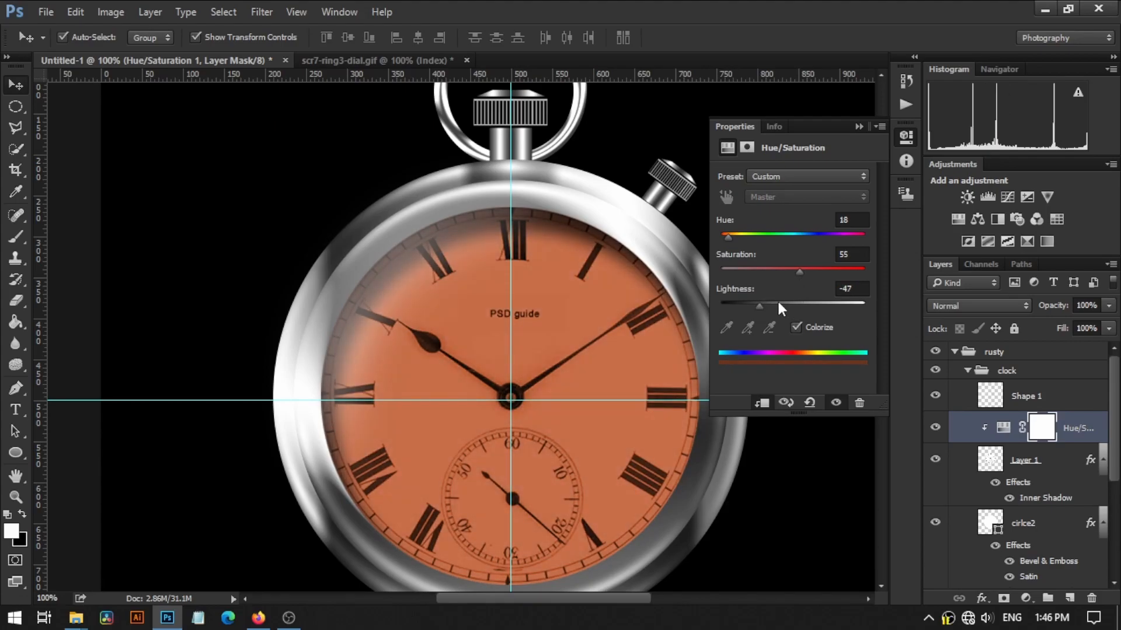
{"action": "left_click", "coordinate": [858, 126]}
{"action": "left_click", "coordinate": [935, 397]}
{"action": "left_click", "coordinate": [935, 397]}
- Start a Pen shape along the dial's right rim, curving from just above numeral III up to beside numeral I
{"action": "scroll", "coordinate": [760, 309], "scroll_direction": "down", "scroll_amount": 5}
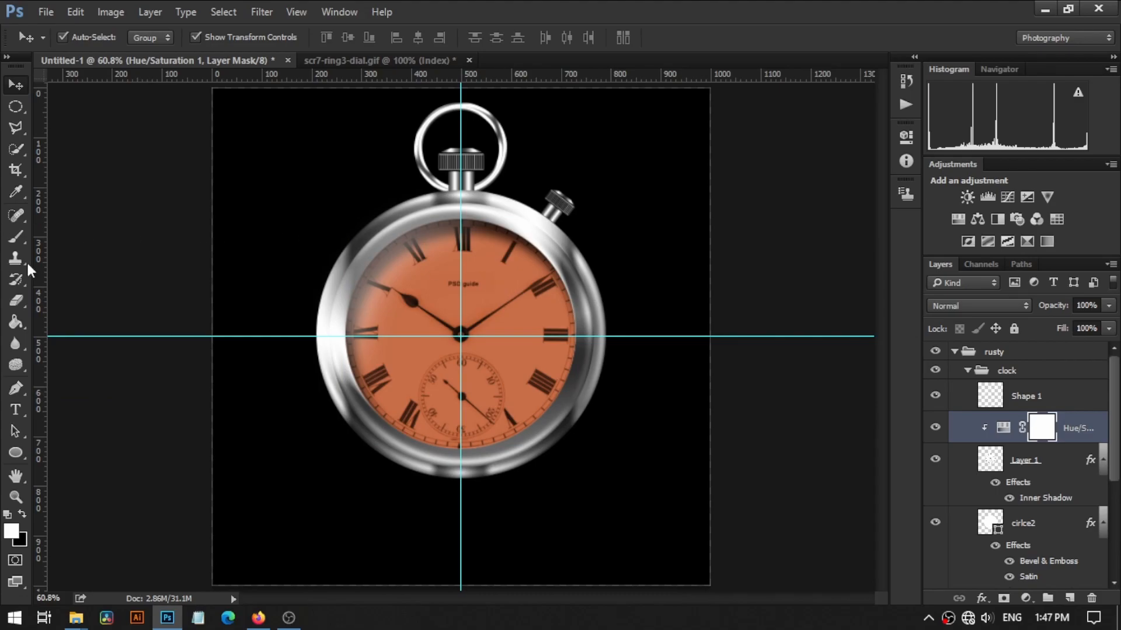
{"action": "key", "text": "z"}
{"action": "left_click", "coordinate": [533, 258]}
{"action": "left_click", "coordinate": [532, 277]}
{"action": "left_click", "coordinate": [532, 276]}
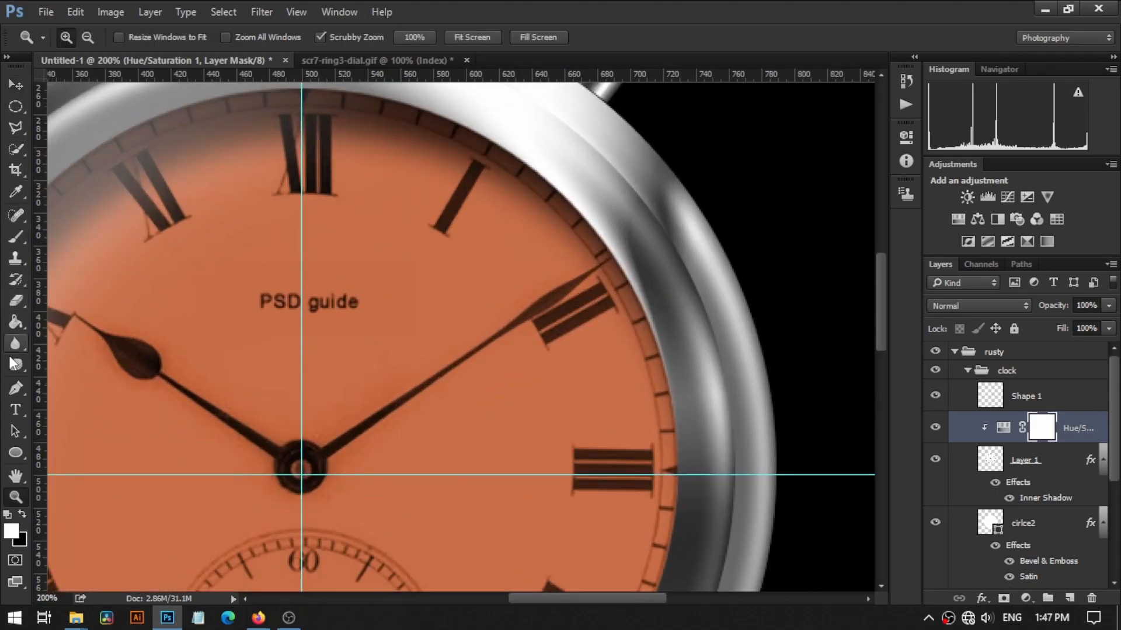
{"action": "left_click", "coordinate": [15, 389]}
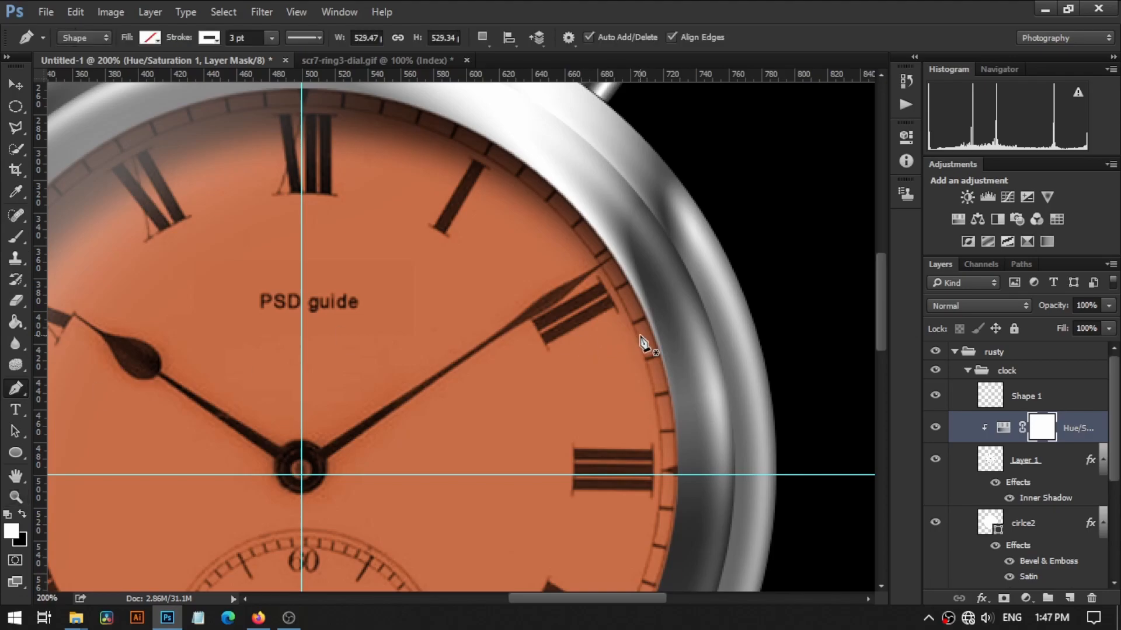
{"action": "left_click", "coordinate": [672, 403]}
{"action": "mouse_move", "coordinate": [509, 154]}
{"action": "left_mouse_down"}
{"action": "mouse_move", "coordinate": [450, 145]}
{"action": "mouse_move", "coordinate": [379, 106]}
{"action": "mouse_move", "coordinate": [379, 88]}
{"action": "left_mouse_up"}
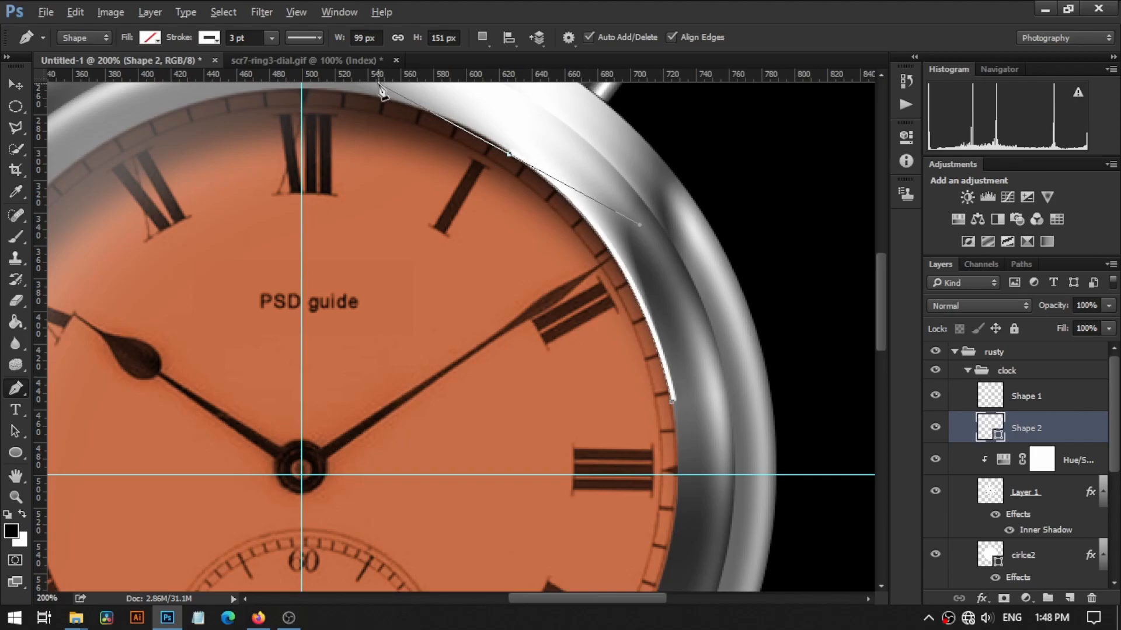
{"action": "left_click", "coordinate": [508, 155], "text": "alt"}
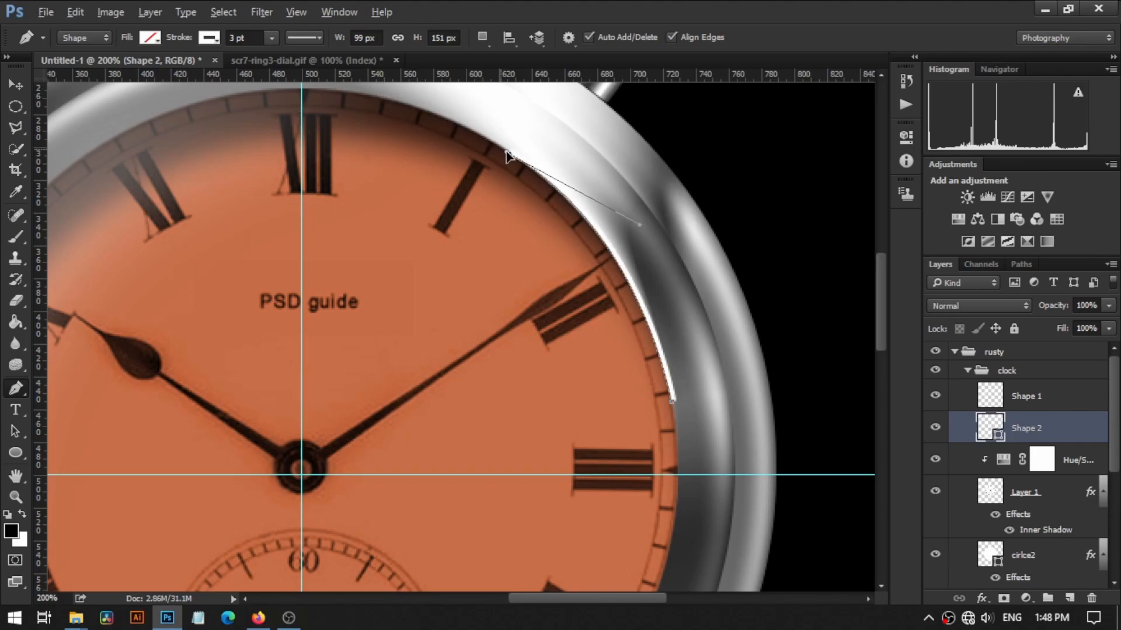
- Continue the shape with a jagged edge from numeral I down across the minute hand to a sharp tip beside the dial's centre
{"action": "left_click", "coordinate": [471, 201]}
{"action": "left_click", "coordinate": [445, 239]}
{"action": "left_click", "coordinate": [448, 277]}
{"action": "left_click", "coordinate": [437, 330]}
{"action": "left_click", "coordinate": [429, 358]}
{"action": "left_click", "coordinate": [445, 410]}
{"action": "left_click", "coordinate": [448, 442]}
{"action": "left_click", "coordinate": [435, 476]}
{"action": "left_click", "coordinate": [407, 494]}
{"action": "left_click", "coordinate": [446, 476]}
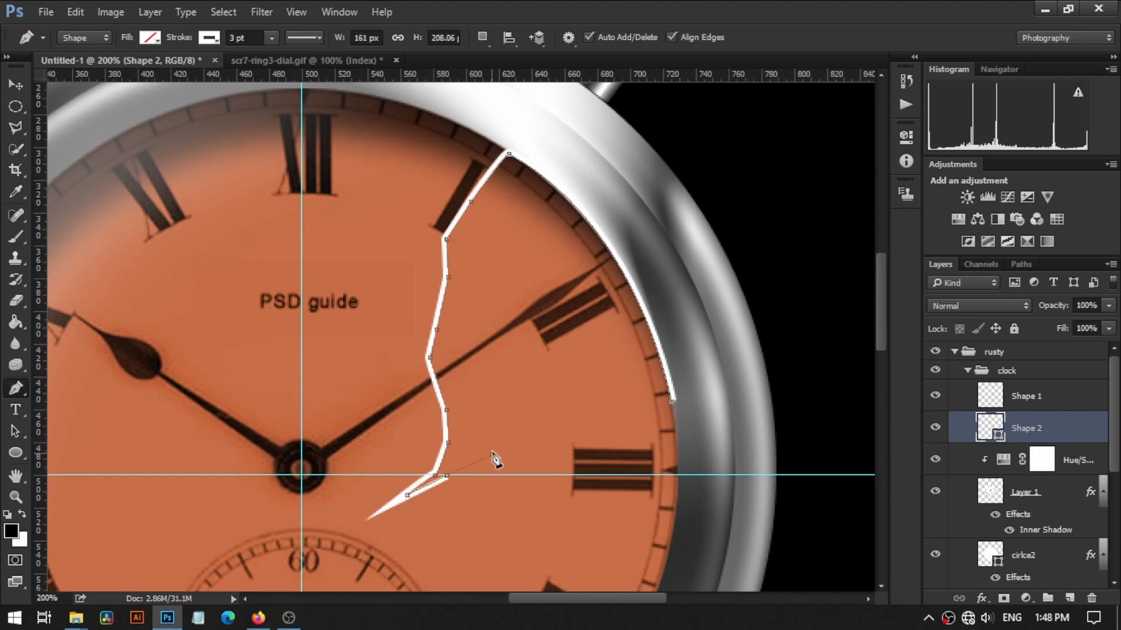
- Run the jagged edge from the tip back to the rim above numeral III and close the shape
{"action": "left_click", "coordinate": [493, 454]}
{"action": "left_click", "coordinate": [510, 394]}
{"action": "left_click", "coordinate": [504, 360]}
{"action": "left_click", "coordinate": [553, 403]}
{"action": "left_click", "coordinate": [591, 403]}
{"action": "left_click", "coordinate": [631, 413]}
{"action": "left_click", "coordinate": [649, 401]}
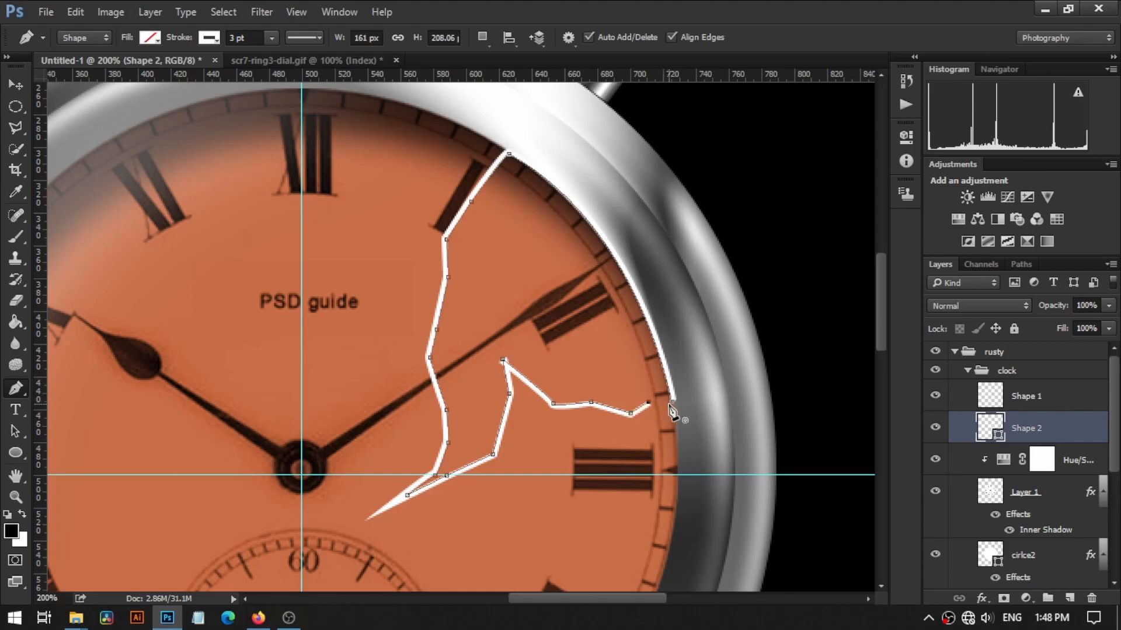
{"action": "left_click", "coordinate": [672, 402]}
- Set Shape 2's stroke width to 0 pt and make a selection from its path with a 1 px feather
{"action": "left_click_drag", "start_coordinate": [269, 38], "coordinate": [227, 57]}
{"action": "right_click", "coordinate": [524, 274]}
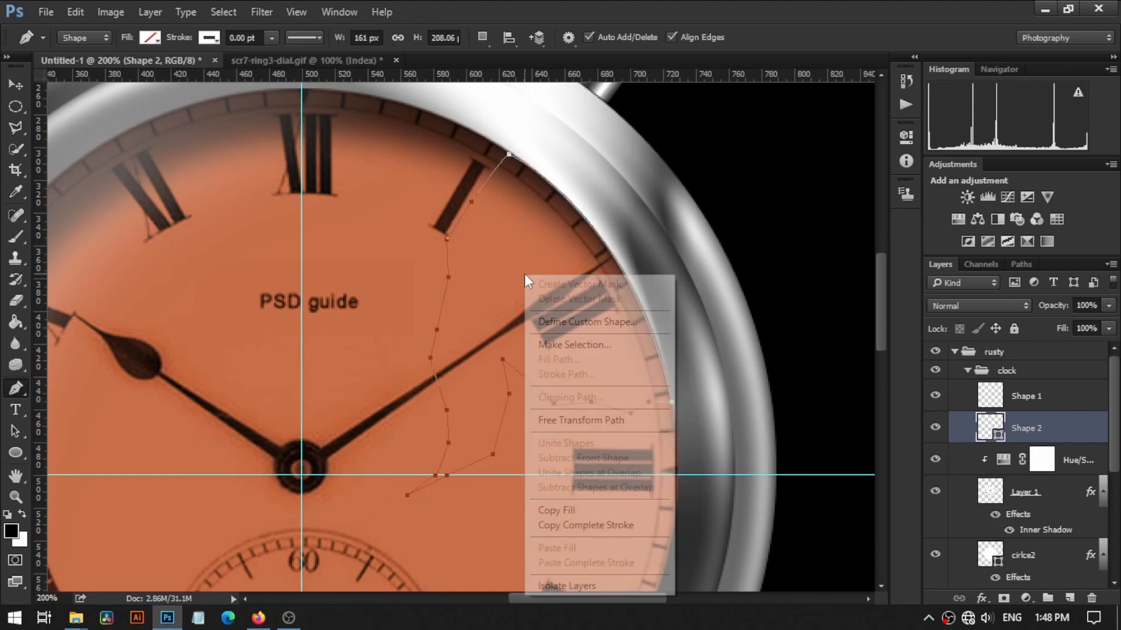
{"action": "left_click", "coordinate": [550, 353]}
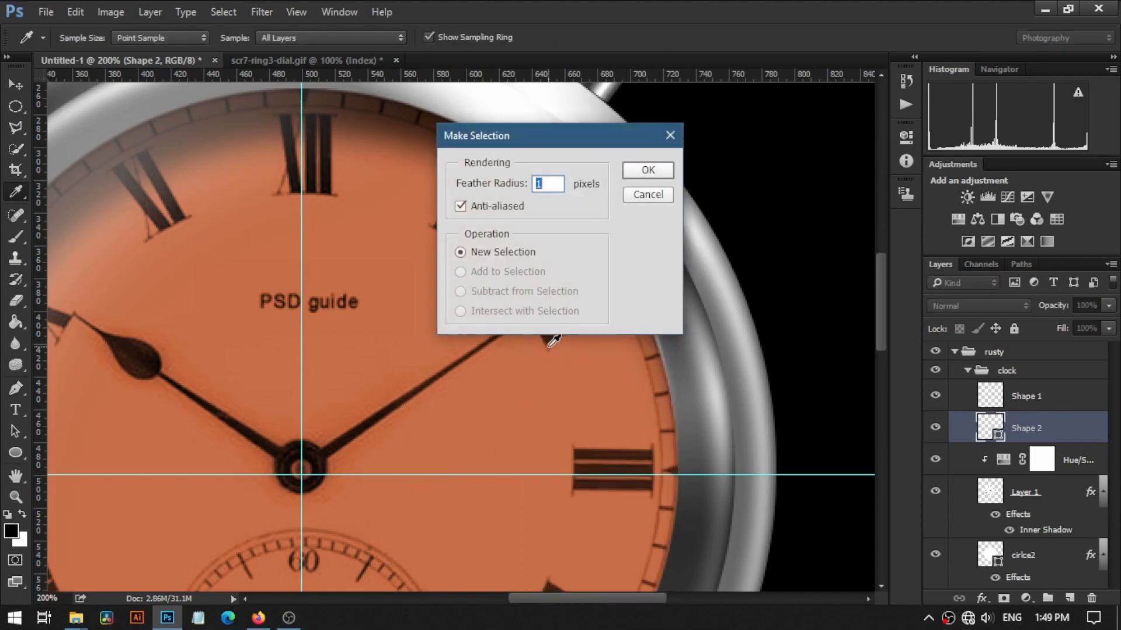
{"action": "left_click", "coordinate": [637, 171]}
- Rasterize Shape 2 and apply uniform, monochromatic Add Noise to it
{"action": "left_click", "coordinate": [262, 11]}
{"action": "mouse_move", "coordinate": [325, 225]}
{"action": "left_click", "coordinate": [486, 220]}
{"action": "left_click", "coordinate": [762, 293]}
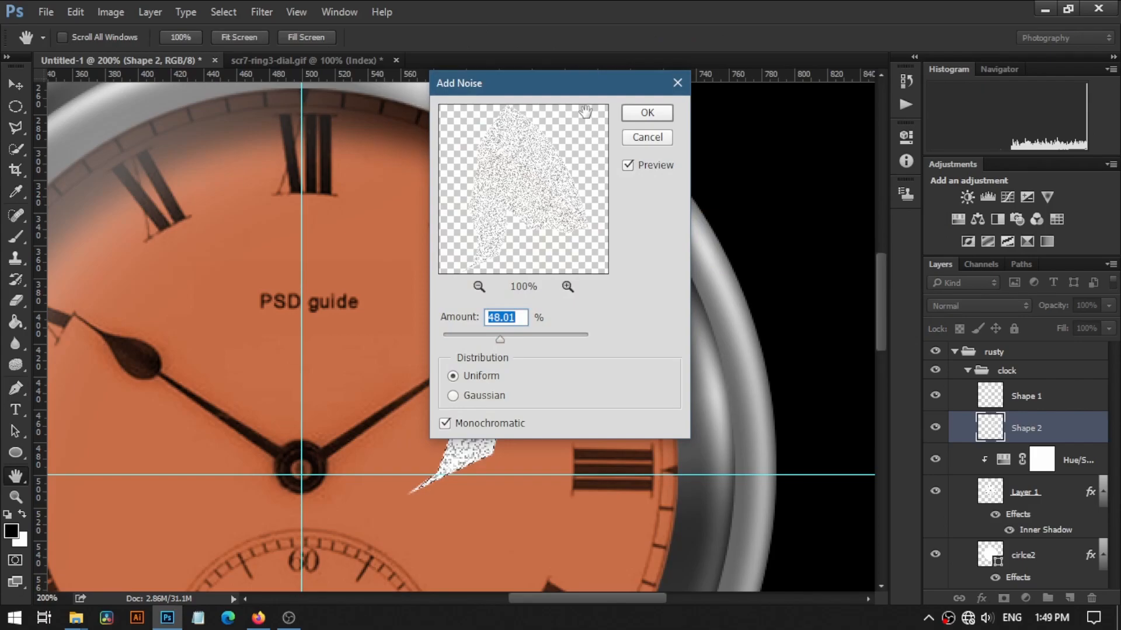
{"action": "left_click_drag", "start_coordinate": [554, 83], "coordinate": [239, 136]}
{"action": "mouse_move", "coordinate": [188, 391]}
{"action": "left_mouse_down"}
{"action": "mouse_move", "coordinate": [172, 392]}
{"action": "mouse_move", "coordinate": [246, 390]}
{"action": "mouse_move", "coordinate": [207, 392]}
{"action": "left_mouse_up"}
{"action": "left_click", "coordinate": [325, 166]}
- Move Shape 2 below the clipped Hue/Saturation layer so it clips to Layer 1, and clear the selection
{"action": "left_click_drag", "start_coordinate": [1018, 442], "coordinate": [1017, 467]}
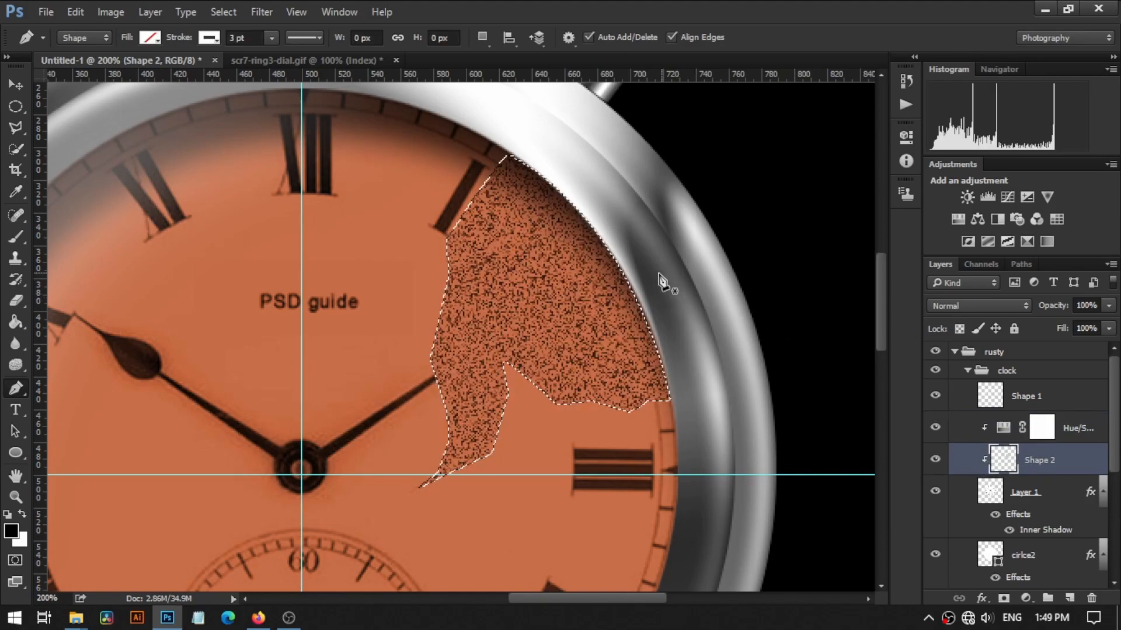
{"action": "key", "text": "ctrl+d"}
{"action": "key", "text": "ctrl+0"}
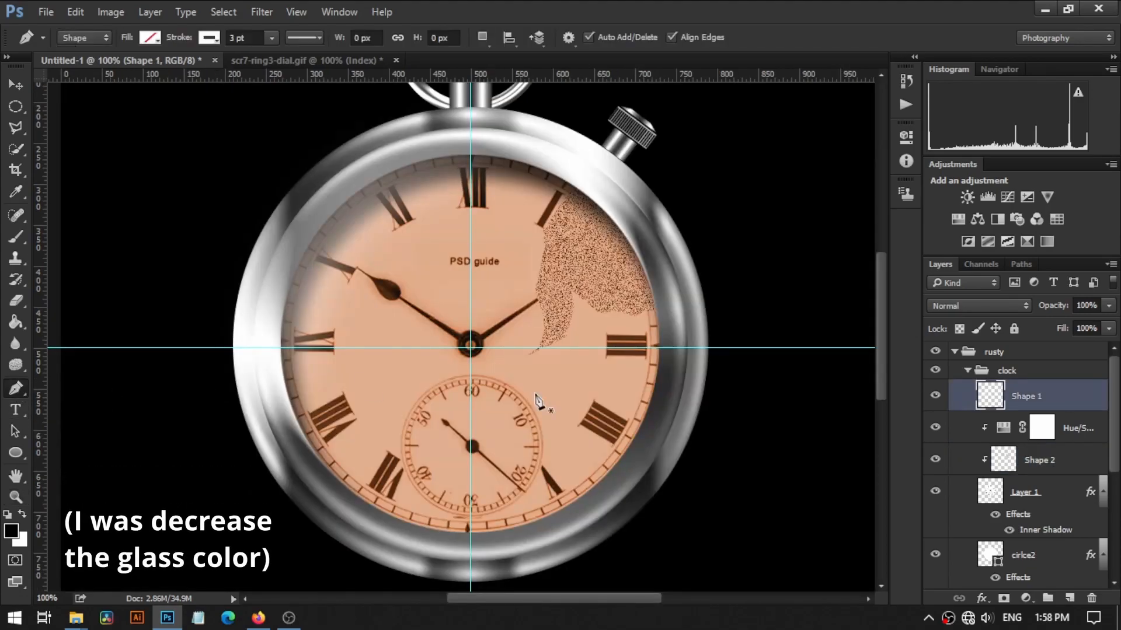
- Draw a thin curved crack about 211 px wide from the rim beside numeral IIII up to just above the PSD guide text, and close it
{"action": "left_click", "coordinate": [629, 440]}
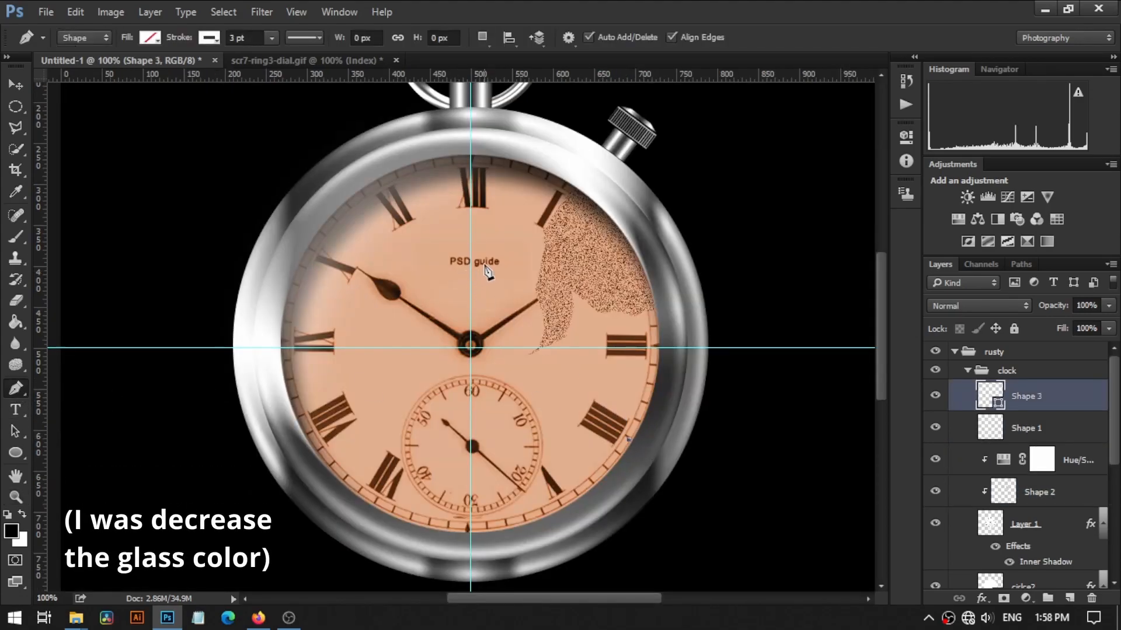
{"action": "left_click_drag", "start_coordinate": [456, 241], "coordinate": [386, 215]}
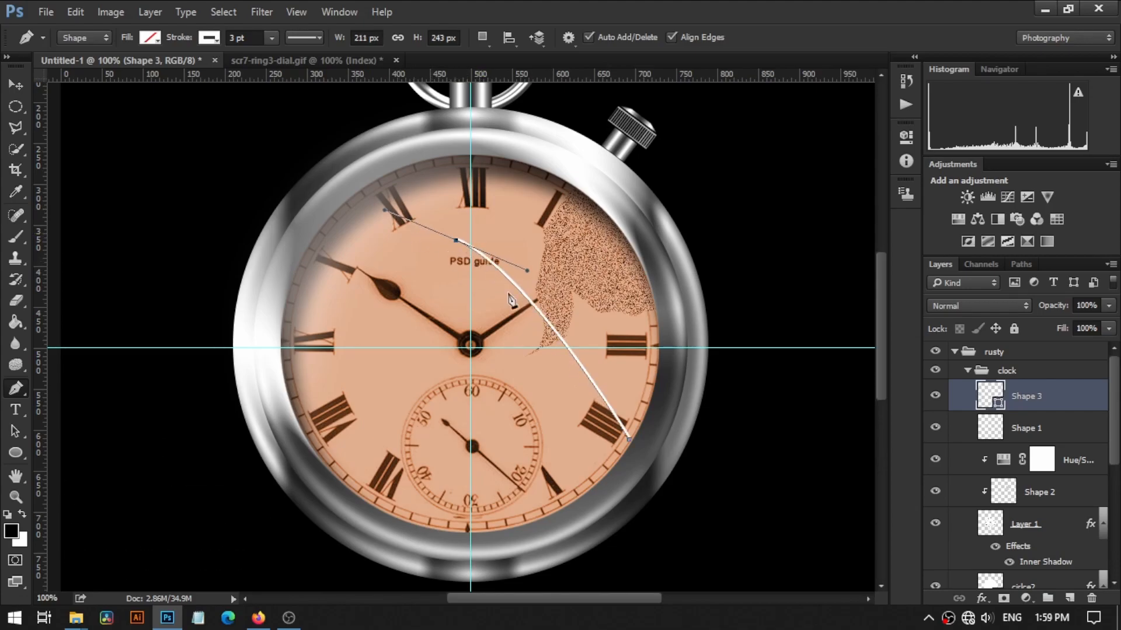
{"action": "left_click", "coordinate": [629, 440]}
{"action": "key", "text": "ctrl+z"}
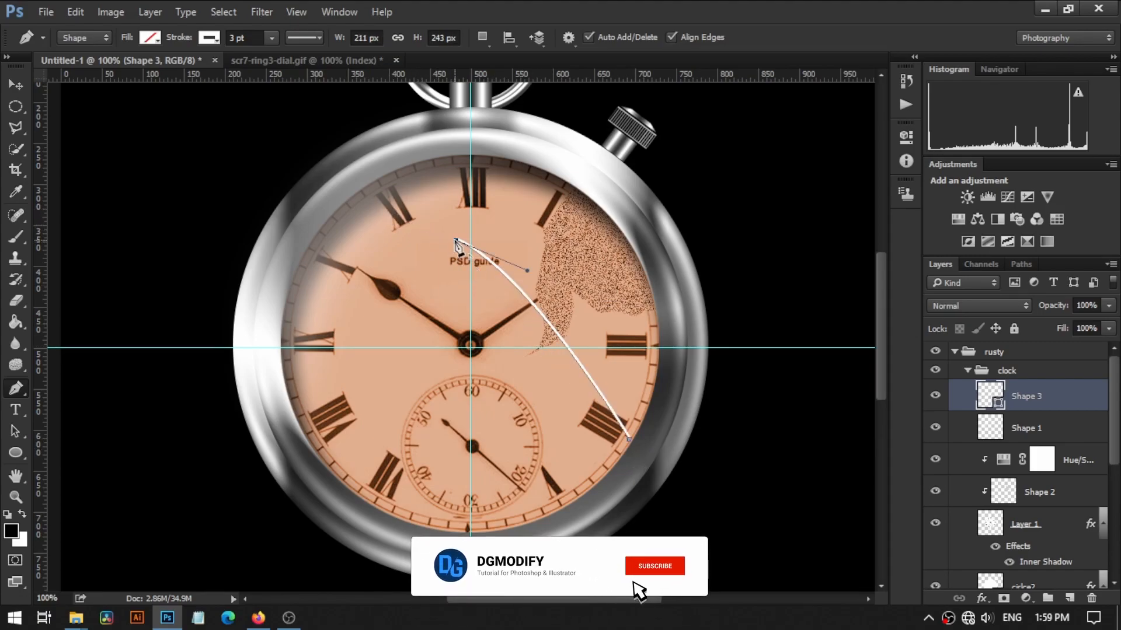
{"action": "left_click", "coordinate": [628, 441]}
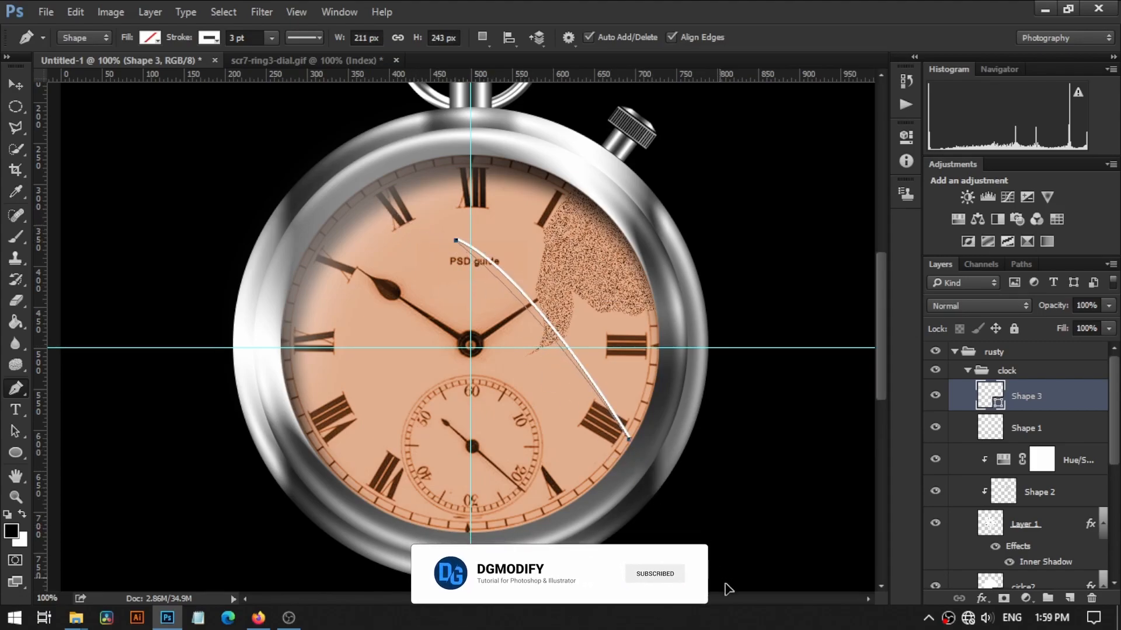
{"action": "scroll", "coordinate": [718, 525], "scroll_direction": "down", "scroll_amount": 3}
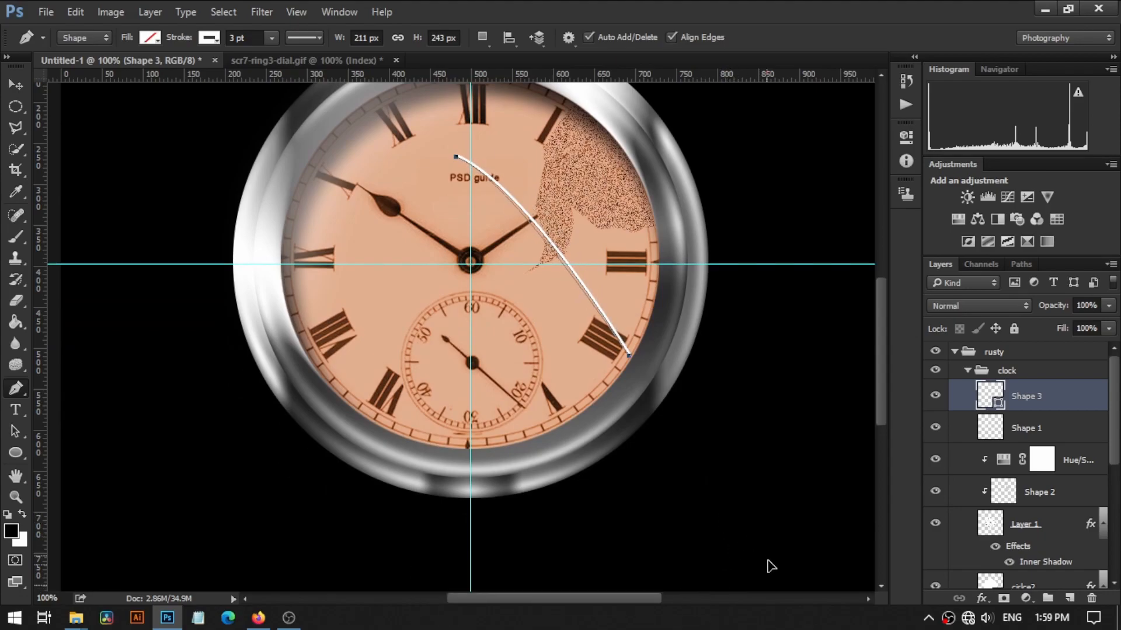
{"action": "left_click_drag", "start_coordinate": [770, 565], "coordinate": [771, 563]}
- Set the crack shape's stroke width to 0 pt and its fill to white
{"action": "left_click", "coordinate": [272, 38]}
{"action": "left_click_drag", "start_coordinate": [269, 55], "coordinate": [246, 54]}
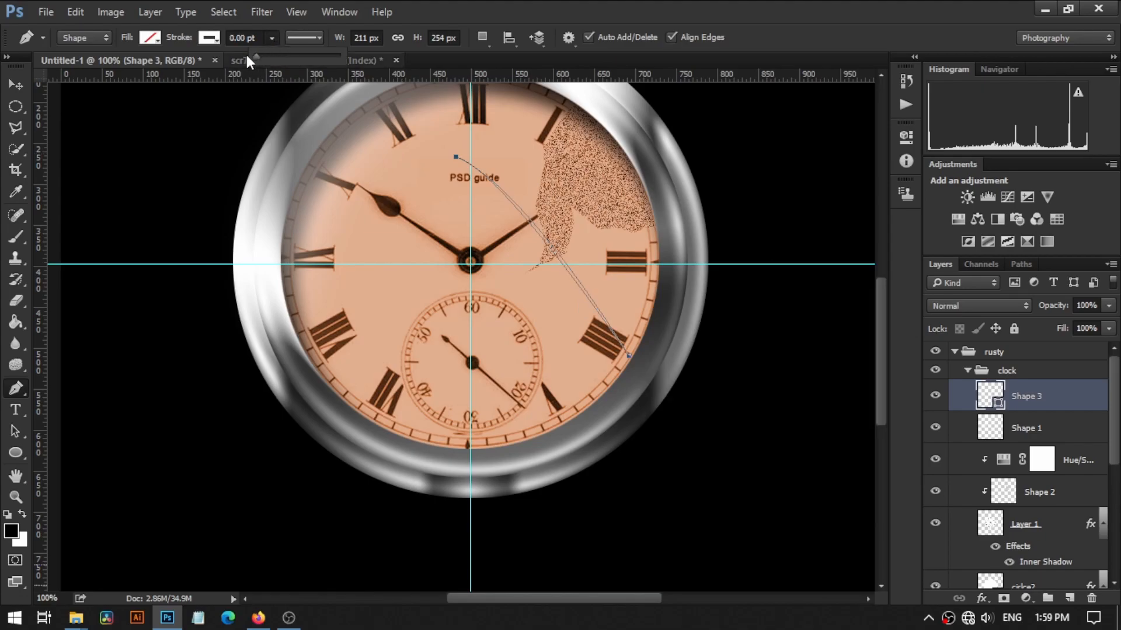
{"action": "left_click", "coordinate": [150, 39]}
{"action": "left_click", "coordinate": [79, 123]}
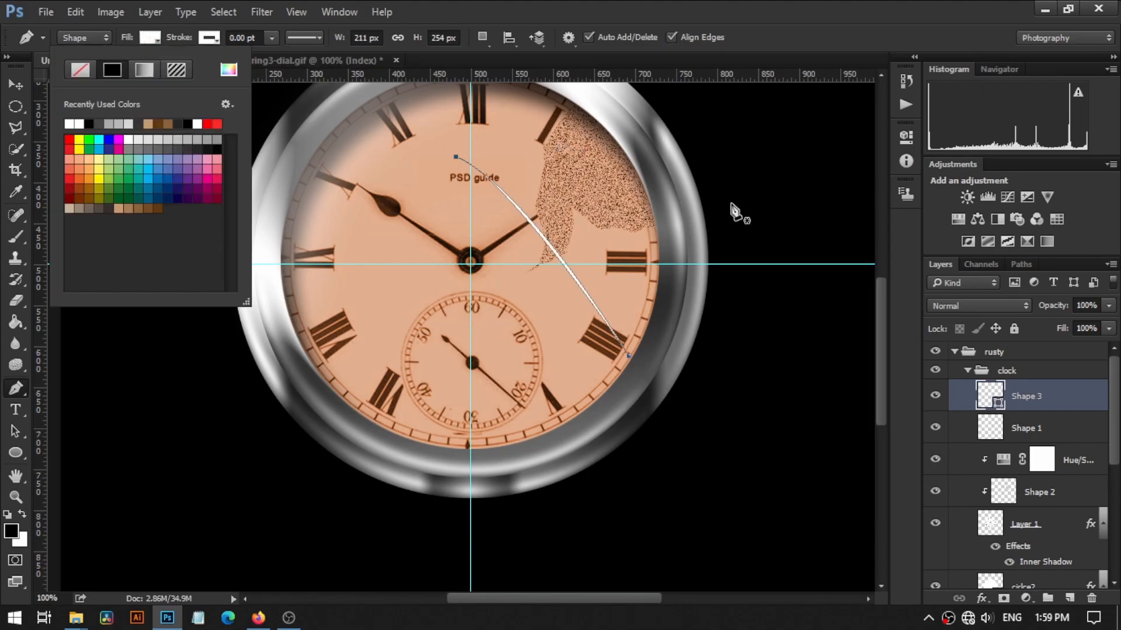
- Draw a second thin curved crack, about 169 by 103 px, from the rim beside numeral IIII to just below the dial's centre
{"action": "key", "text": "z"}
{"action": "left_click", "coordinate": [628, 361]}
{"action": "left_click_drag", "start_coordinate": [604, 294], "coordinate": [718, 351]}
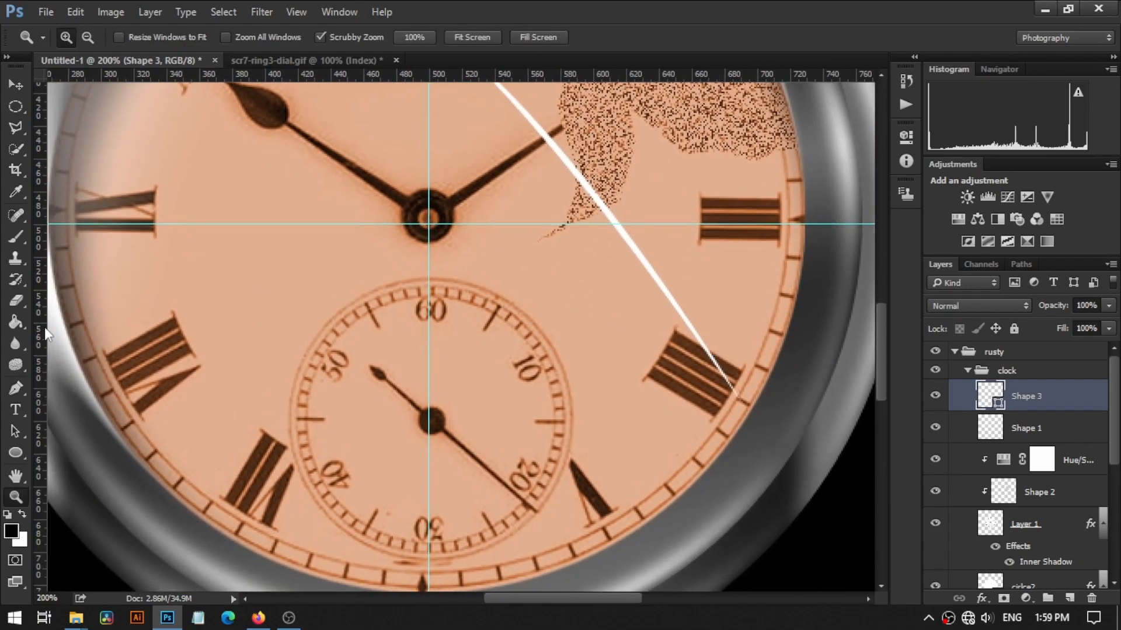
{"action": "left_click", "coordinate": [16, 388]}
{"action": "left_click", "coordinate": [743, 411]}
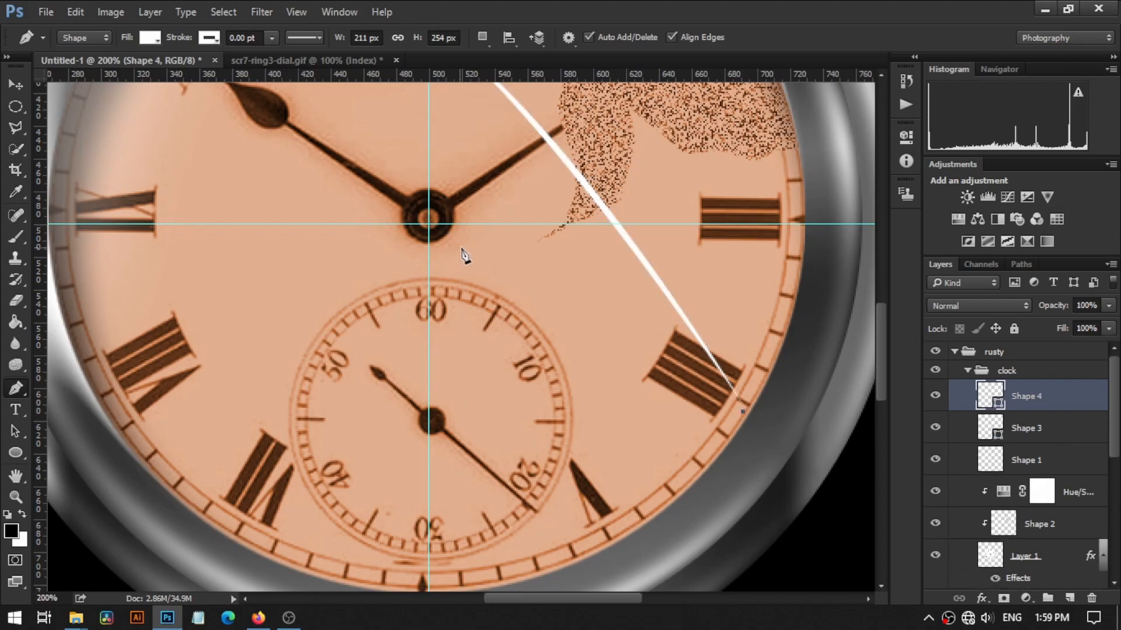
{"action": "left_click_drag", "start_coordinate": [465, 242], "coordinate": [343, 220]}
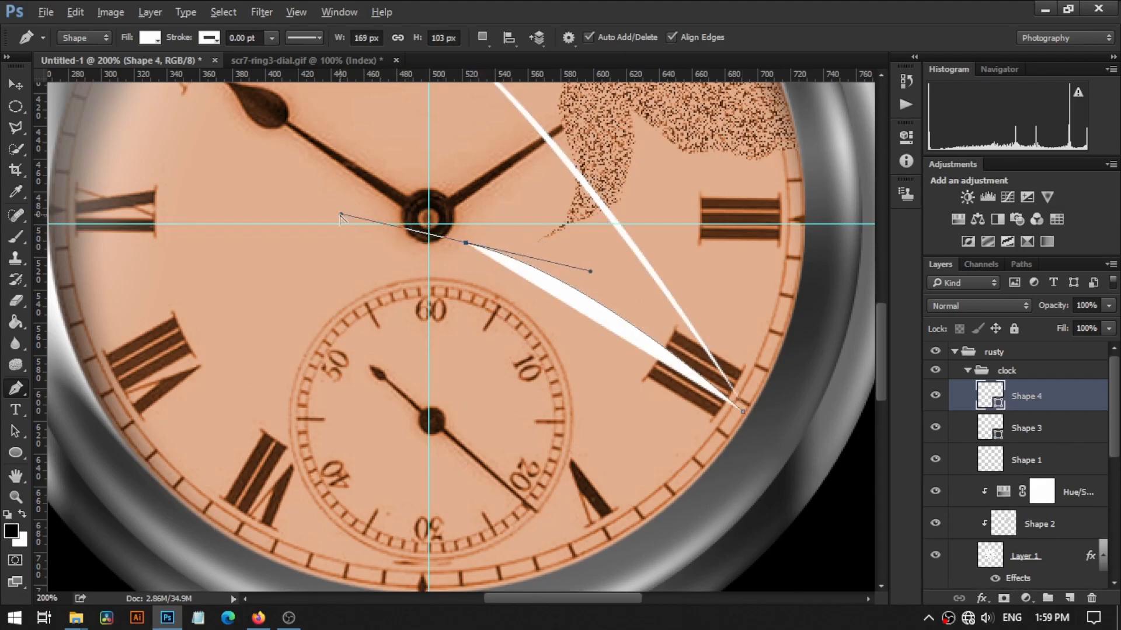
{"action": "left_click", "coordinate": [743, 412]}
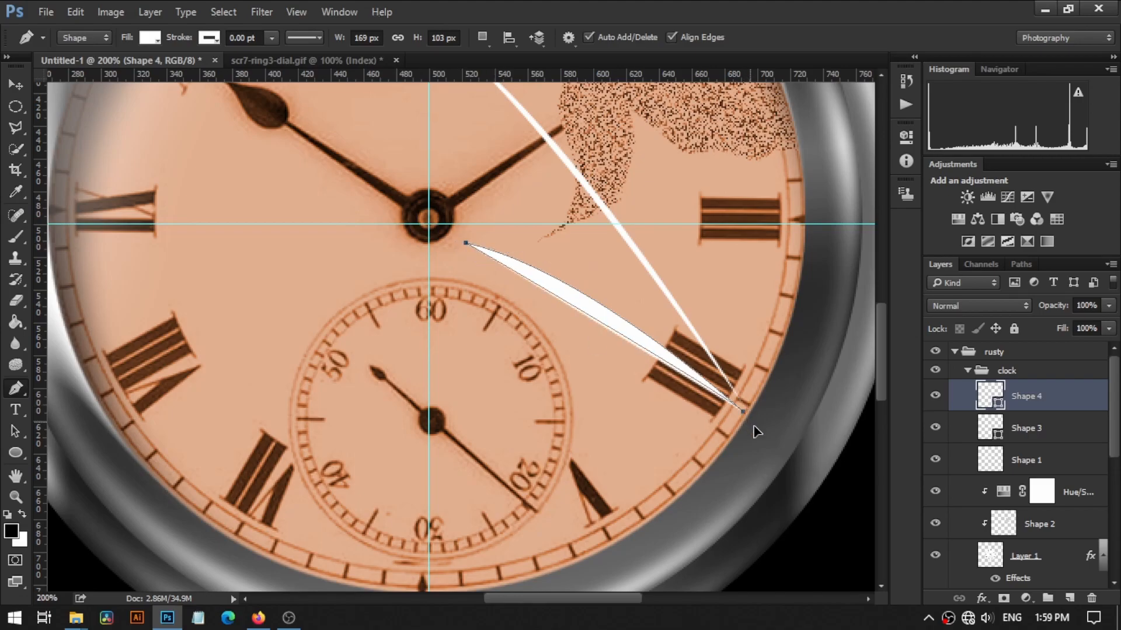
{"action": "scroll", "coordinate": [860, 511], "scroll_direction": "right", "scroll_amount": 3}
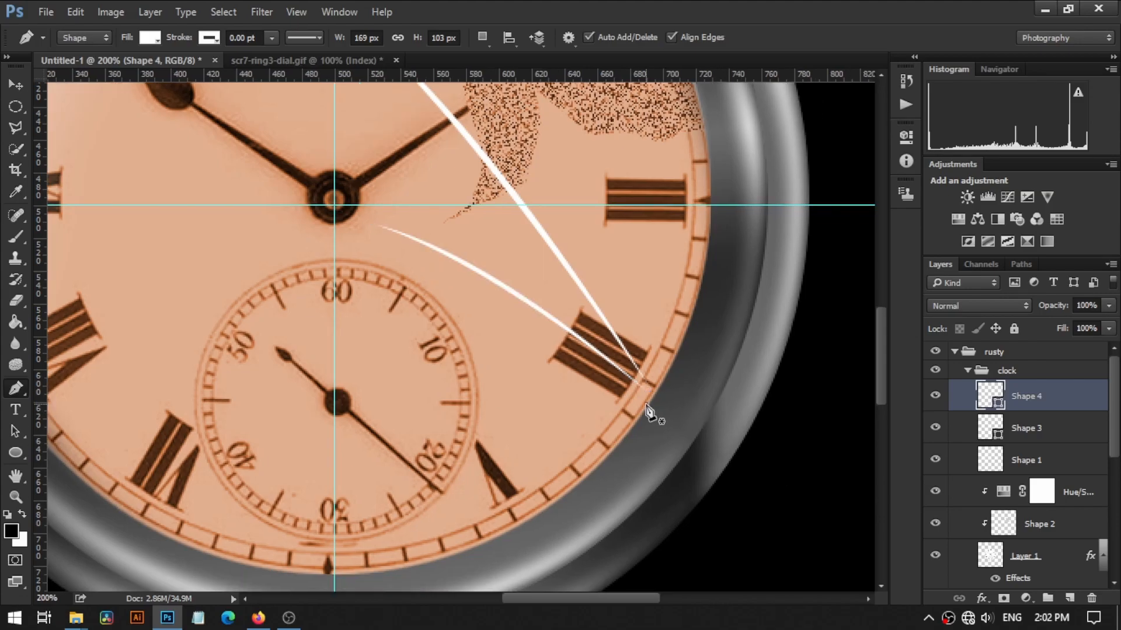
- Draw a third thin curved crack, about 361 by 86 px, from the same rim point across the small dial to just above numeral VIII
{"action": "left_click", "coordinate": [642, 409]}
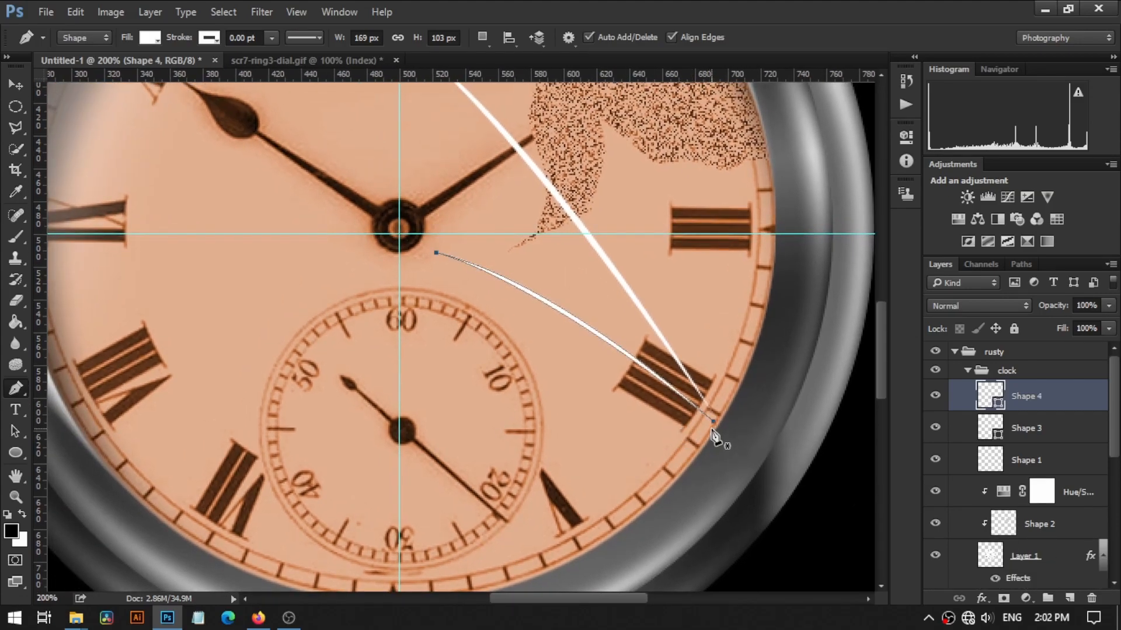
{"action": "left_click_drag", "start_coordinate": [121, 290], "coordinate": [305, 292]}
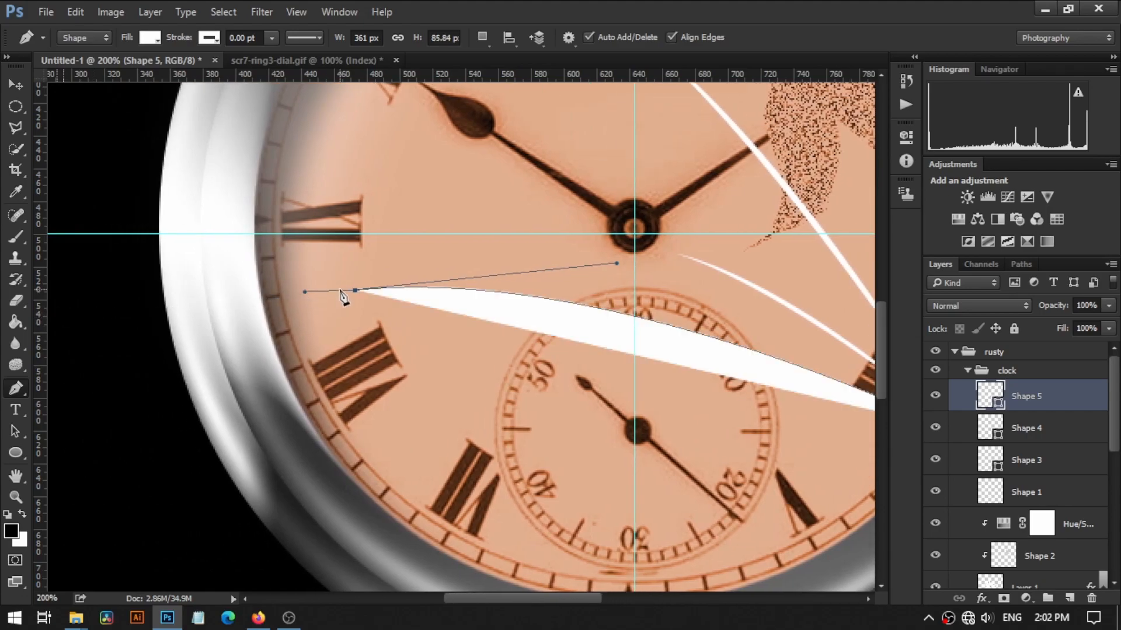
{"action": "key", "text": "ctrl+minus"}
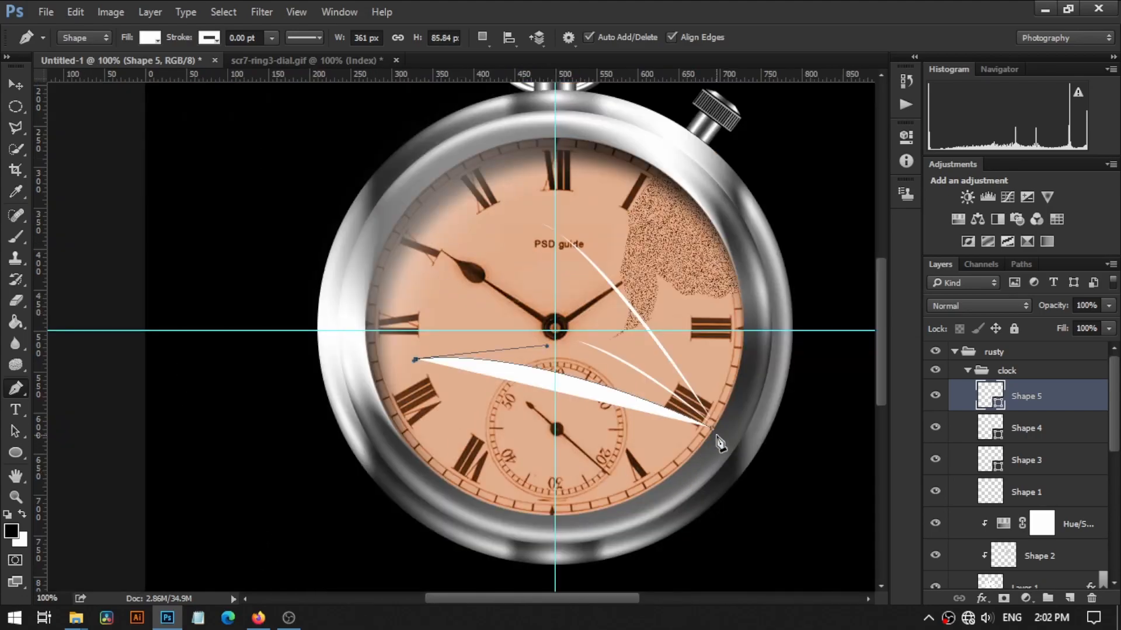
{"action": "left_click", "coordinate": [712, 430]}
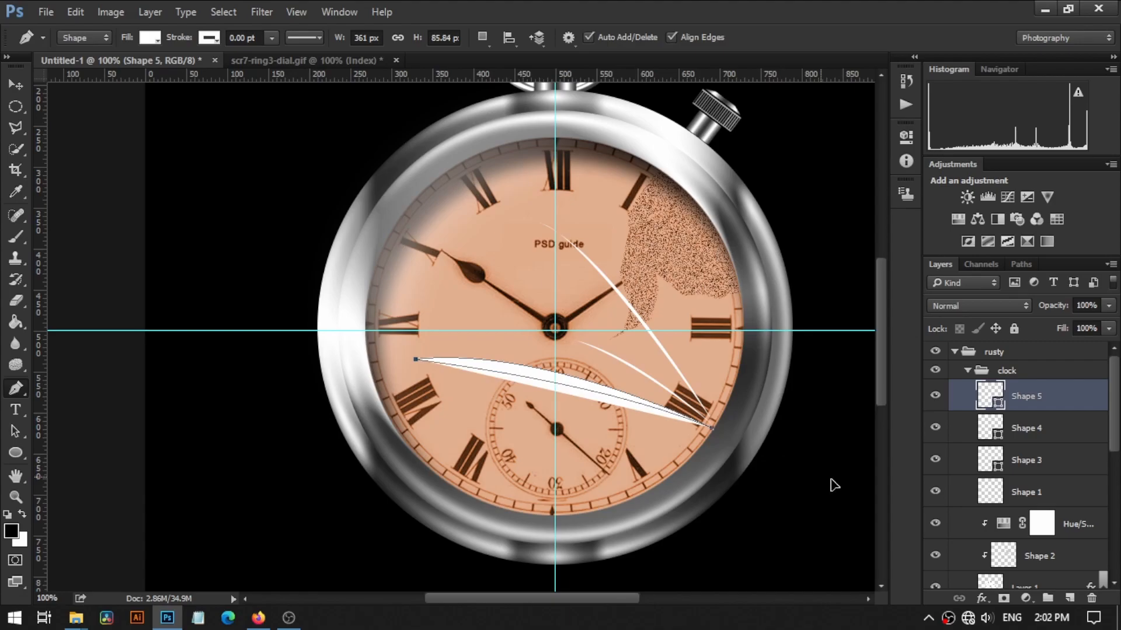
{"action": "scroll", "coordinate": [854, 499], "scroll_direction": "right", "scroll_amount": 3}
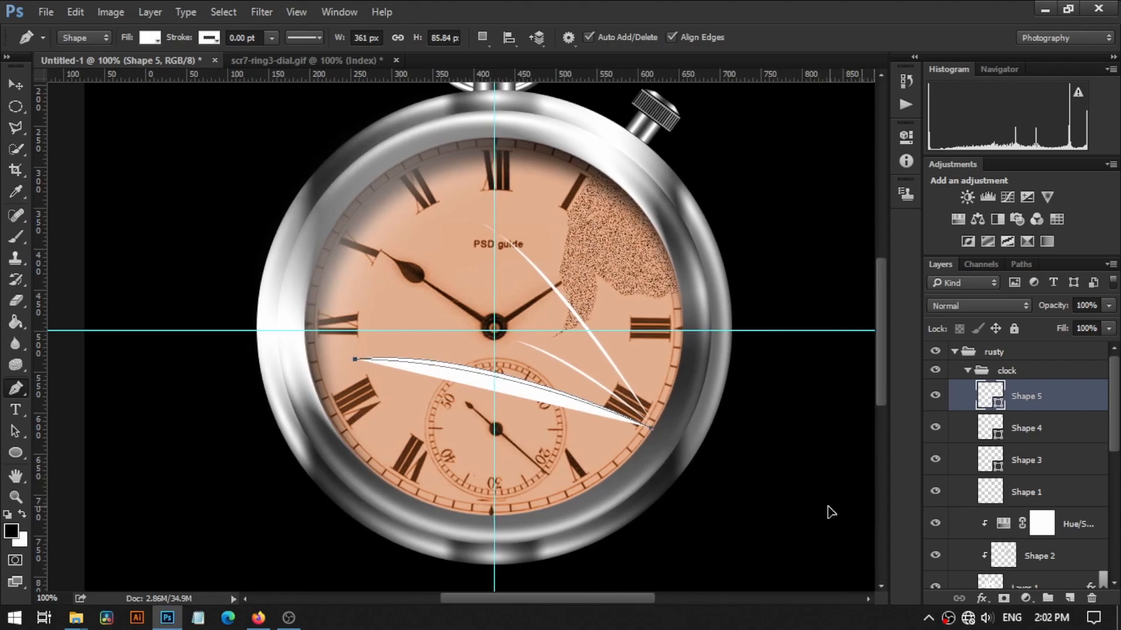
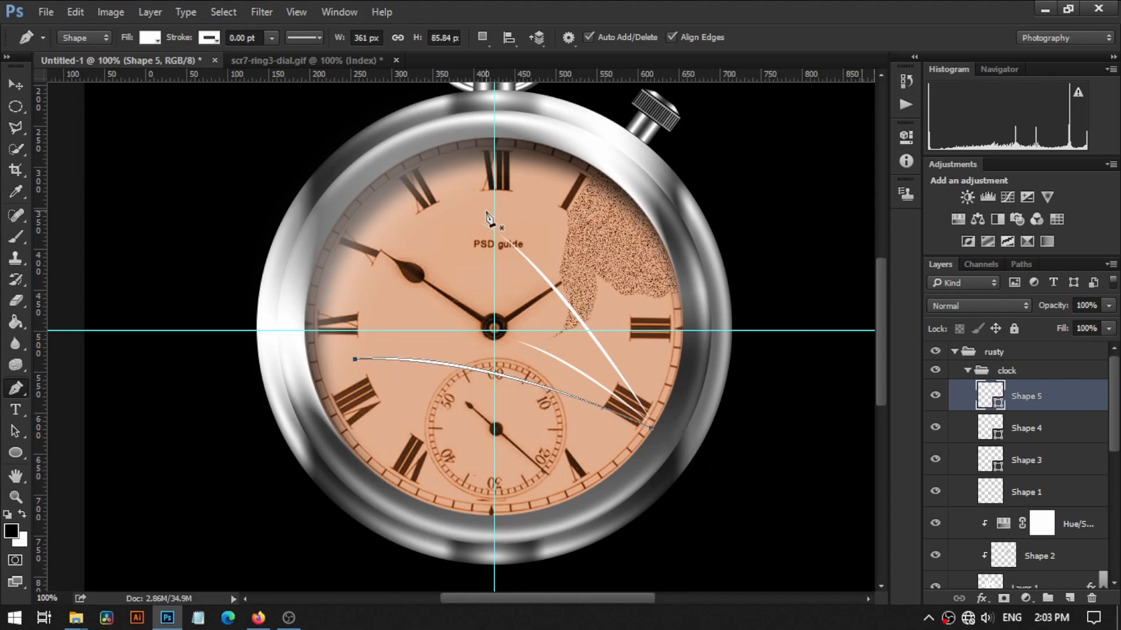
- Rotate Shape 5 slightly counterclockwise and shift it down so its end sits on the rim beside numeral IIII
{"action": "left_click", "coordinate": [16, 85]}
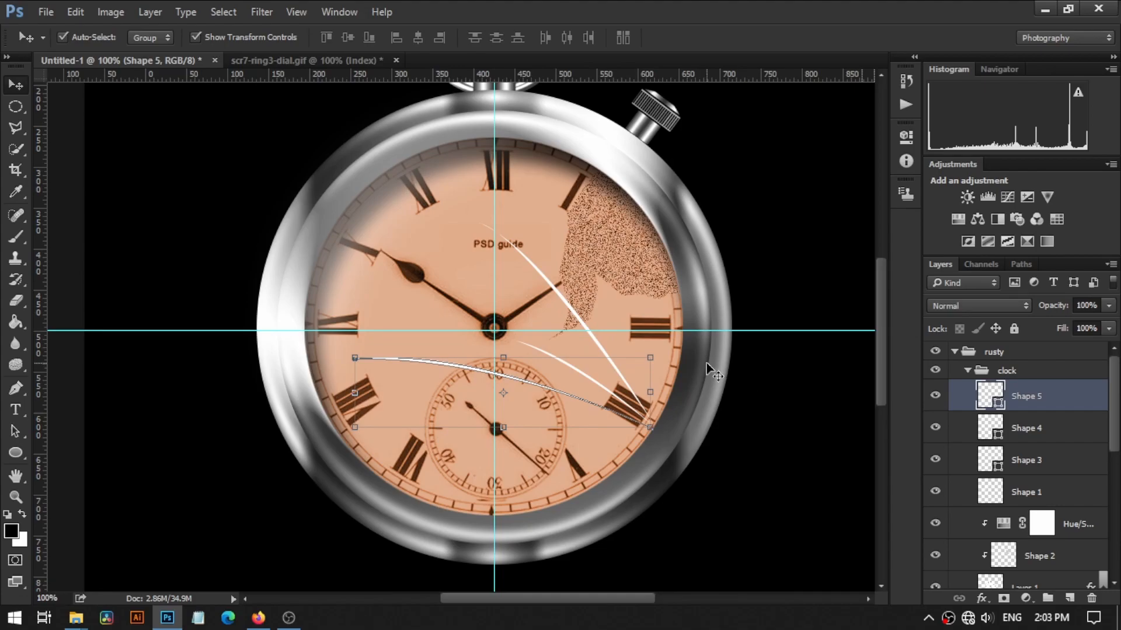
{"action": "key", "text": "z"}
{"action": "left_click", "coordinate": [609, 374]}
{"action": "left_click_drag", "start_coordinate": [607, 399], "coordinate": [656, 385]}
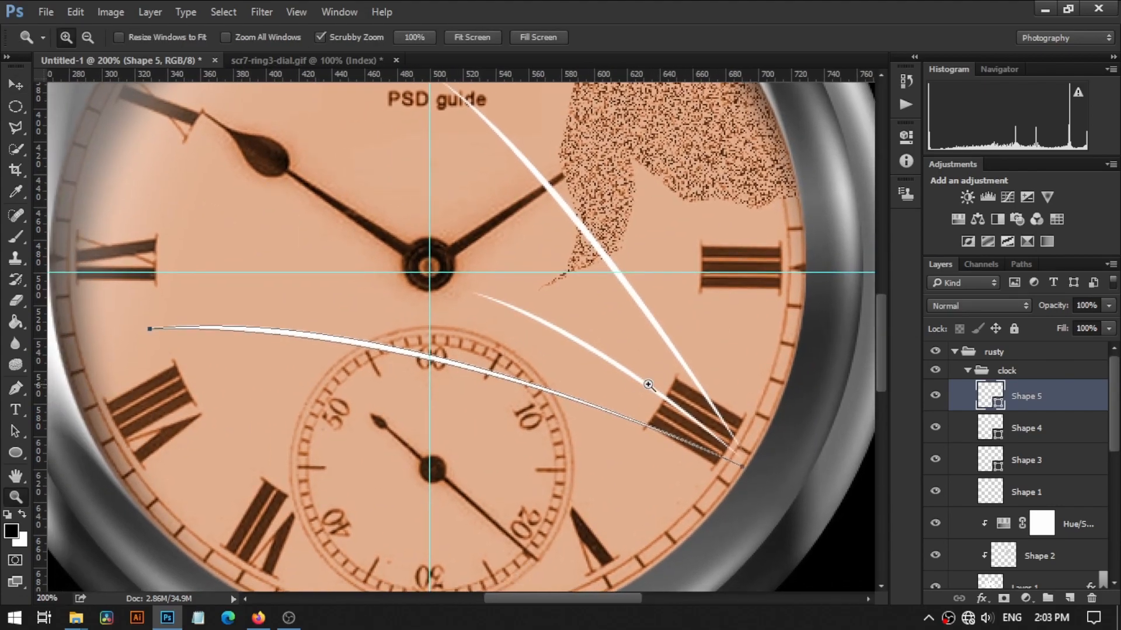
{"action": "key", "text": "v"}
{"action": "key", "text": "ctrl+t"}
{"action": "left_click_drag", "start_coordinate": [745, 475], "coordinate": [767, 474]}
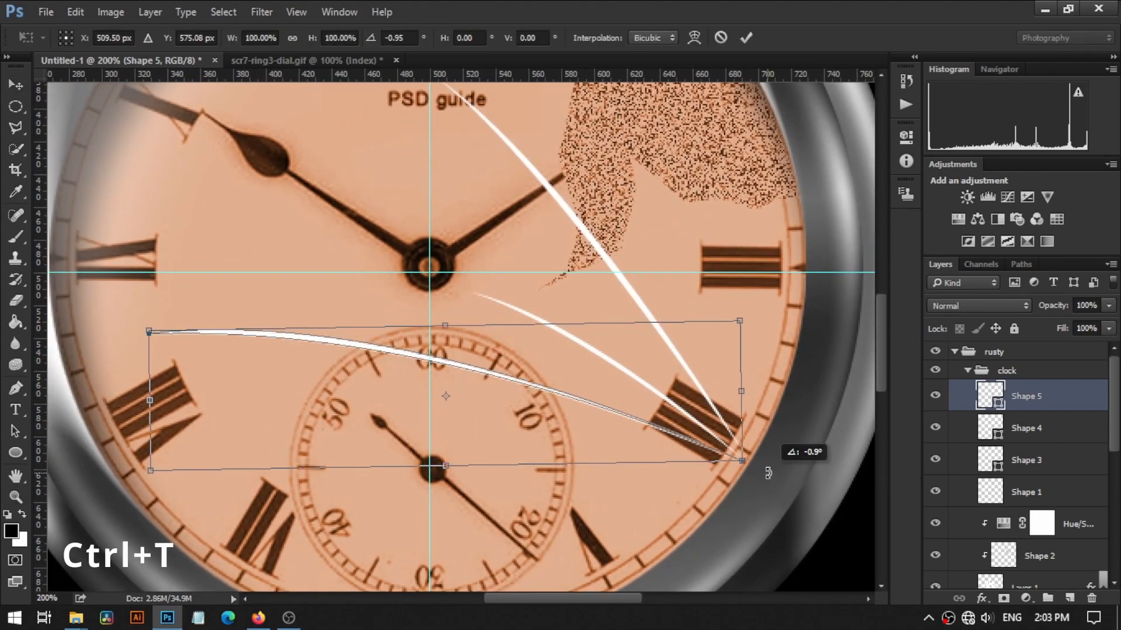
{"action": "left_click_drag", "start_coordinate": [555, 391], "coordinate": [559, 401]}
{"action": "key", "text": "Return"}
{"action": "key", "text": "ctrl+t"}
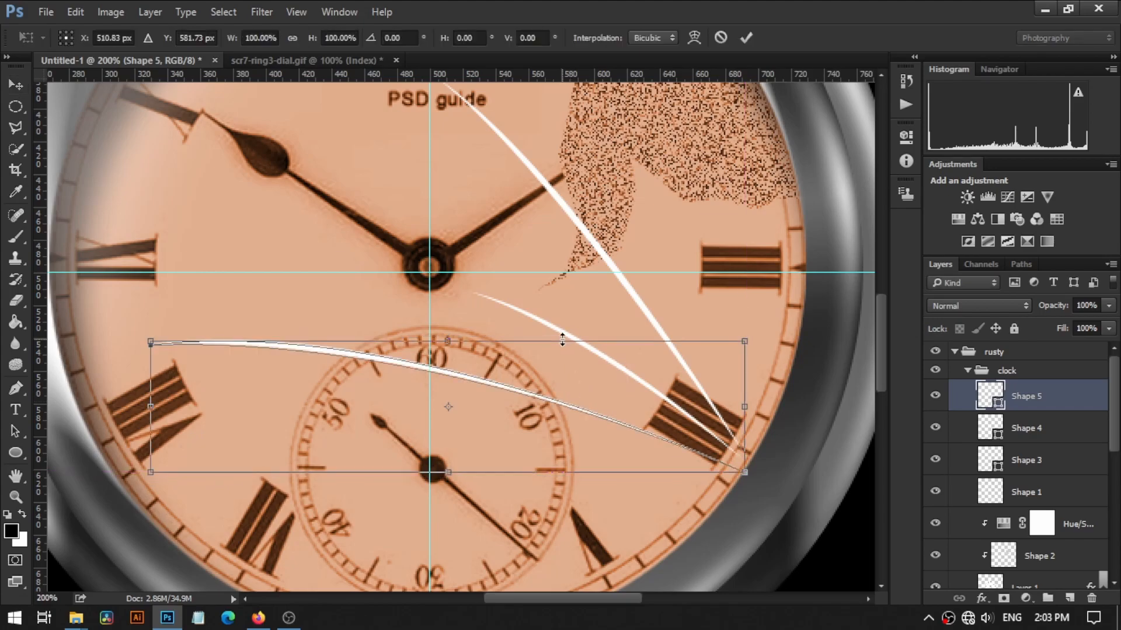
{"action": "key", "text": "Return"}
{"action": "key", "text": "ctrl+t"}
{"action": "key", "text": "ctrl+t"}
{"action": "key", "text": "Return"}
- Rotate Shape 4 slightly clockwise and reposition it so its rim end meets the end of Shape 5
{"action": "left_click", "coordinate": [952, 432]}
{"action": "key", "text": "ctrl+t"}
{"action": "left_click_drag", "start_coordinate": [763, 466], "coordinate": [757, 460]}
{"action": "left_click_drag", "start_coordinate": [667, 407], "coordinate": [672, 411]}
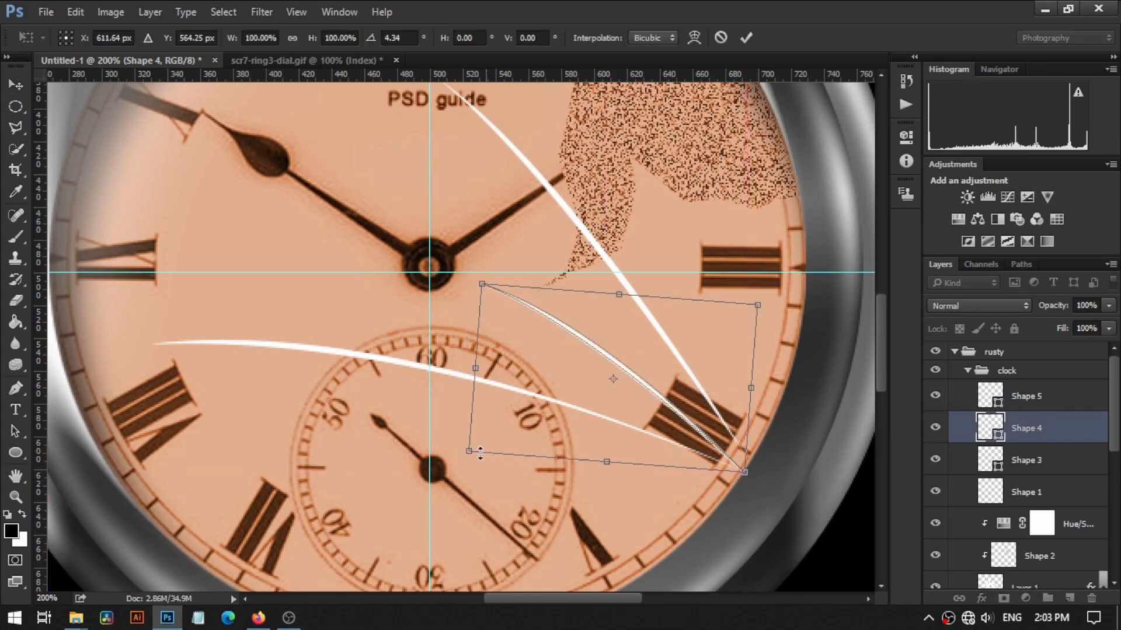
{"action": "left_click_drag", "start_coordinate": [755, 485], "coordinate": [762, 485]}
{"action": "key", "text": "Return"}
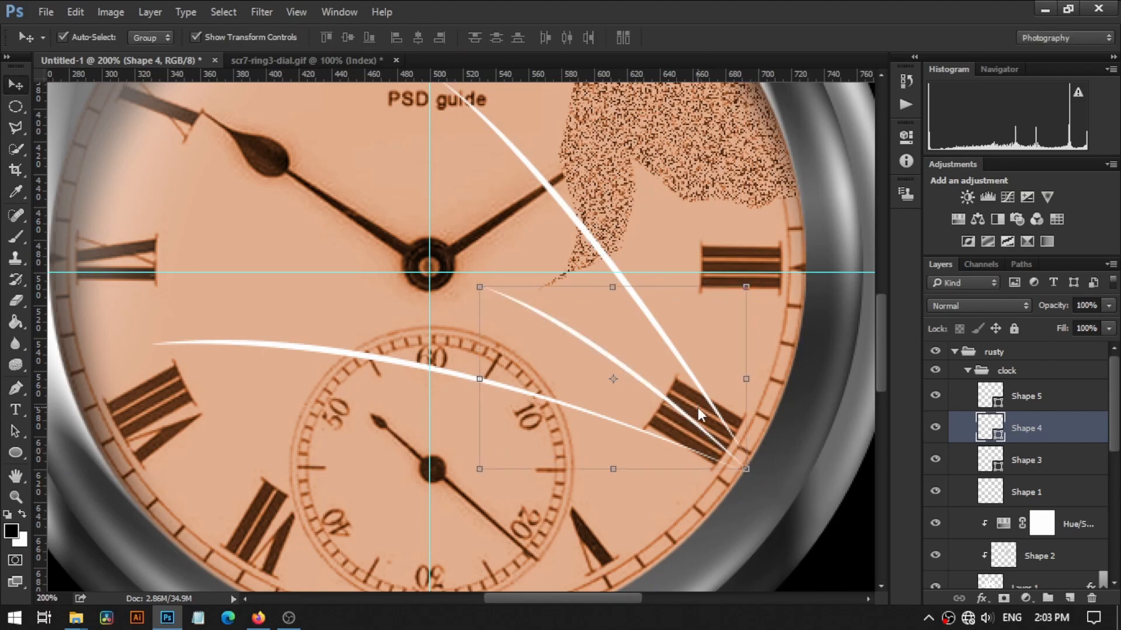
- Rotate Shape 3 slightly clockwise and move it so its lower end joins the other two cracks
{"action": "left_click", "coordinate": [608, 258]}
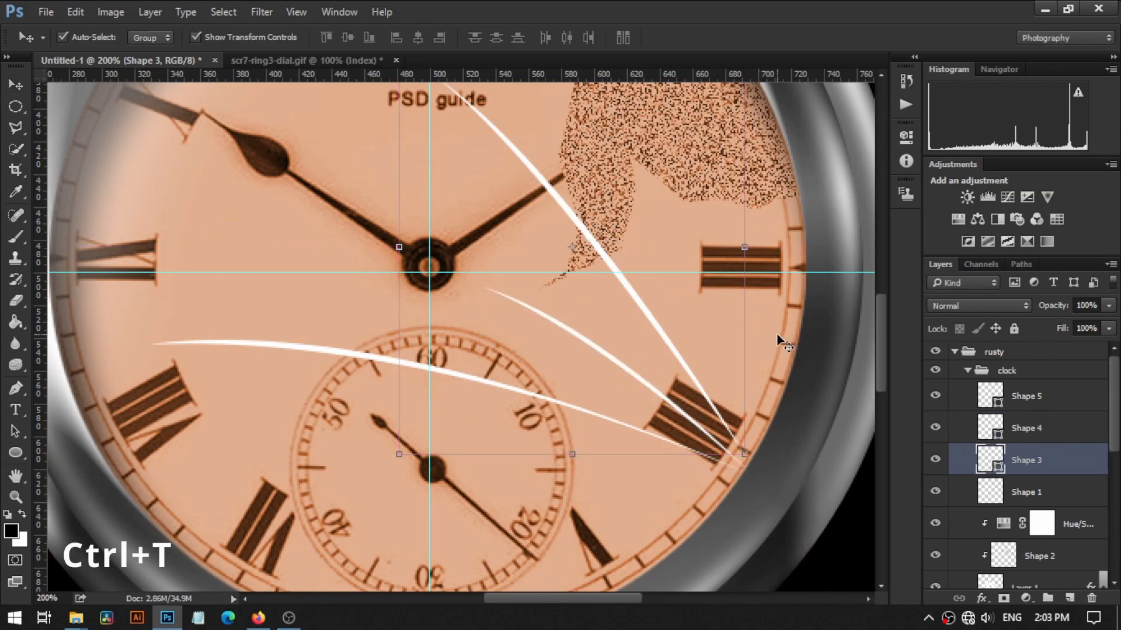
{"action": "key", "text": "ctrl+t"}
{"action": "left_click_drag", "start_coordinate": [758, 466], "coordinate": [754, 482]}
{"action": "left_click_drag", "start_coordinate": [707, 371], "coordinate": [716, 379]}
{"action": "key", "text": "Return"}
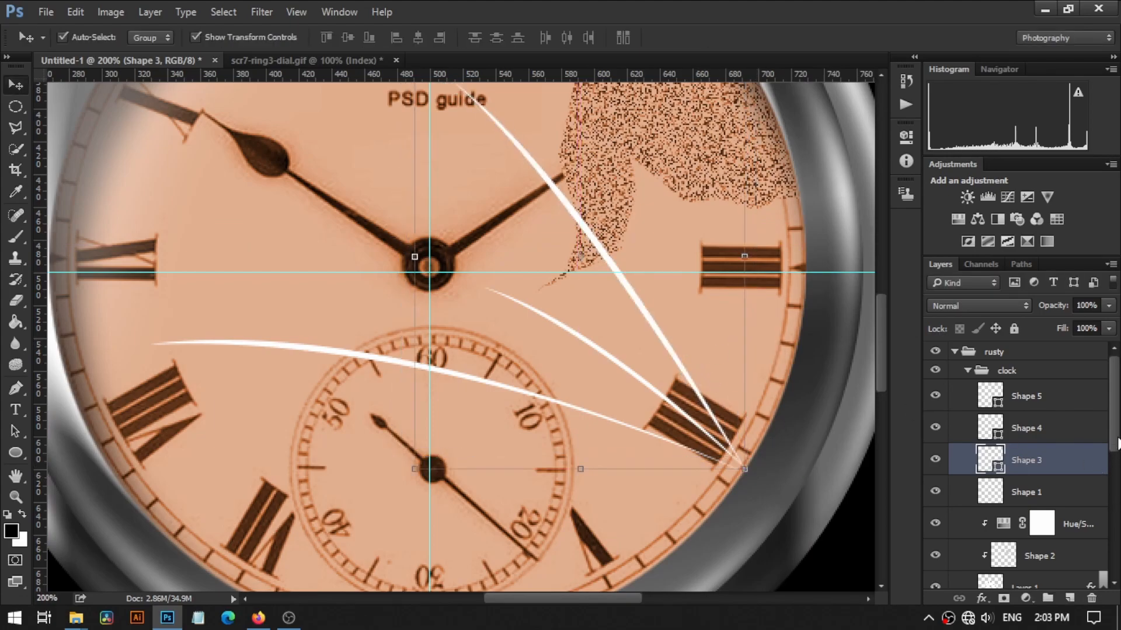
- Group Shape 3, Shape 4 and Shape 5, and merge a duplicate of the group into a single layer
{"action": "left_click", "coordinate": [1052, 401]}
{"action": "left_click", "coordinate": [1051, 461], "text": "shift"}
{"action": "key", "text": "ctrl+g"}
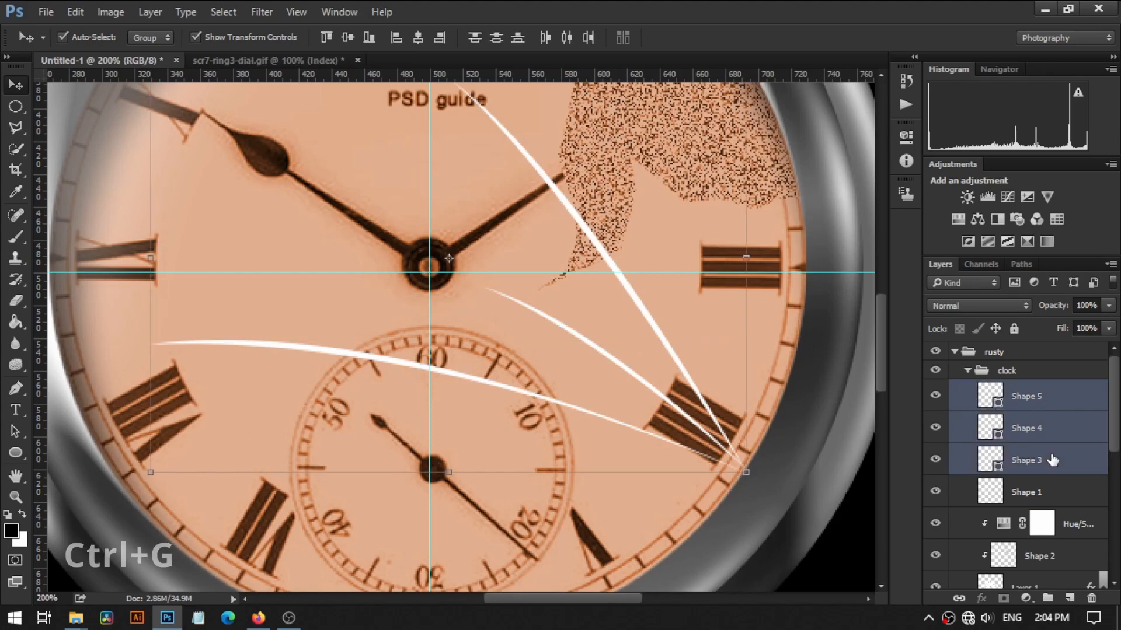
{"action": "key", "text": "ctrl+j"}
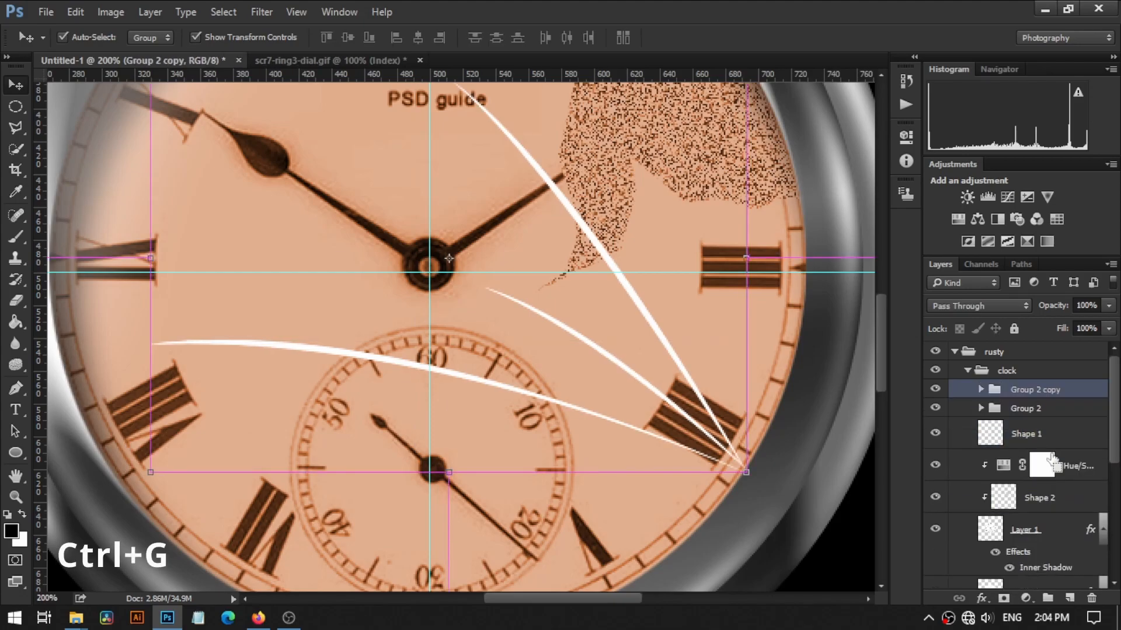
{"action": "key", "text": "ctrl+e"}
- Add a drop shadow to the merged cracks with distance 7 px, spread 17% and size 3 px
{"action": "left_click", "coordinate": [983, 597]}
{"action": "left_click", "coordinate": [991, 585]}
{"action": "left_click_drag", "start_coordinate": [505, 185], "coordinate": [901, 179]}
{"action": "mouse_move", "coordinate": [859, 294]}
{"action": "left_mouse_down"}
{"action": "mouse_move", "coordinate": [874, 314]}
{"action": "mouse_move", "coordinate": [901, 316]}
{"action": "mouse_move", "coordinate": [860, 334]}
{"action": "mouse_move", "coordinate": [878, 313]}
{"action": "mouse_move", "coordinate": [865, 293]}
{"action": "left_mouse_up"}
{"action": "left_click_drag", "start_coordinate": [1034, 166], "coordinate": [942, 166]}
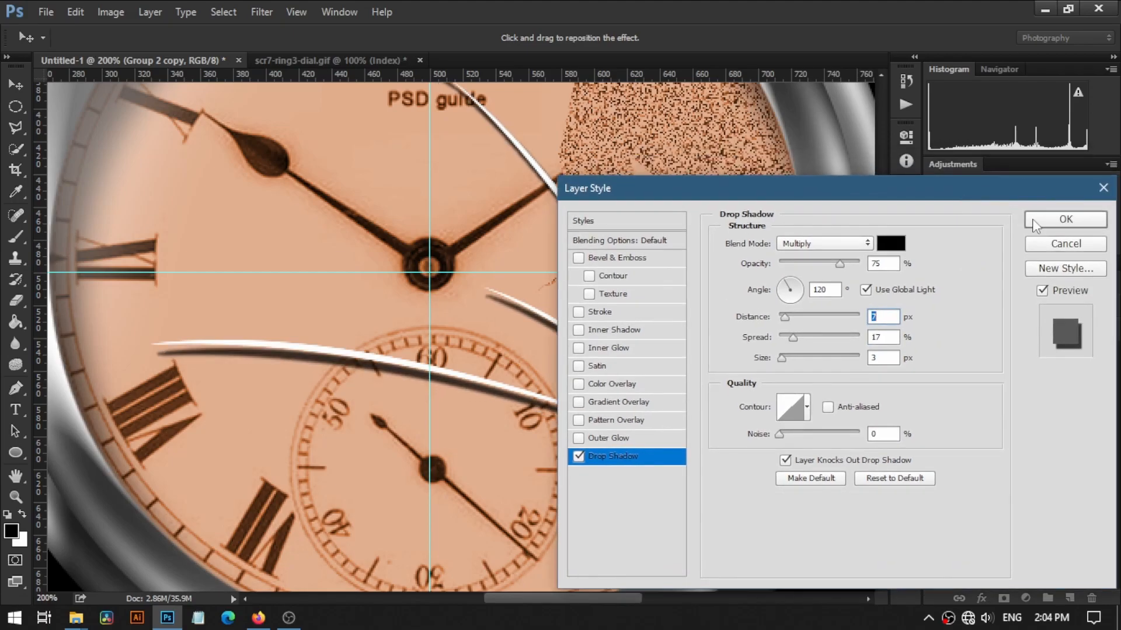
{"action": "left_click", "coordinate": [1013, 217]}
- Examine the whole stopwatch and the contents of the up part and clock groups, down to the cirlce2 and cirlce1 ring layers
{"action": "key", "text": "ctrl+0"}
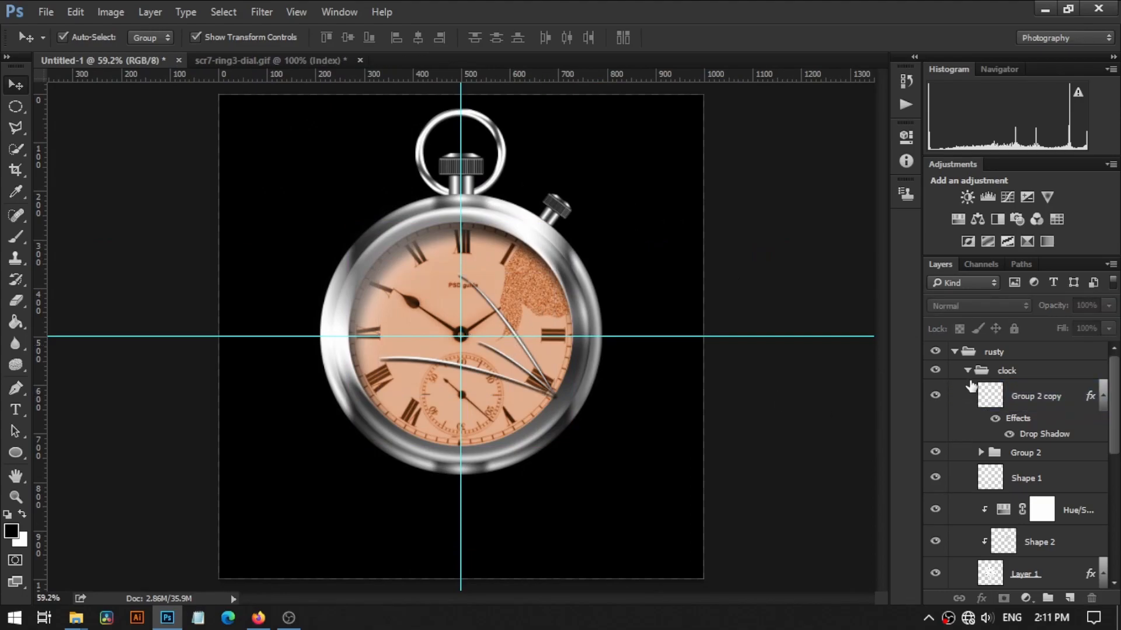
{"action": "left_click", "coordinate": [967, 370]}
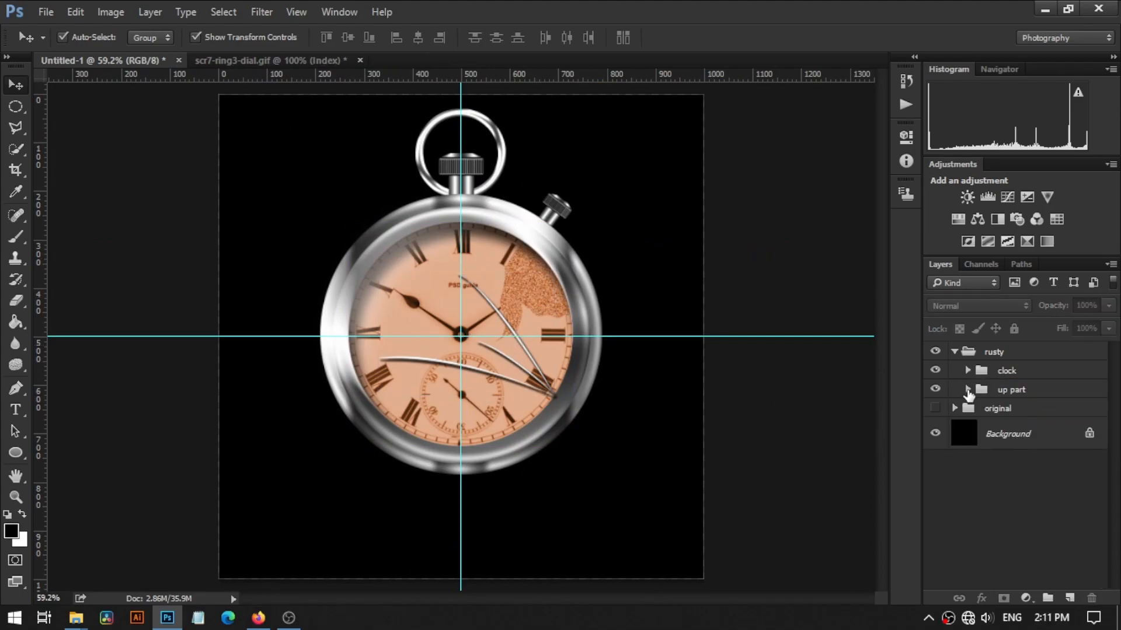
{"action": "left_click", "coordinate": [967, 389]}
{"action": "left_click", "coordinate": [968, 389]}
{"action": "left_click", "coordinate": [968, 371]}
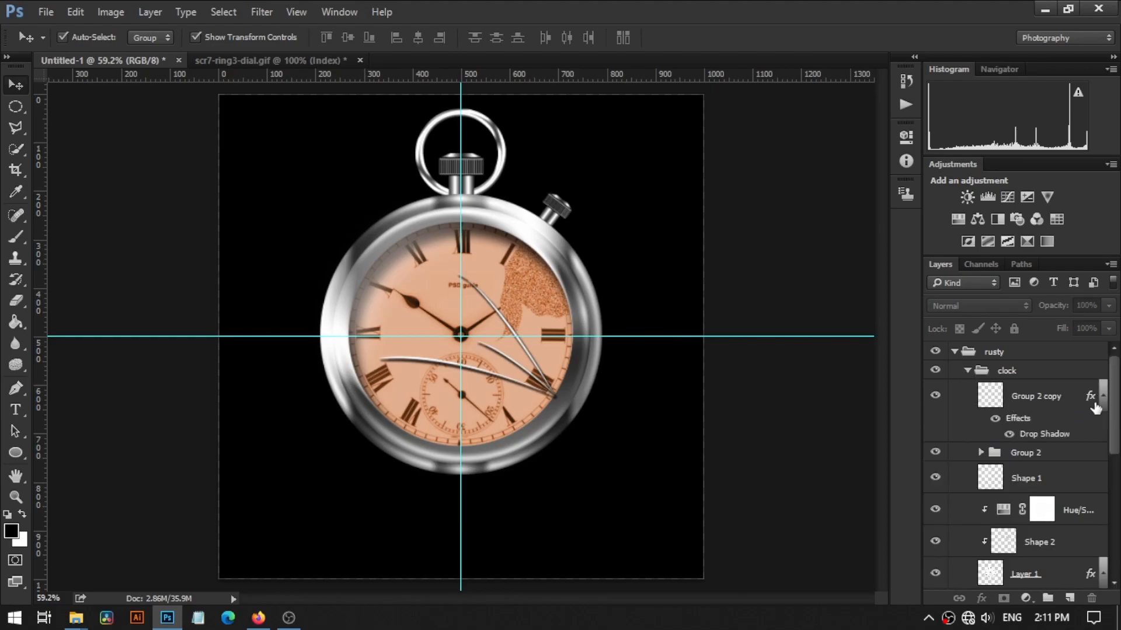
{"action": "left_click_drag", "start_coordinate": [1118, 404], "coordinate": [1116, 506]}
{"action": "left_click", "coordinate": [1059, 433]}
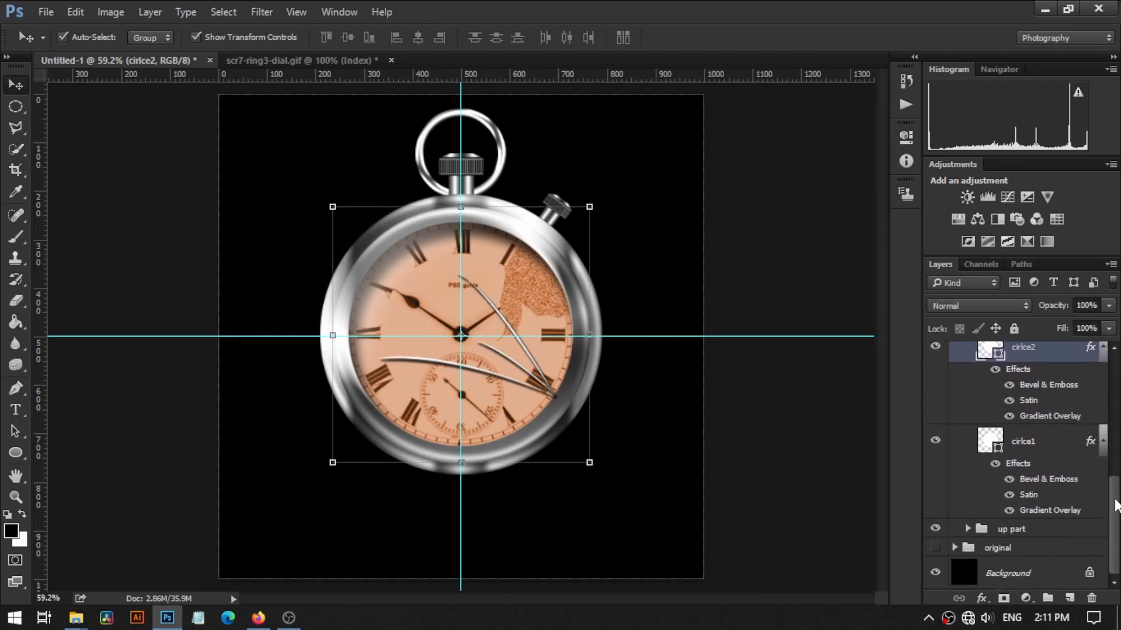
{"action": "left_click", "coordinate": [1039, 443], "text": "shift"}
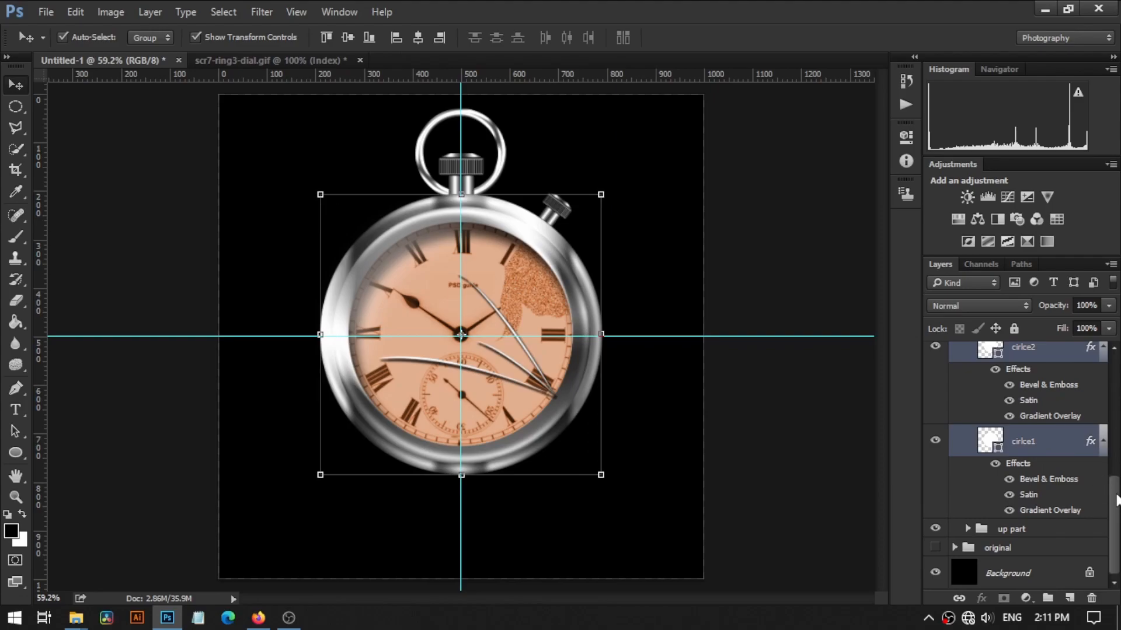
- Collapse the clock group inside the rusty group and make it the active selection
{"action": "left_click_drag", "start_coordinate": [1117, 519], "coordinate": [1116, 443]}
{"action": "left_click", "coordinate": [1057, 411]}
{"action": "left_click", "coordinate": [967, 353]}
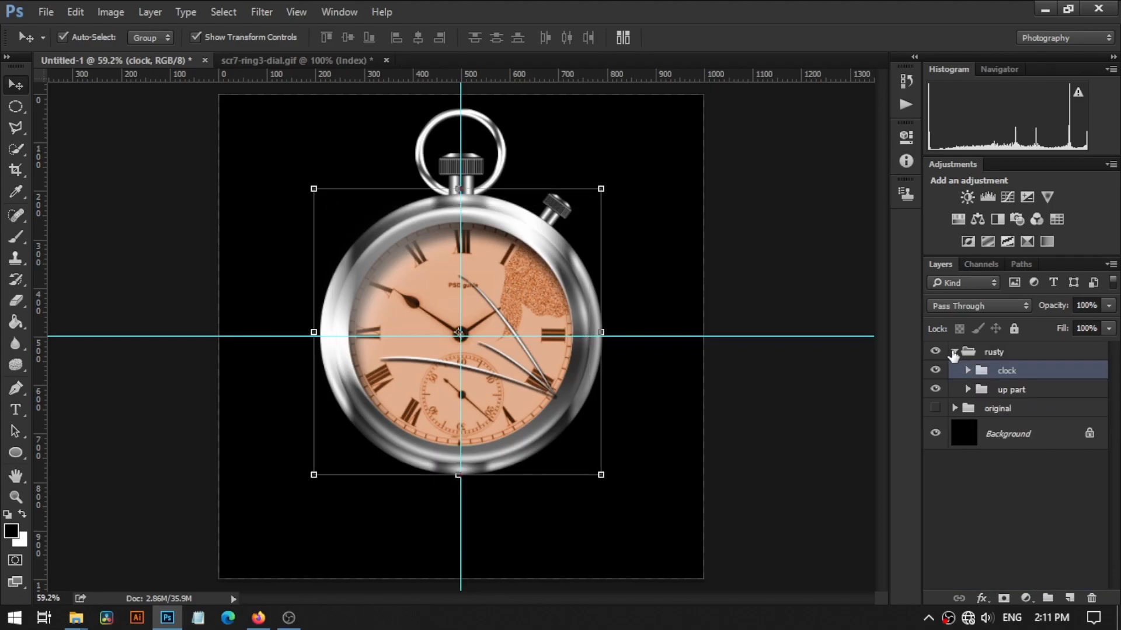
- Duplicate the rusty group, hide the source rusty group and open the duplicate's contents
{"action": "left_click", "coordinate": [953, 352]}
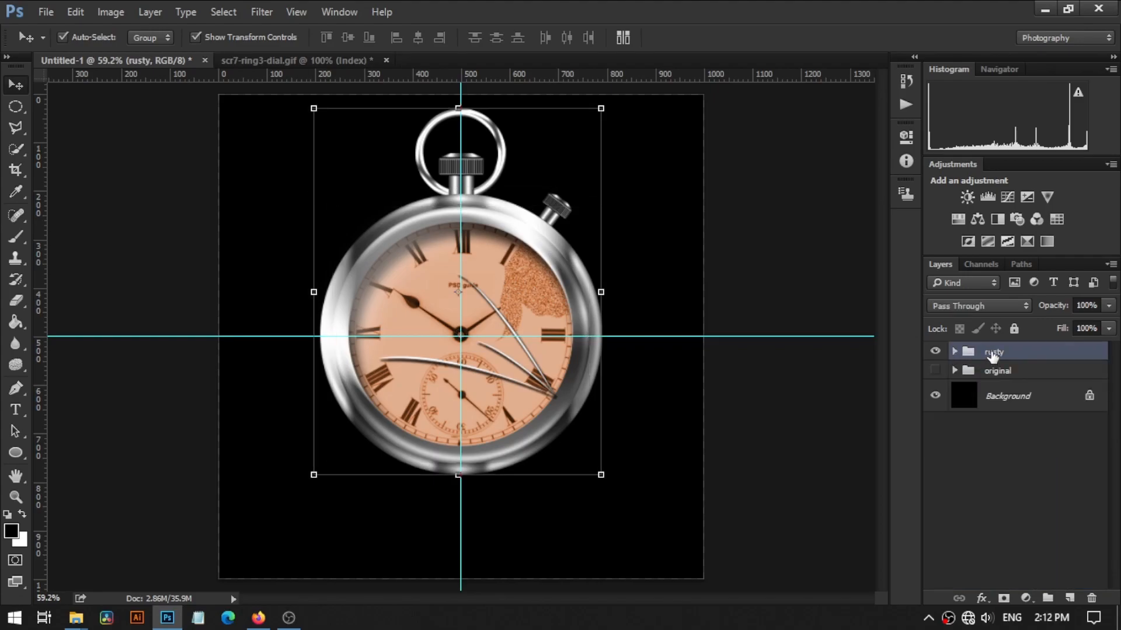
{"action": "key", "text": "ctrl+j"}
{"action": "left_click", "coordinate": [954, 352]}
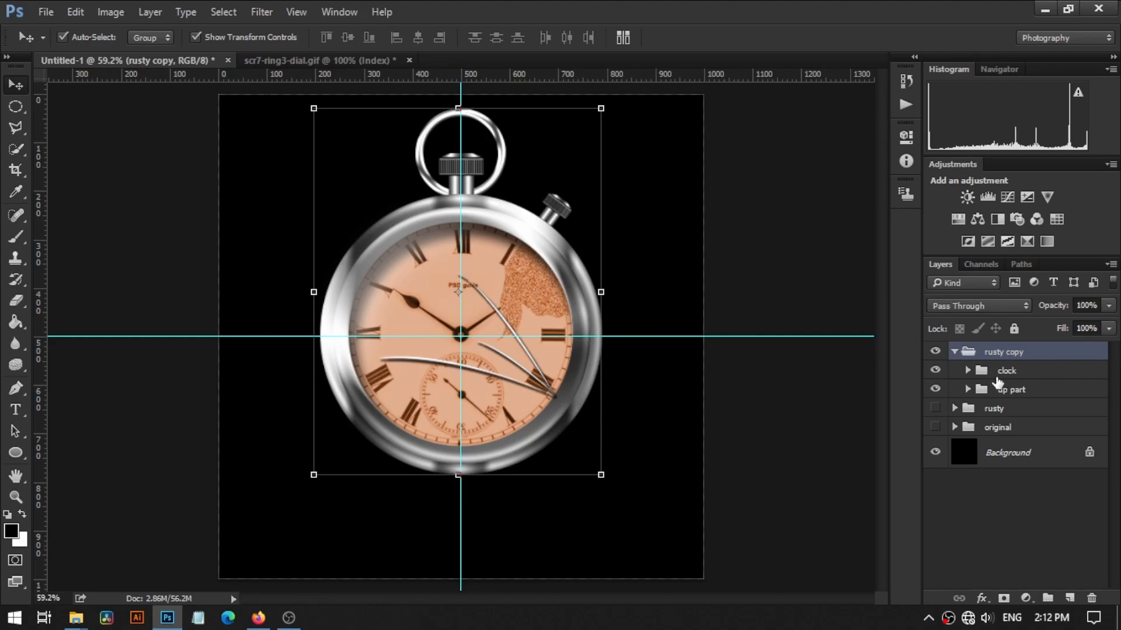
- Merge the cirlce2 and cirlce1 rings with the up part group inside the rusty copy into a single layer
{"action": "left_click", "coordinate": [968, 371]}
{"action": "left_click_drag", "start_coordinate": [1116, 438], "coordinate": [1107, 527]}
{"action": "left_click", "coordinate": [1045, 474]}
{"action": "left_click", "coordinate": [1070, 513], "text": "ctrl"}
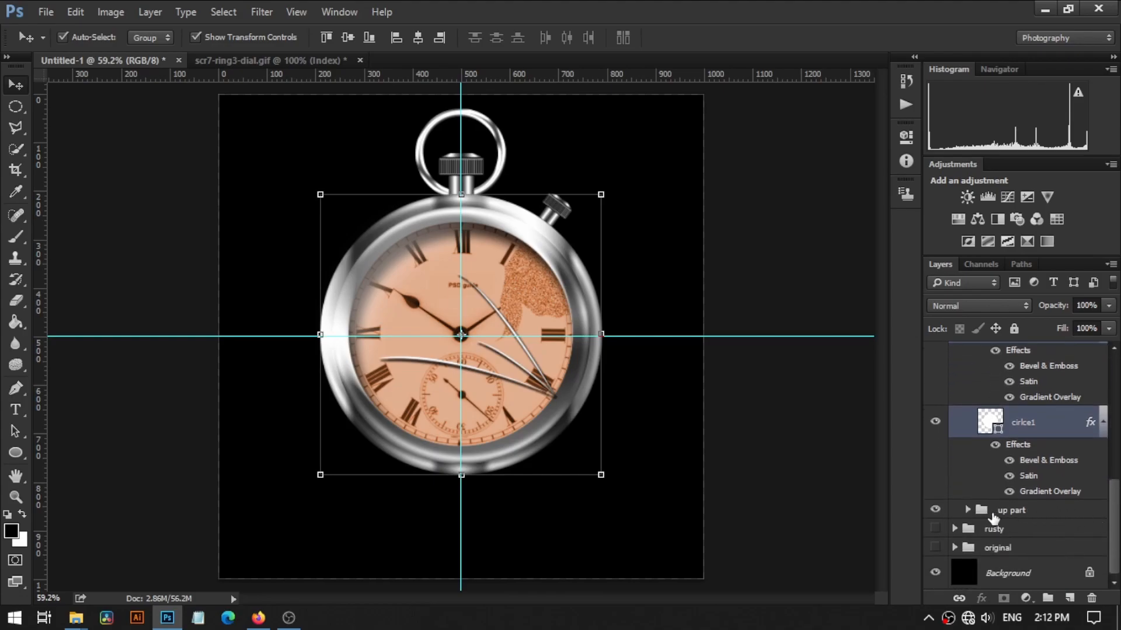
{"action": "left_click", "coordinate": [936, 511]}
{"action": "left_click", "coordinate": [936, 512]}
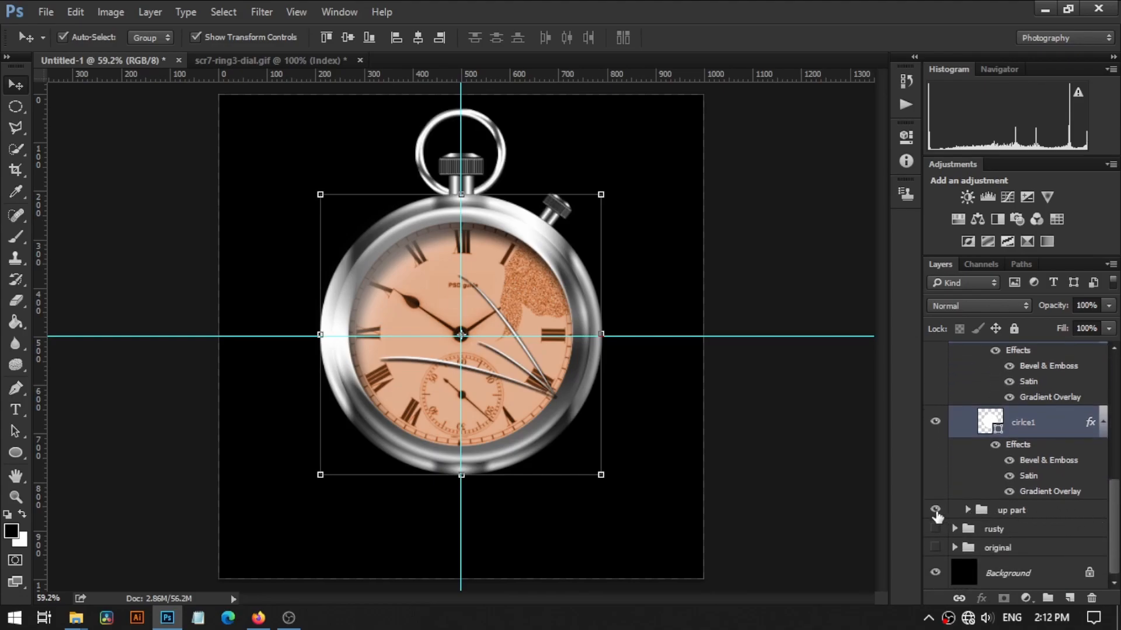
{"action": "left_click", "coordinate": [988, 514], "text": "ctrl"}
{"action": "left_click_drag", "start_coordinate": [1117, 531], "coordinate": [1119, 506]}
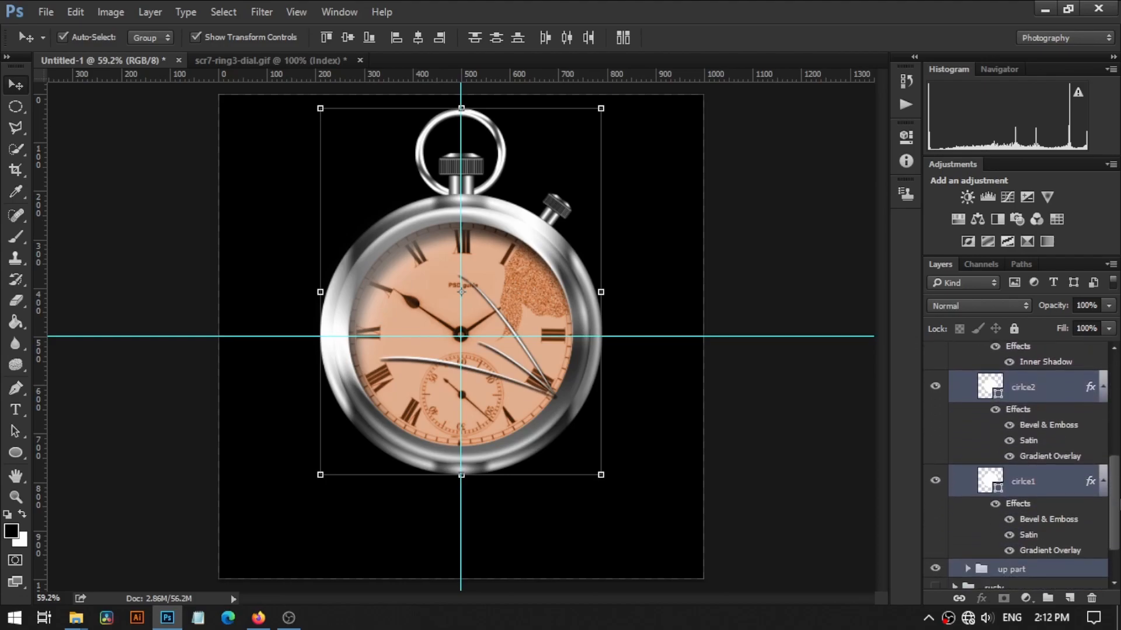
{"action": "key", "text": "ctrl+e"}
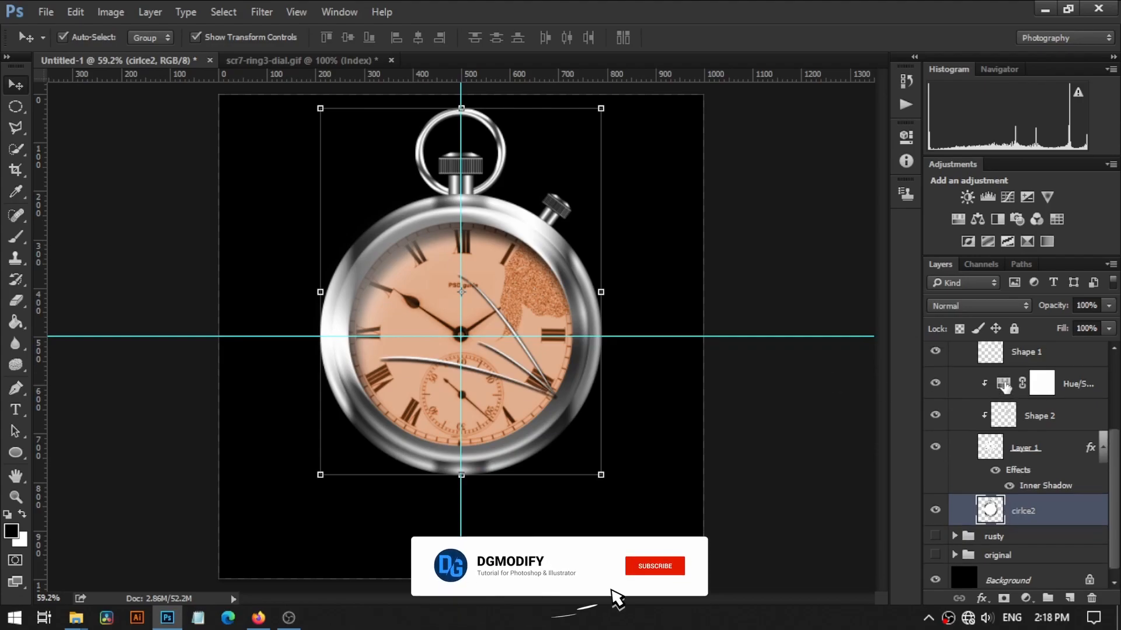
- Change the dial's Hue/Saturation adjustment to hue 37, saturation 65 and lightness -32
{"action": "double_click", "coordinate": [1004, 384]}
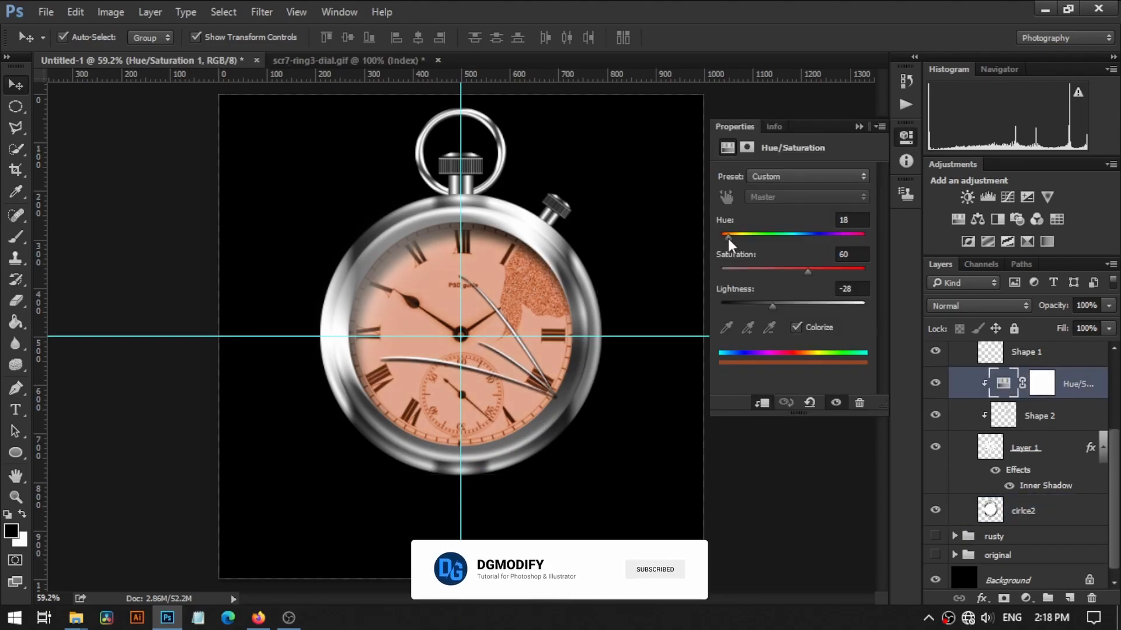
{"action": "left_click_drag", "start_coordinate": [727, 238], "coordinate": [734, 239]}
{"action": "left_click_drag", "start_coordinate": [771, 307], "coordinate": [770, 306]}
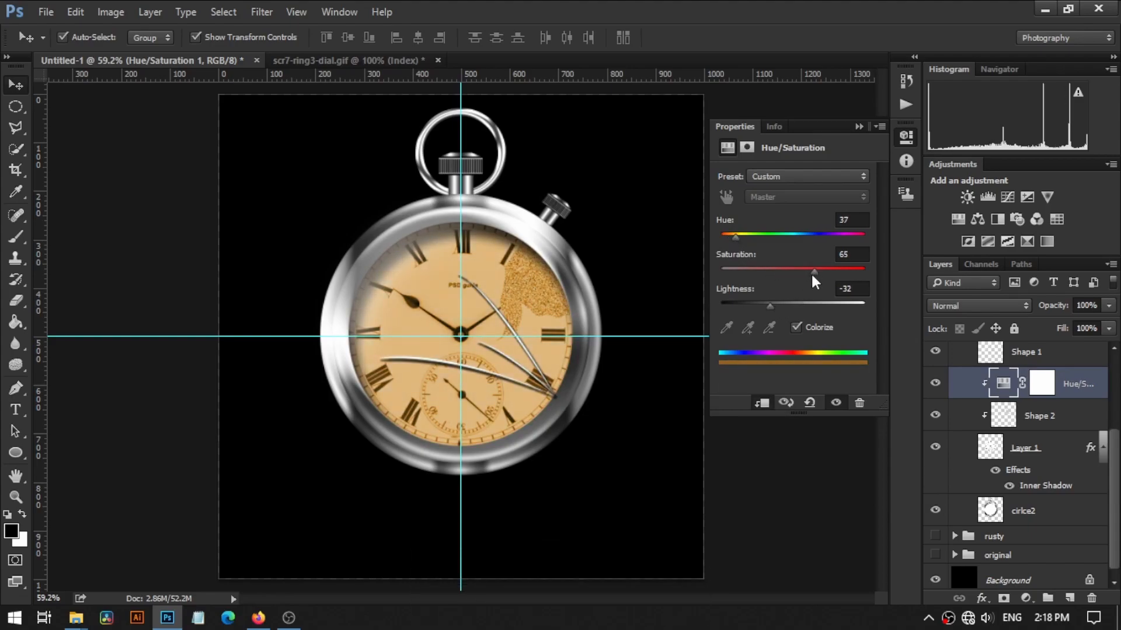
{"action": "left_click", "coordinate": [858, 126]}
- Apply the Craquelure filter to the merged cirlce2 layer with crack spacing 15, depth 6 and brightness 9
{"action": "left_click", "coordinate": [972, 517]}
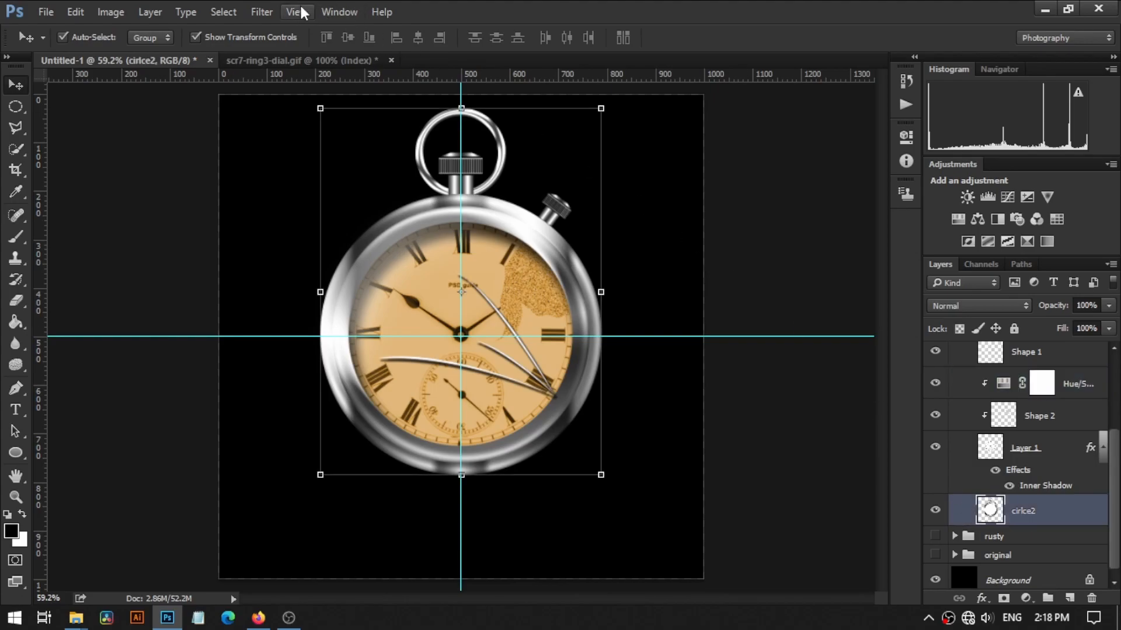
{"action": "left_click", "coordinate": [263, 13]}
{"action": "left_click", "coordinate": [274, 75]}
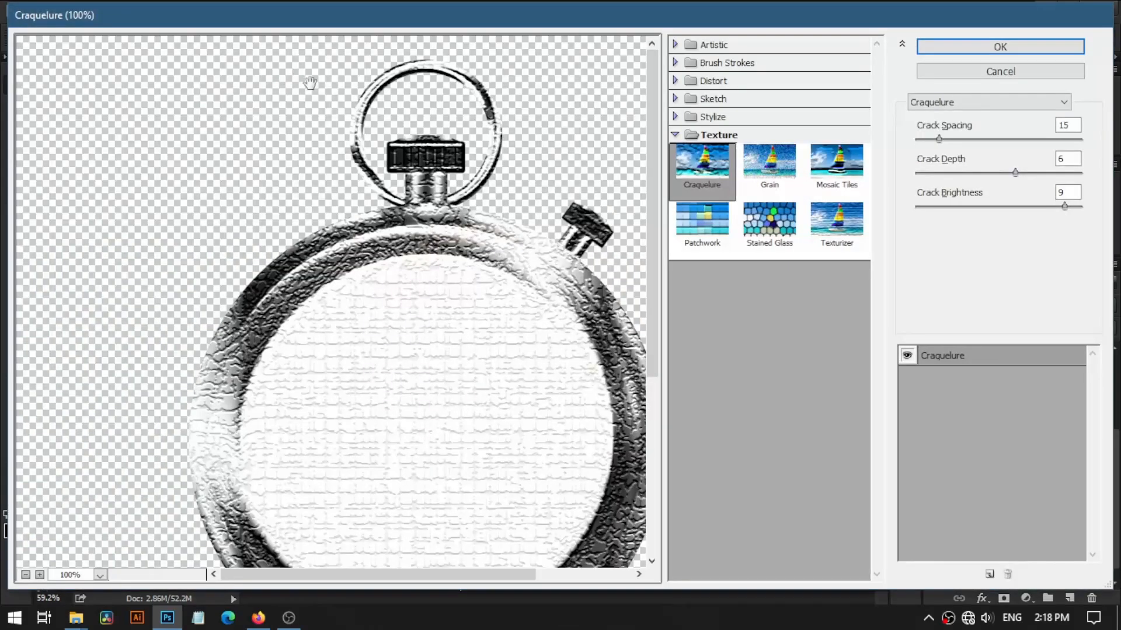
{"action": "left_click", "coordinate": [963, 47]}
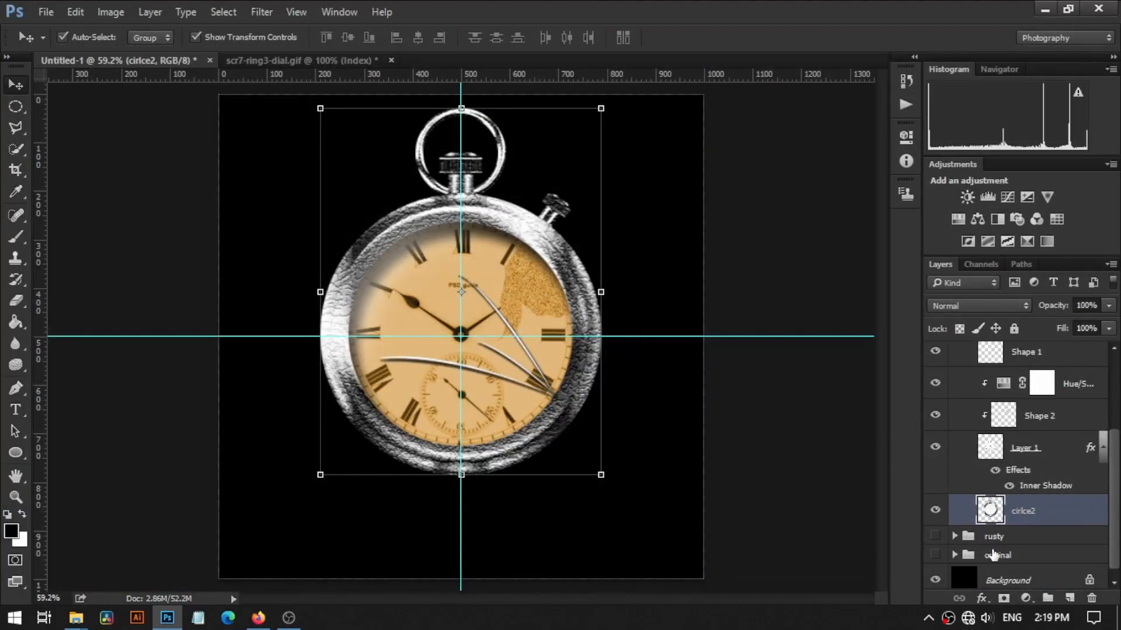
- Add a colorized Hue/Saturation adjustment clipped to the cirlce2 layer with hue 41, saturation 56 and lightness -7
{"action": "left_click", "coordinate": [1025, 599]}
{"action": "left_click", "coordinate": [1029, 445]}
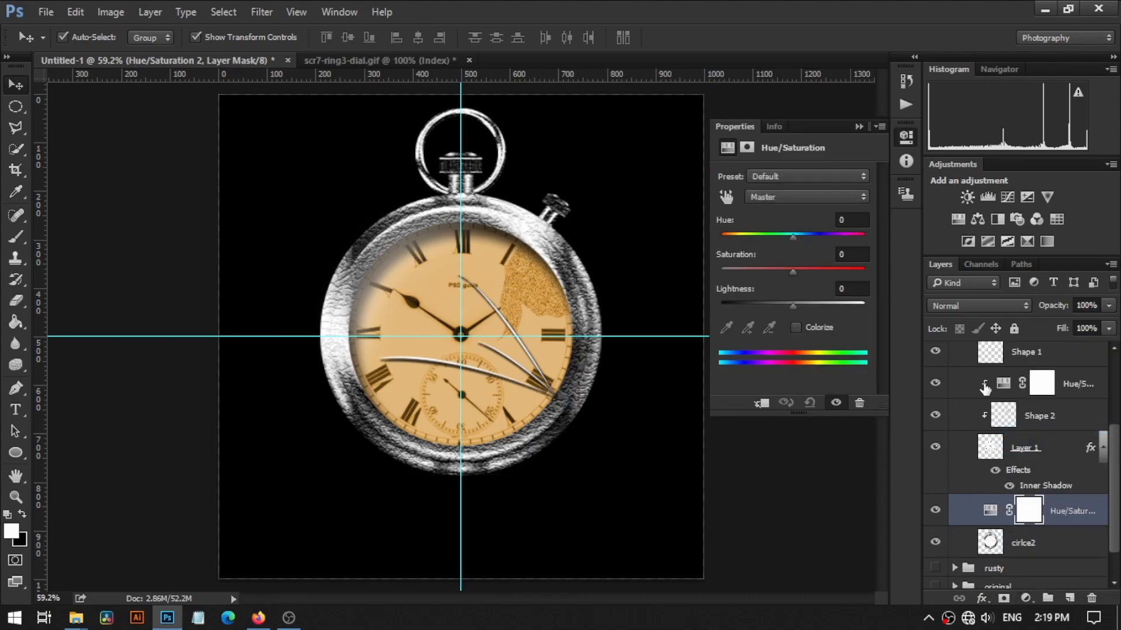
{"action": "left_click", "coordinate": [796, 328]}
{"action": "left_click_drag", "start_coordinate": [719, 235], "coordinate": [788, 306]}
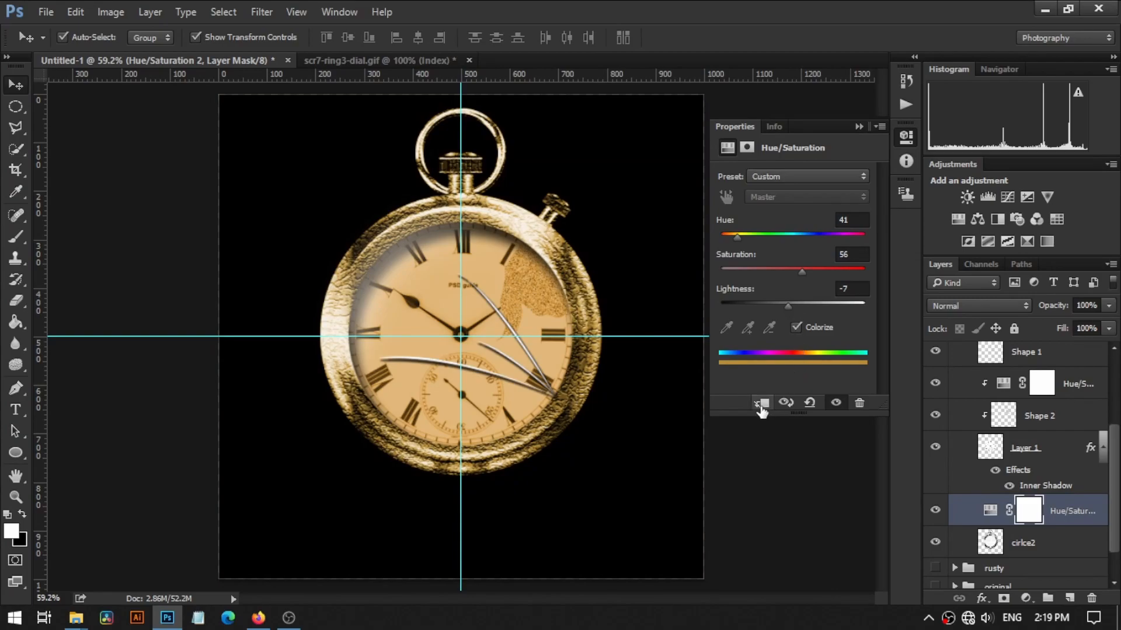
{"action": "left_click", "coordinate": [761, 410]}
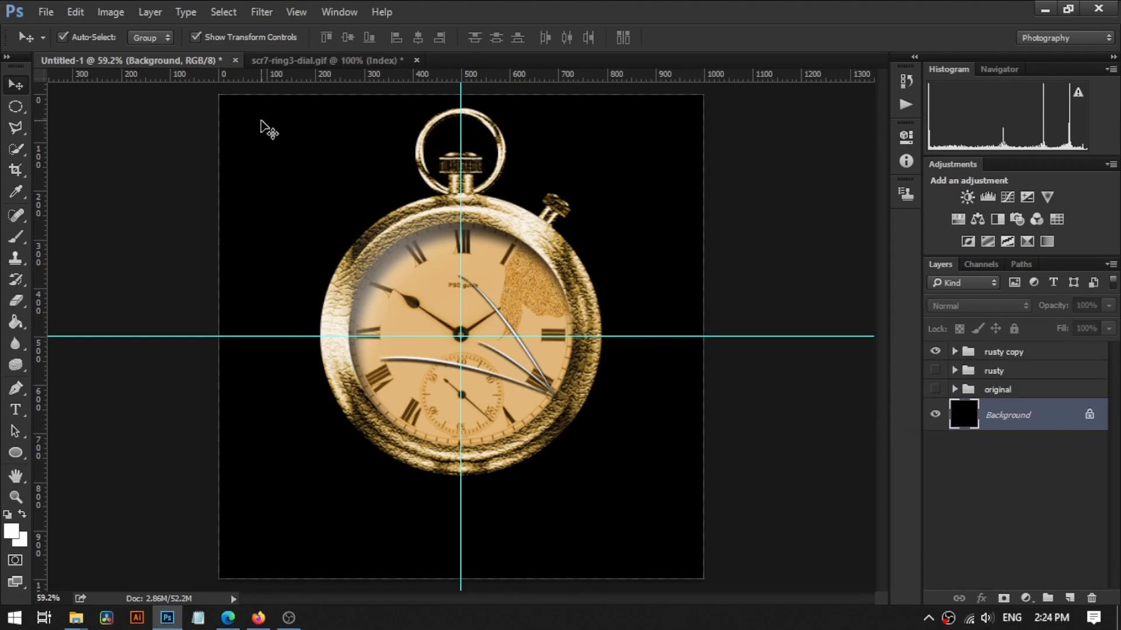
- Move the whole rusty copy stopwatch down so it sits roughly in the vertical middle of the canvas
{"action": "left_click_drag", "start_coordinate": [261, 108], "coordinate": [665, 479]}
{"action": "left_click_drag", "start_coordinate": [259, 108], "coordinate": [607, 435]}
{"action": "left_click_drag", "start_coordinate": [578, 364], "coordinate": [579, 397]}
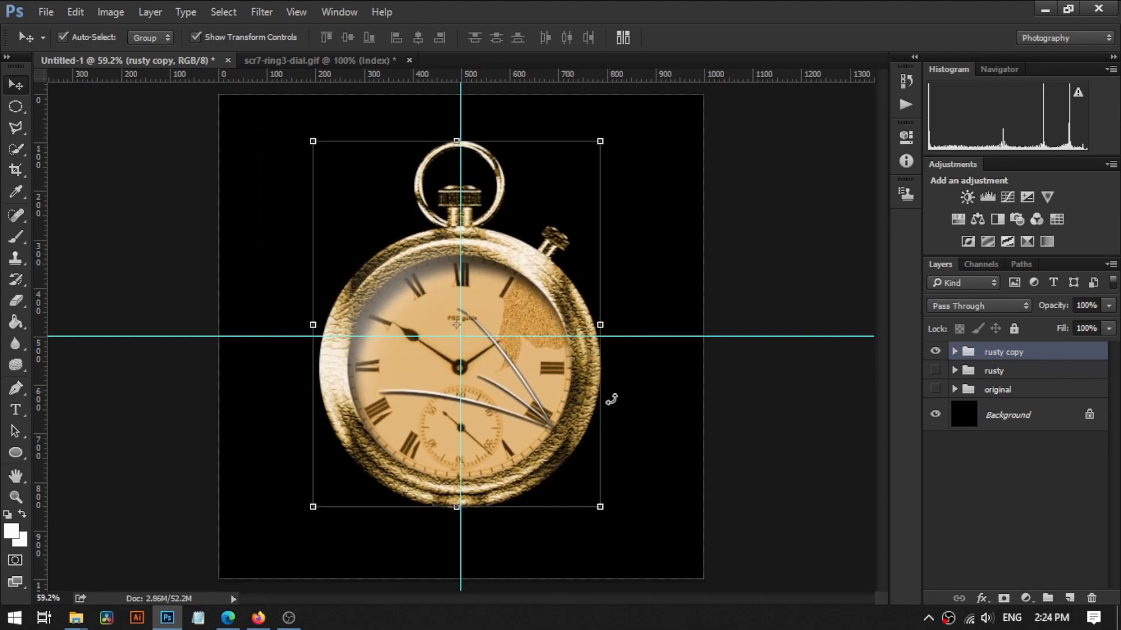
- Unlock the Background layer and add a gradient overlay with the Radial style to it
{"action": "left_click", "coordinate": [989, 415]}
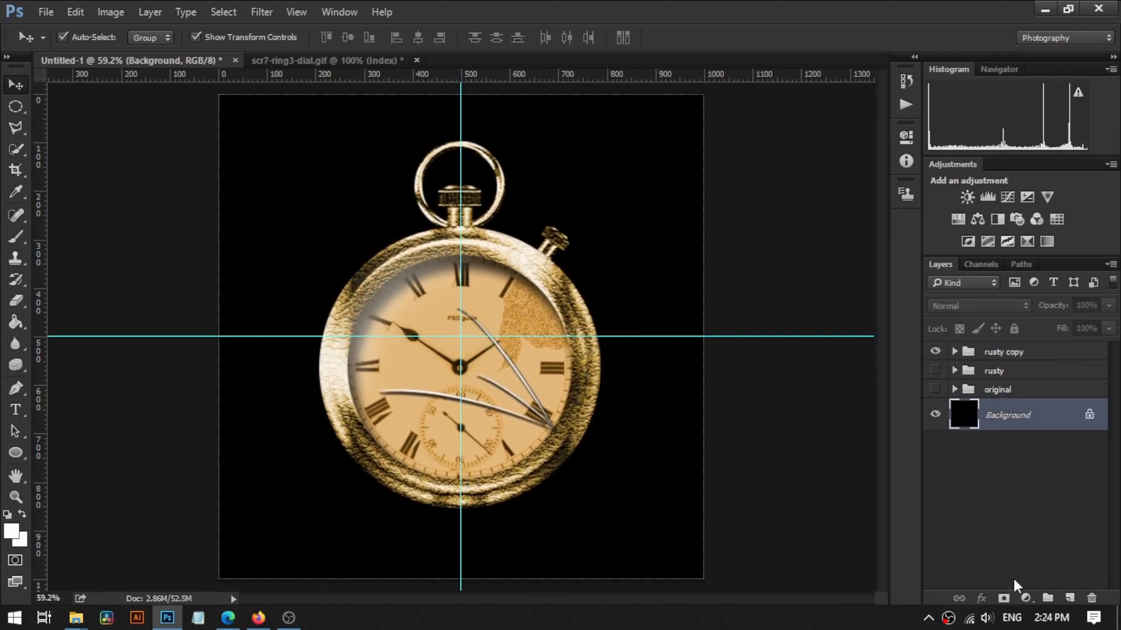
{"action": "left_click", "coordinate": [1086, 417]}
{"action": "left_click", "coordinate": [981, 598]}
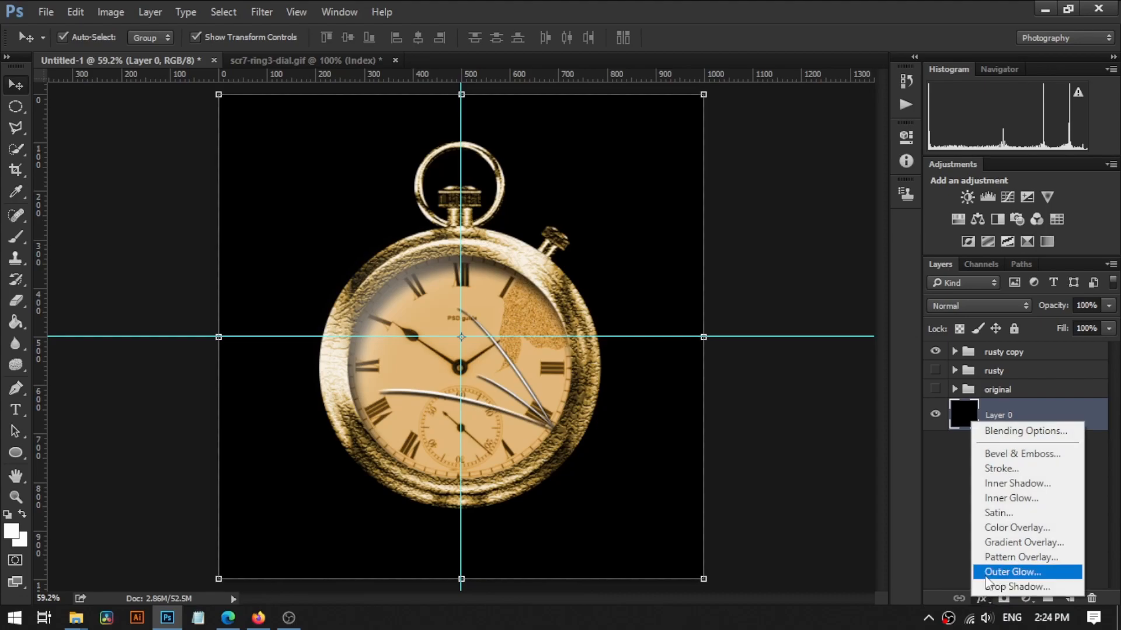
{"action": "left_click", "coordinate": [997, 539]}
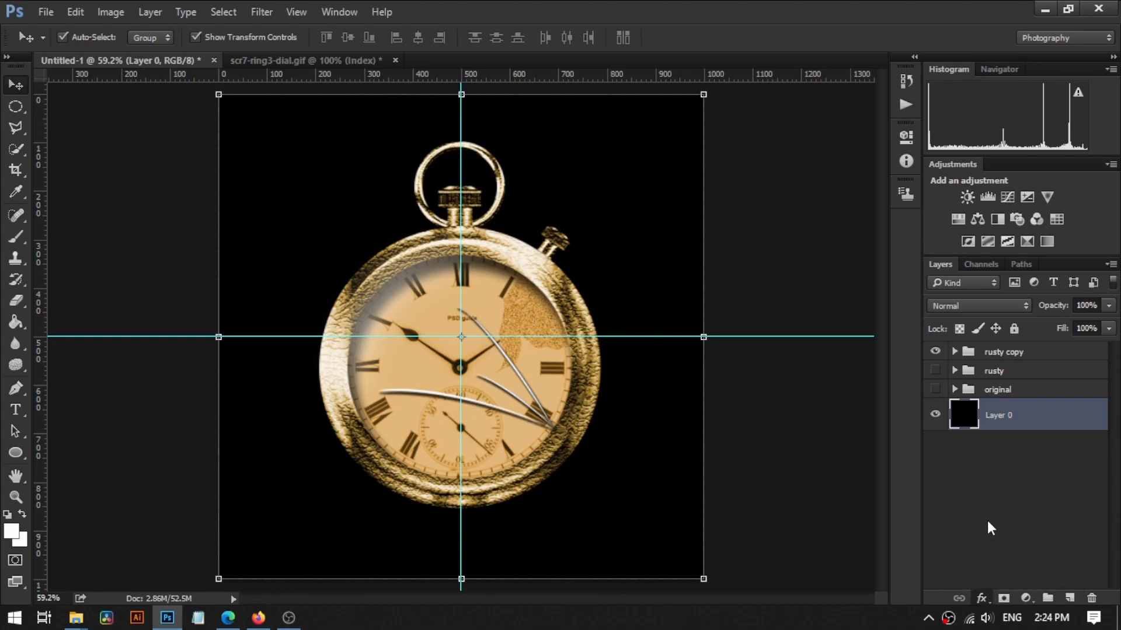
{"action": "left_click_drag", "start_coordinate": [552, 192], "coordinate": [800, 148]}
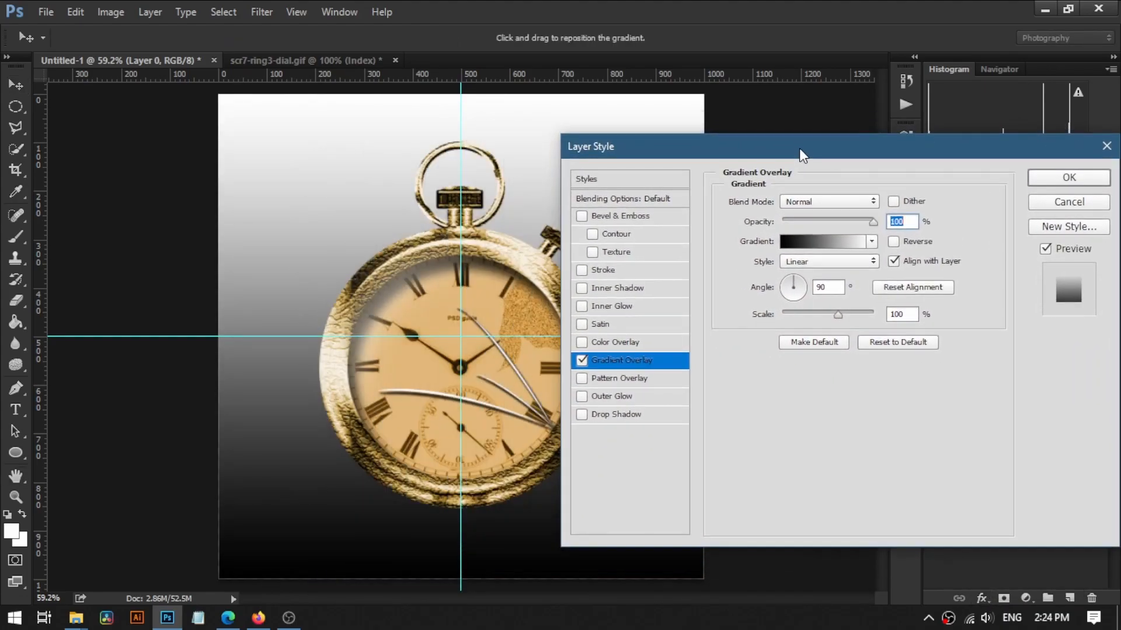
{"action": "left_click", "coordinate": [813, 260]}
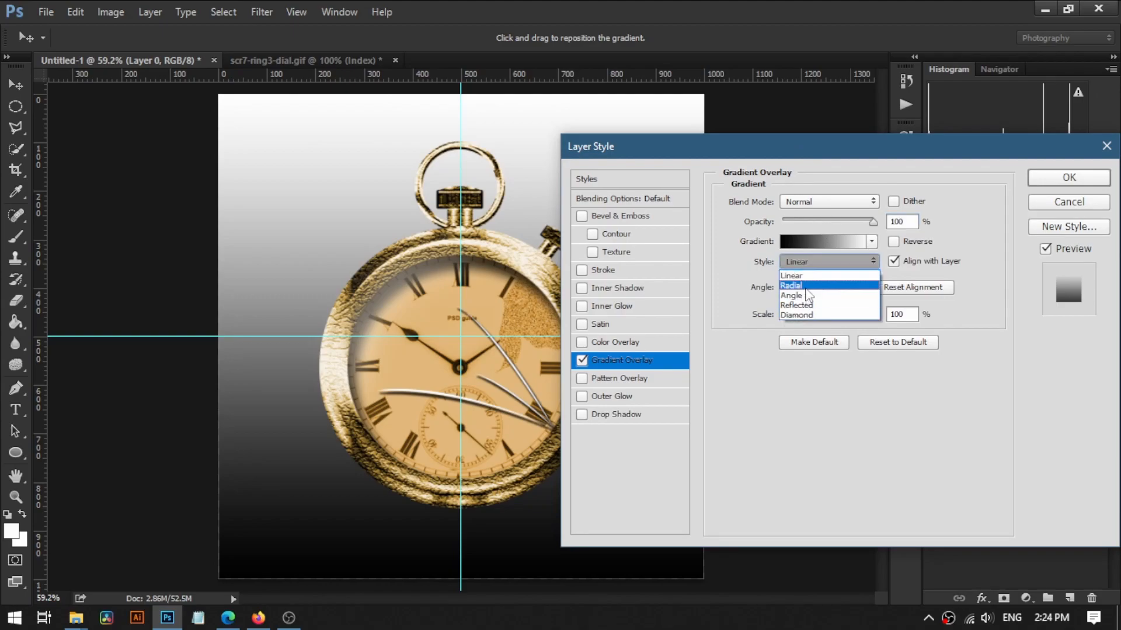
{"action": "left_click", "coordinate": [804, 285]}
- Swap the overlay gradient's colour stops so white is at 0% and black is at 100%
{"action": "left_click", "coordinate": [816, 241]}
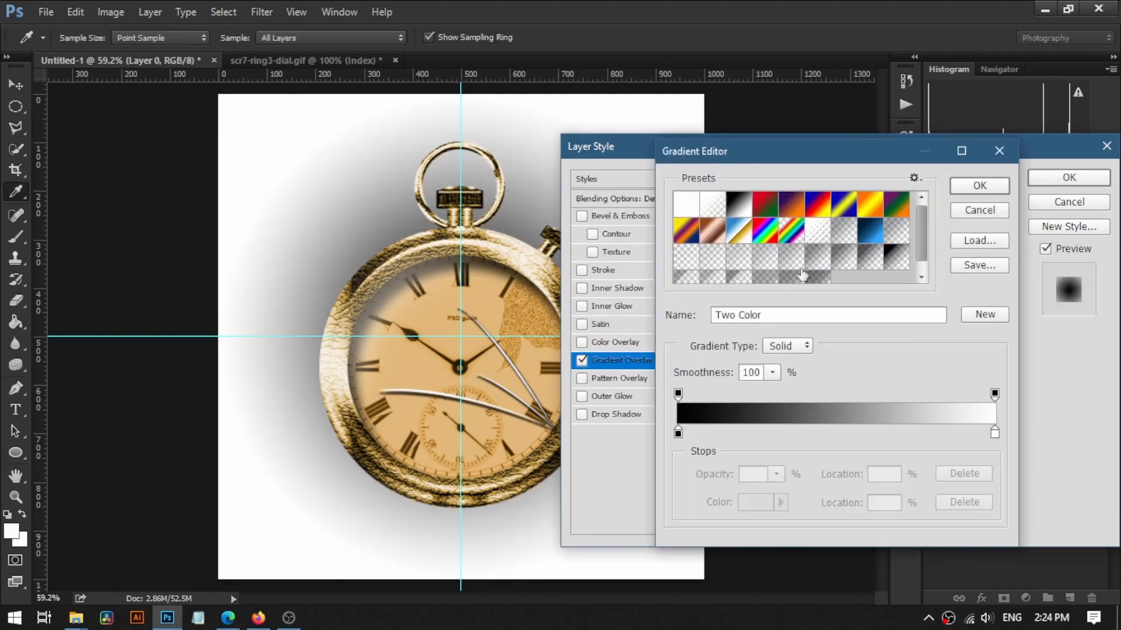
{"action": "left_click_drag", "start_coordinate": [679, 434], "coordinate": [892, 434]}
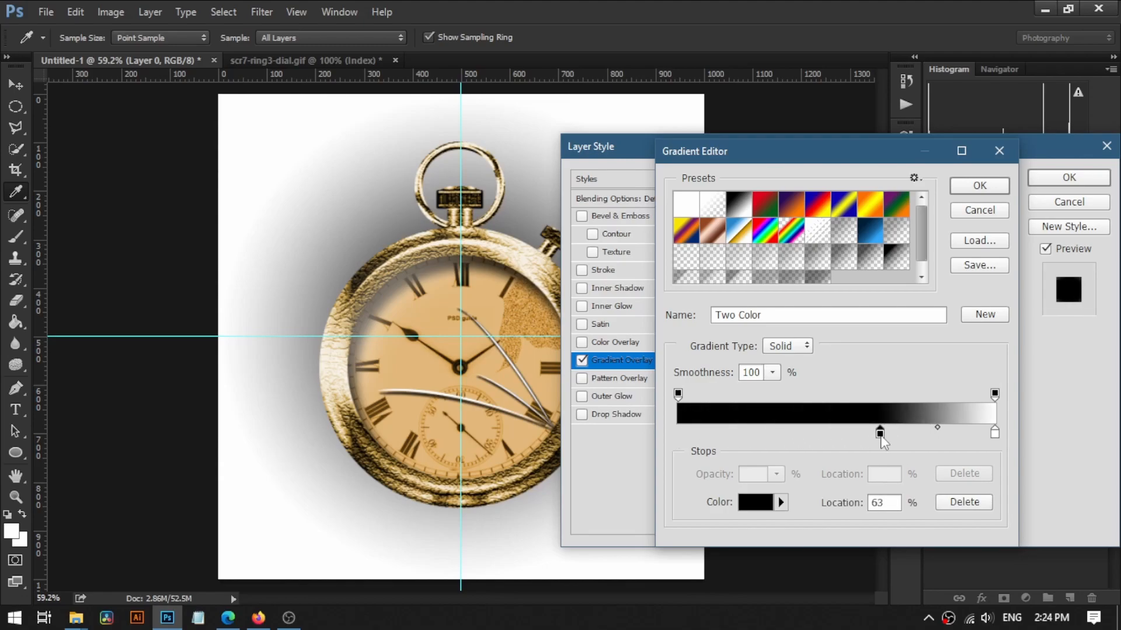
{"action": "left_click_drag", "start_coordinate": [996, 434], "coordinate": [678, 434]}
{"action": "left_click_drag", "start_coordinate": [893, 434], "coordinate": [994, 434]}
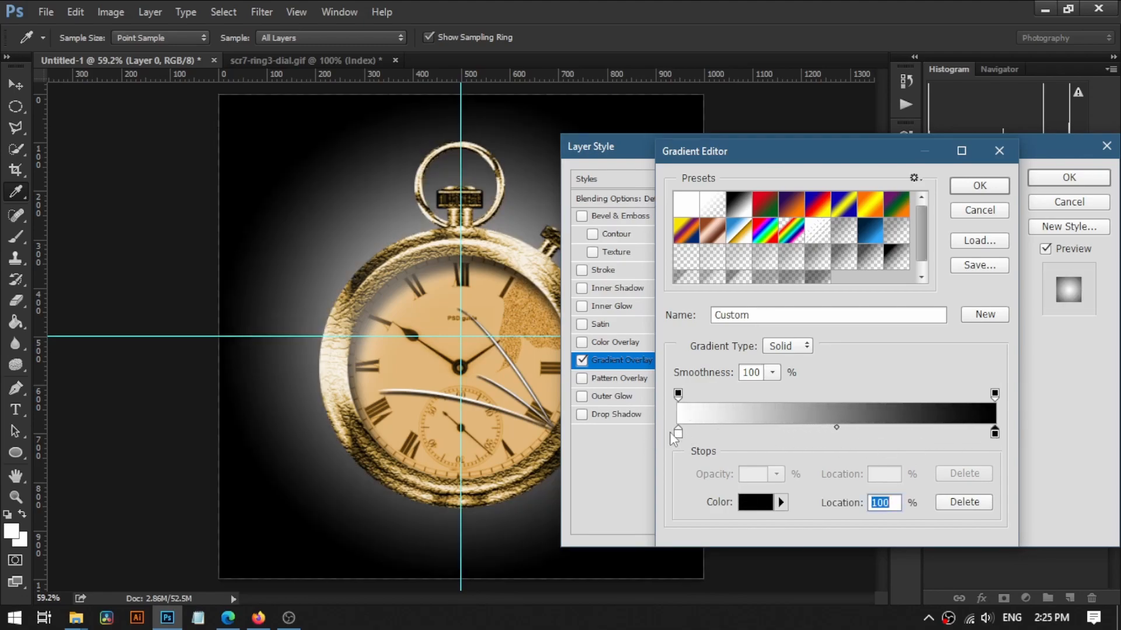
- Change the gradient's white start stop to red
{"action": "left_click", "coordinate": [678, 433]}
{"action": "left_click", "coordinate": [753, 502]}
{"action": "left_click", "coordinate": [656, 227]}
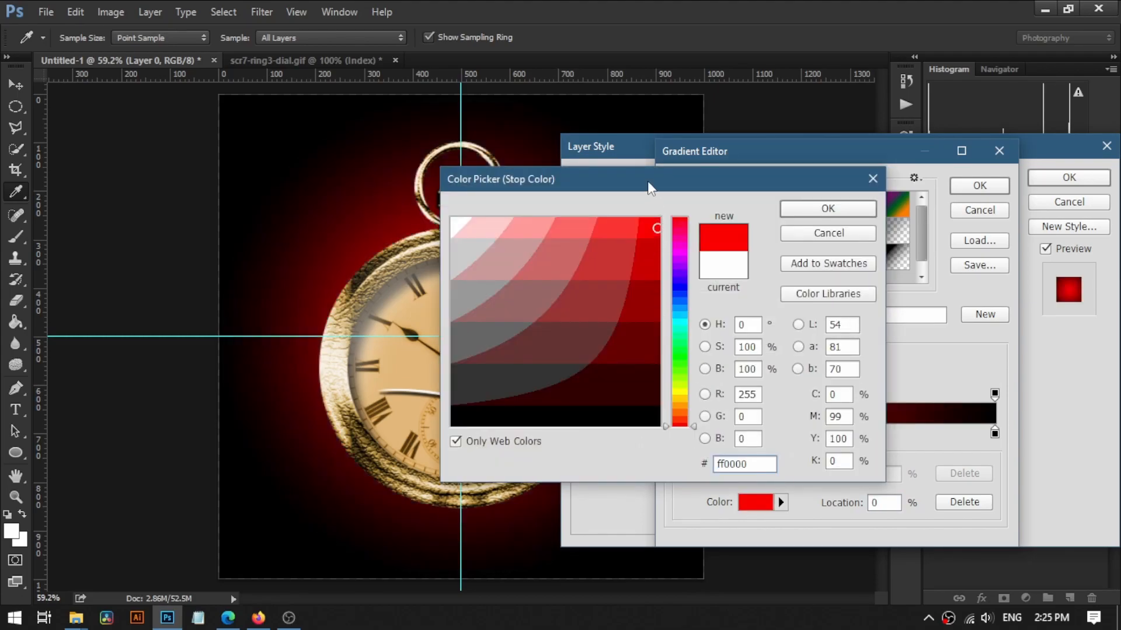
{"action": "left_click_drag", "start_coordinate": [646, 181], "coordinate": [810, 192]}
{"action": "left_click", "coordinate": [780, 240]}
{"action": "left_click_drag", "start_coordinate": [781, 240], "coordinate": [813, 238]}
{"action": "left_click", "coordinate": [957, 224]}
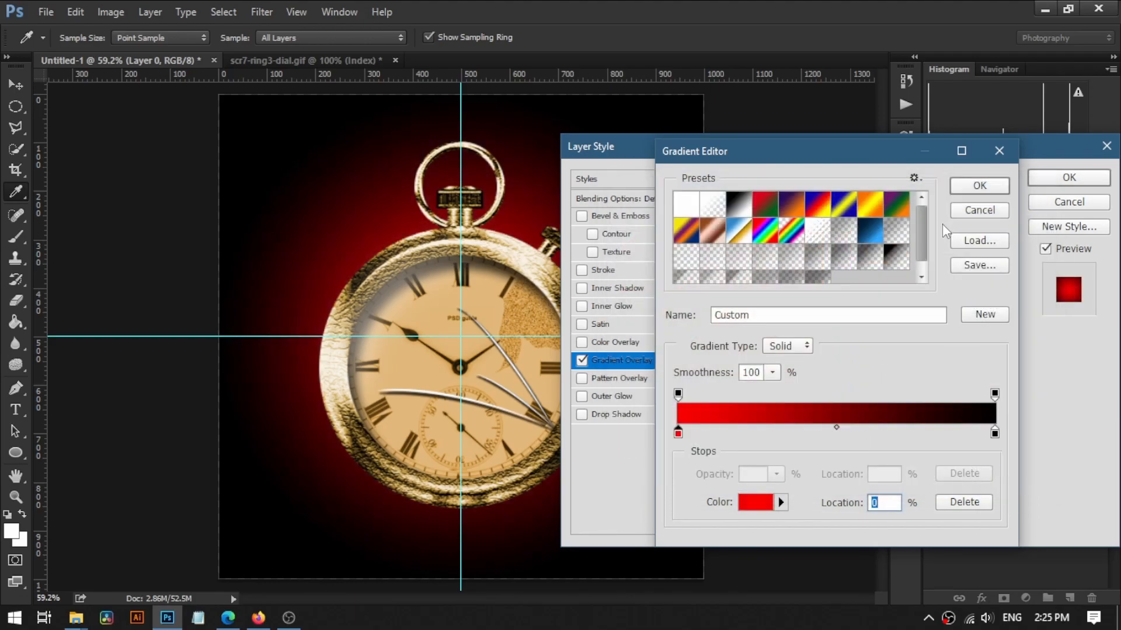
- Set the gradient's colour midpoint to 63% and the gradient overlay's scale to 114%
{"action": "left_click_drag", "start_coordinate": [813, 158], "coordinate": [840, 157]}
{"action": "mouse_move", "coordinate": [863, 427]}
{"action": "left_mouse_down"}
{"action": "mouse_move", "coordinate": [896, 427]}
{"action": "mouse_move", "coordinate": [886, 427]}
{"action": "left_mouse_up"}
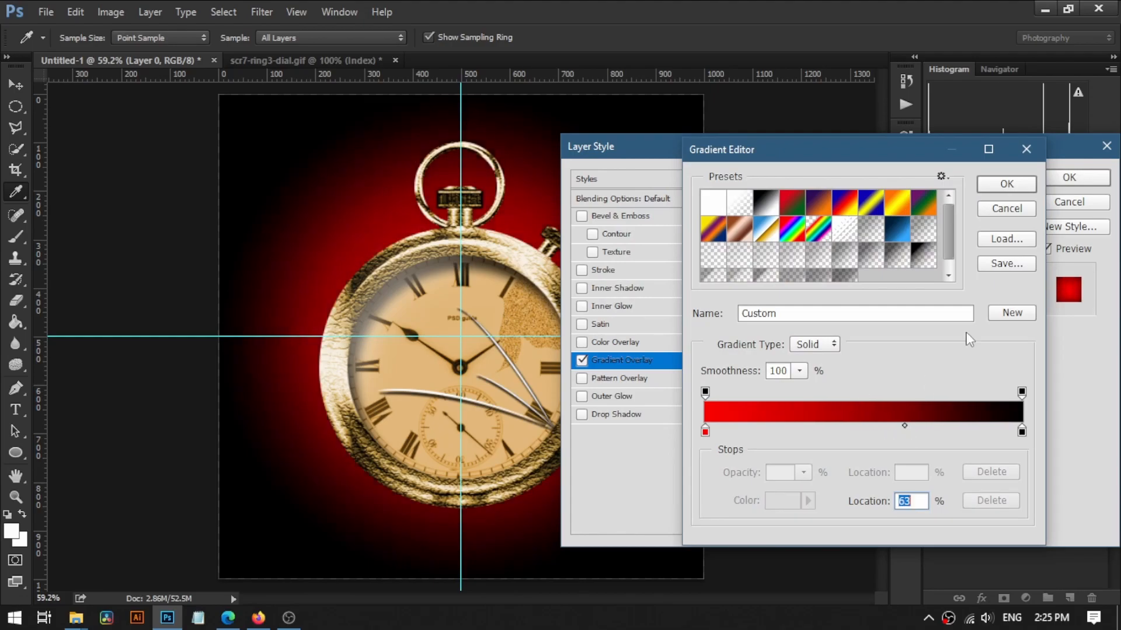
{"action": "left_click", "coordinate": [1006, 184]}
{"action": "left_click_drag", "start_coordinate": [830, 152], "coordinate": [898, 121]}
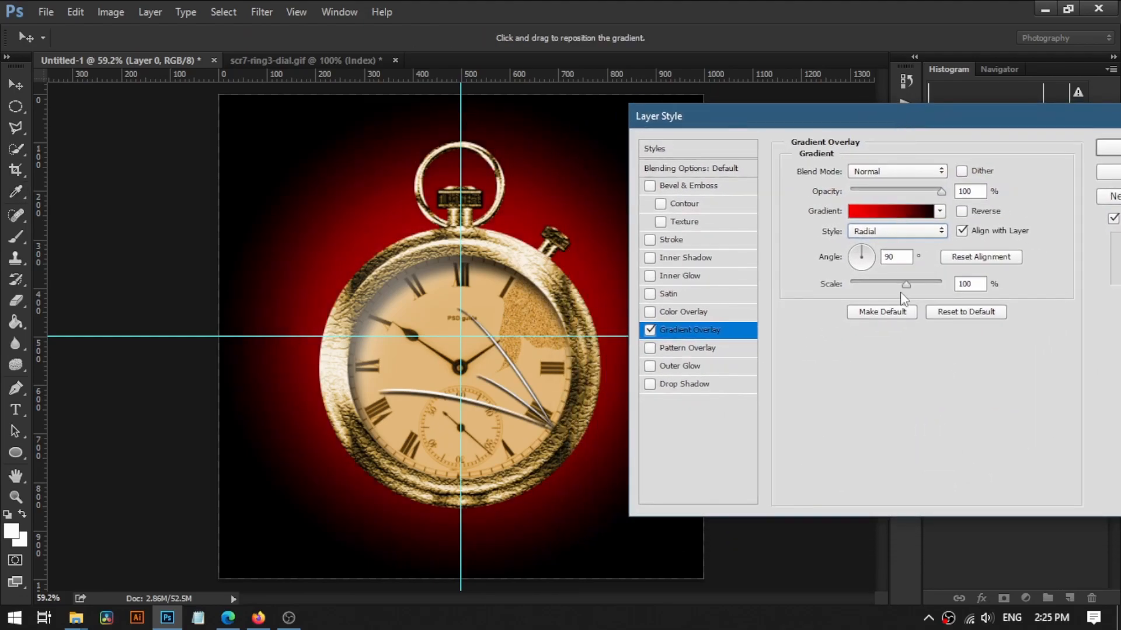
{"action": "left_click_drag", "start_coordinate": [906, 286], "coordinate": [916, 289]}
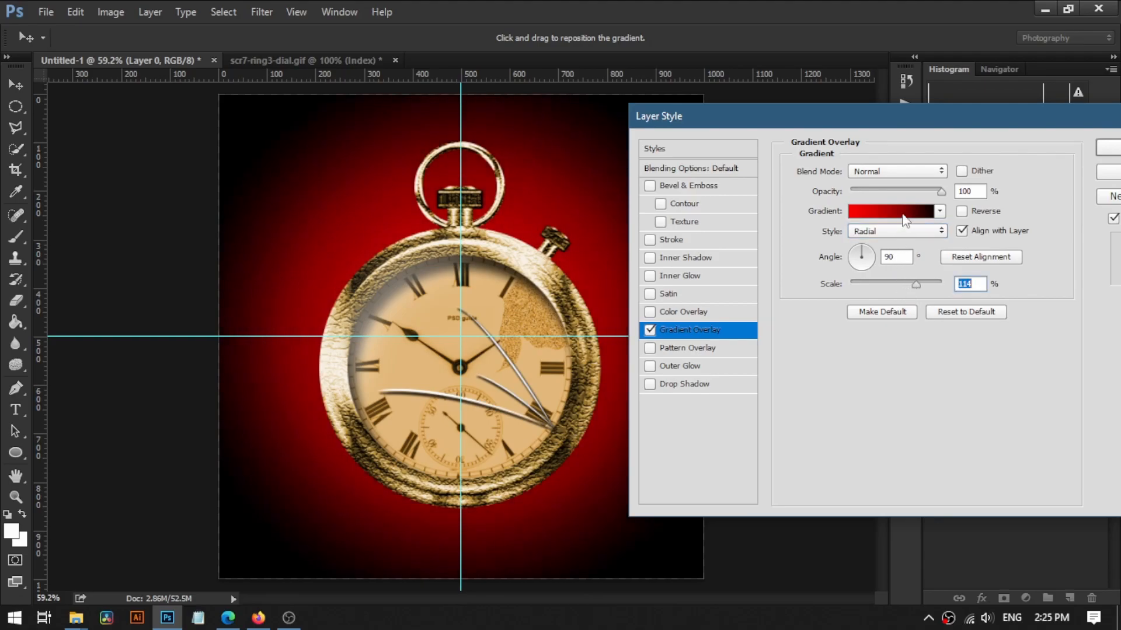
{"action": "left_click", "coordinate": [941, 193]}
{"action": "left_click_drag", "start_coordinate": [968, 124], "coordinate": [856, 124]}
{"action": "left_click", "coordinate": [1020, 156]}
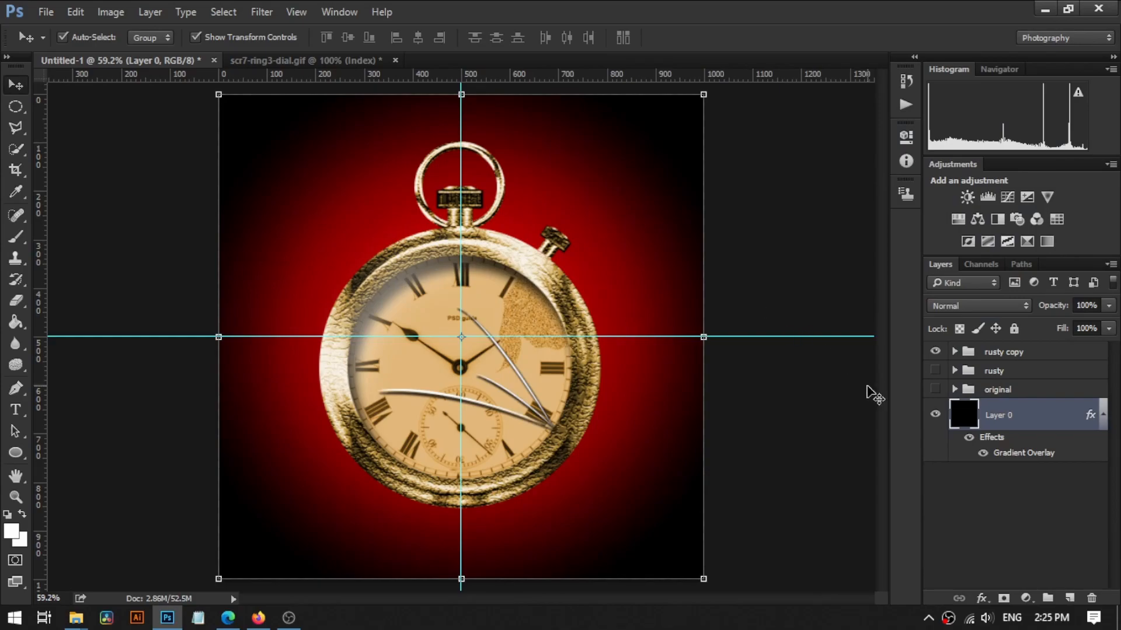
- Duplicate the rusty copy group and merge the duplicate into a single layer
{"action": "left_click", "coordinate": [990, 356]}
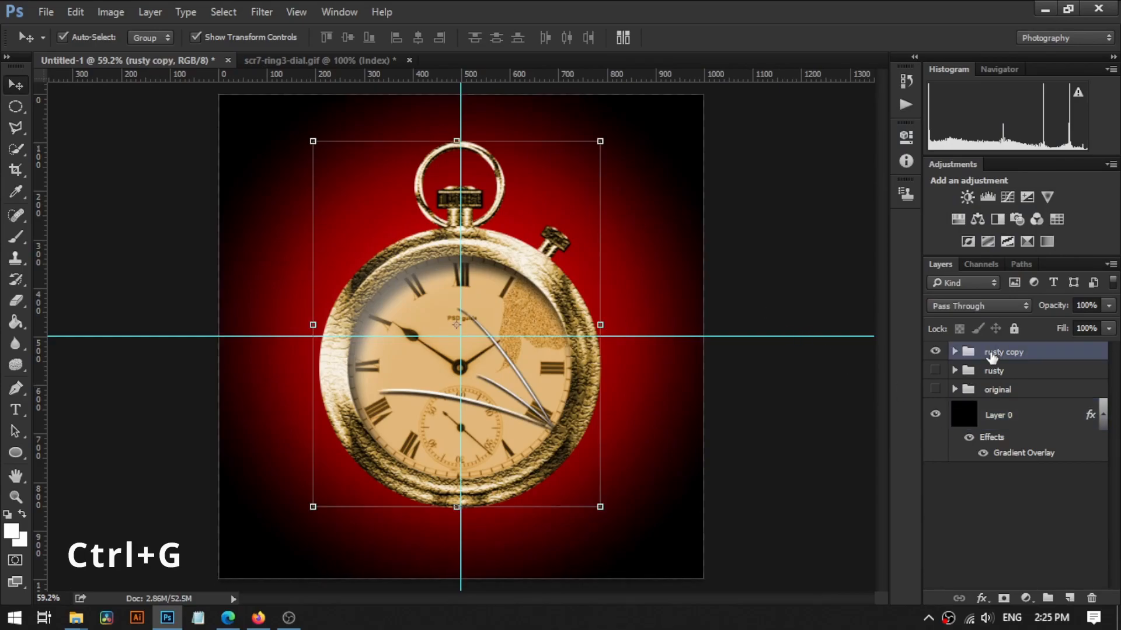
{"action": "key", "text": "ctrl+j"}
{"action": "key", "text": "ctrl+e"}
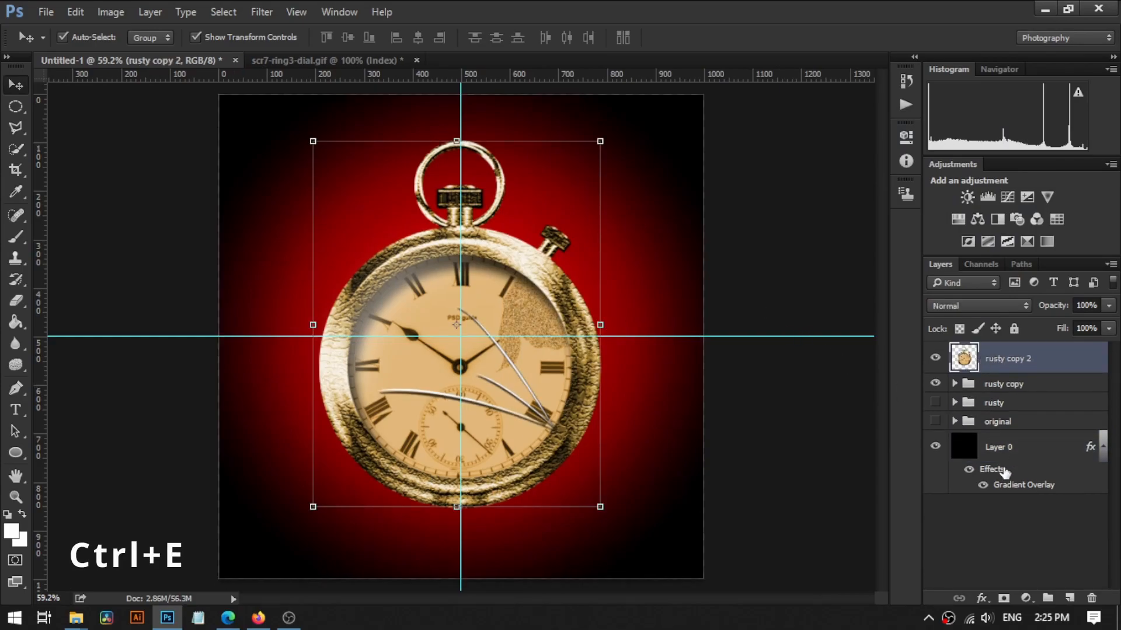
- Add a drop shadow to the merged stopwatch layer with distance 28 px, spread 26%, size 16 px and noise 20%
{"action": "left_click", "coordinate": [983, 597]}
{"action": "left_click", "coordinate": [986, 590]}
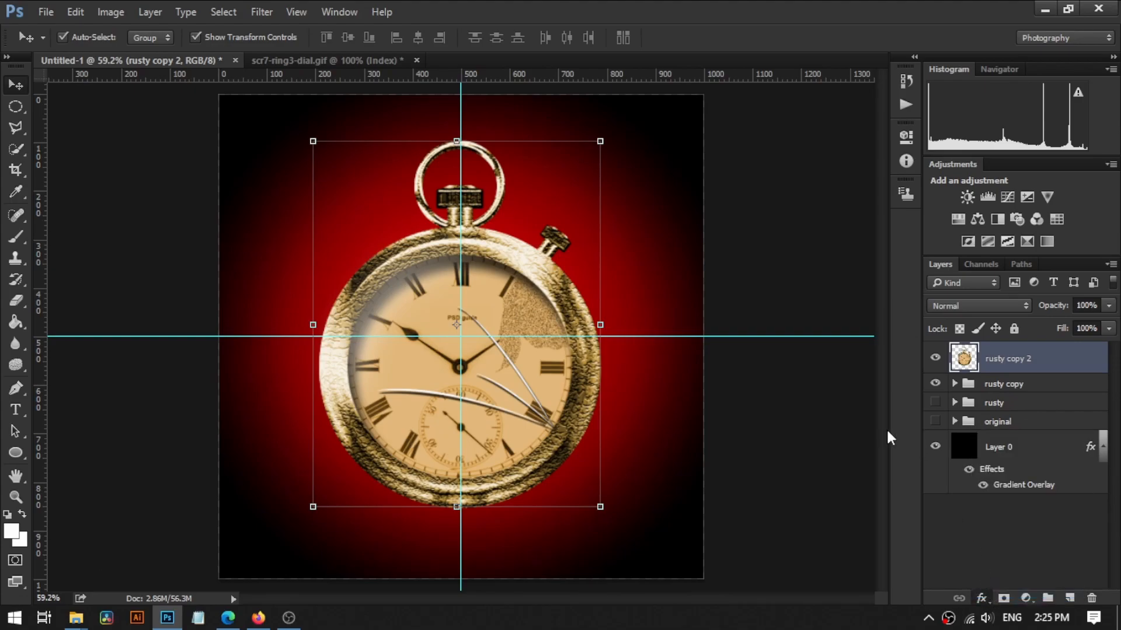
{"action": "left_click_drag", "start_coordinate": [762, 130], "coordinate": [881, 131]}
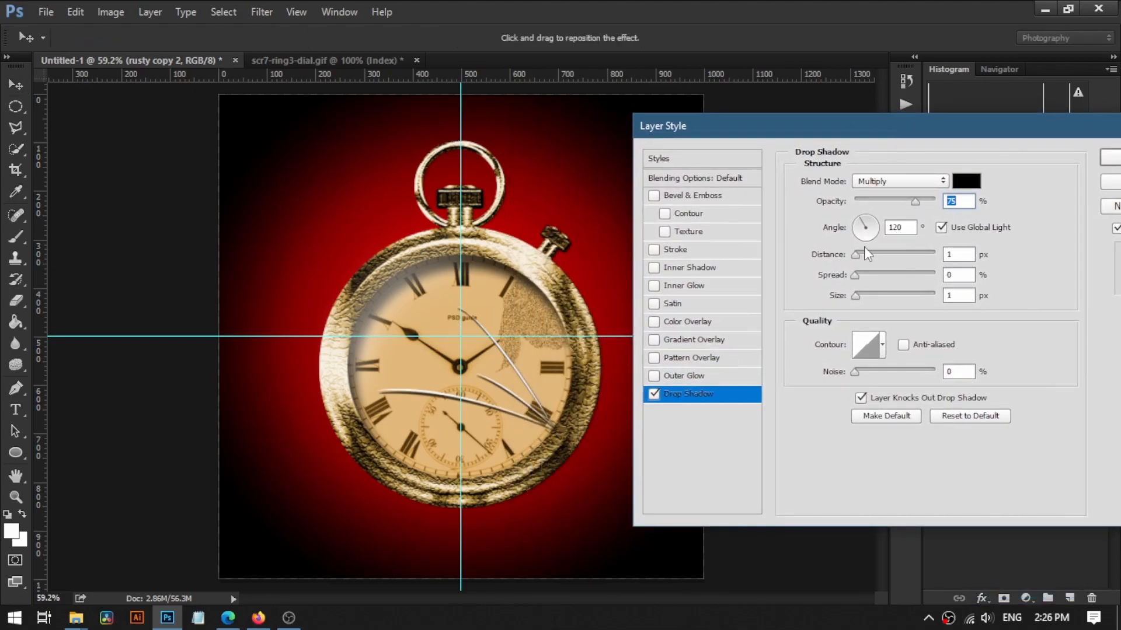
{"action": "left_click_drag", "start_coordinate": [856, 254], "coordinate": [865, 296]}
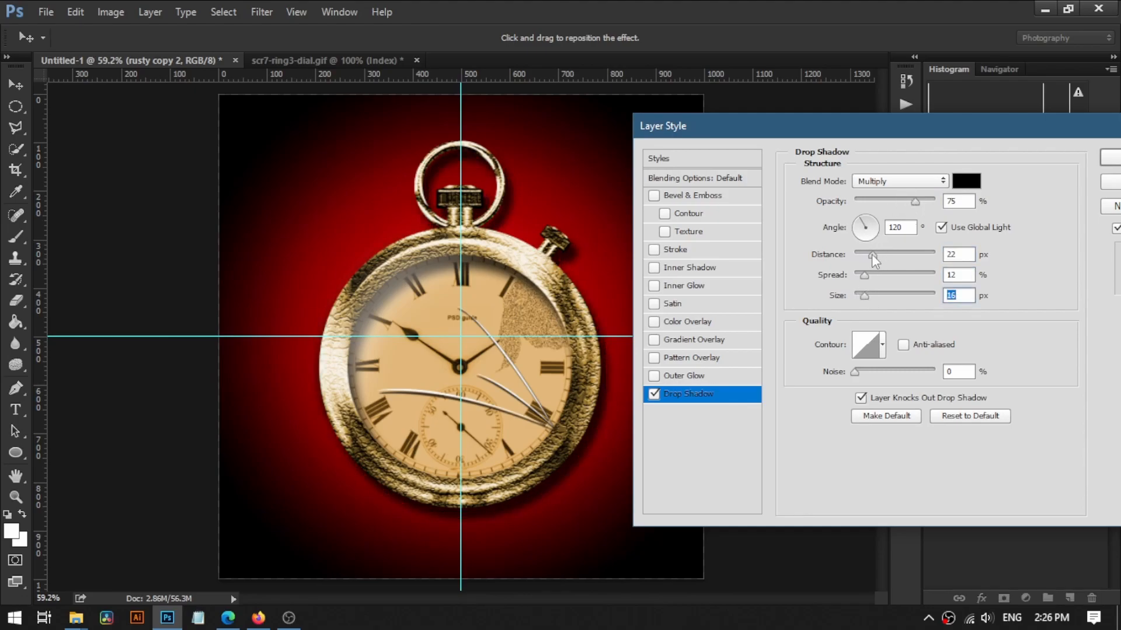
{"action": "left_click_drag", "start_coordinate": [873, 254], "coordinate": [867, 303]}
{"action": "left_click_drag", "start_coordinate": [860, 378], "coordinate": [872, 373]}
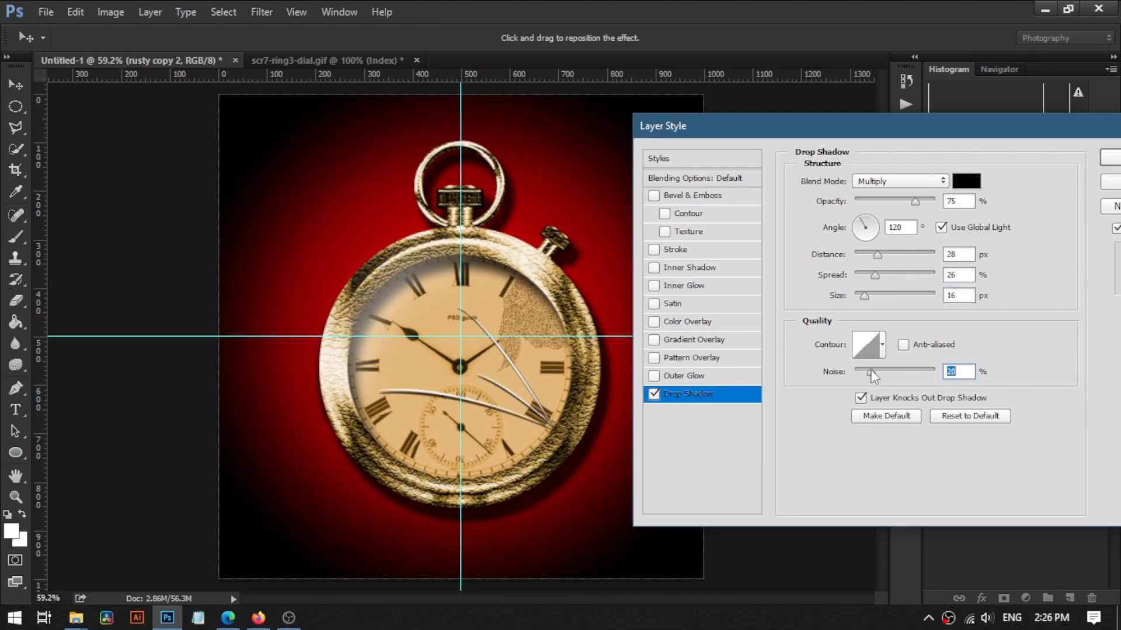
{"action": "left_click_drag", "start_coordinate": [934, 126], "coordinate": [846, 126]}
{"action": "left_click", "coordinate": [1029, 170]}
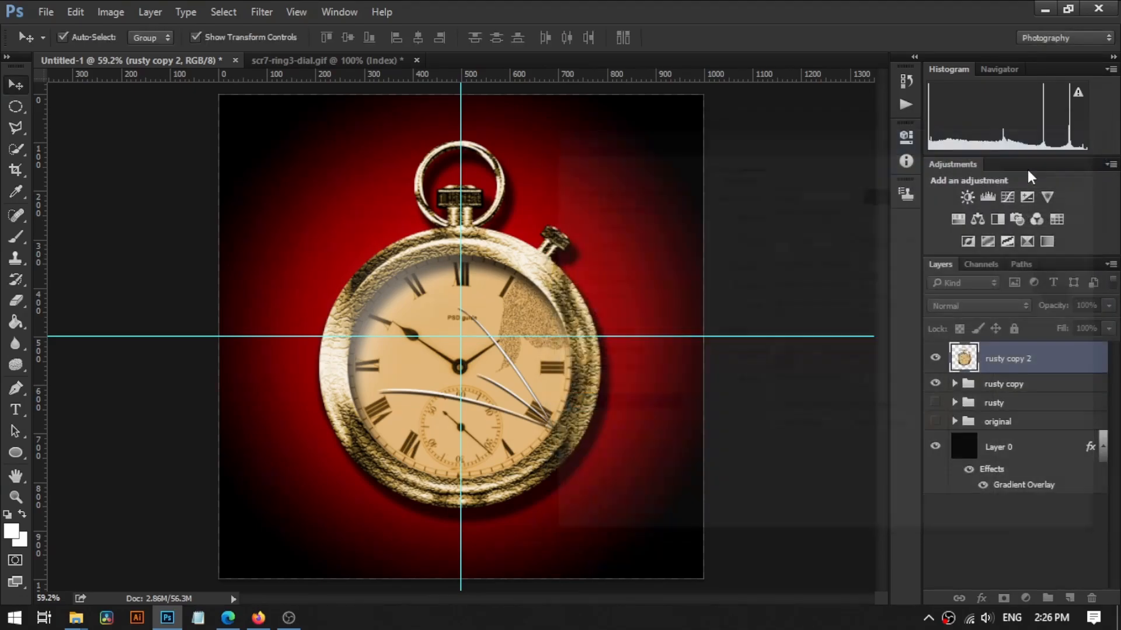